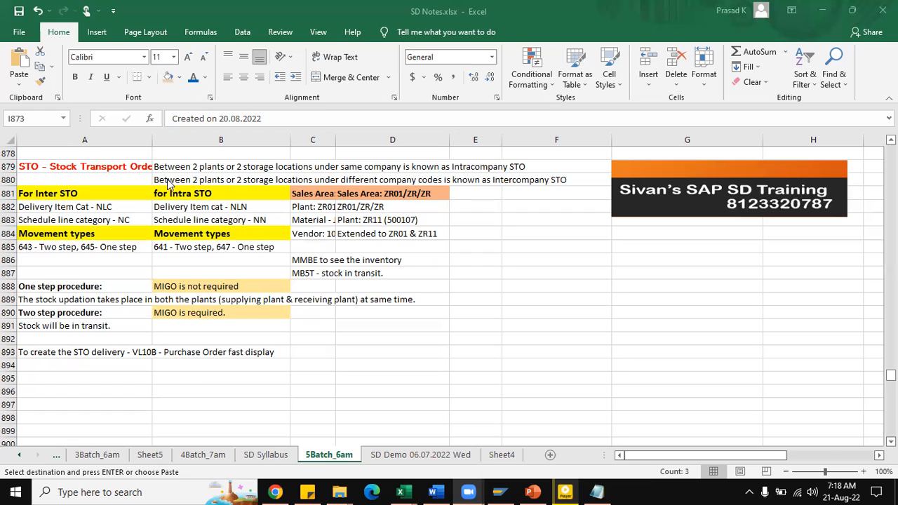
key("F2")
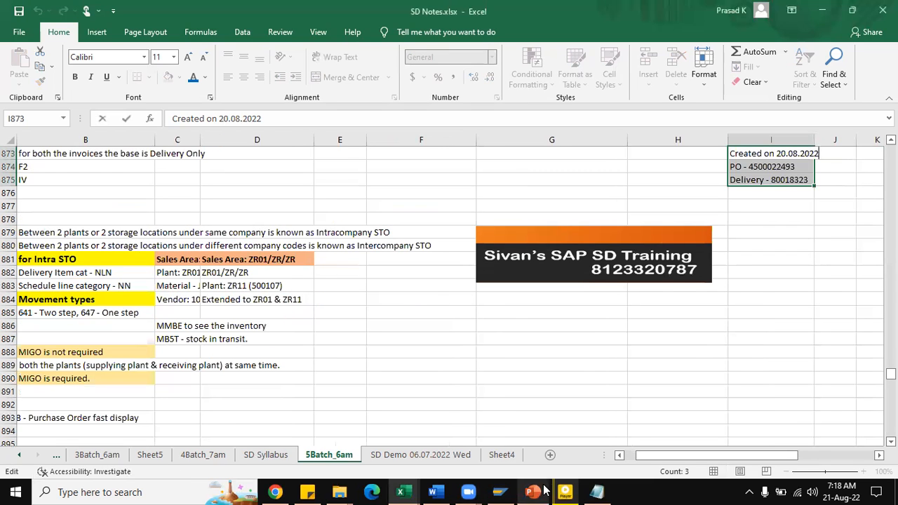
left_click(633, 456)
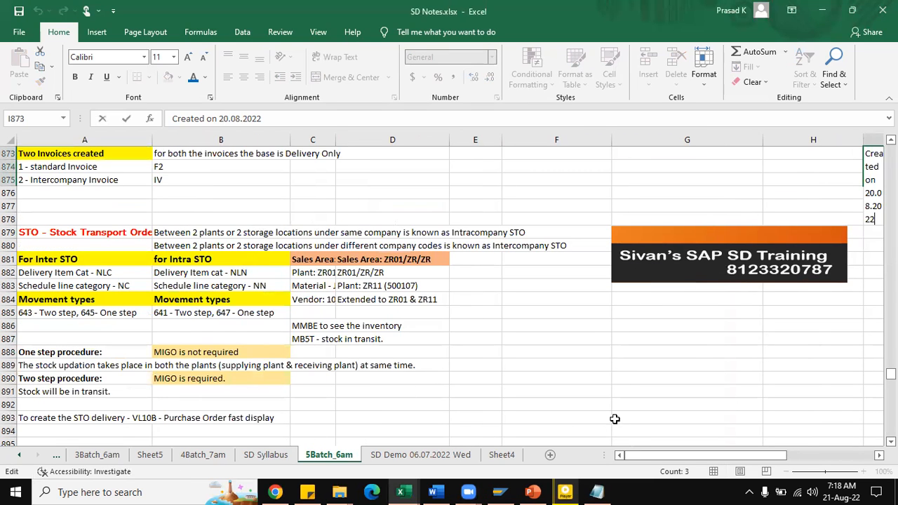
scroll(377, 340, "down", 1)
Step: Review the stock transport order notes on intercompany and intracompany definitions, delivery item categories, schedule line categories and movement types
left_click(190, 205)
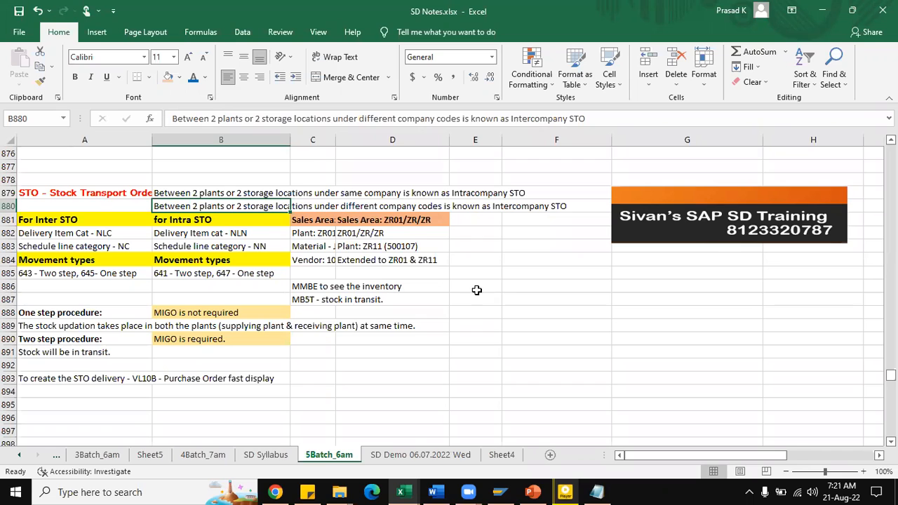
left_click(113, 219)
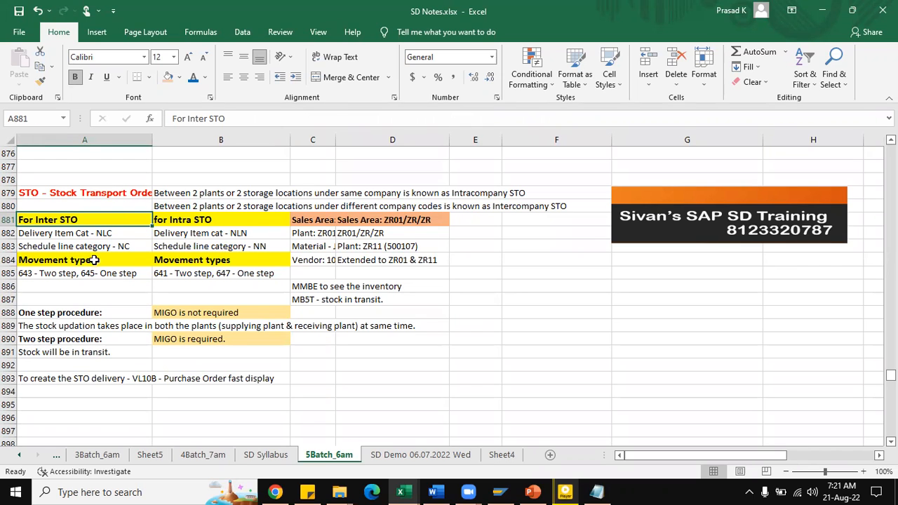
left_click(94, 247)
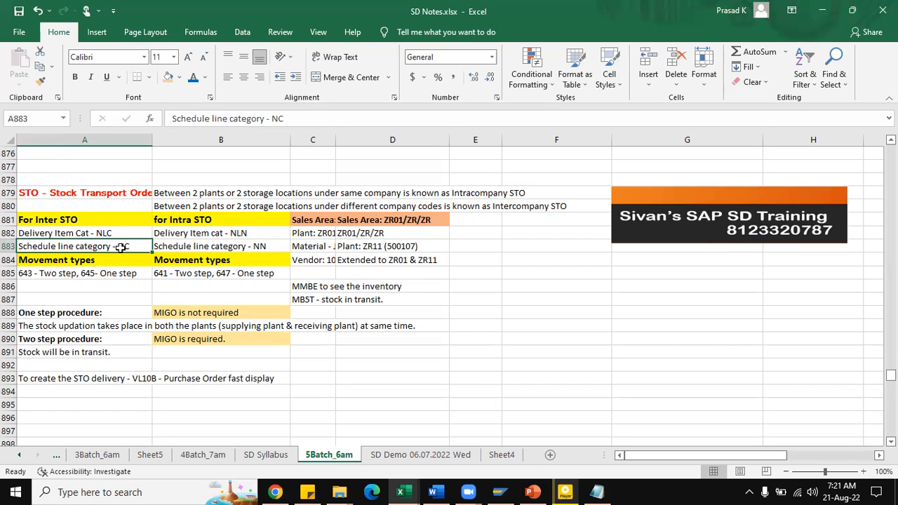
left_click(205, 235)
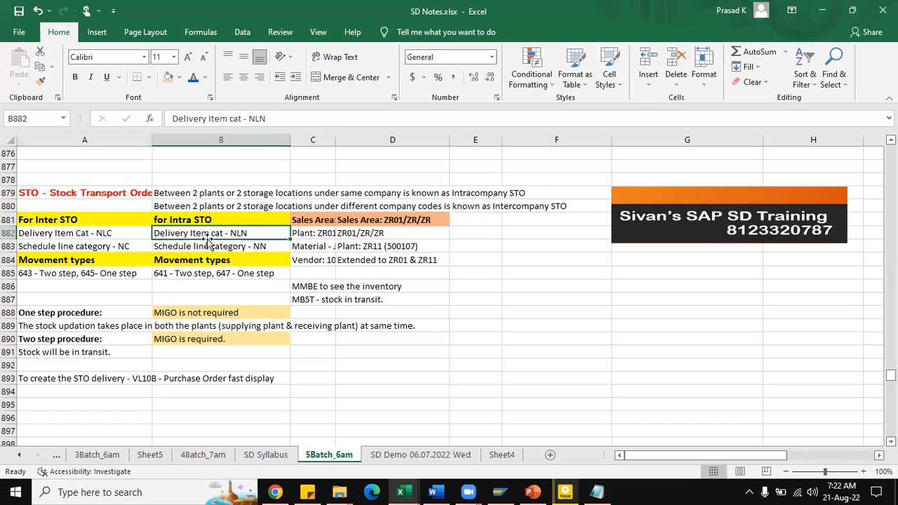
left_click(243, 247)
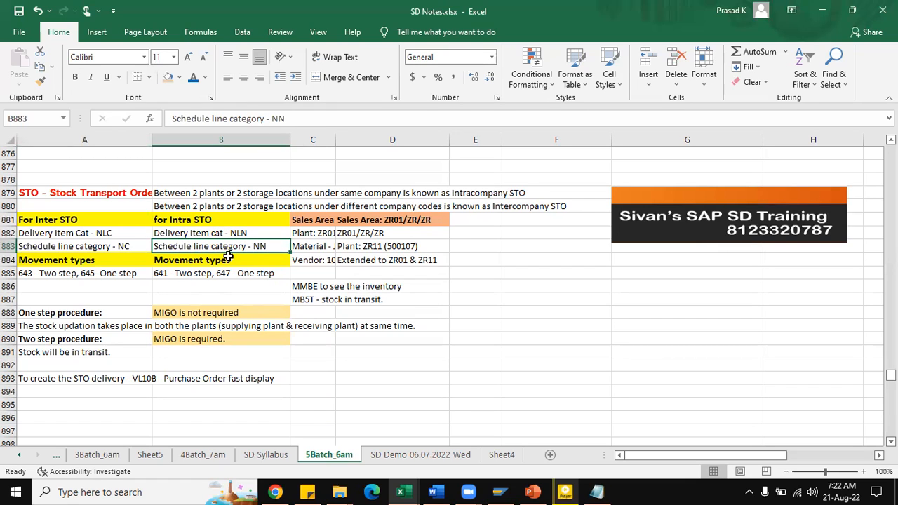
left_click_drag(107, 226, 118, 270)
left_click(119, 274)
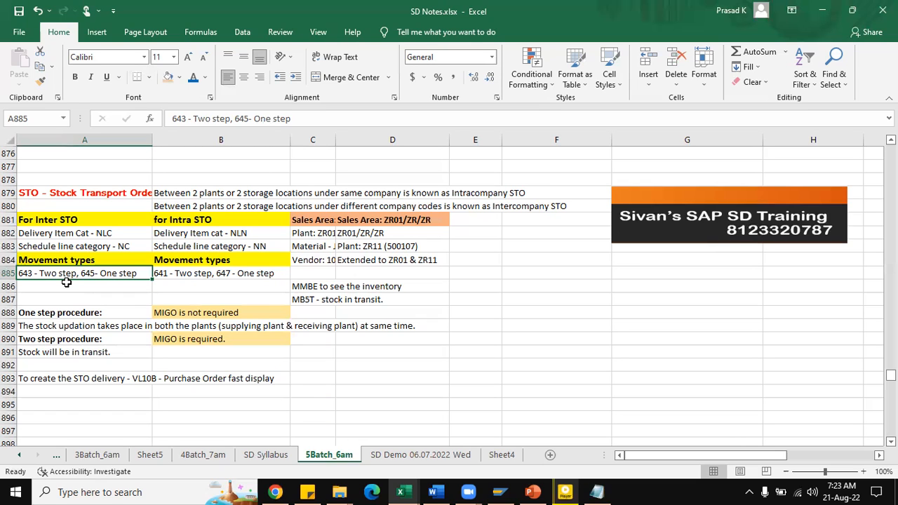
left_click(246, 268)
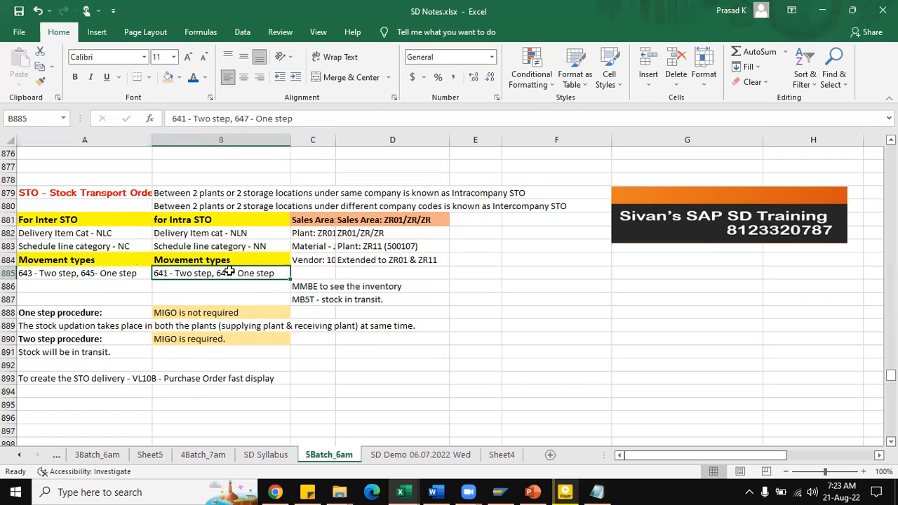
scroll(281, 288, "down", 1)
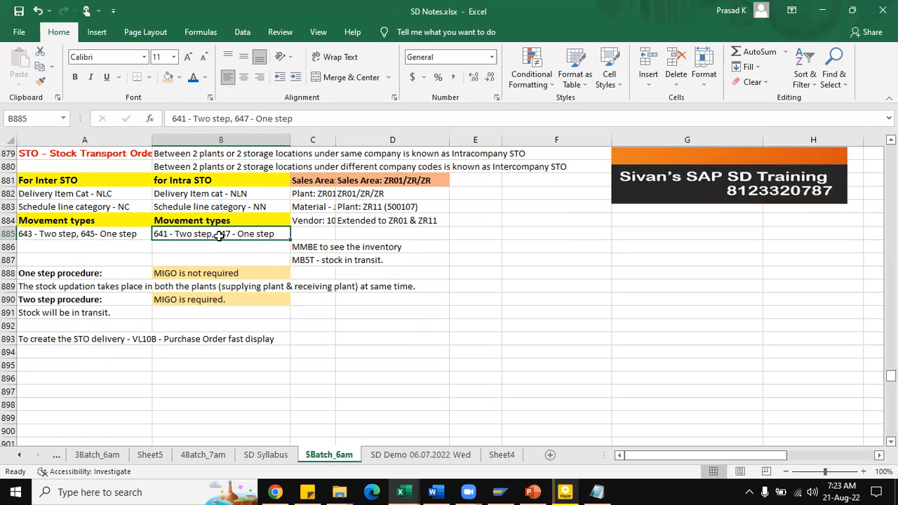
left_click(84, 234)
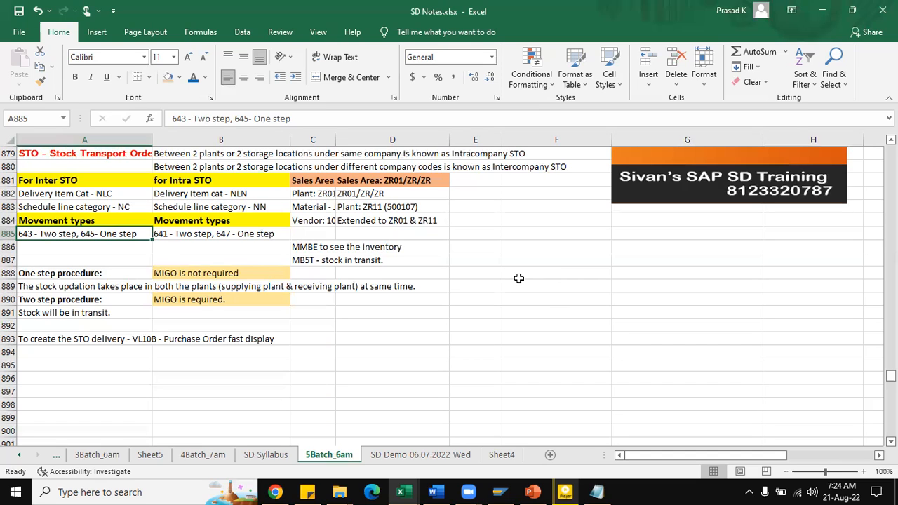
Step: Widen column C so its plant, material and vendor notes are fully readable, and review the MMBE and MB5T entries
left_click_drag(335, 144, 388, 144)
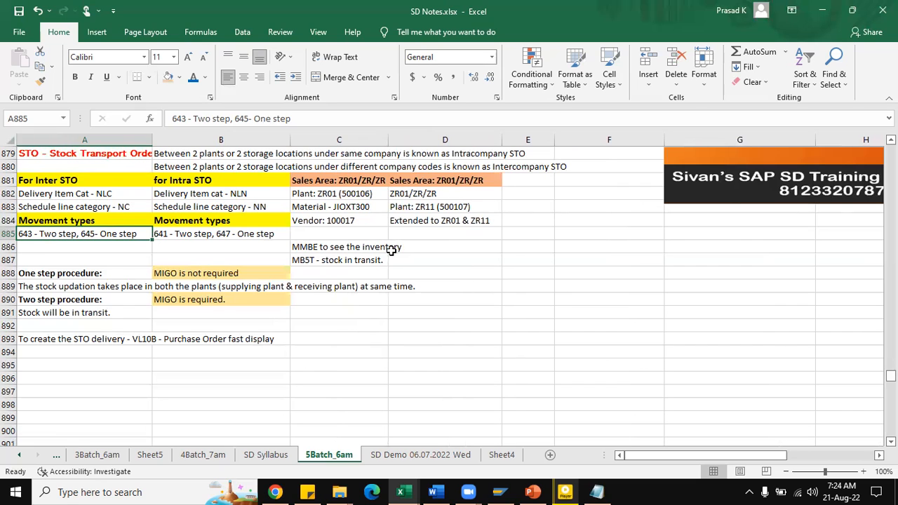
left_click(260, 232)
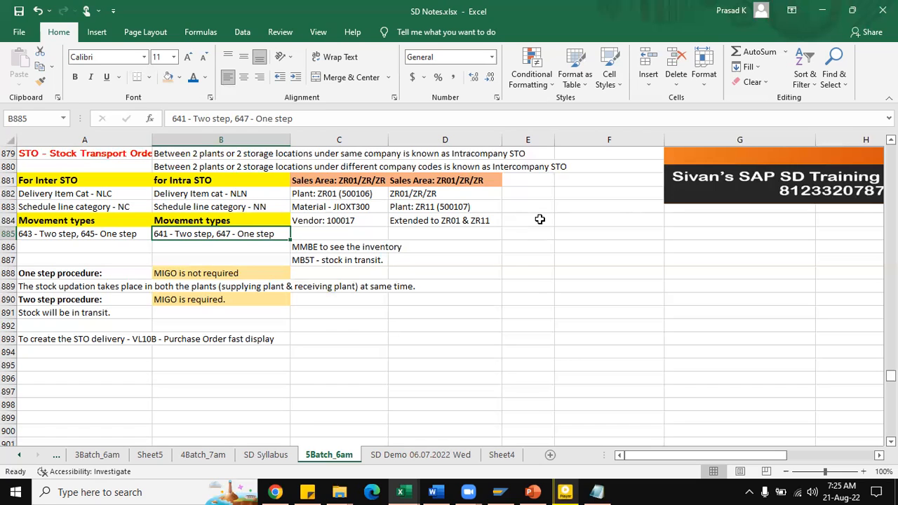
left_click(335, 246)
left_click(317, 261)
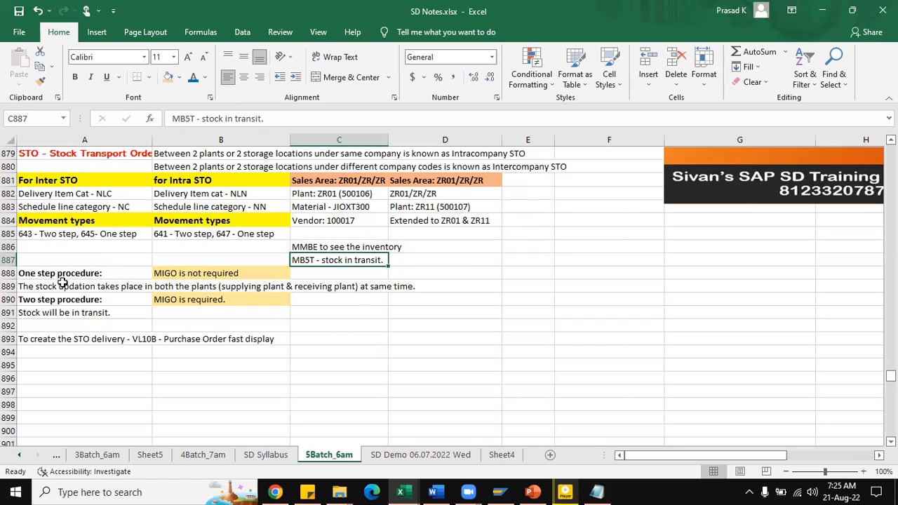
Step: Examine the one-step and two-step procedure notes, the vendor and material entries, and the note on creating the STO delivery
scroll(189, 262, "down", 2)
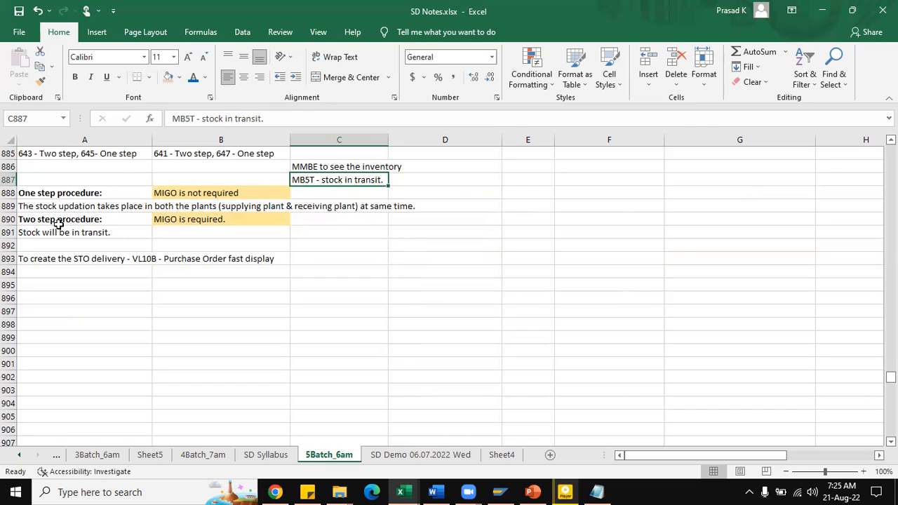
left_click(178, 191)
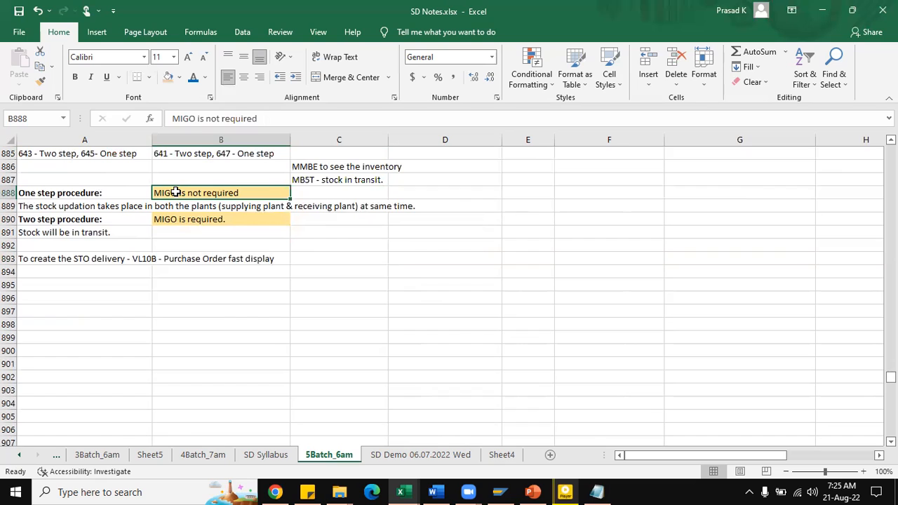
left_click(107, 219)
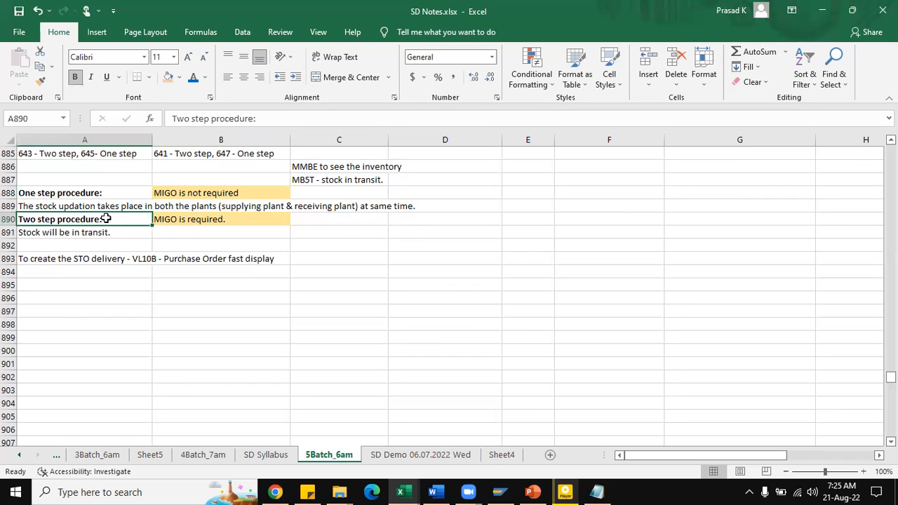
left_click(169, 221)
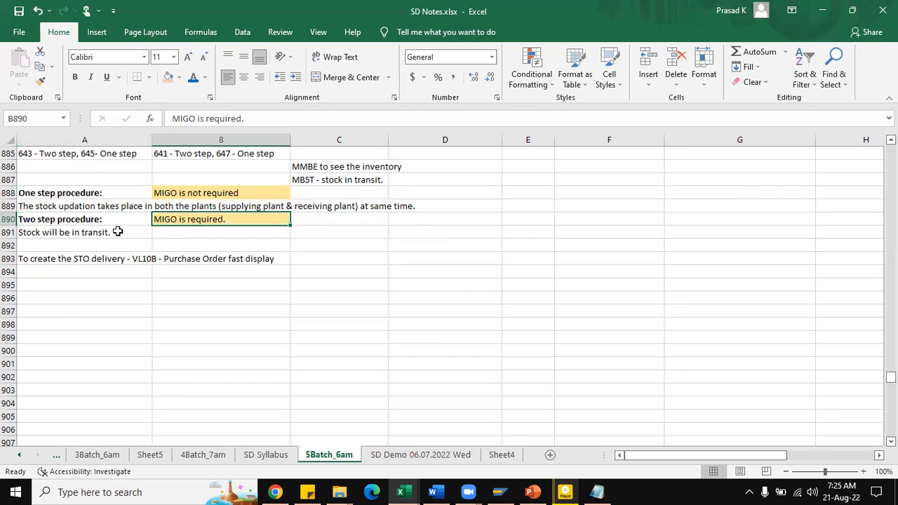
left_click(110, 232)
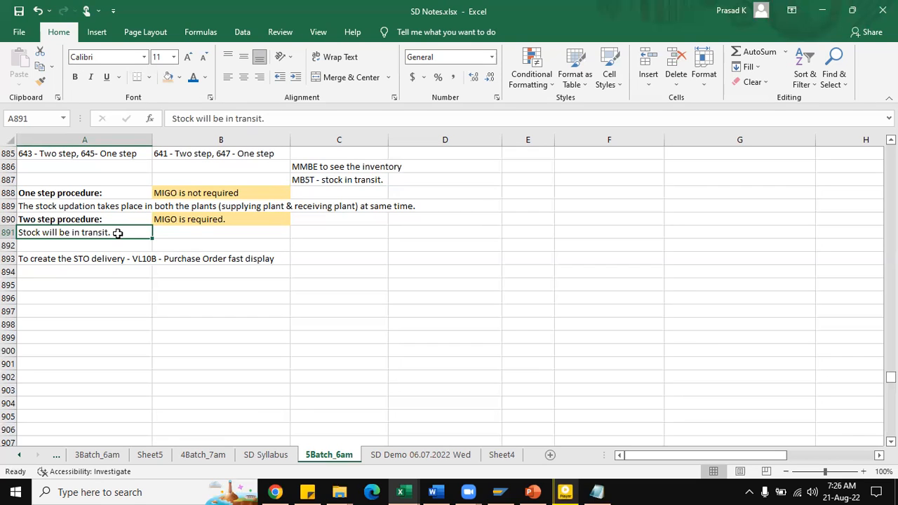
left_click(169, 223)
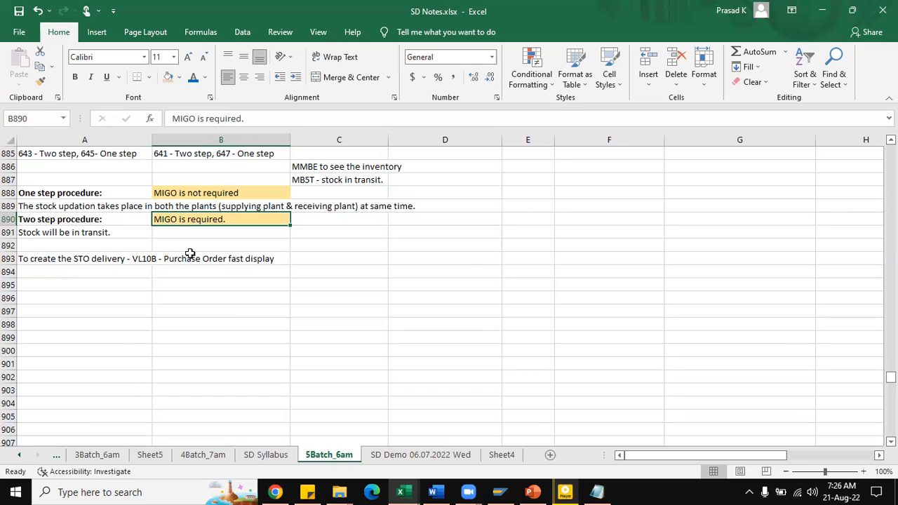
scroll(190, 253, "up", 2)
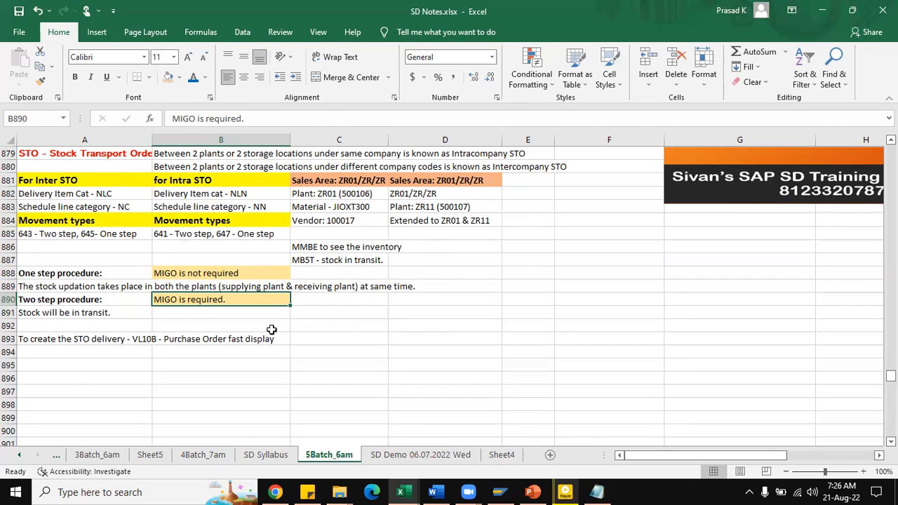
scroll(337, 254, "up", 1)
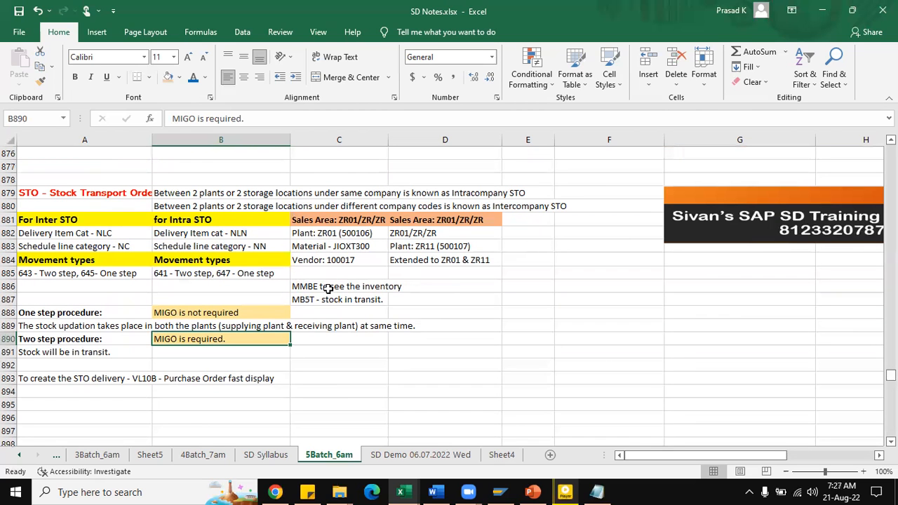
left_click(331, 258)
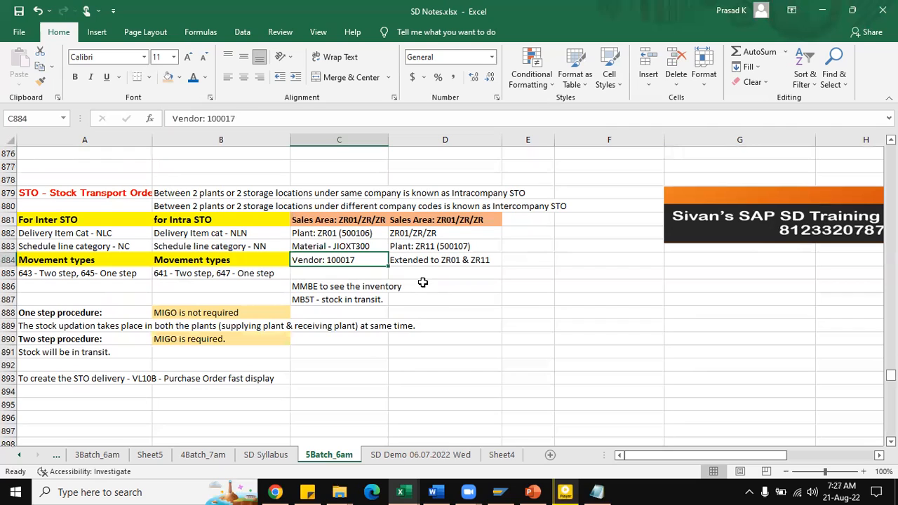
left_click(333, 246)
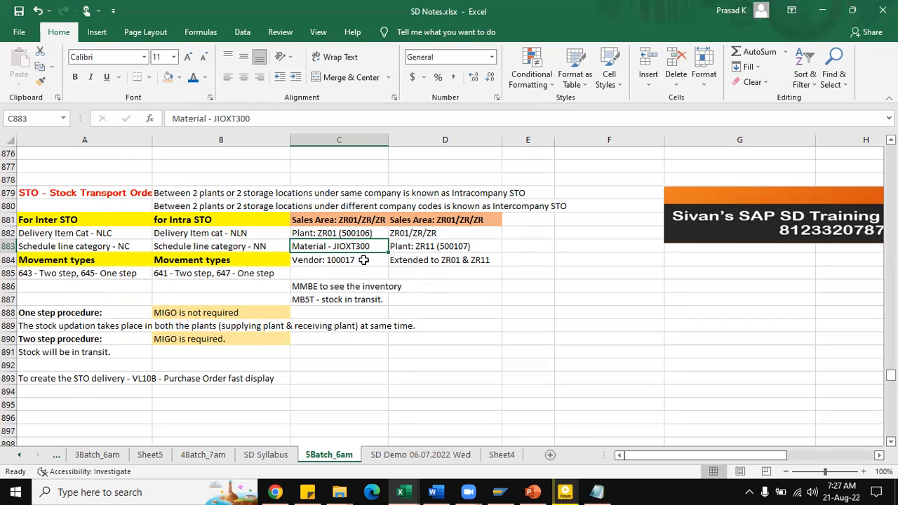
scroll(346, 263, "down", 1)
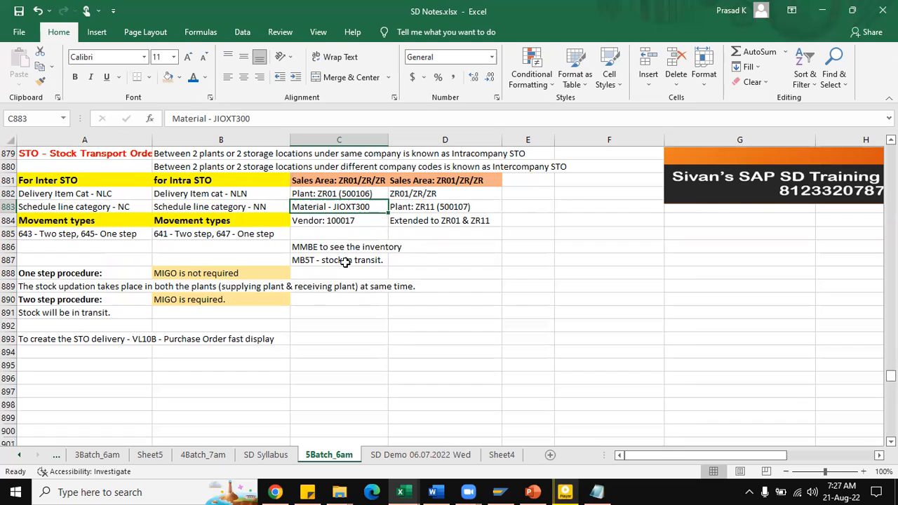
left_click(60, 342)
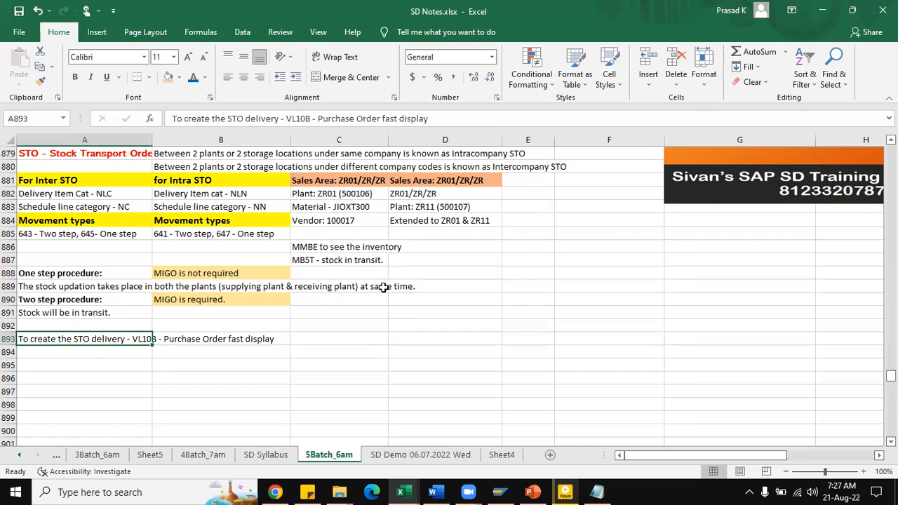
Step: Switch to SAP Logon, open the saved EH7 connection and log on to client 800 with the user ID and account password
left_click(511, 490)
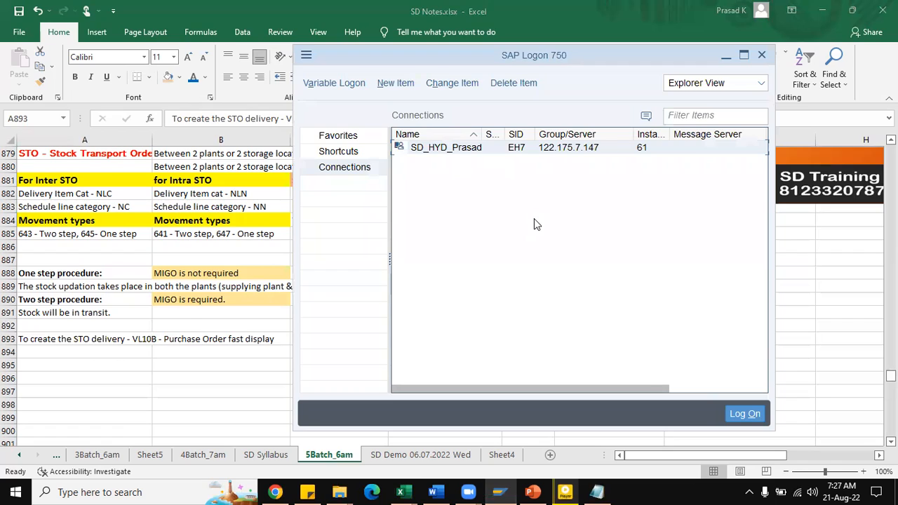
key("Return")
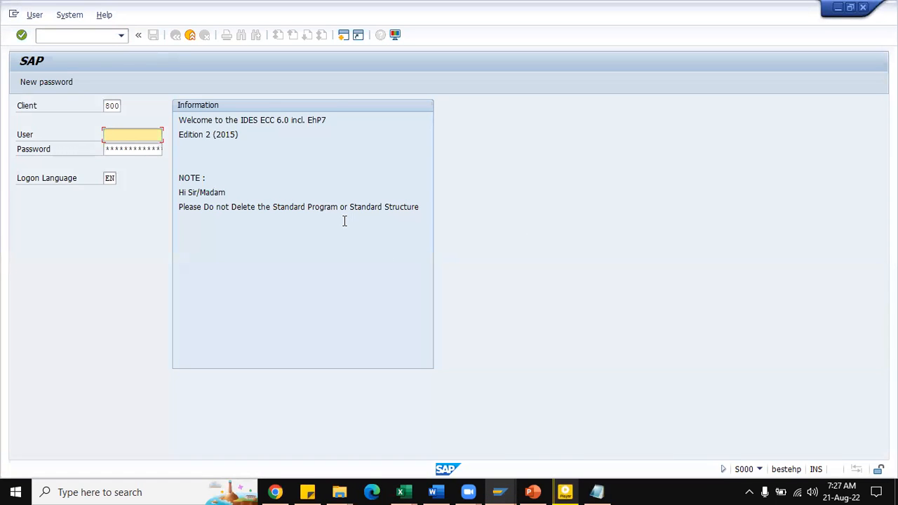
type("s")
key("BackSpace")
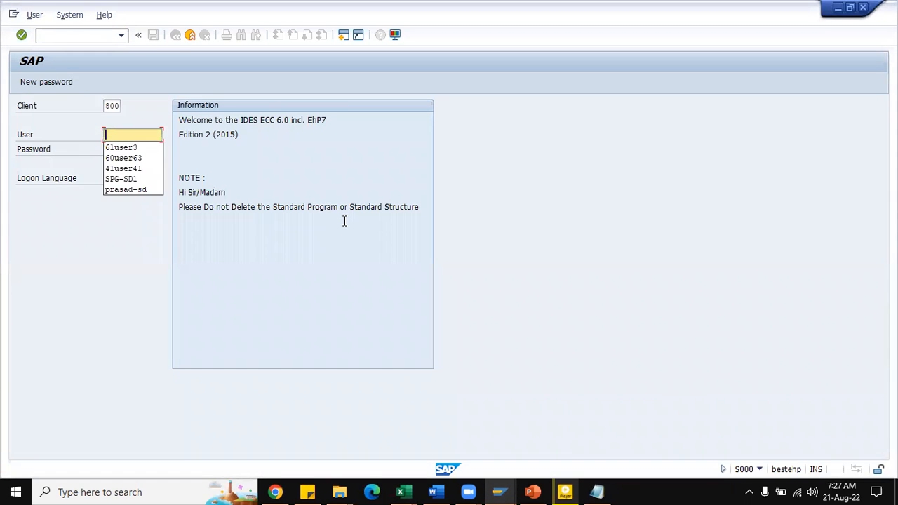
key("Down")
key("Tab")
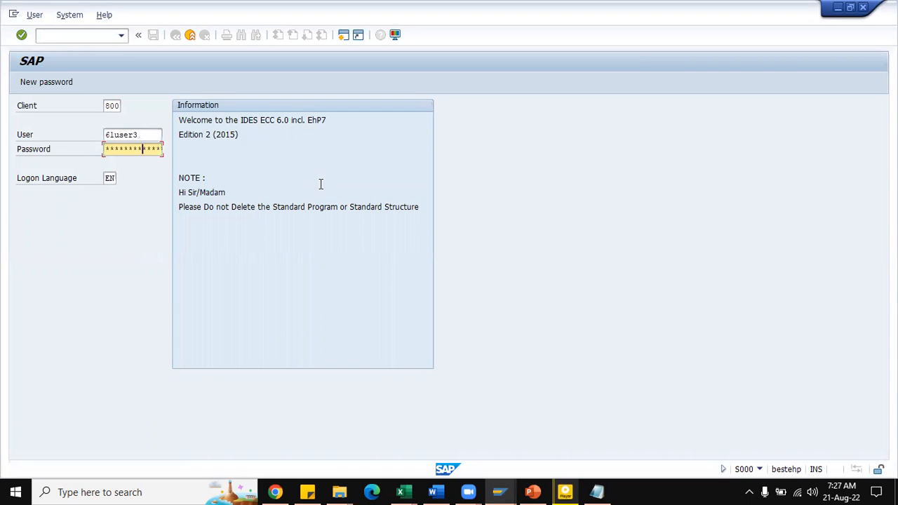
key("Return")
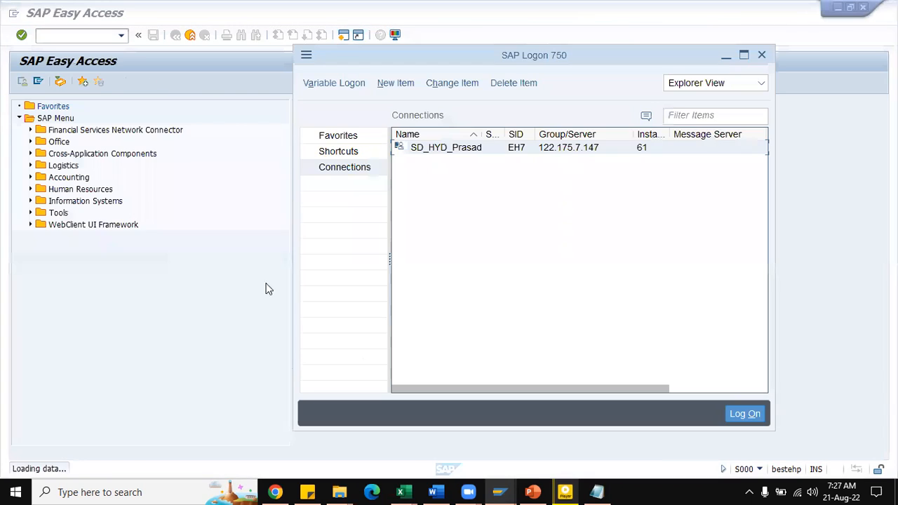
Step: Switch to the SD Notes workbook and enter Purchasing Organization in cell F887, beside the stock transport order notes
mouse_move(400, 492)
left_click(329, 435)
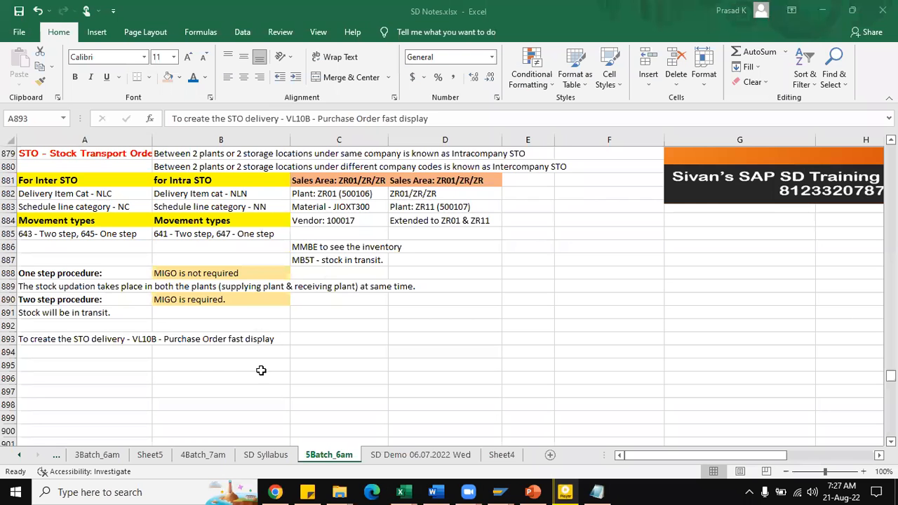
scroll(197, 325, "down", 1)
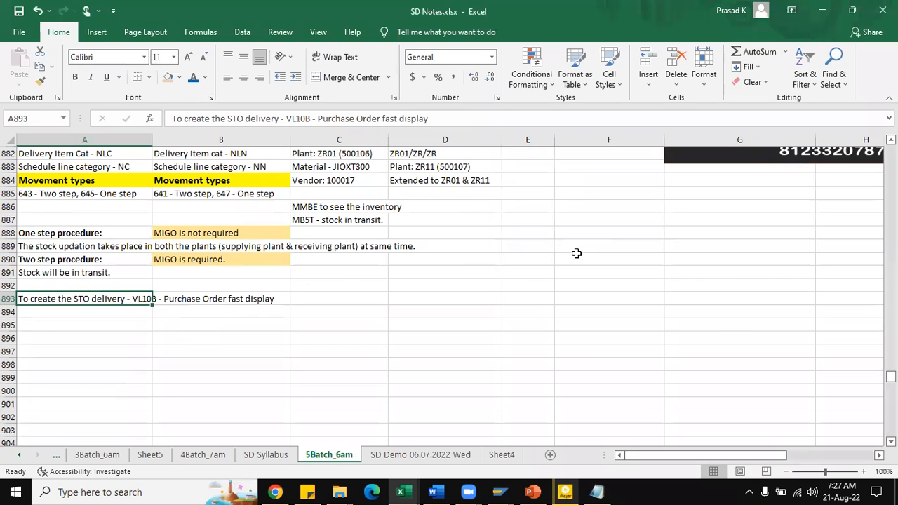
left_click(577, 221)
type("Purchasing Org")
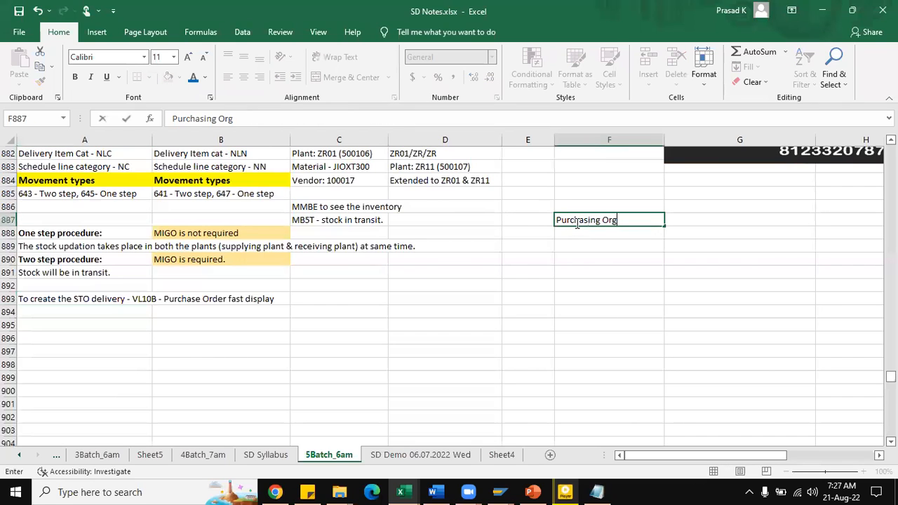
type("anization")
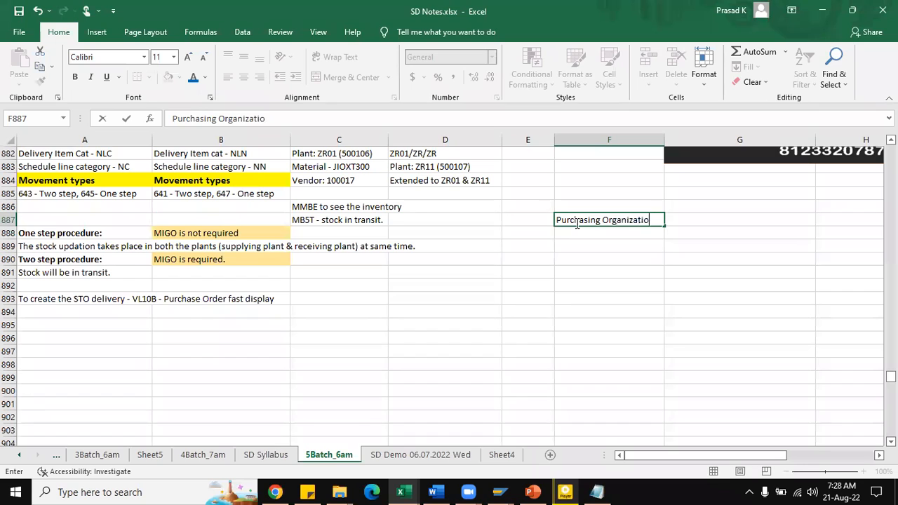
key("Return")
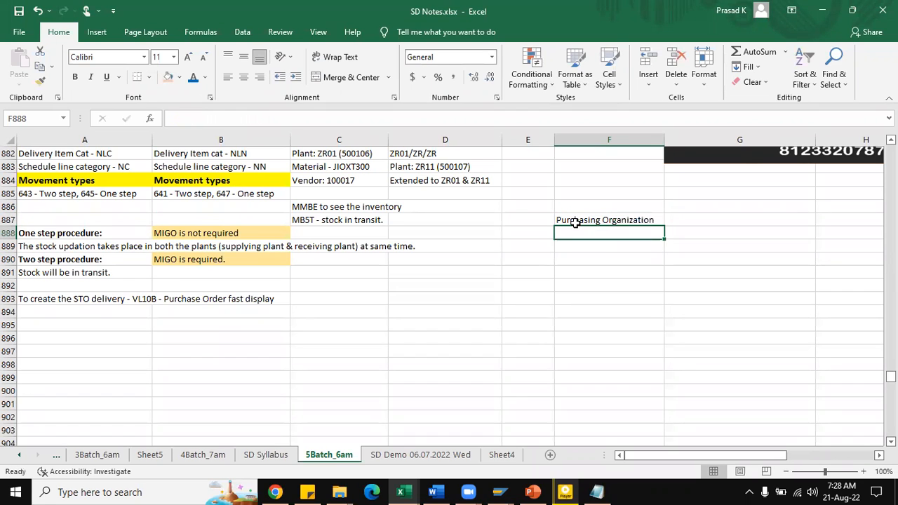
Step: Add the notes "Plant as a customer" in cell F888 and "Plant as a vendor" in cell F889
type("Plant as a customer")
key("Return")
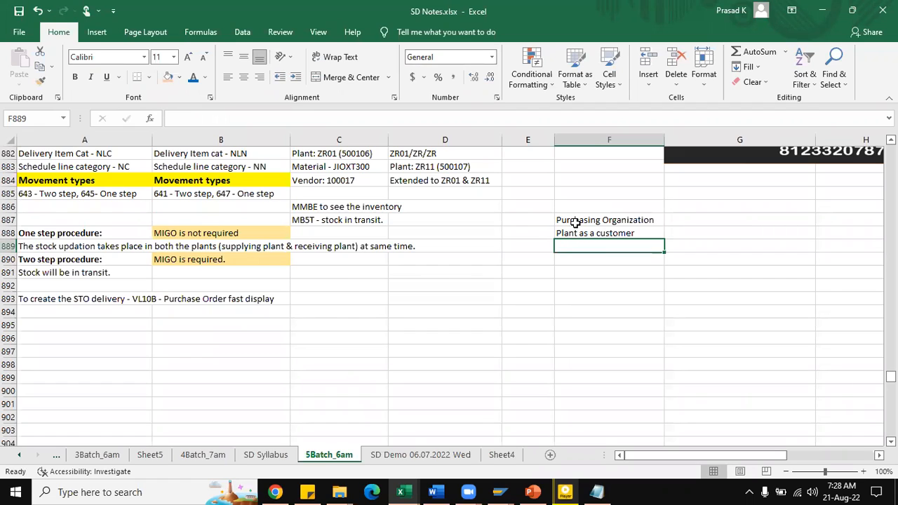
type("Plant as a ")
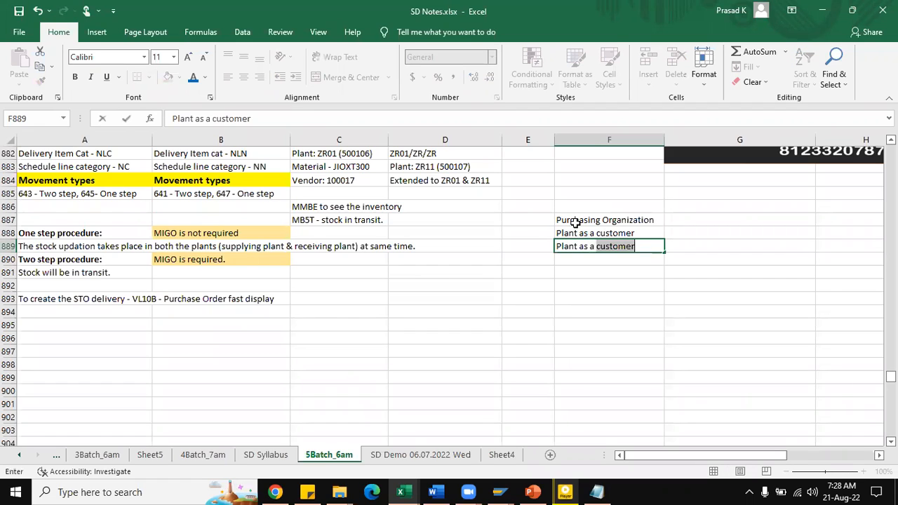
type("vendor")
key("Return")
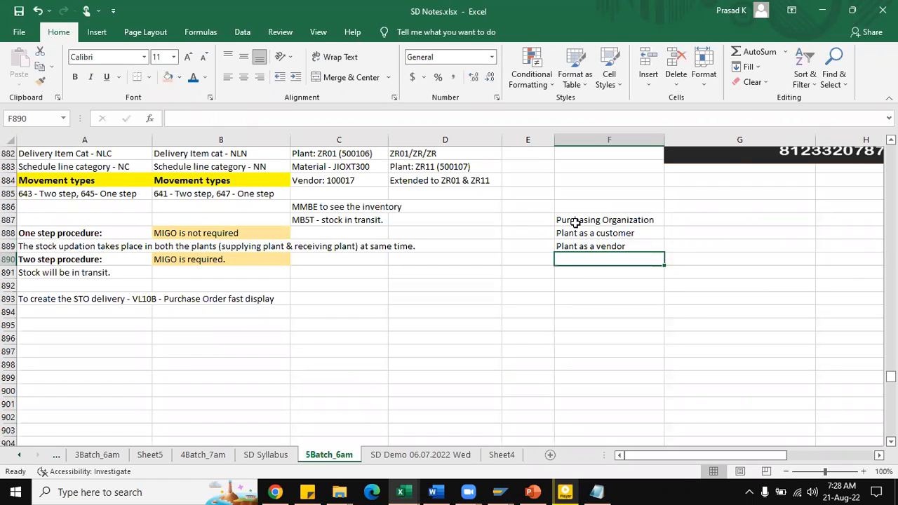
Step: Add the note "Material to be extended to both the plants" in cell F890
type("Material to be extended to botht  the plants")
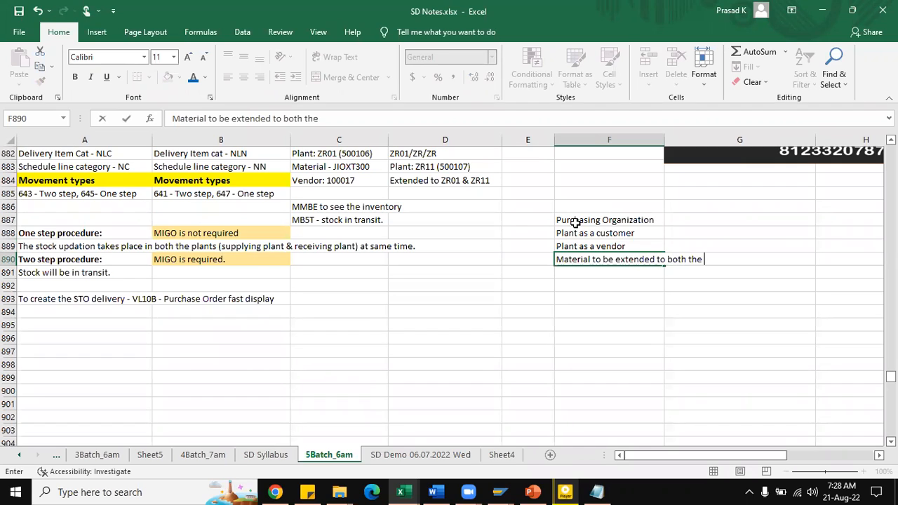
key("Return")
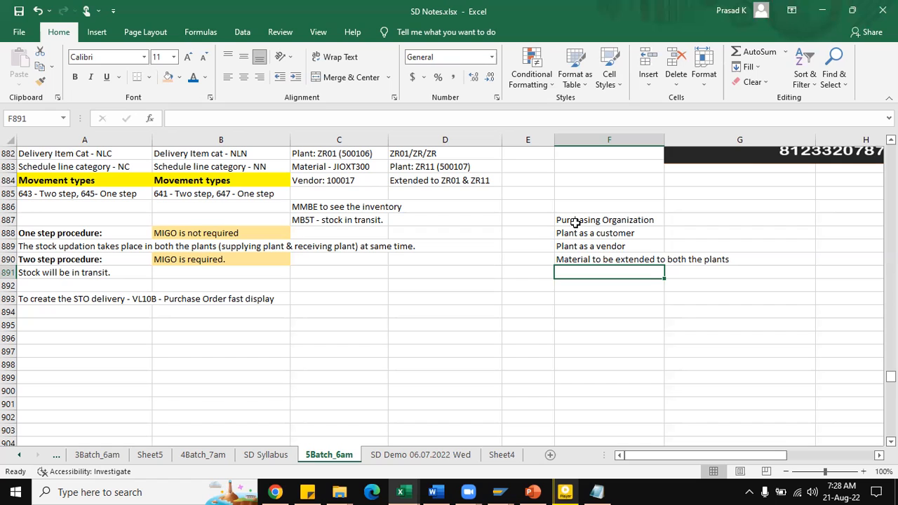
Step: Review the sales area headings in C881:D881 and the entries for plants ZR01 and ZR11 beneath them
scroll(424, 222, "up", 1)
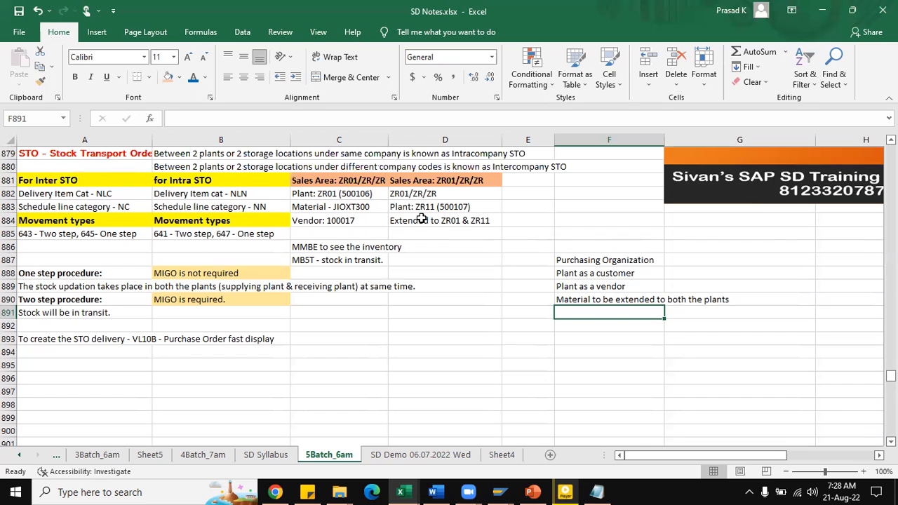
left_click_drag(314, 194, 425, 222)
left_click(329, 181)
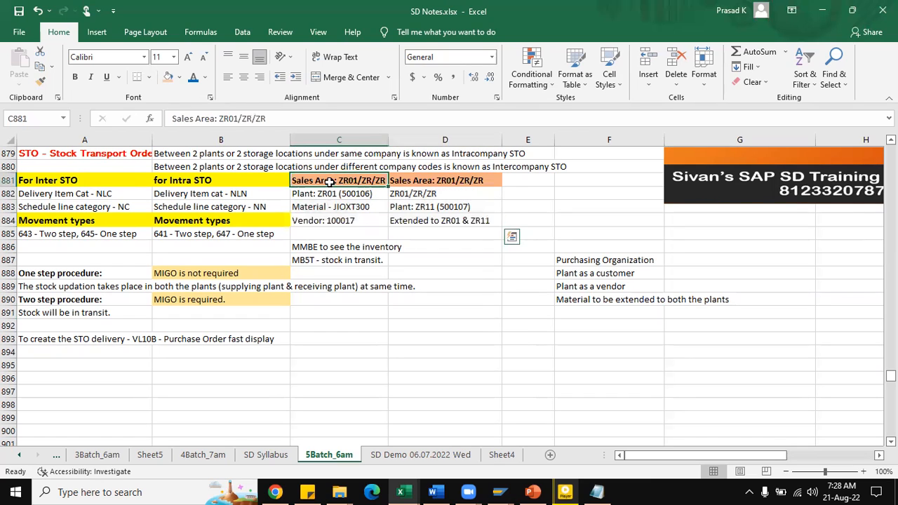
key("ctrl+b")
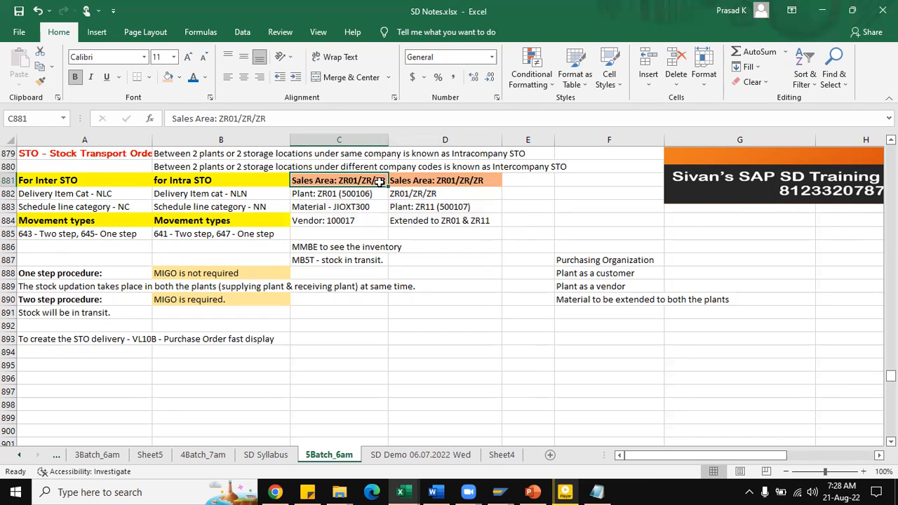
left_click(435, 181)
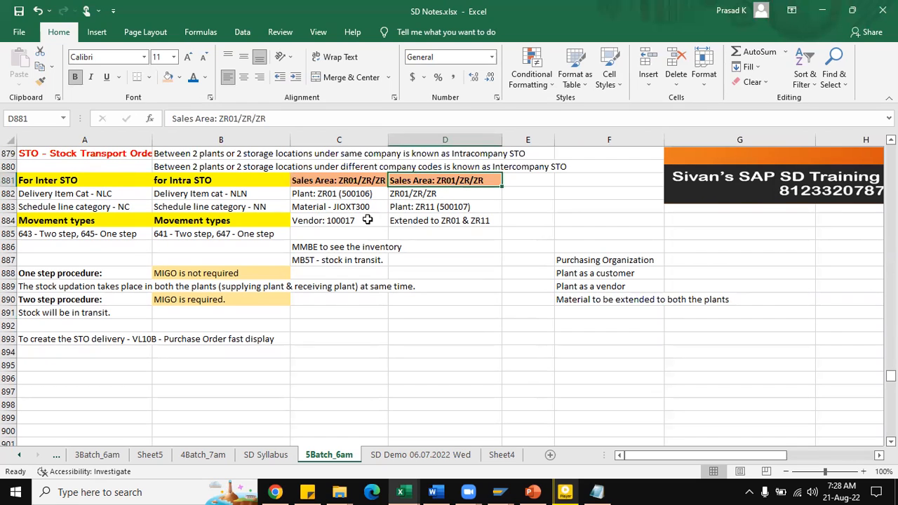
left_click_drag(356, 181, 449, 180)
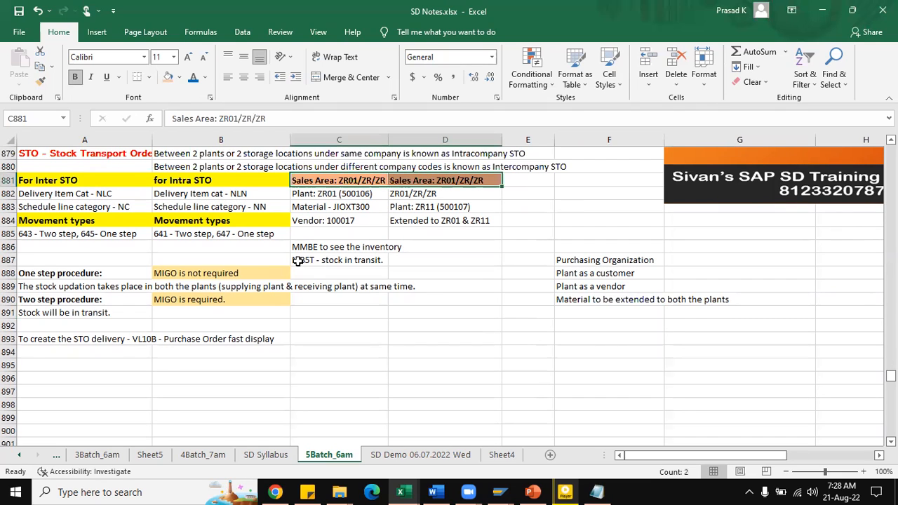
left_click(335, 194)
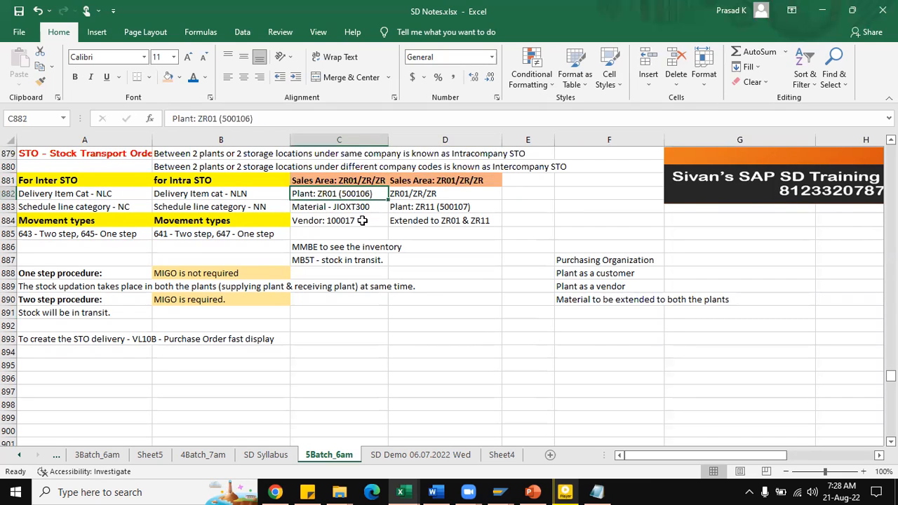
left_click(435, 208)
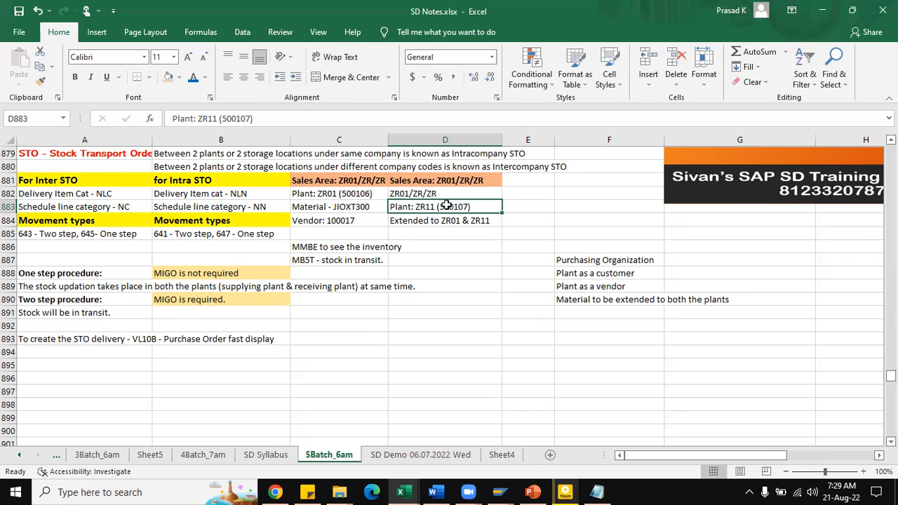
Step: Delete the vendor entry in cell C884
left_click(338, 220)
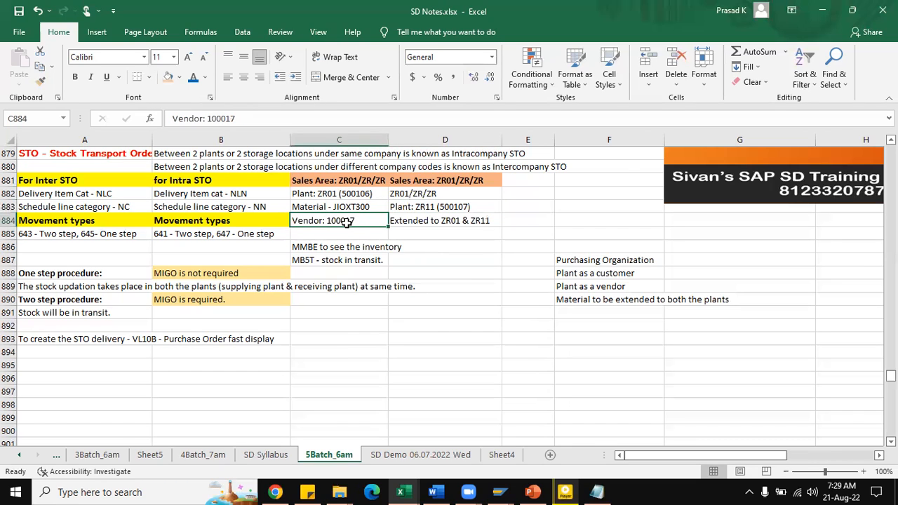
key("Delete")
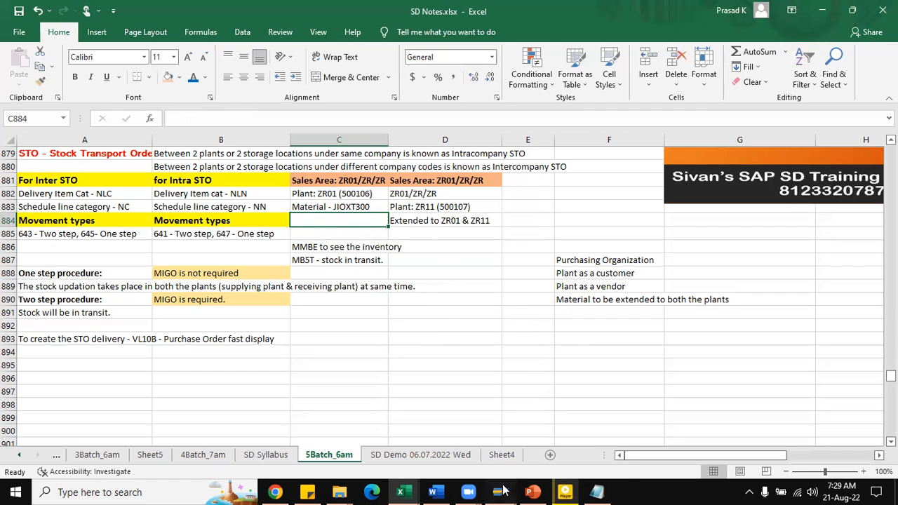
Step: Switch to SAP, run transaction SPRO and display the SAP Reference IMG
mouse_move(499, 491)
left_click(554, 449)
type("spro")
key("Return")
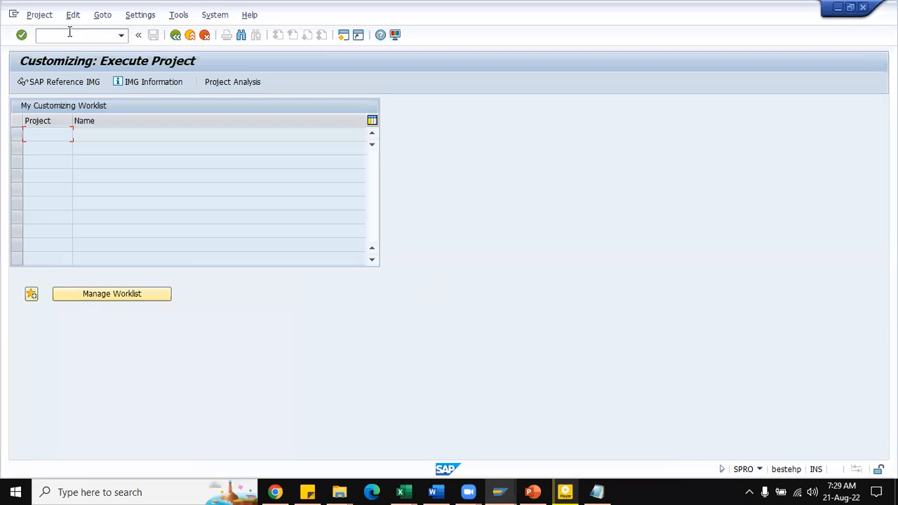
left_click(67, 81)
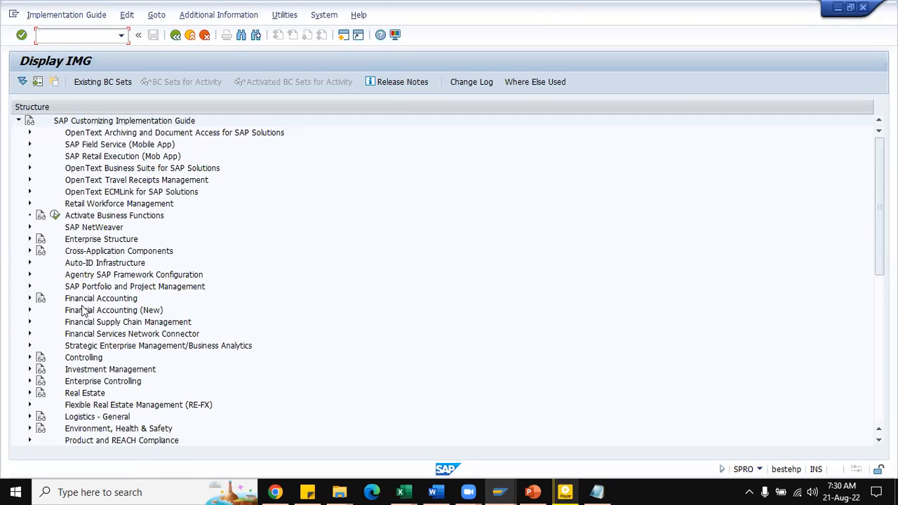
Step: Open the Maintain purchasing organization activity under Enterprise Structure, Definition, Materials Management
scroll(95, 287, "down", 2)
left_click(29, 191)
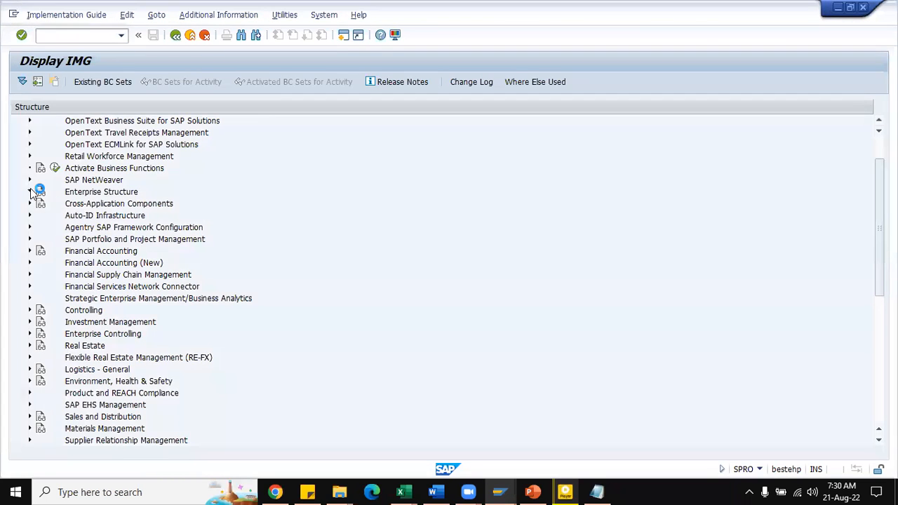
left_click(40, 217)
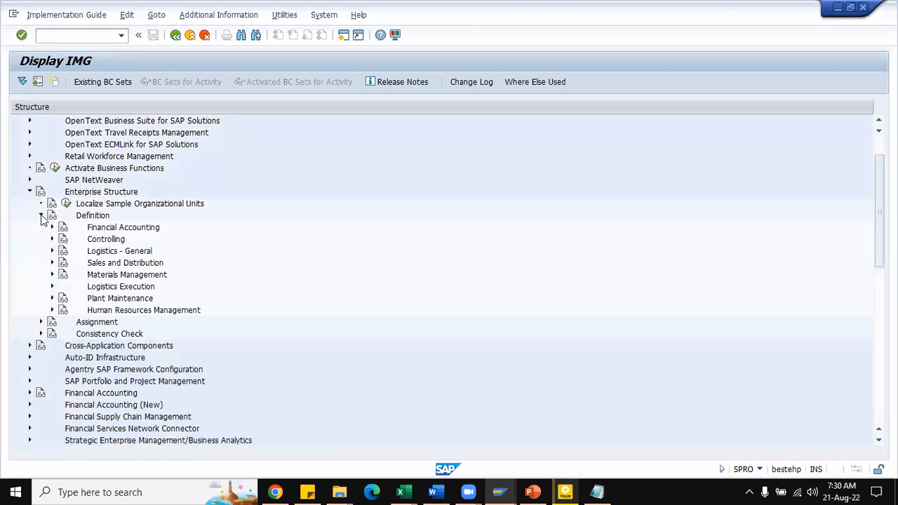
scroll(175, 221, "down", 1)
left_click(51, 239)
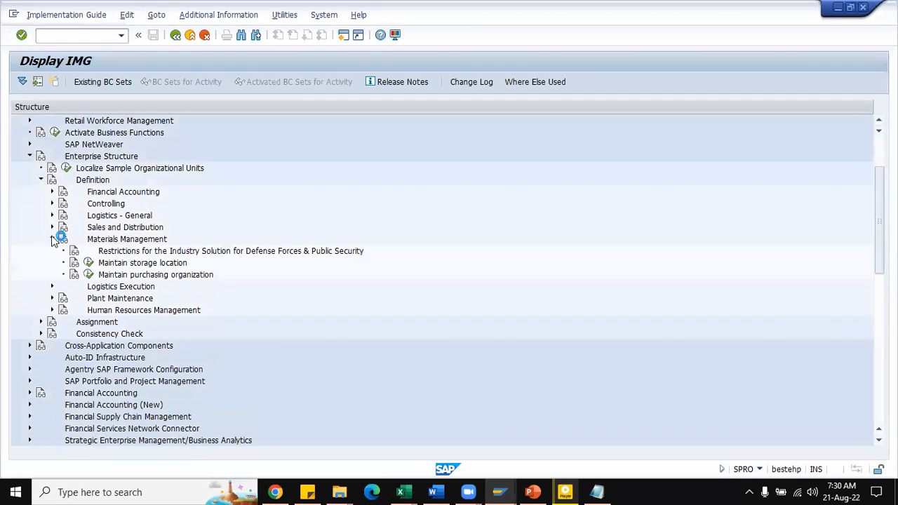
left_click(88, 274)
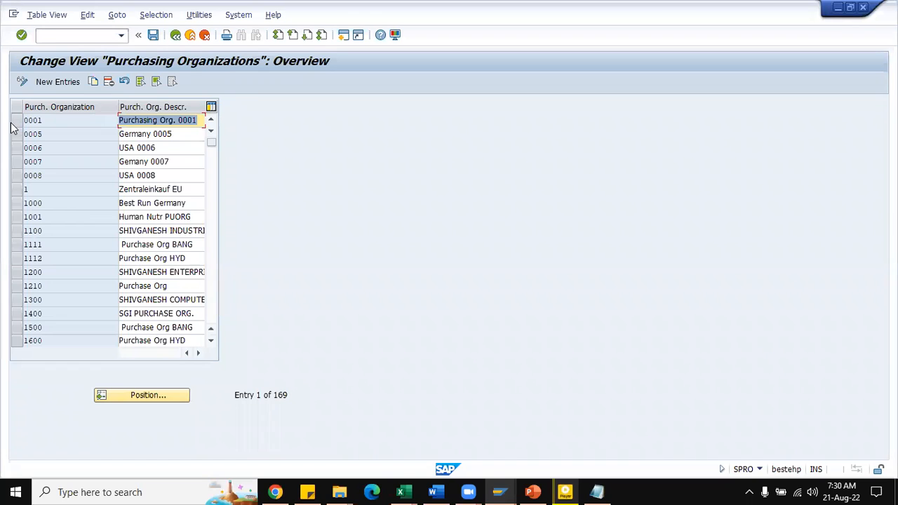
Step: Position the purchasing organization list at ZR01, examine its code and description, and return to the IMG structure
left_click(149, 395)
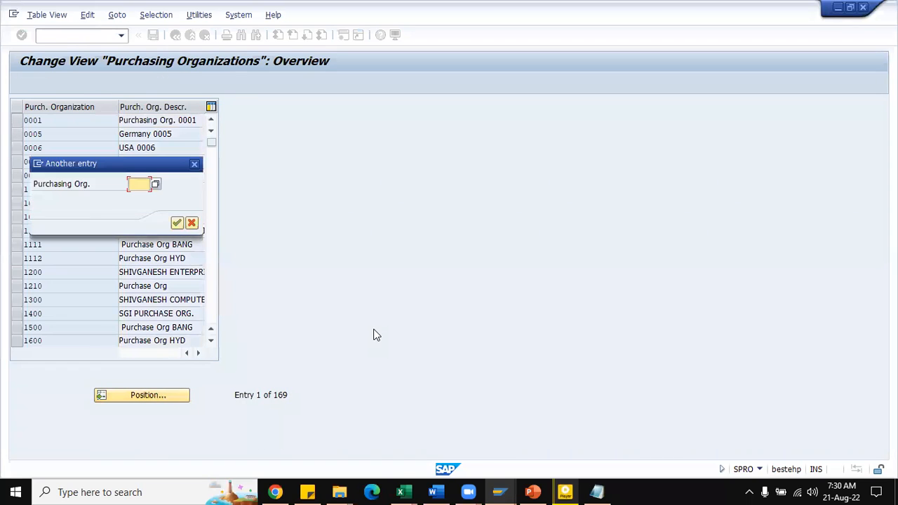
type("zr")
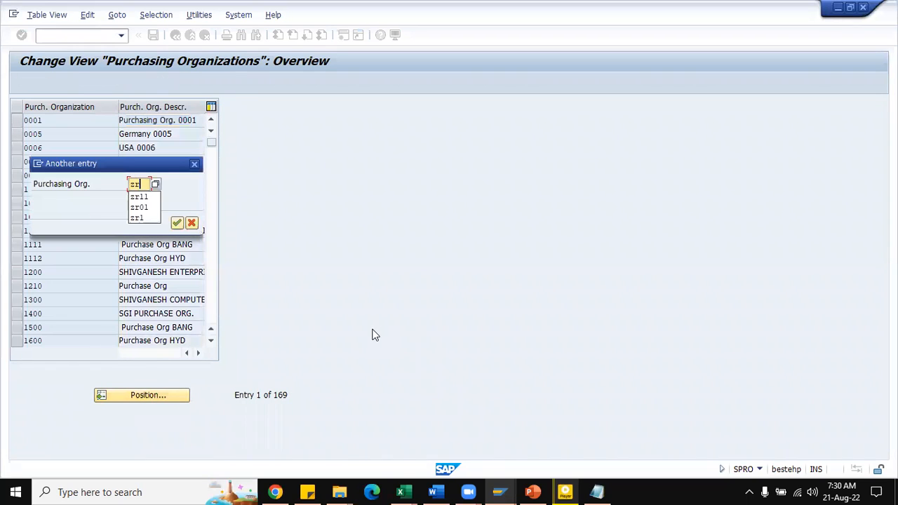
type("01")
key("Return")
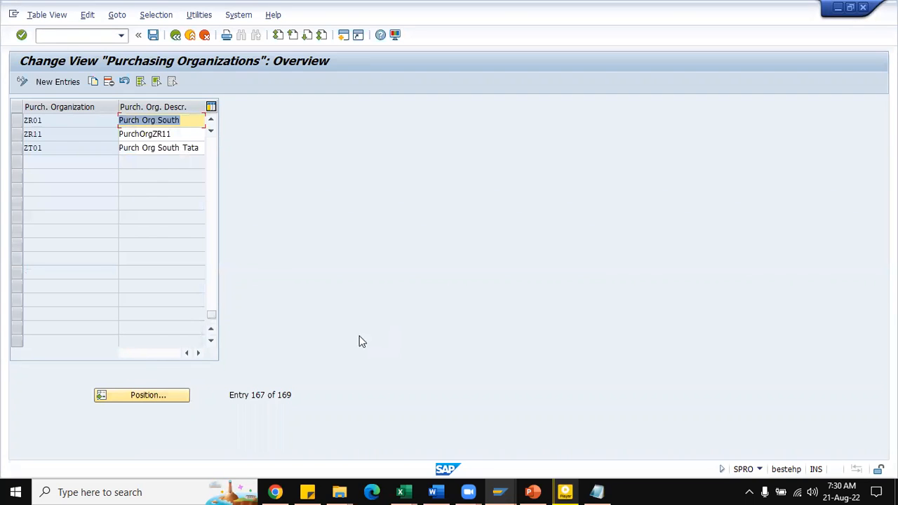
left_click(197, 124)
left_click(16, 120)
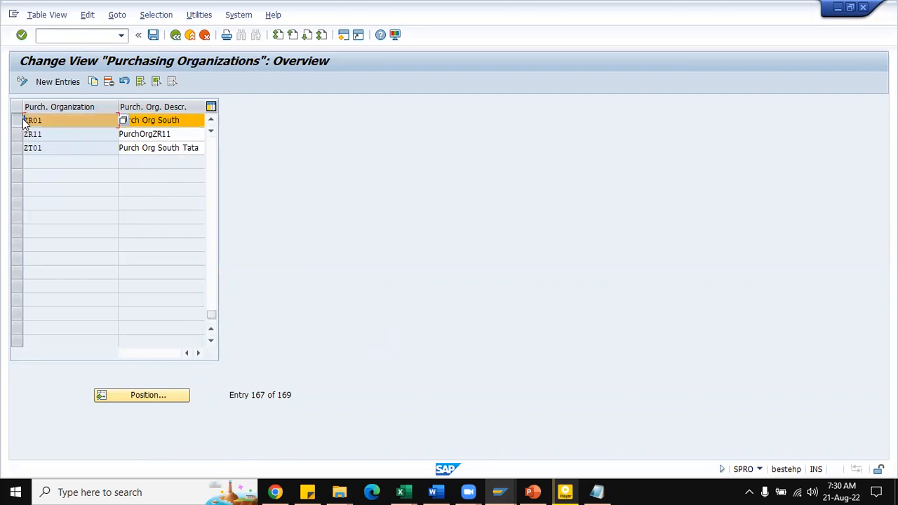
left_click(200, 123)
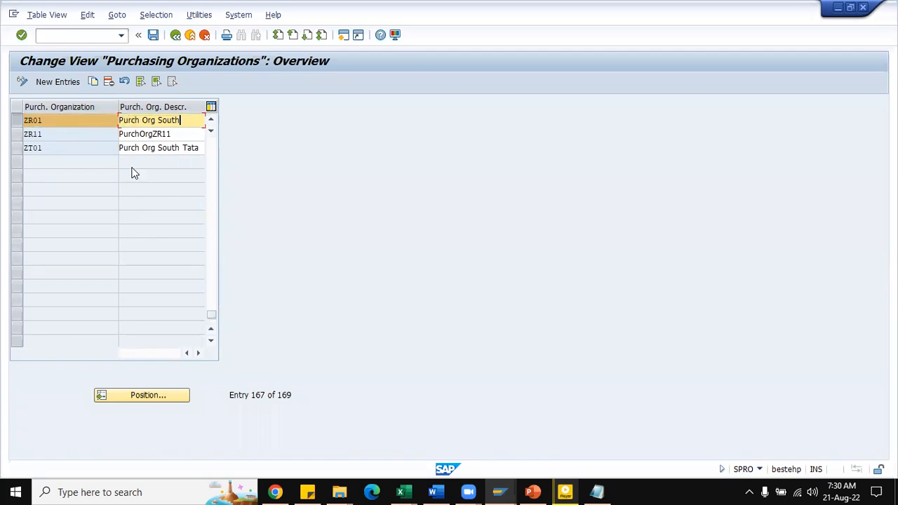
left_click(176, 35)
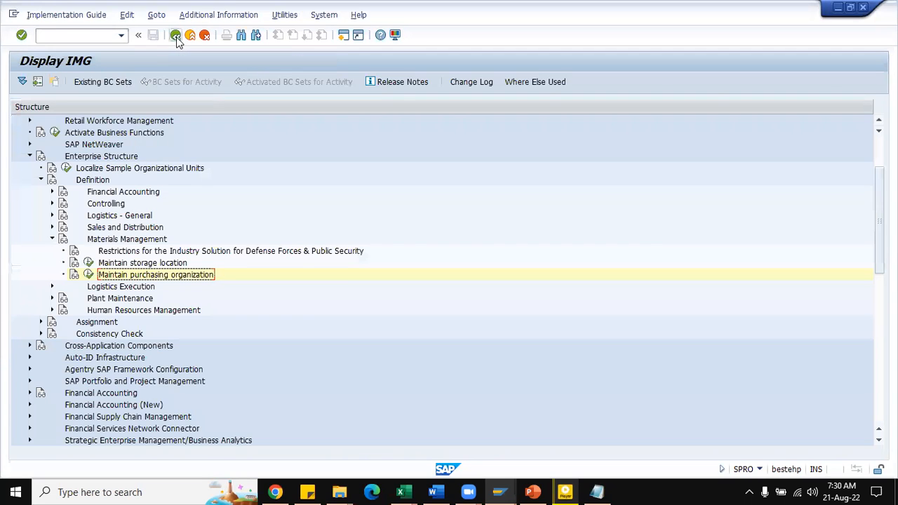
Step: Reopen the SAP Reference IMG and open the Create Purchasing Groups activity under Materials Management, Purchasing
left_click(177, 36)
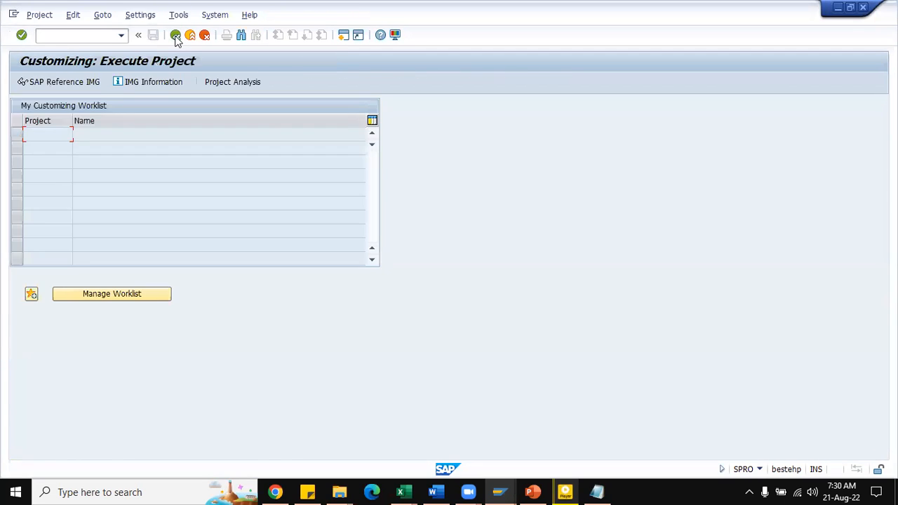
left_click(73, 84)
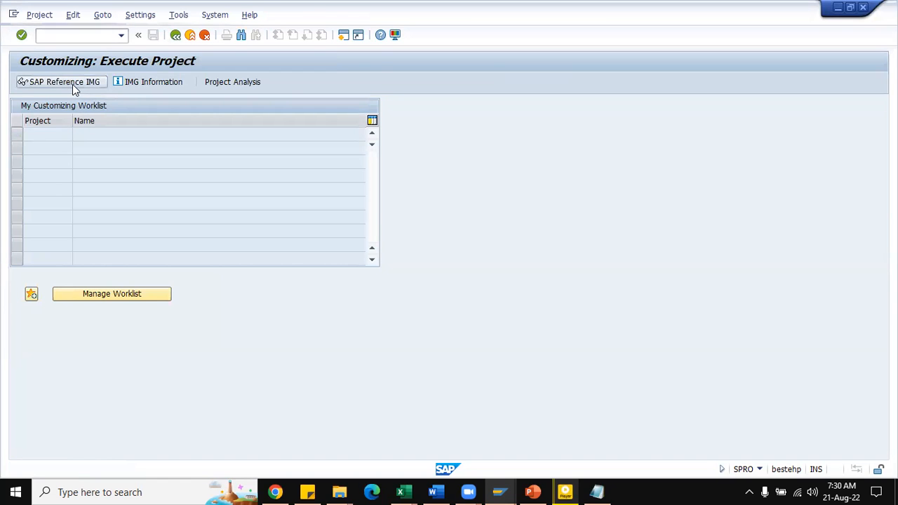
scroll(105, 211, "down", 5)
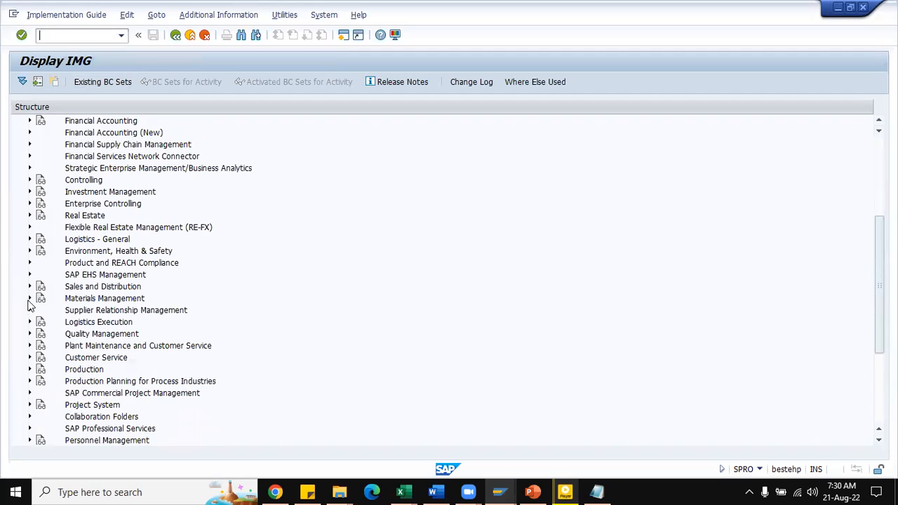
left_click(30, 298)
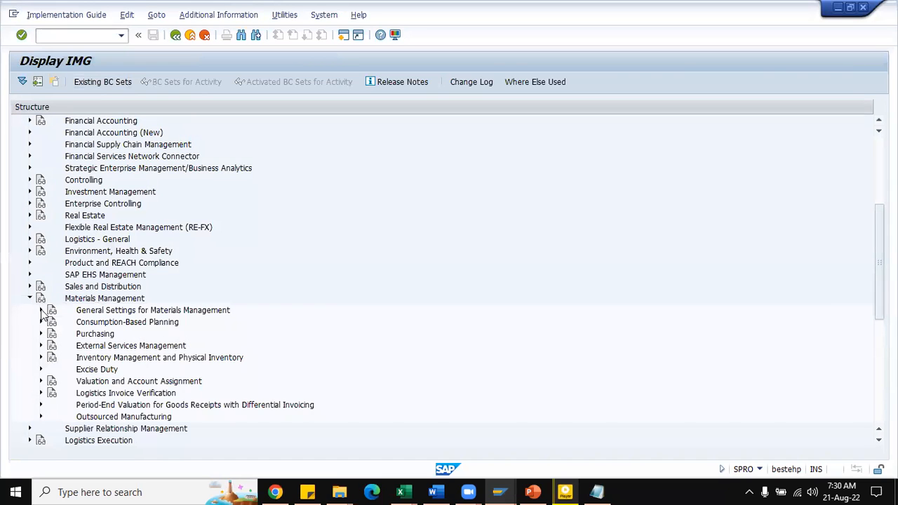
left_click(41, 335)
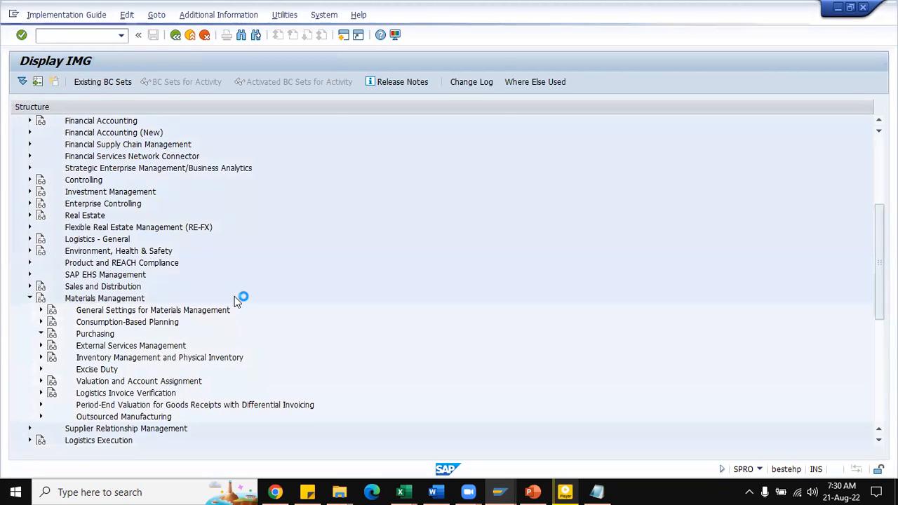
scroll(206, 302, "down", 3)
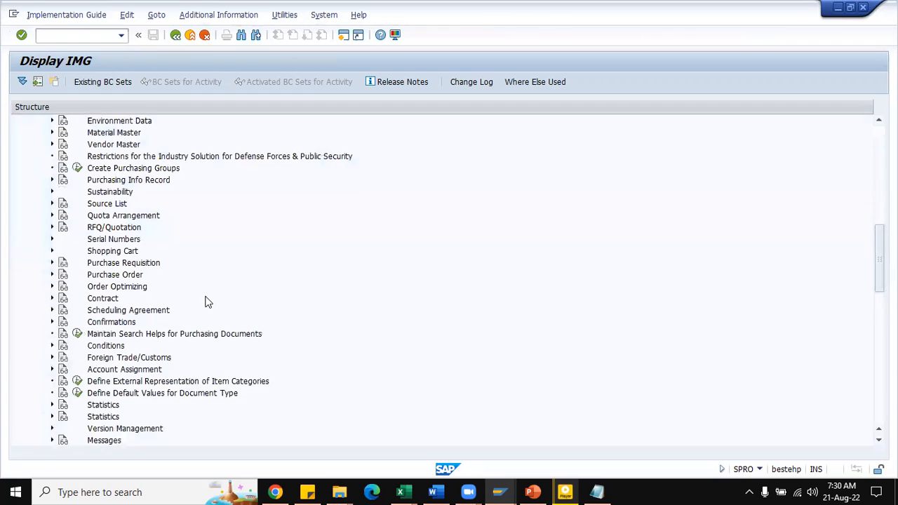
scroll(206, 303, "up", 1)
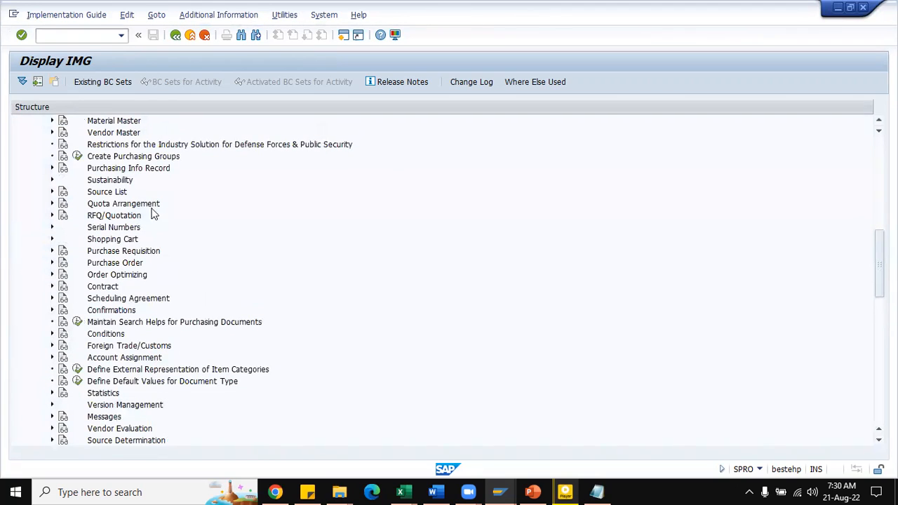
left_click(77, 156)
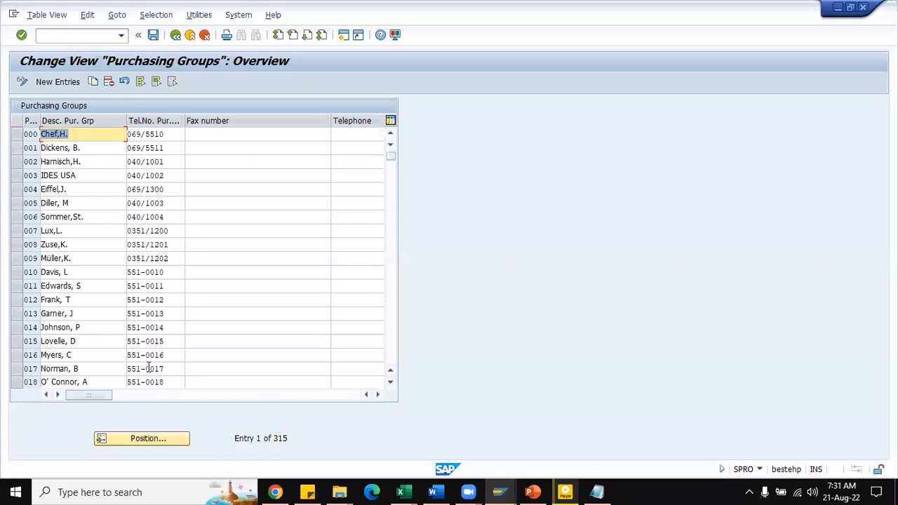
Step: Position the purchasing groups list at ZR5, examine its entry, and return to the IMG structure
left_click(151, 439)
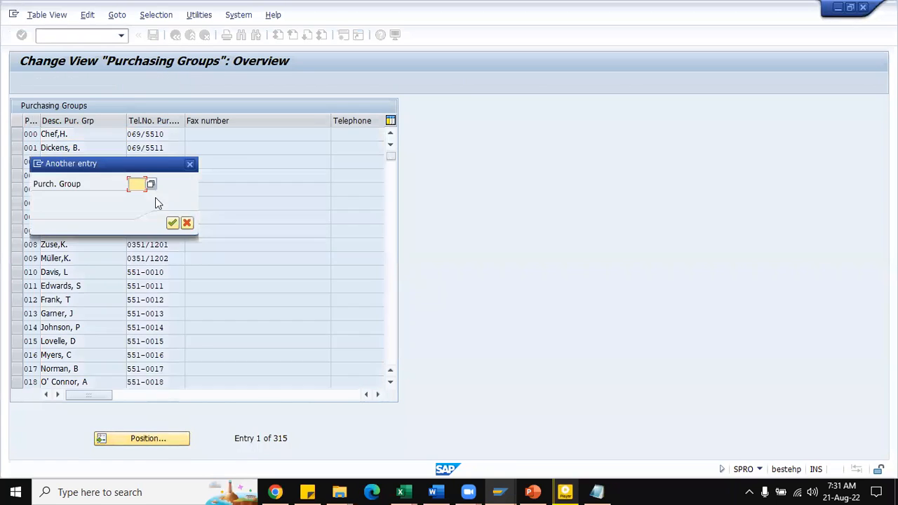
type("zr")
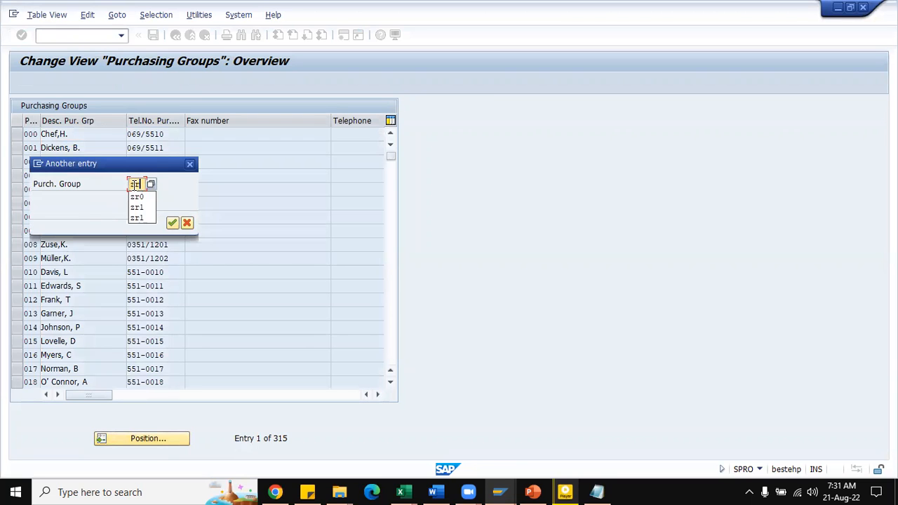
type("5")
key("Return")
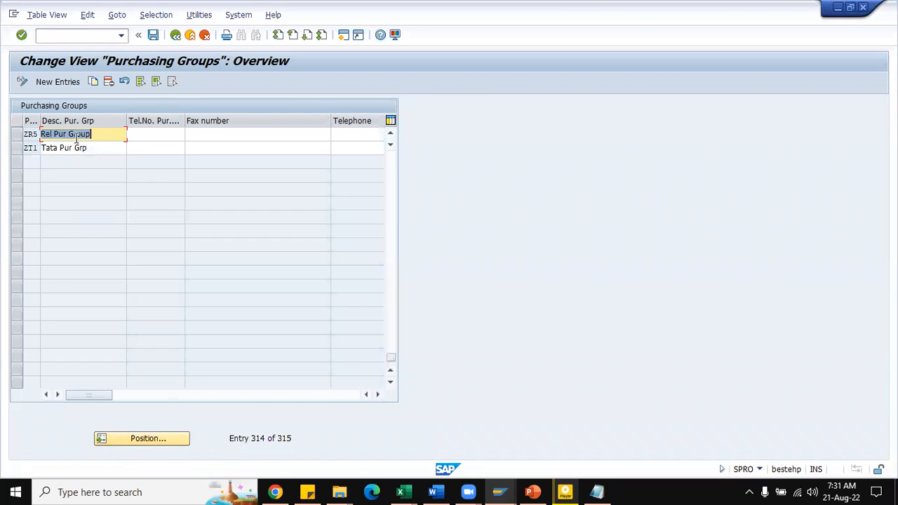
left_click(99, 132)
left_click(18, 133)
left_click(19, 134)
left_click(176, 35)
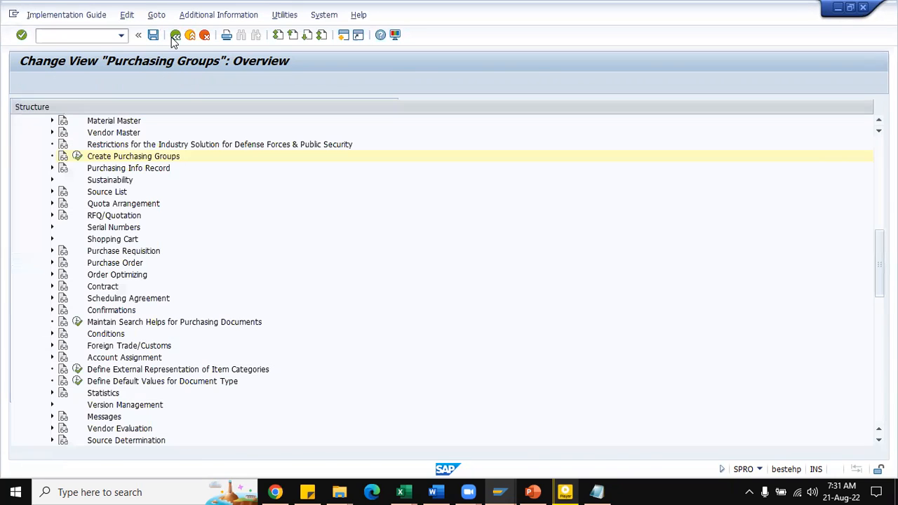
scroll(171, 234, "up", 3)
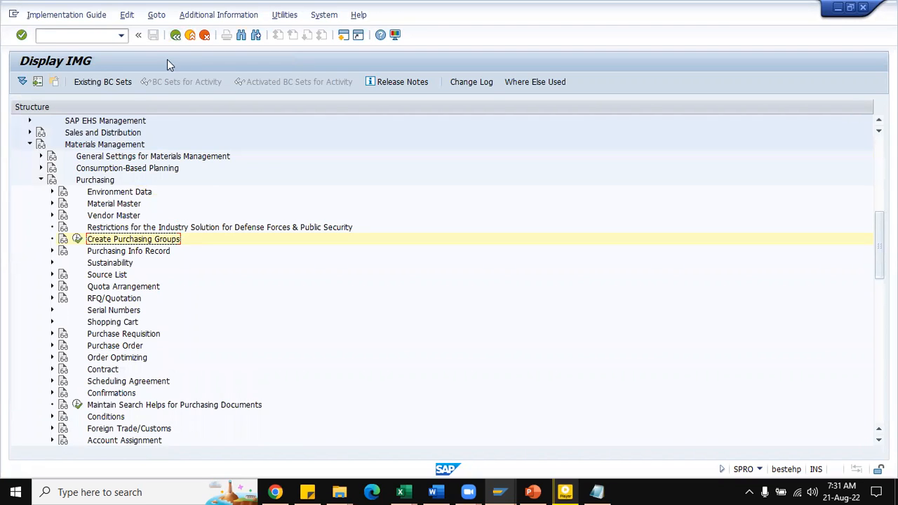
Step: Open a new SAP session, check the plants' customer numbers in SD Notes, and run transaction XD03 in SAP
left_click(343, 35)
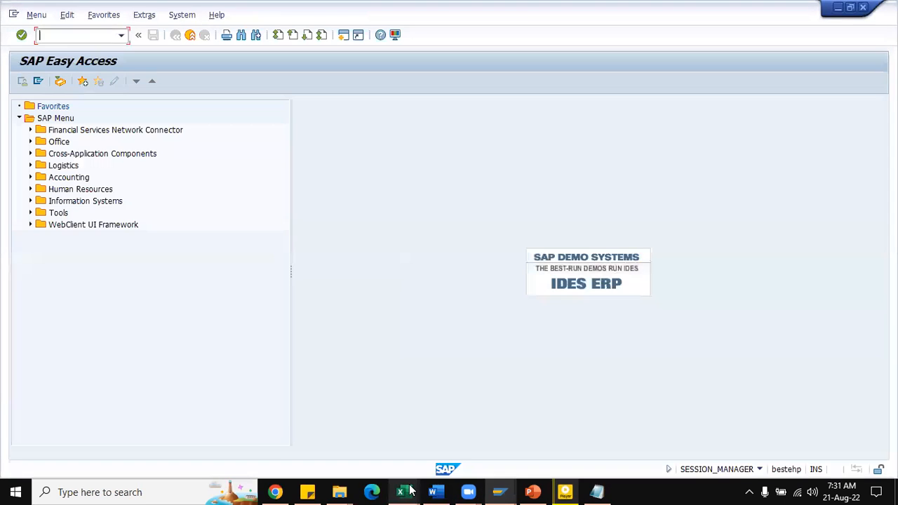
mouse_move(410, 491)
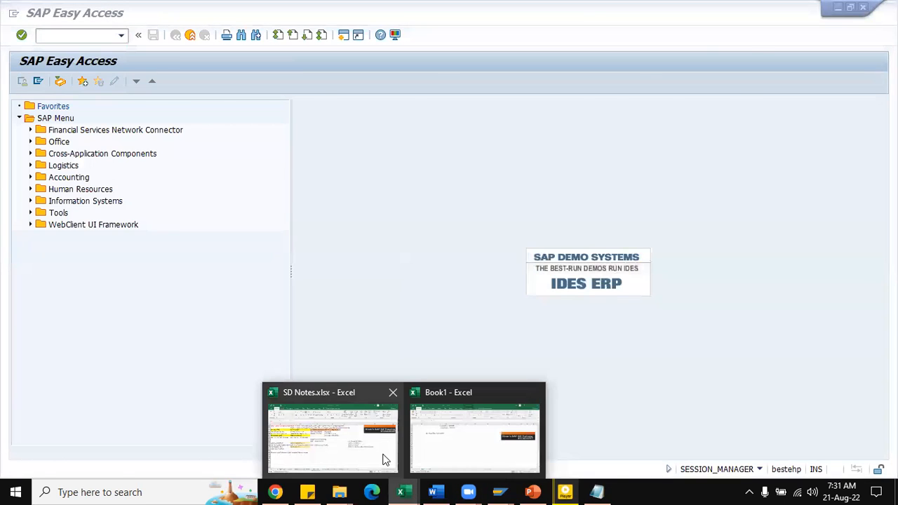
left_click(383, 459)
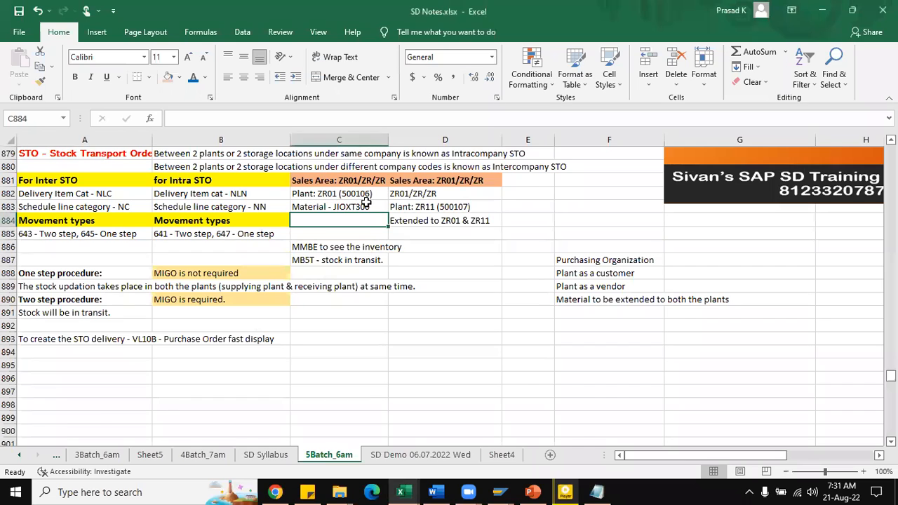
key("alt+Tab")
type("xd03")
key("Return")
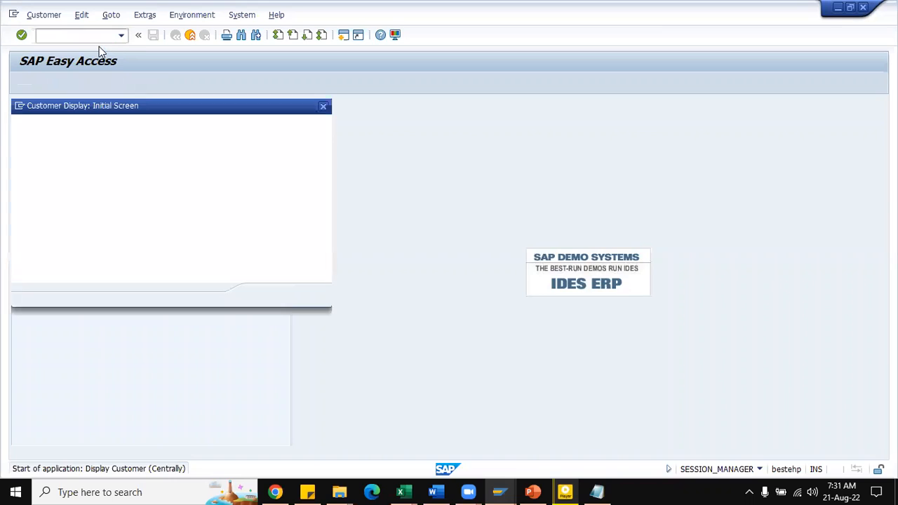
Step: Display plant ZR01's customer by its customer number, with its sales area ZR01/ZR/ZR and company code ZR01
type("500106")
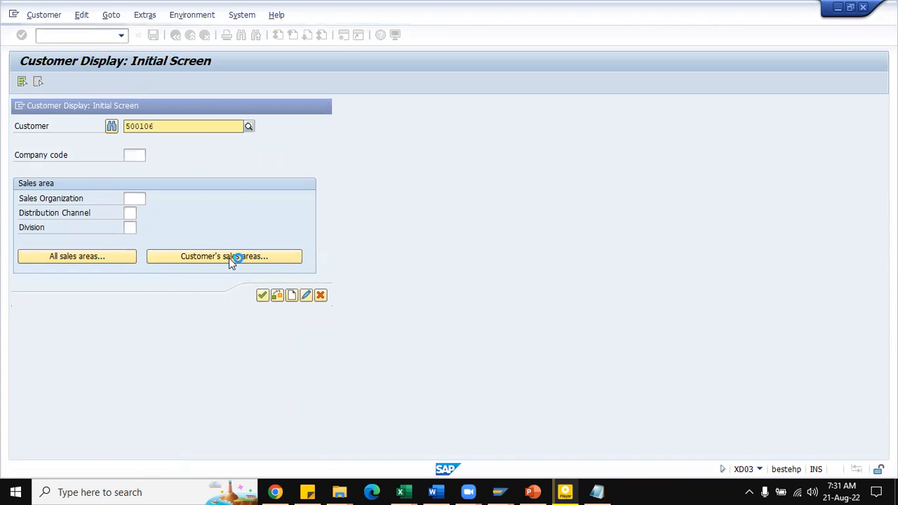
left_click(228, 258)
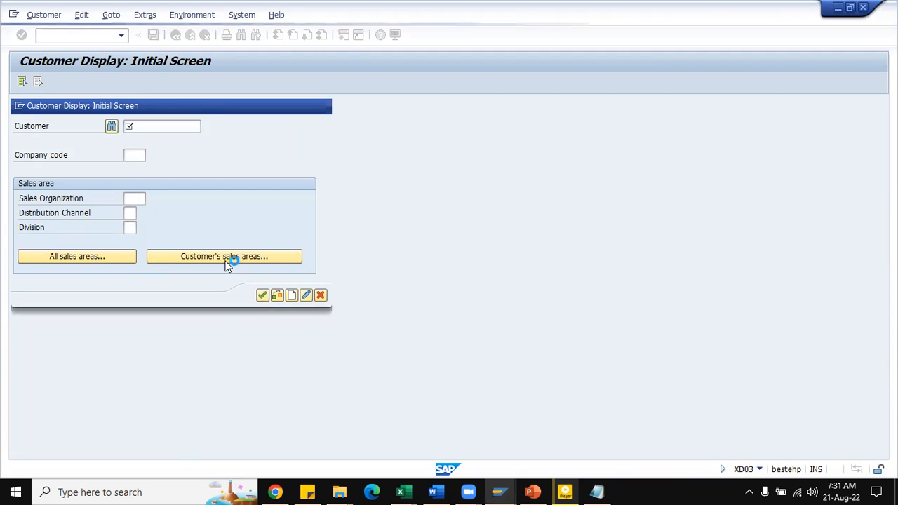
left_click(221, 257)
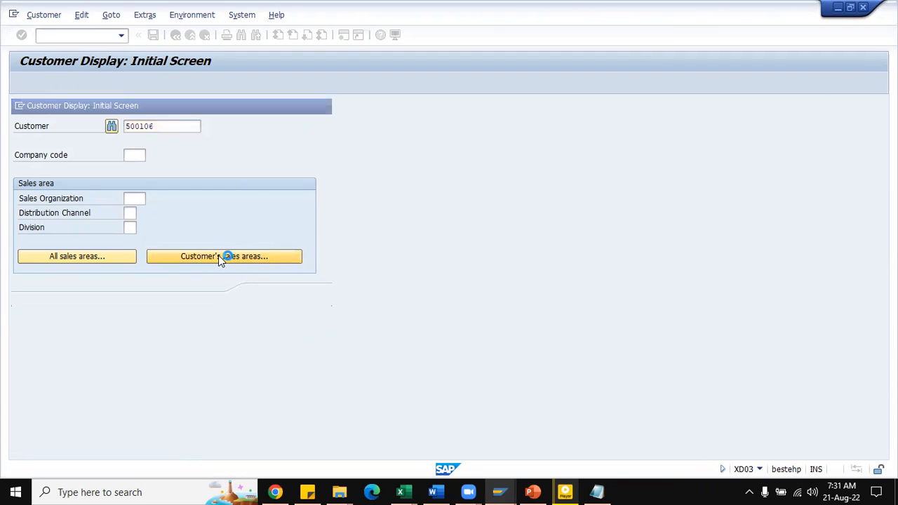
double_click(42, 201)
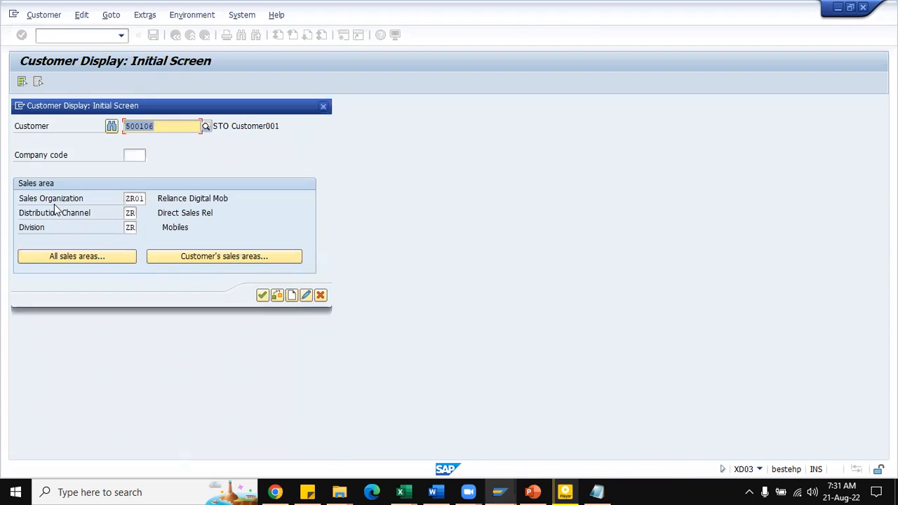
left_click(133, 155)
type("ZR01")
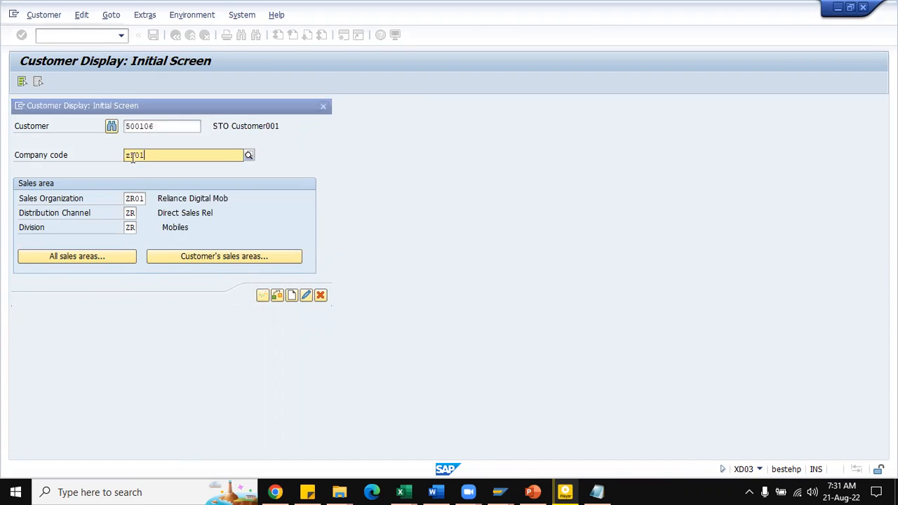
key("Return")
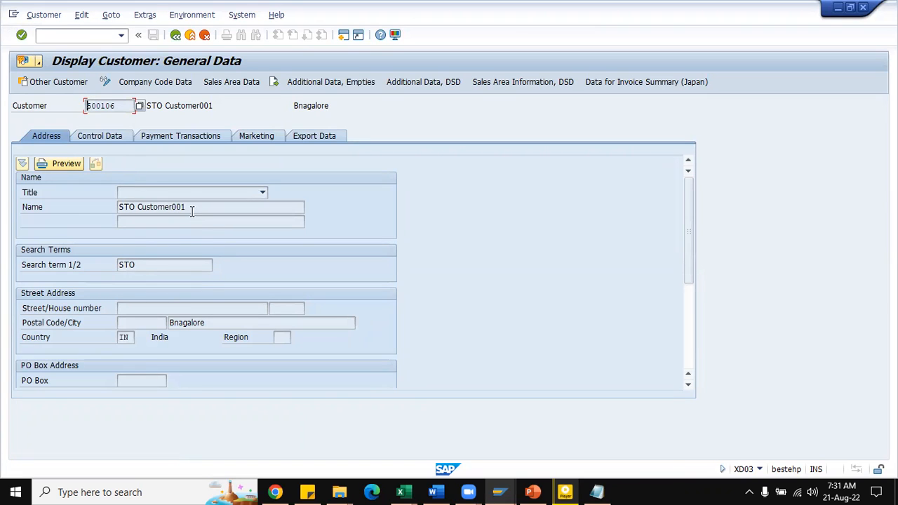
Step: Examine the plant ZR01 customer's general, company code and sales area data, and return to the initial customer selection
left_click(112, 136)
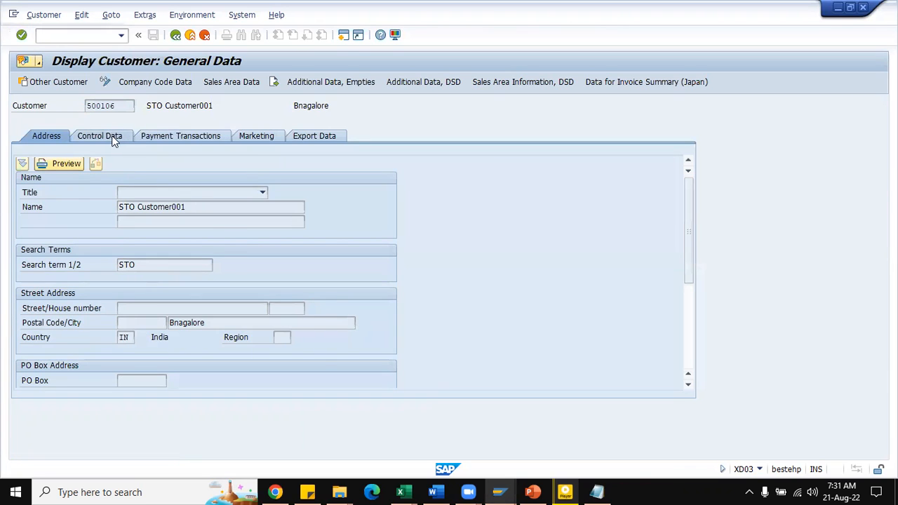
left_click(155, 141)
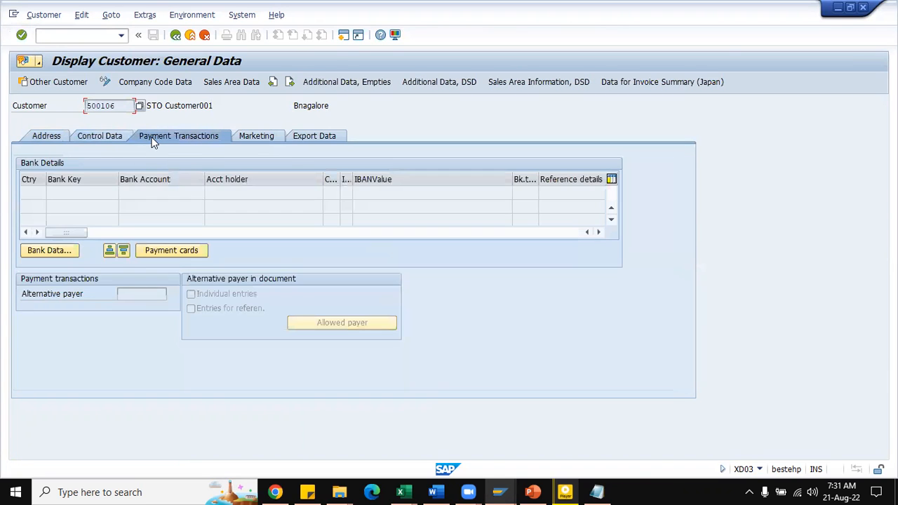
left_click(44, 136)
left_click(149, 83)
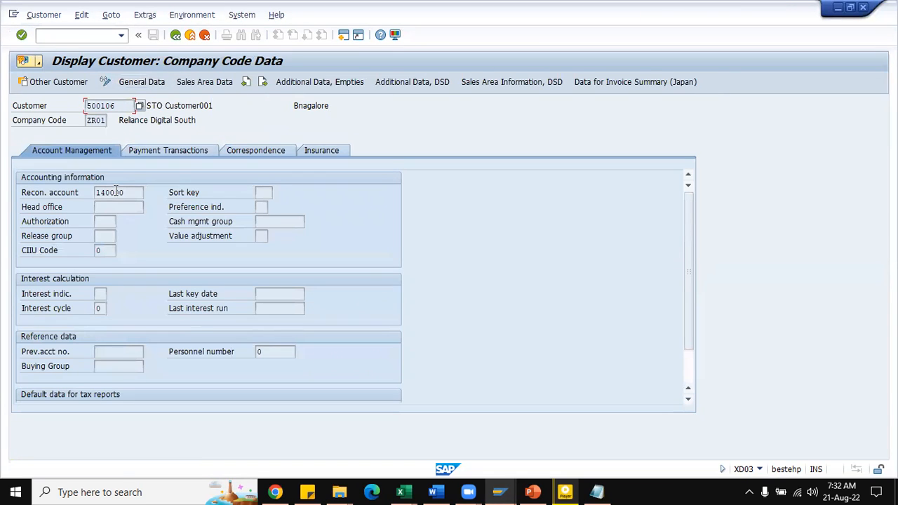
left_click(180, 85)
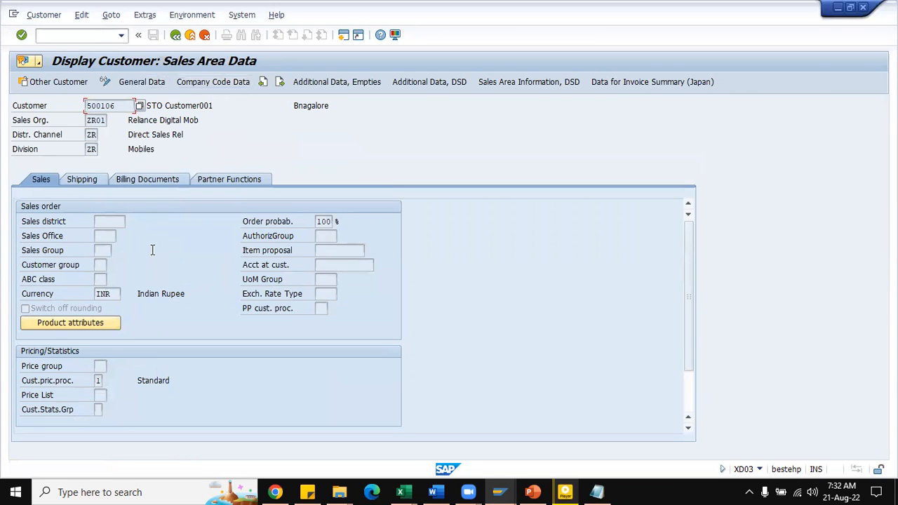
left_click(177, 35)
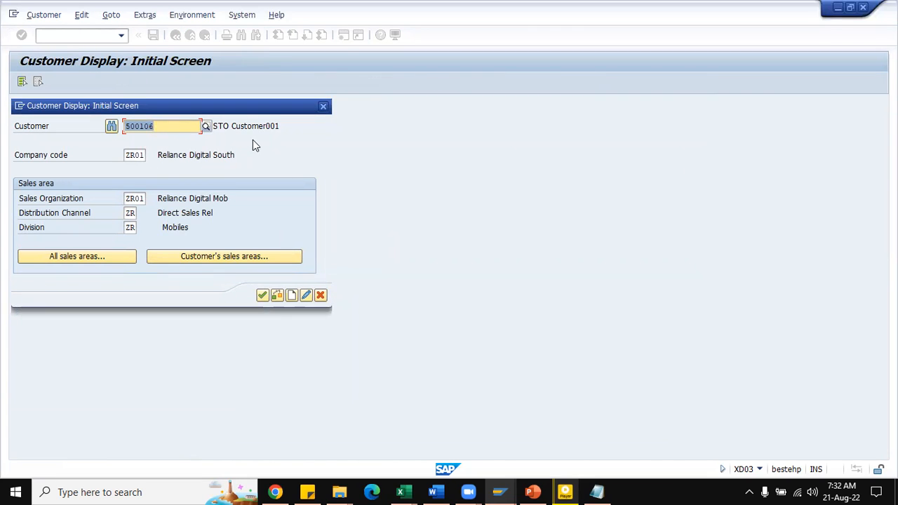
Step: Enter plant ZR11's customer number in place of the previous one and display that customer's sales area data
left_click(167, 125)
key("Return")
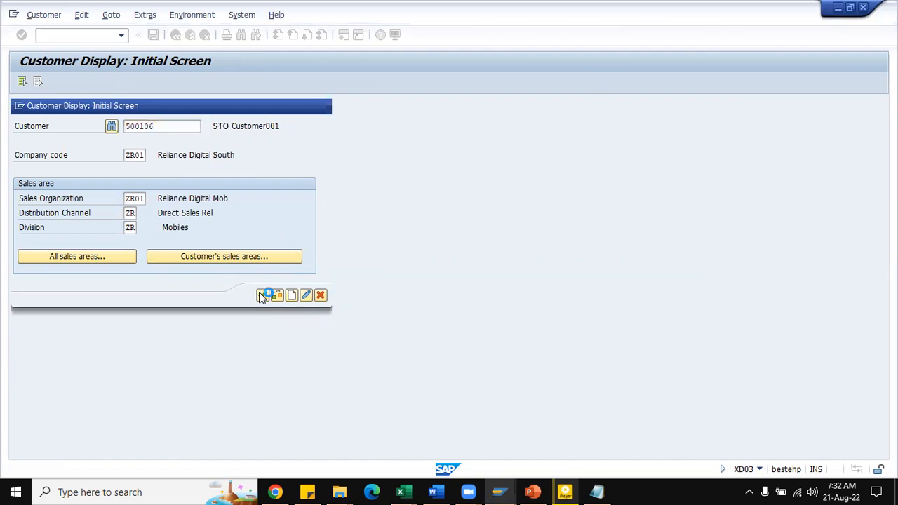
key("BackSpace")
type("7")
left_click(261, 296)
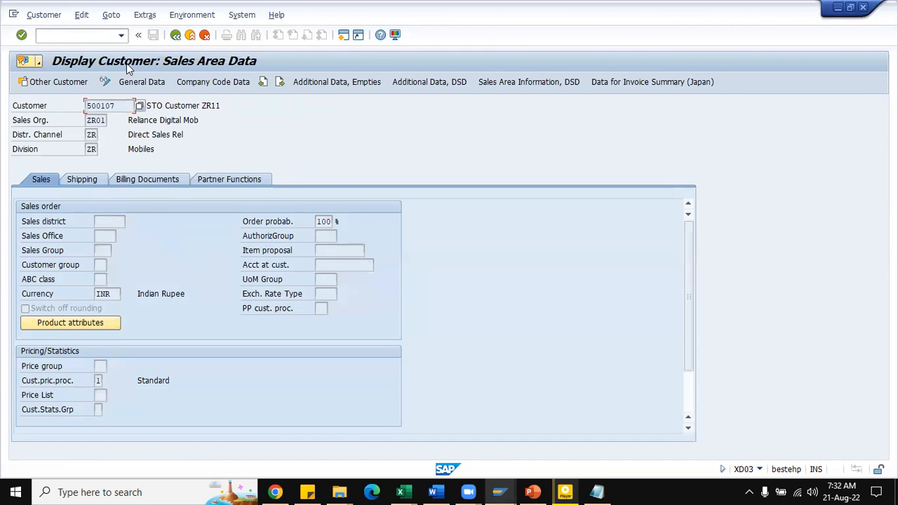
Step: Redisplay the plant ZR11 customer, examine its general data, and exit the customer display transaction
left_click(176, 35)
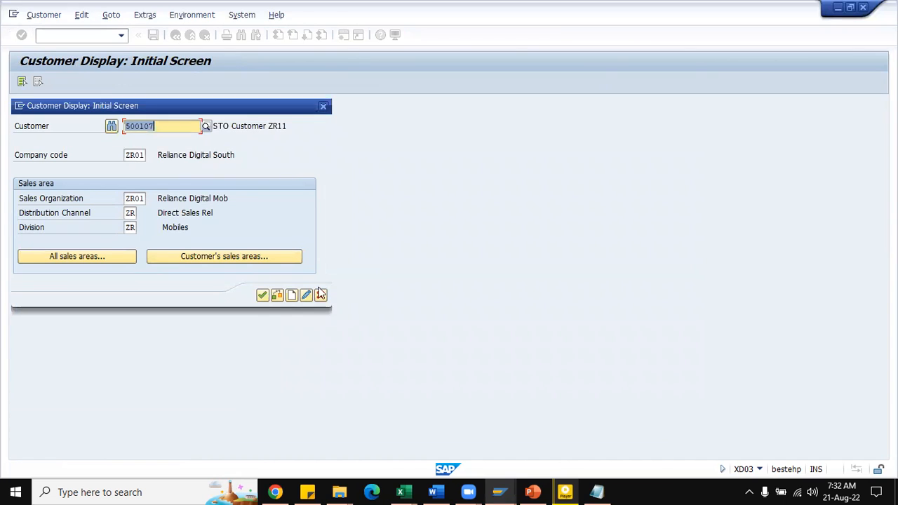
left_click(265, 296)
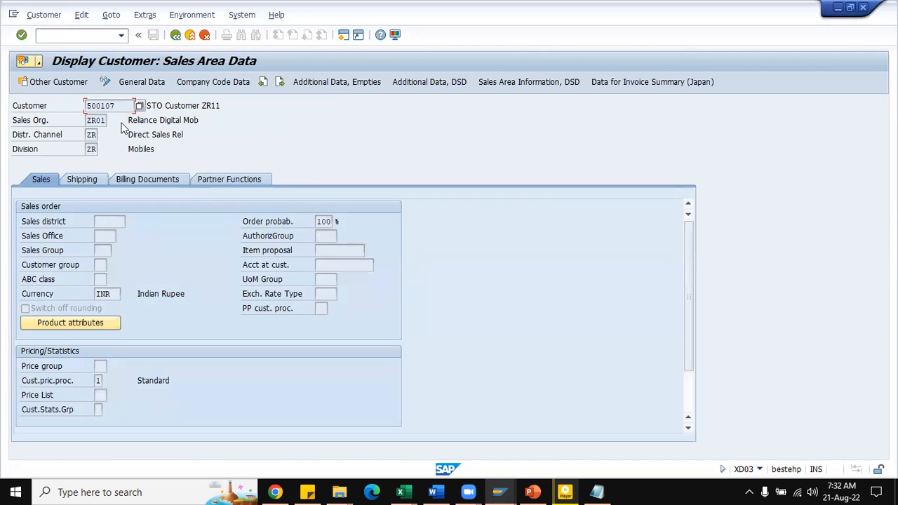
left_click(140, 82)
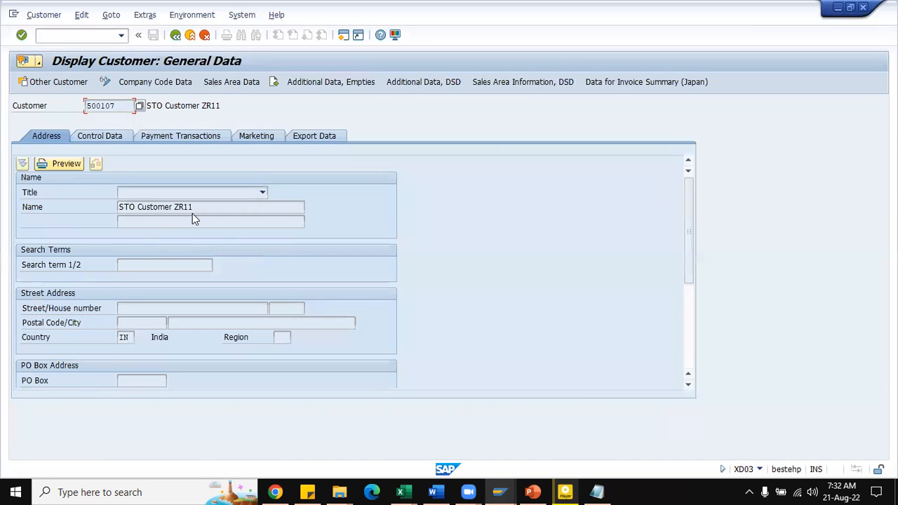
left_click(175, 35)
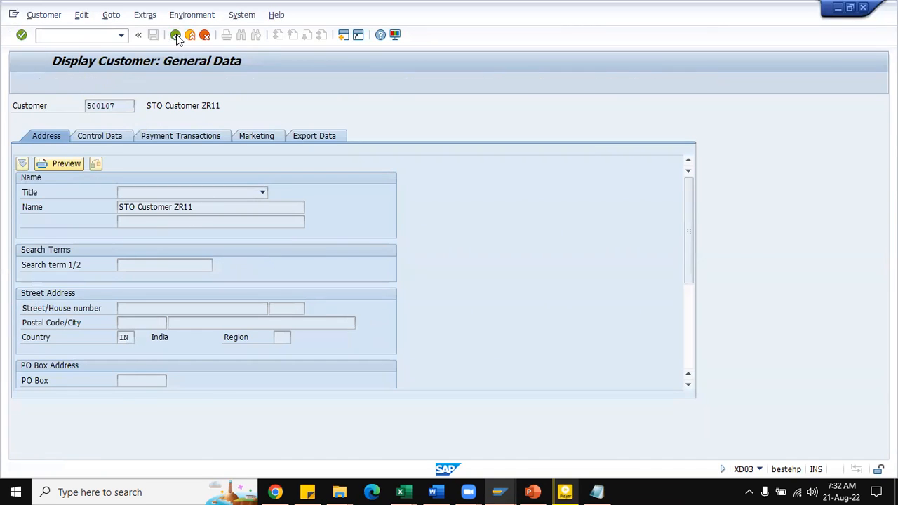
left_click(320, 296)
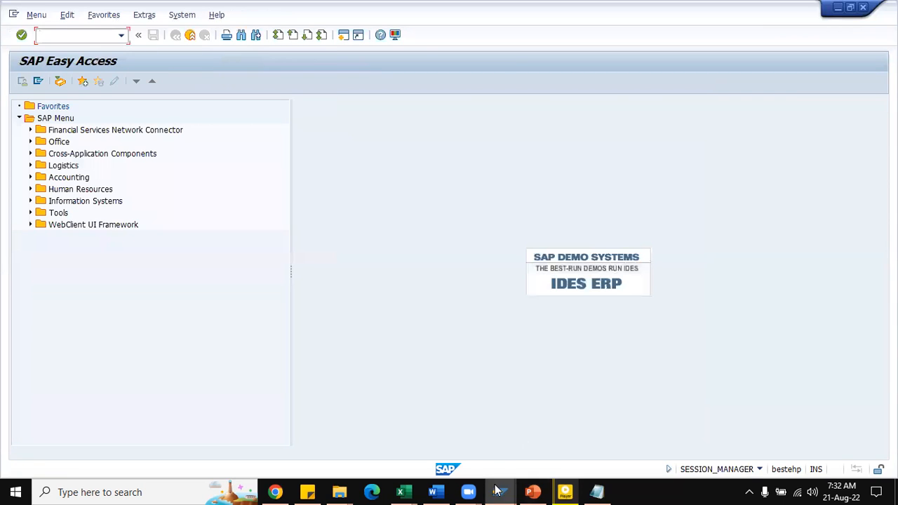
Step: Switch to the SAP customizing session, open Define Shipping Data for Plants under Purchase Order > Set up Stock Transport Order, and start positioning to a plant
mouse_move(499, 491)
left_click(463, 455)
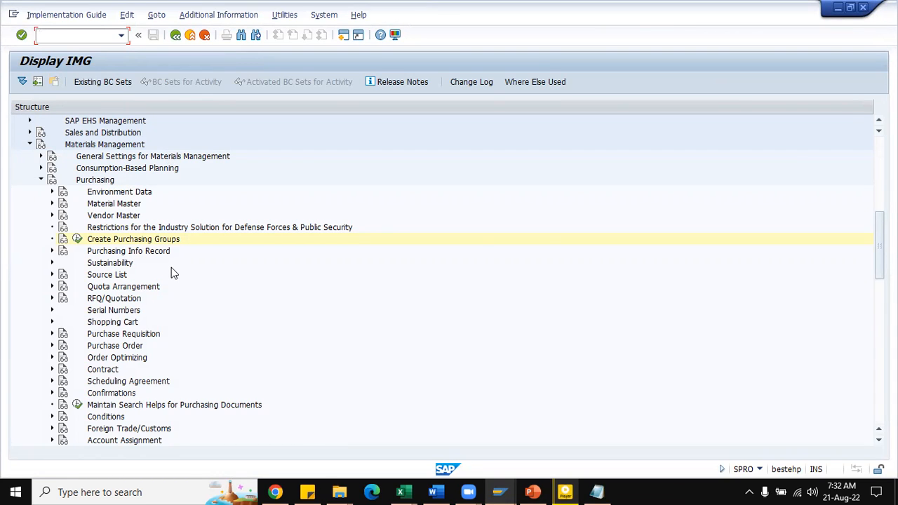
scroll(171, 268, "down", 3)
scroll(178, 260, "down", 2)
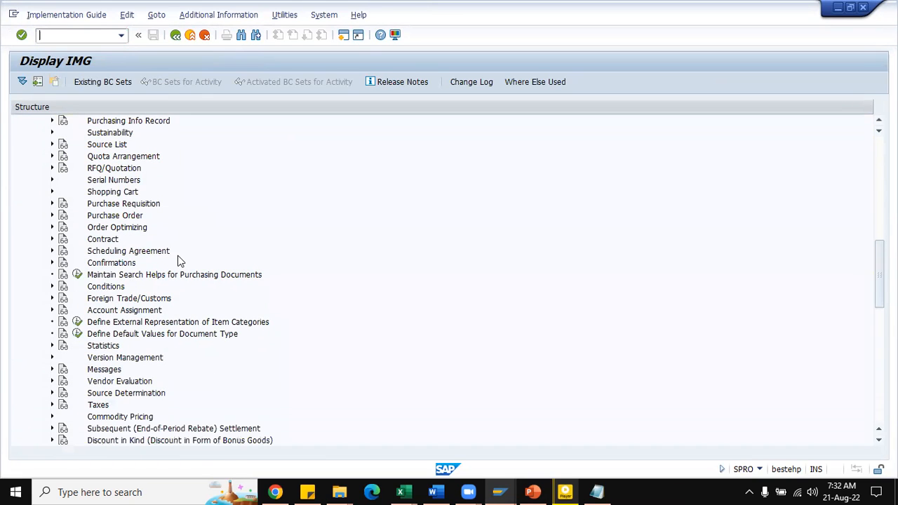
left_click(52, 217)
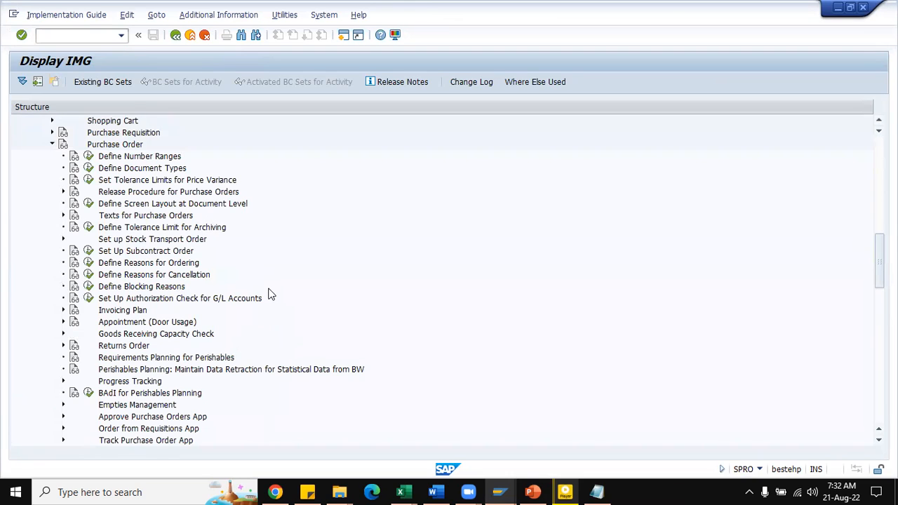
scroll(268, 288, "up", 1)
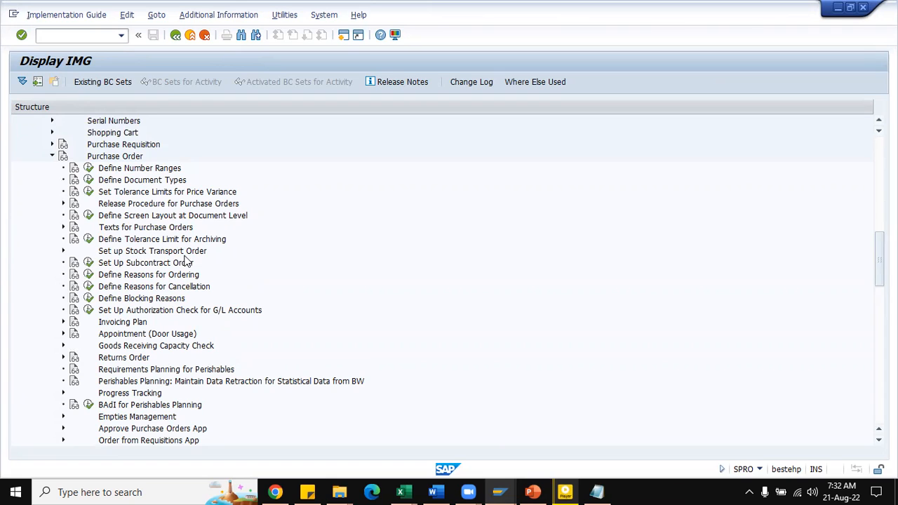
left_click(63, 250)
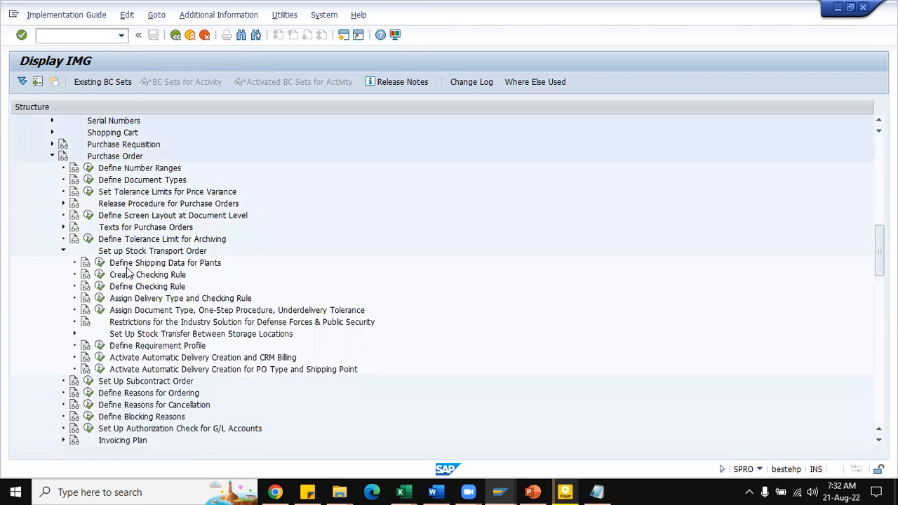
scroll(321, 273, "down", 1)
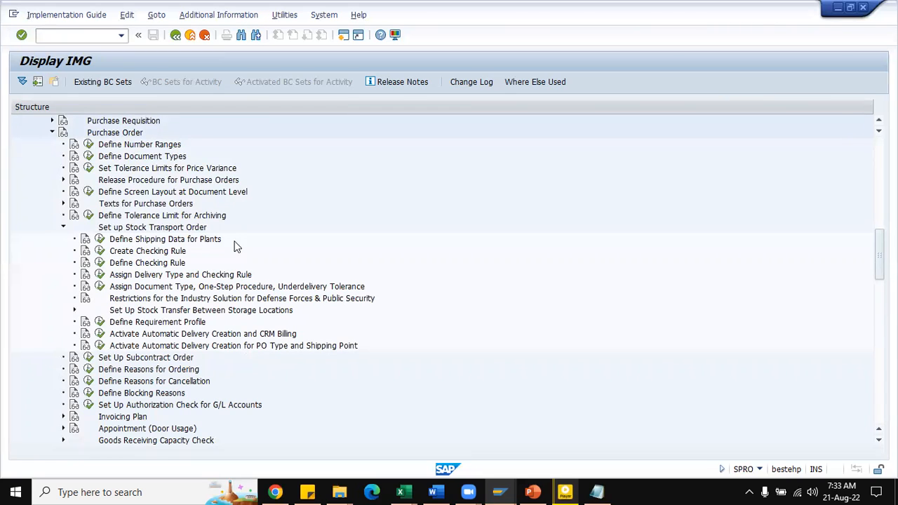
left_click(98, 240)
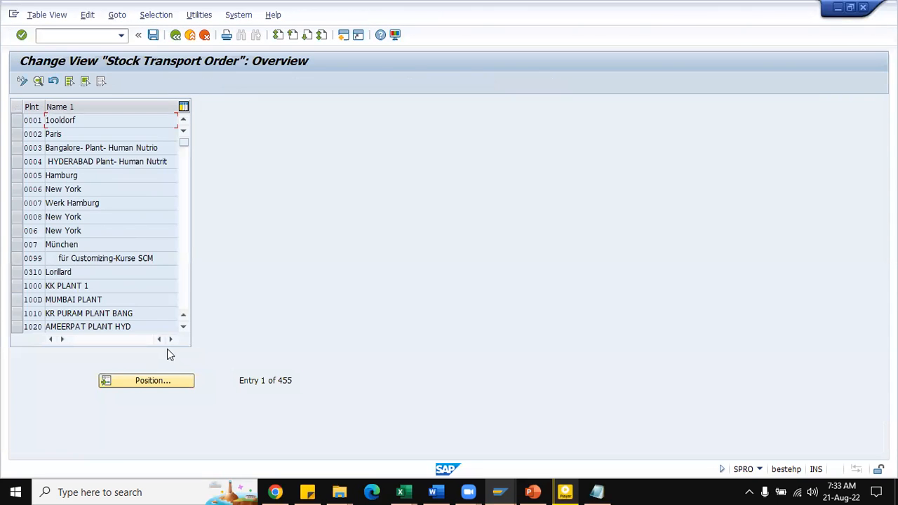
left_click(176, 381)
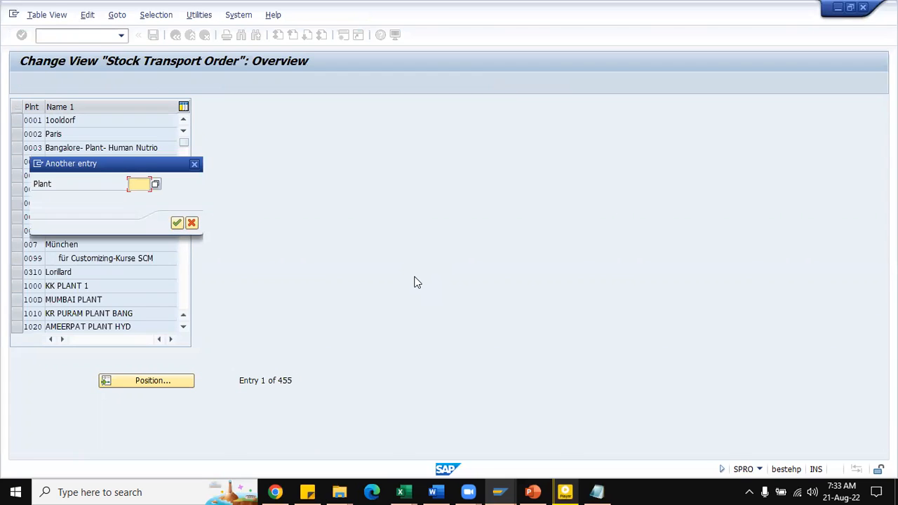
Step: Switch to SD Notes.xlsx in Excel and enter "Stock transfer between ZR11 plant to ZR01 plant" in cell C892
mouse_move(401, 492)
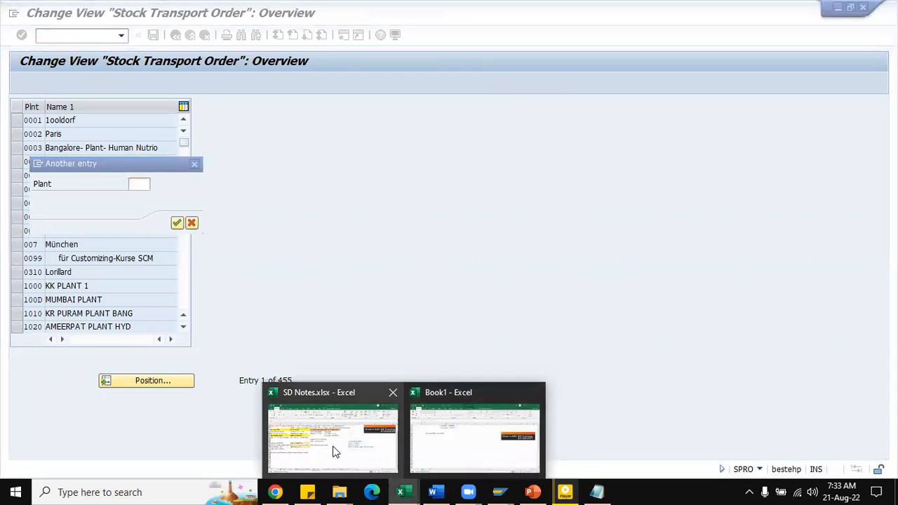
left_click(335, 451)
scroll(414, 344, "down", 2)
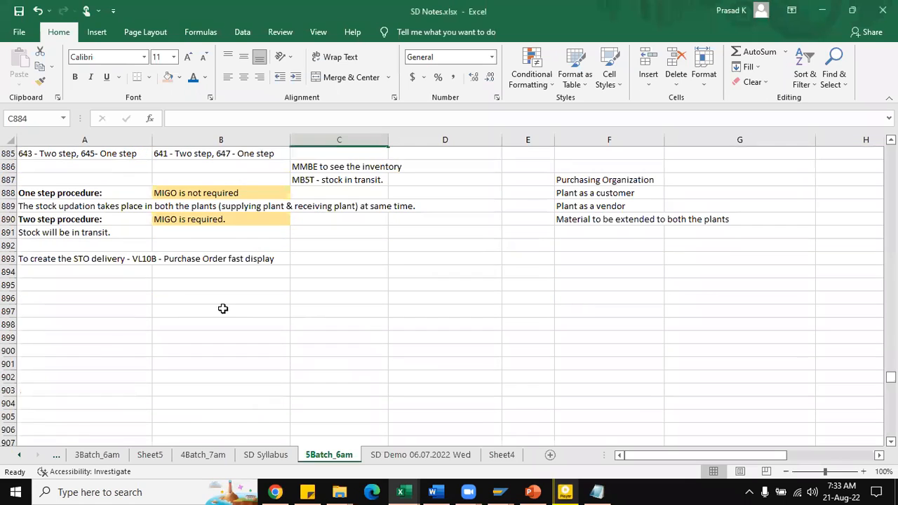
left_click(356, 247)
type("Stock transfer between ZR11 plant to ZR01 pla")
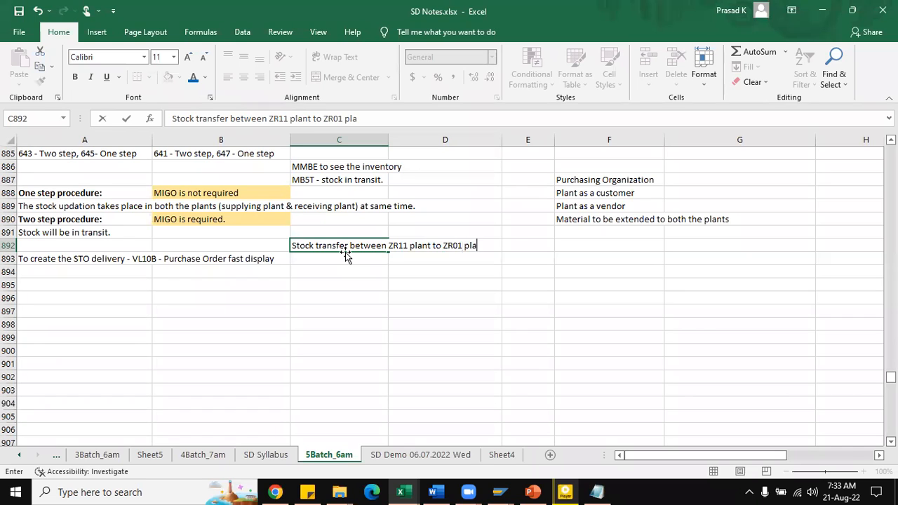
type("nt")
key("Return")
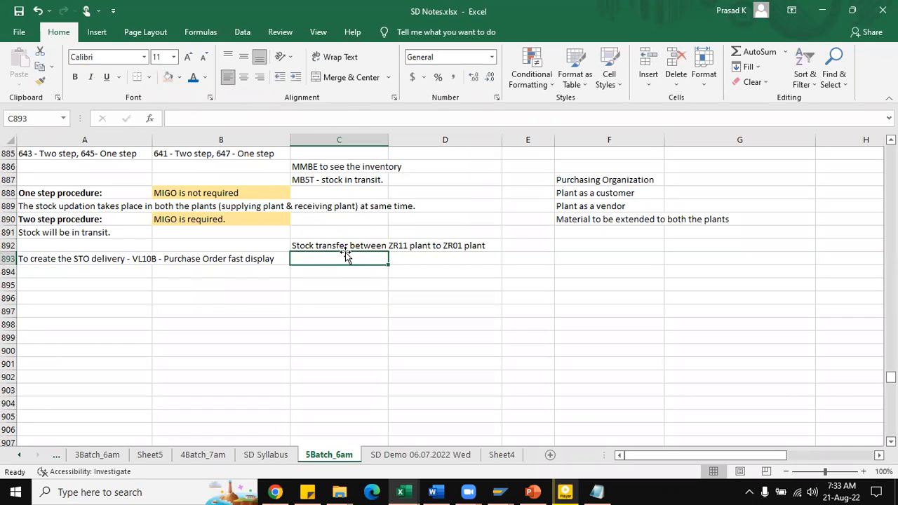
Step: Back in SAP, position the plant list at ZR01 and open the details of plants ZR01 and ZR11 together
key("alt+Tab")
type("zr01")
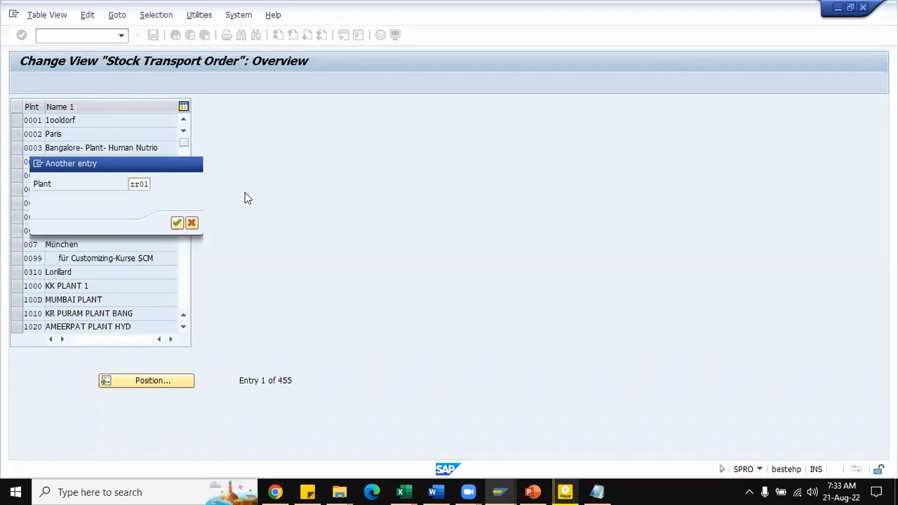
key("Return")
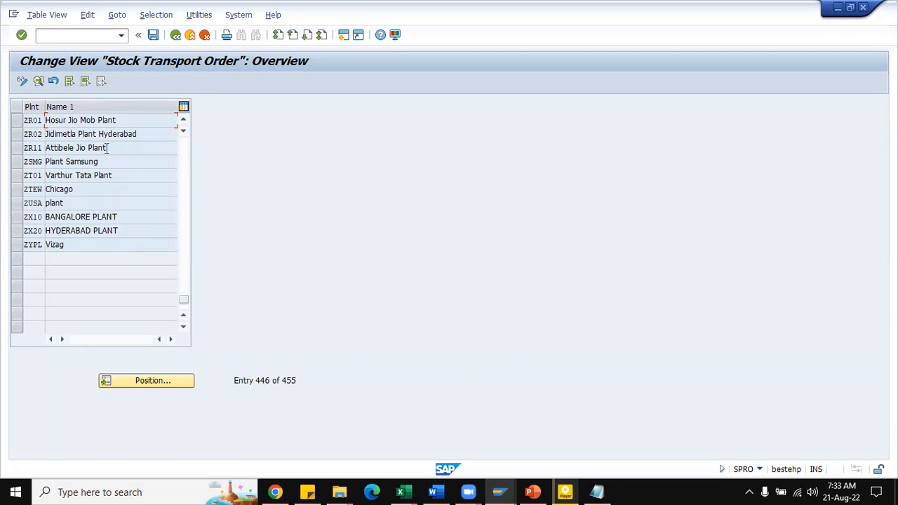
left_click(17, 120)
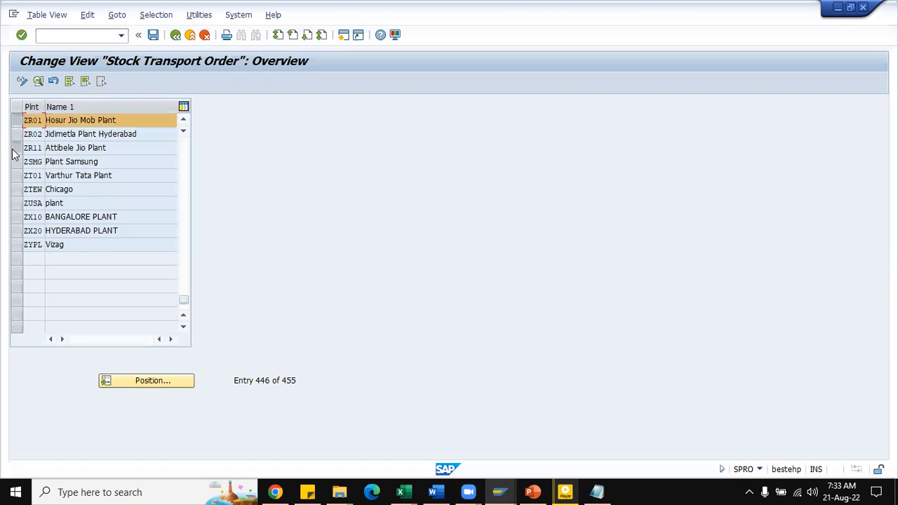
left_click(17, 147)
left_click(39, 81)
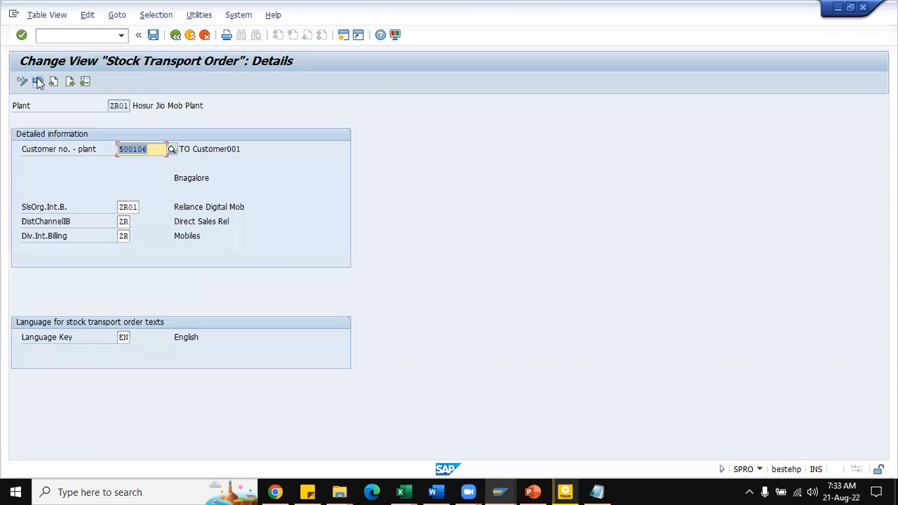
Step: Examine plant ZR01's shipping details, comparing the plant with the customer number assigned to it
left_click(157, 150)
left_click_drag(110, 106, 131, 107)
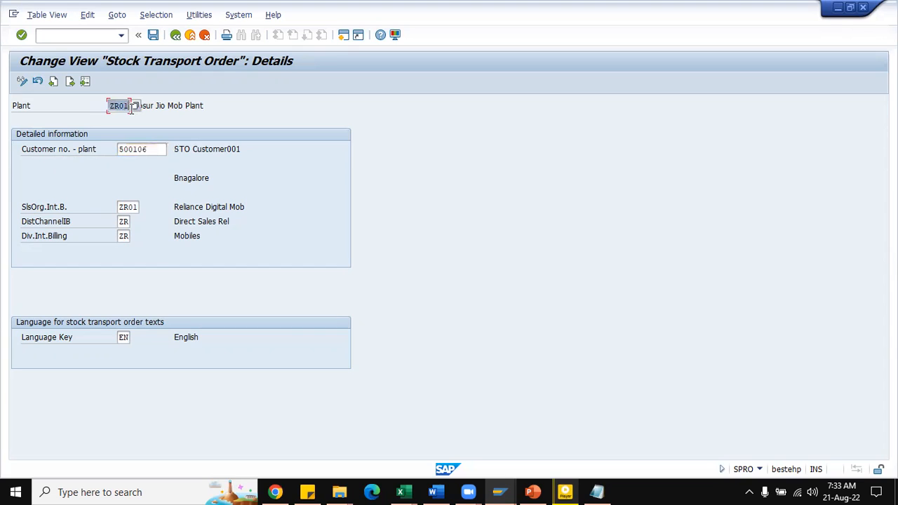
left_click(120, 107)
left_click_drag(150, 152, 119, 153)
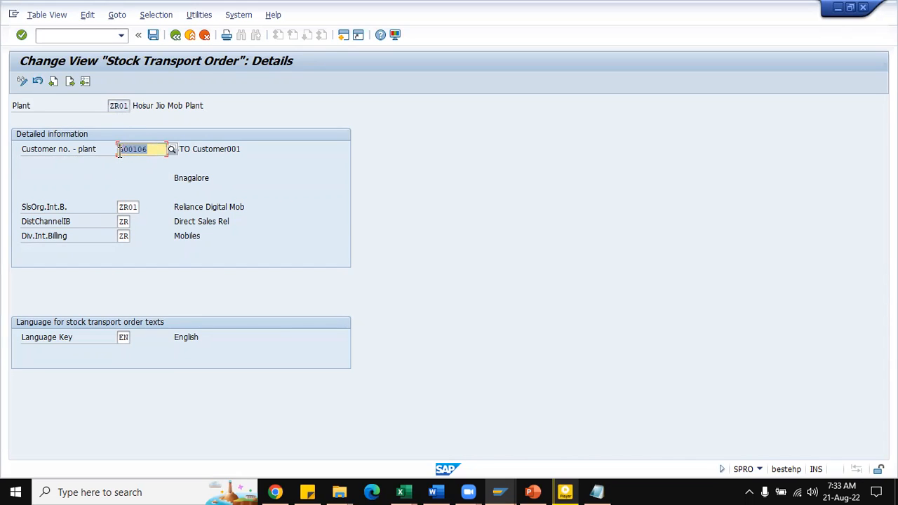
left_click(119, 153)
left_click(110, 105)
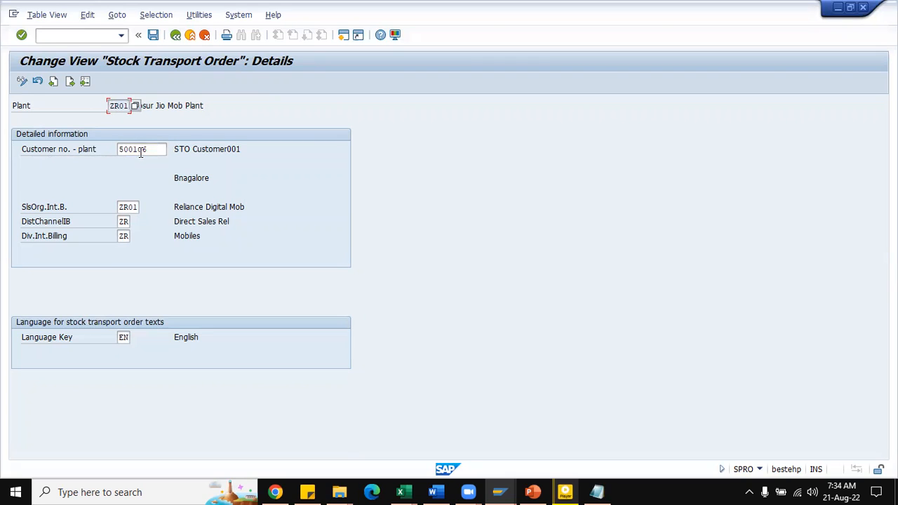
left_click(154, 149)
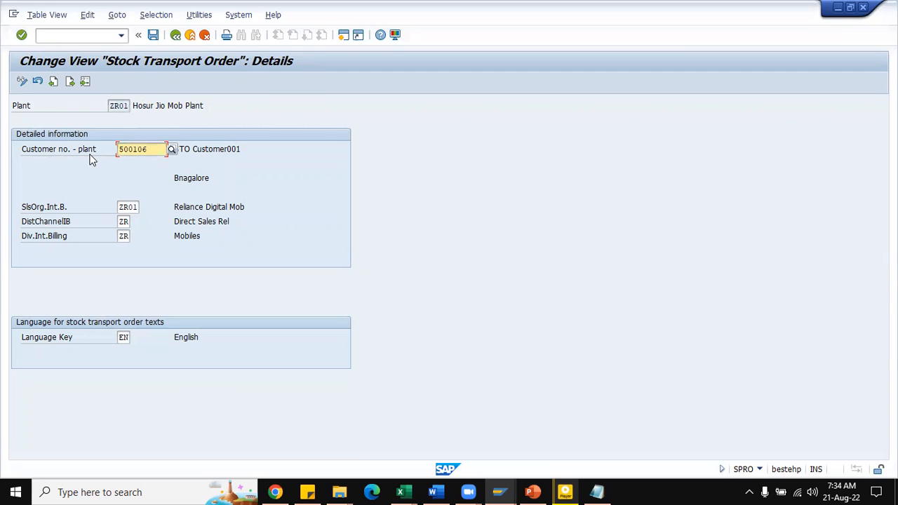
left_click(111, 106)
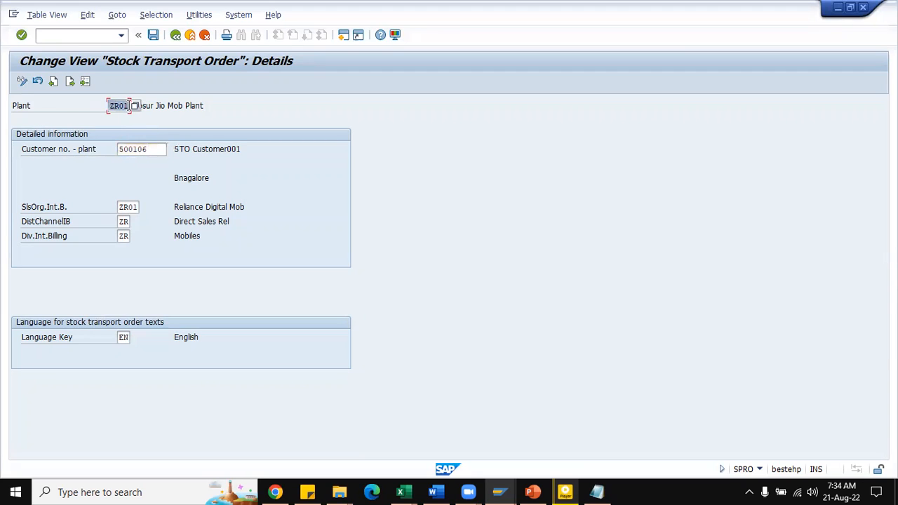
left_click(151, 147)
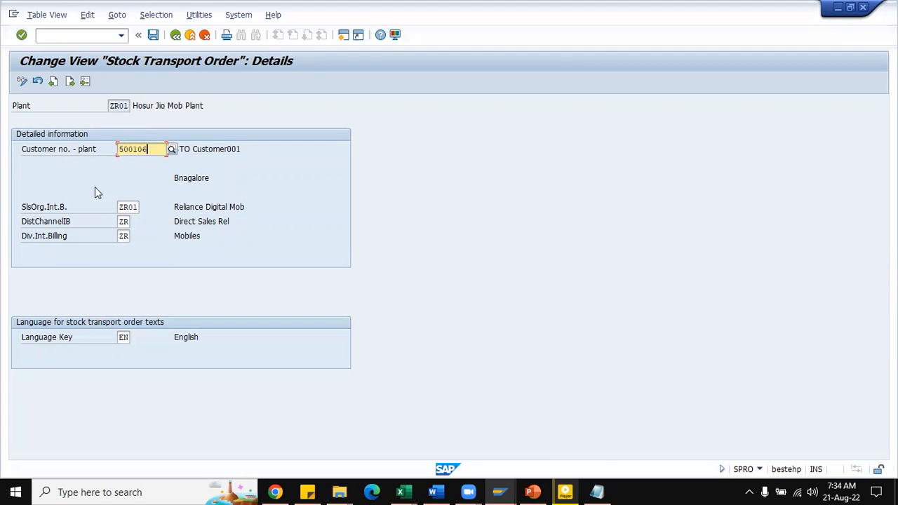
Step: Display the shipping details of plant ZR11, and return to the implementation guide
left_click(70, 81)
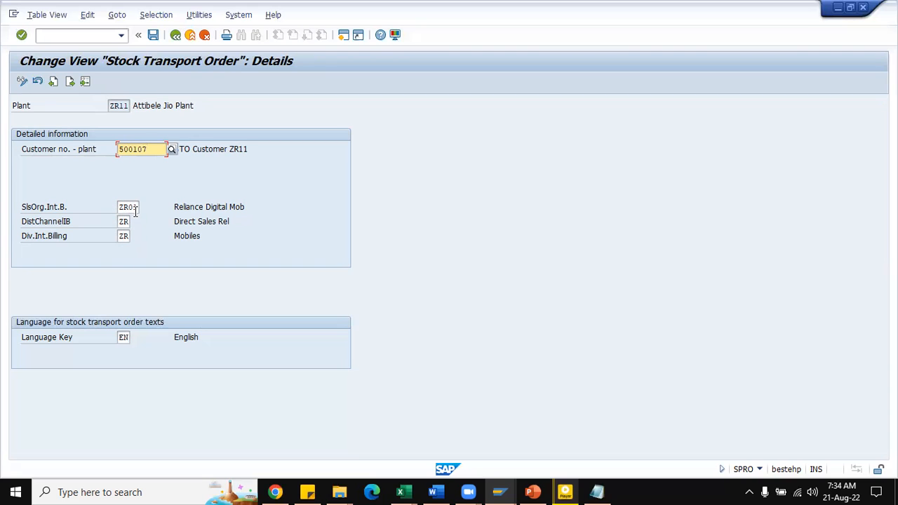
left_click(176, 36)
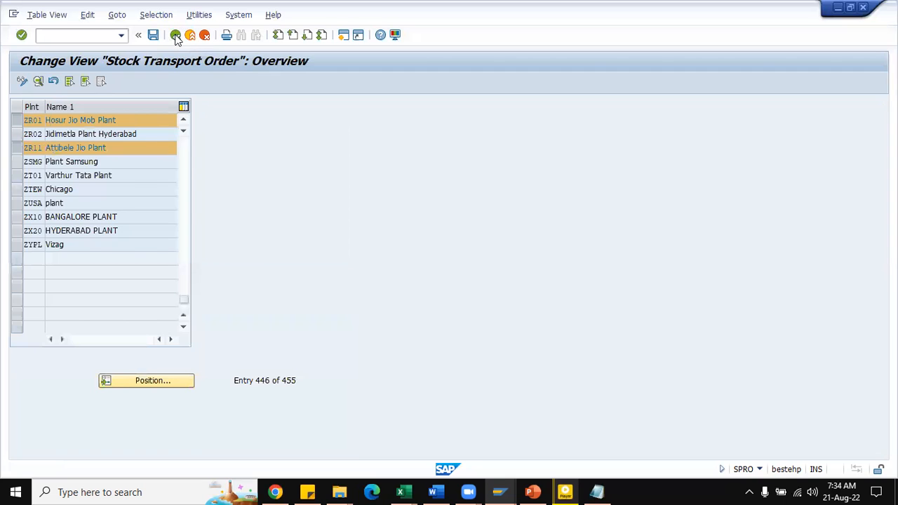
left_click(175, 36)
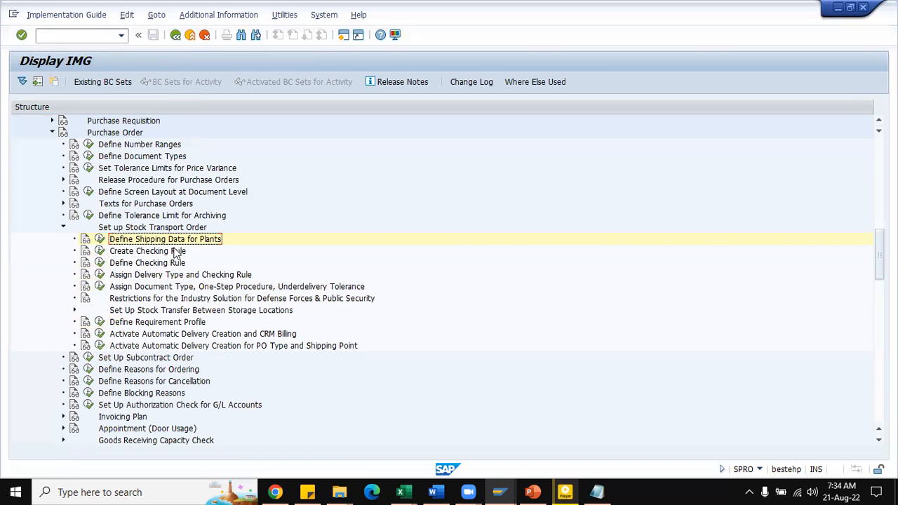
Step: Open Create Checking Rule, review rules A (SD order) and B (SD delivery), and return to the implementation guide
scroll(203, 256, "down", 2)
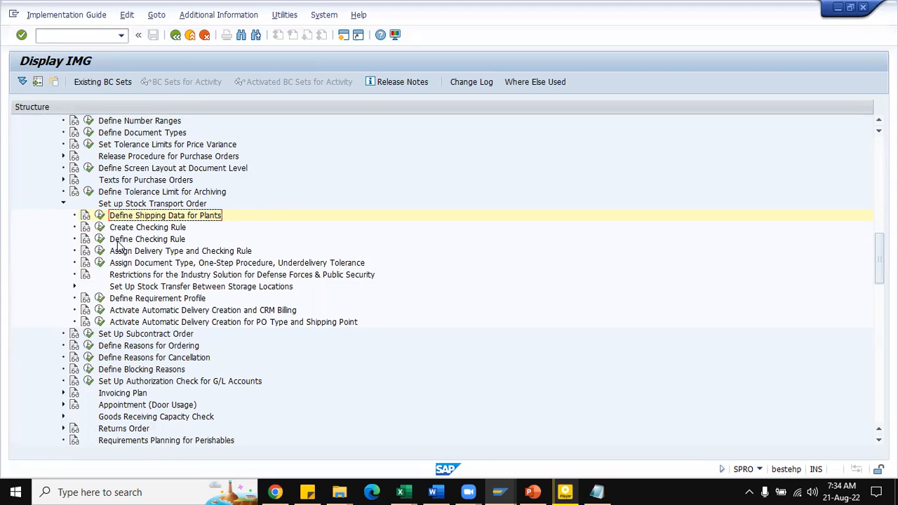
left_click(100, 226)
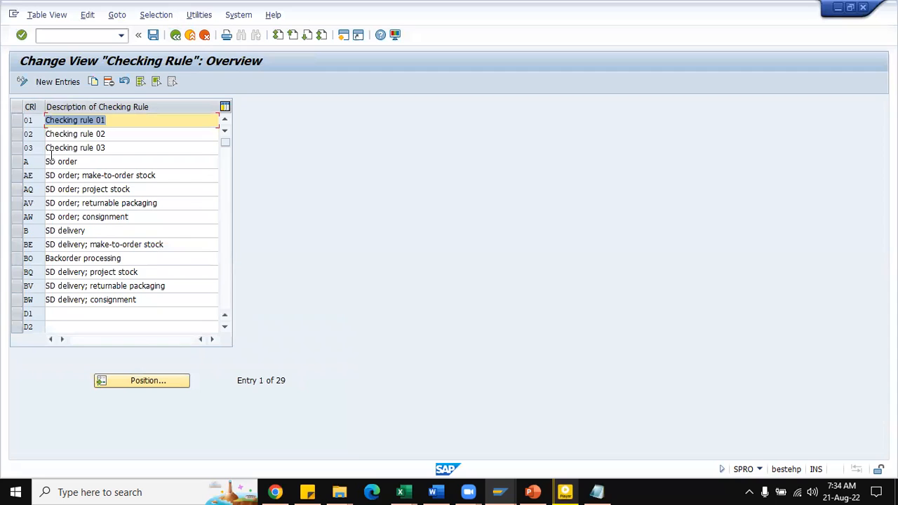
left_click(19, 166)
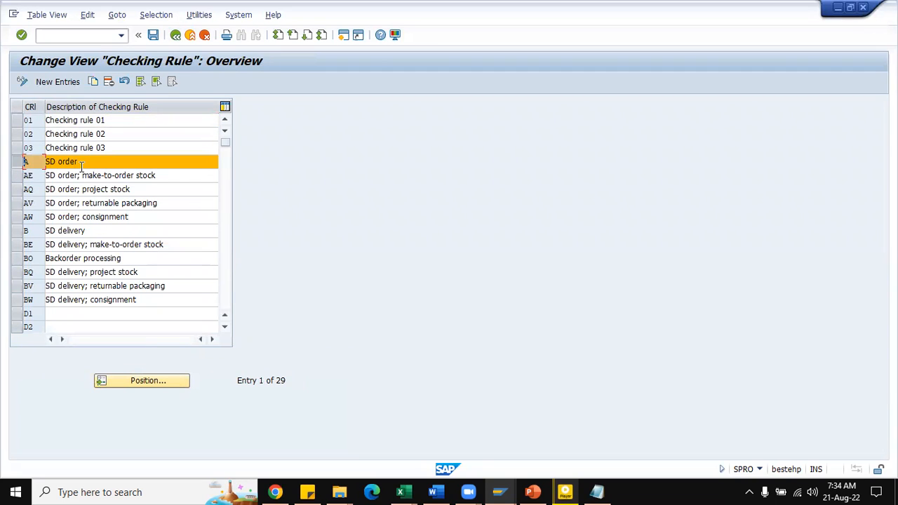
left_click(19, 230)
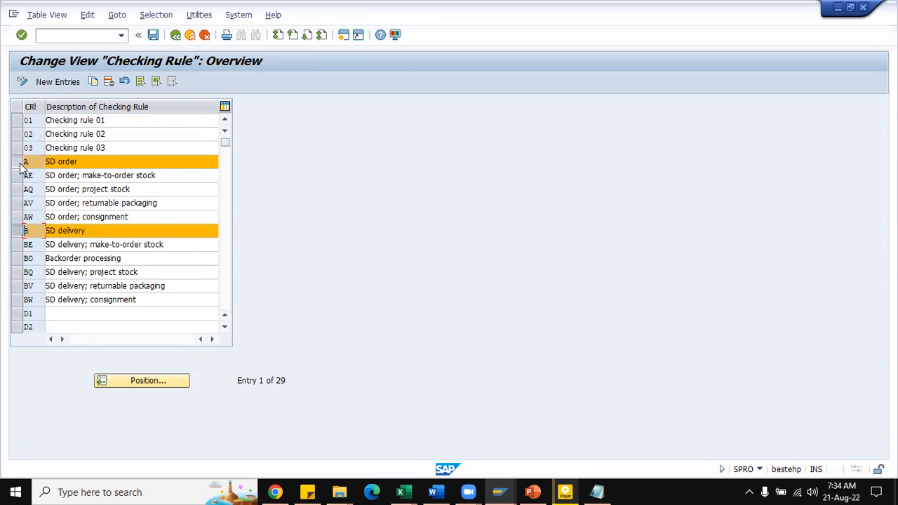
left_click(18, 165)
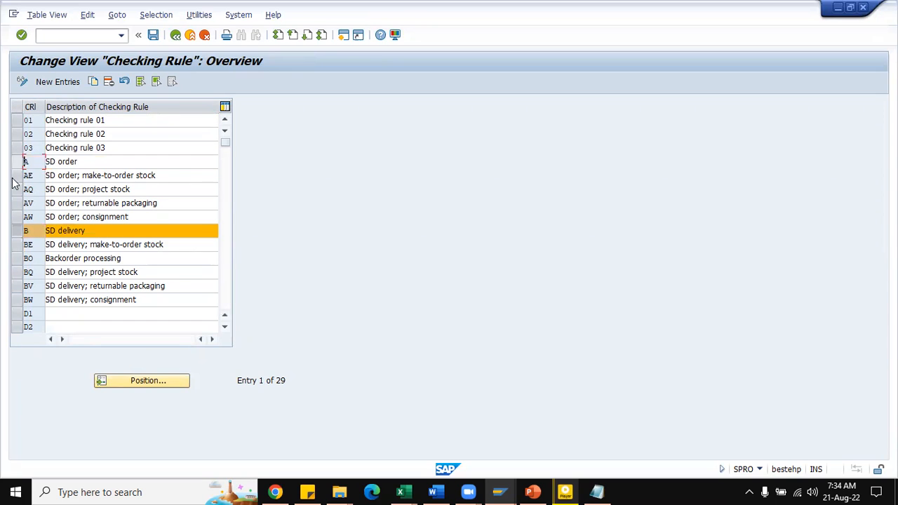
left_click(17, 231)
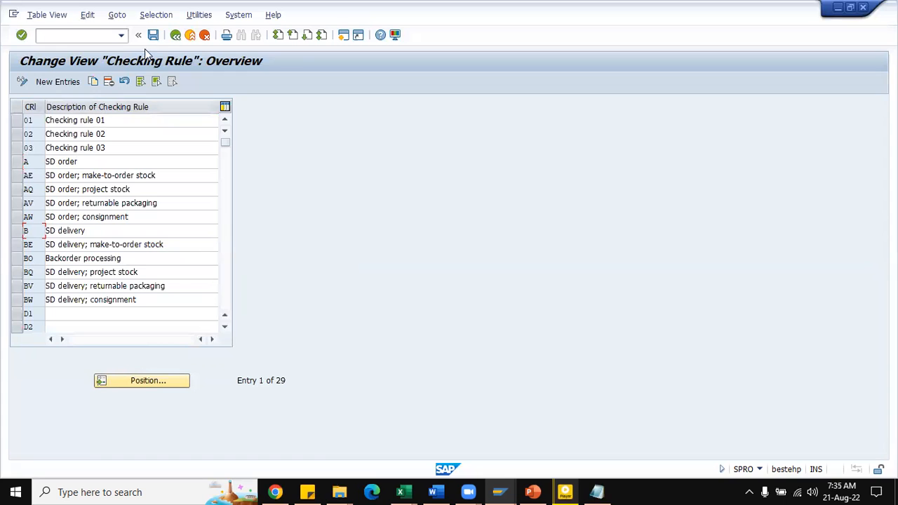
left_click(176, 35)
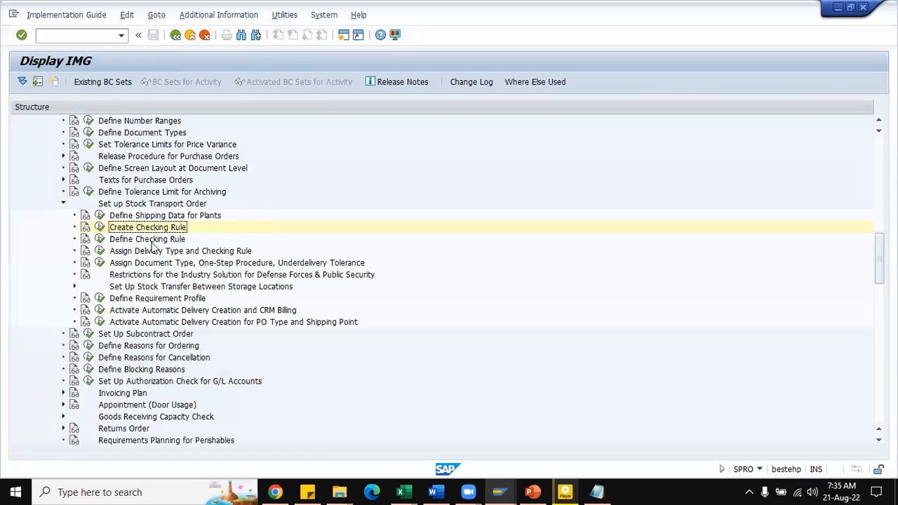
Step: Open Define Checking Rule, review the daily requirements entries for SD order and SD delivery, and return to the implementation guide
left_click(100, 239)
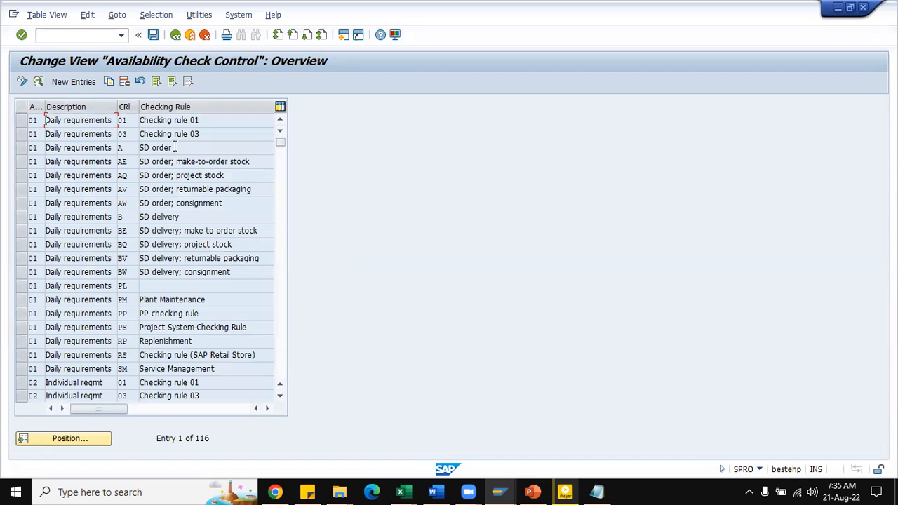
left_click(22, 217)
left_click(23, 147)
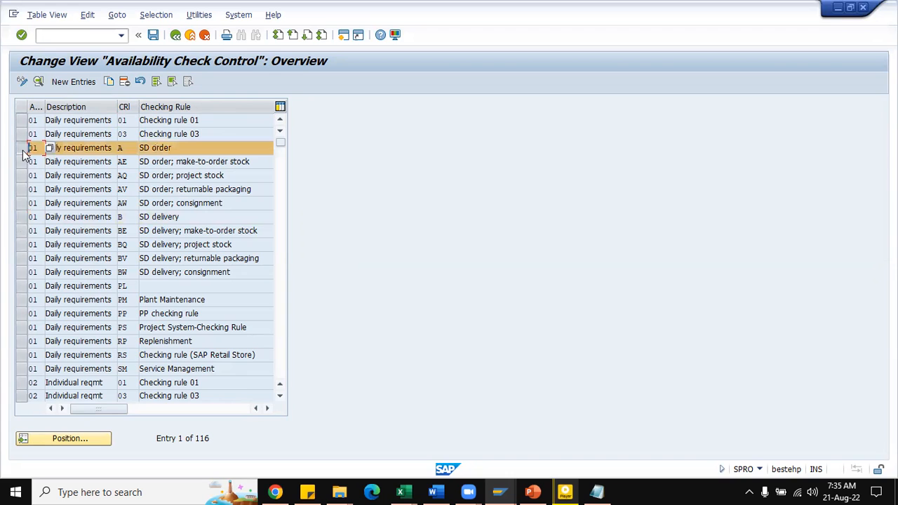
left_click(175, 34)
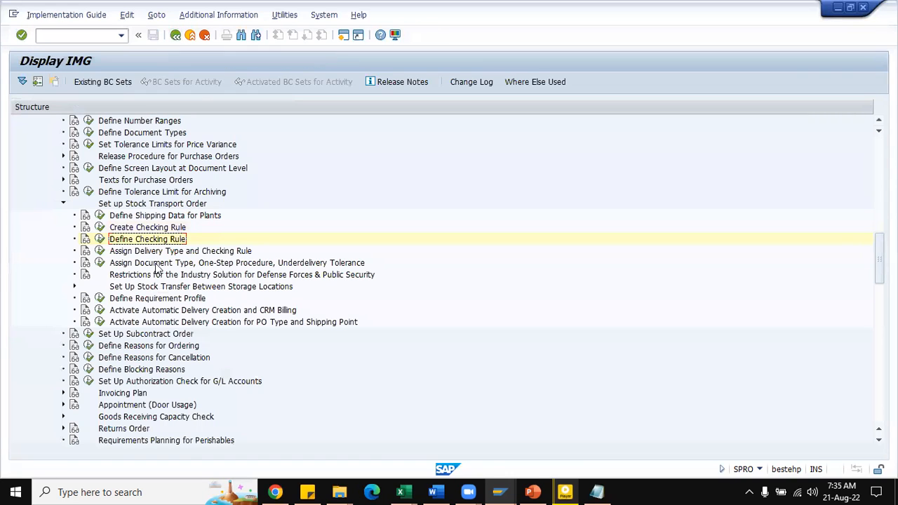
Step: Reopen Define Checking Rule, review the availability check details of daily requirements with rule B (SD delivery), and return to the implementation guide
left_click(100, 238)
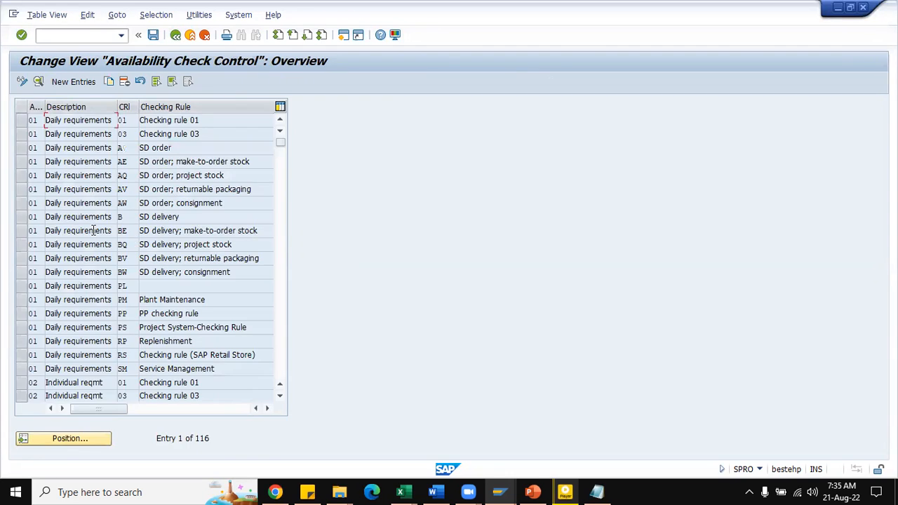
left_click(22, 217)
left_click(38, 81)
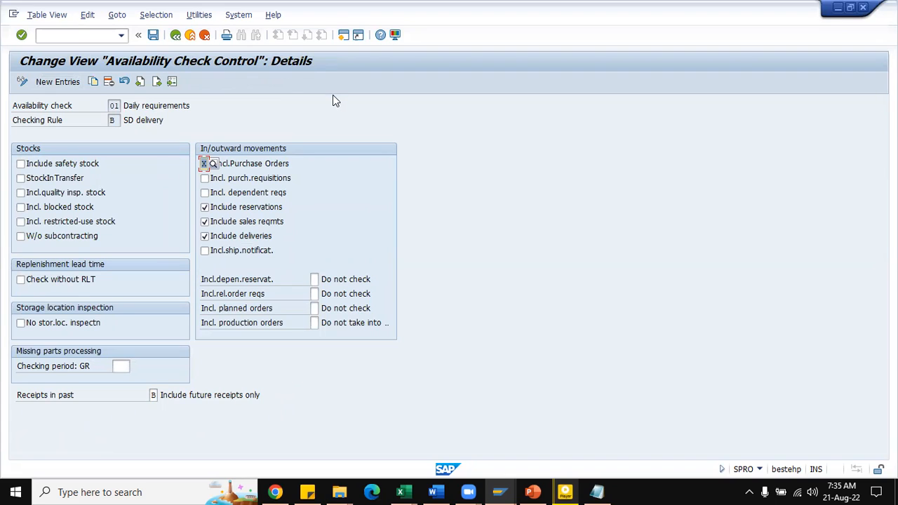
left_click(259, 166)
left_click(171, 38)
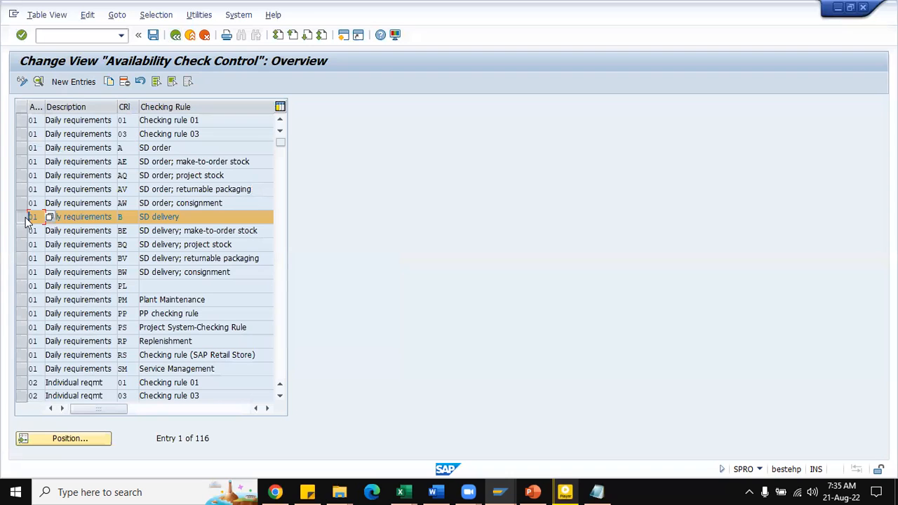
left_click(29, 217)
left_click(175, 35)
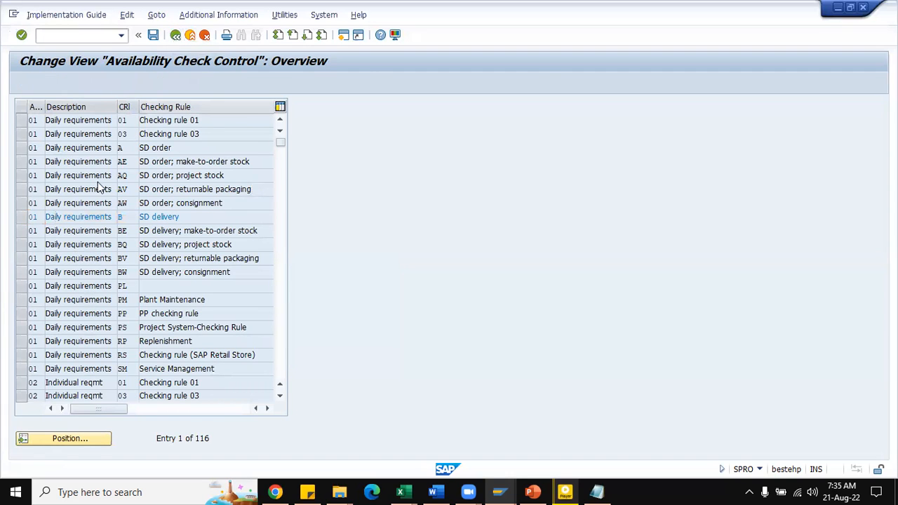
Step: Open Assign Delivery Type and Checking Rule and locate the entry for document type UB and supplying plant ZR11
scroll(284, 214, "down", 2)
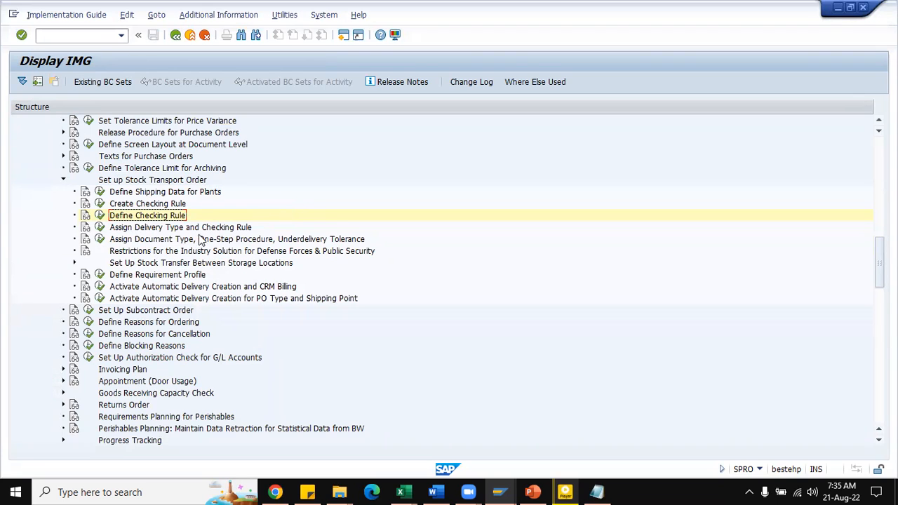
left_click(100, 227)
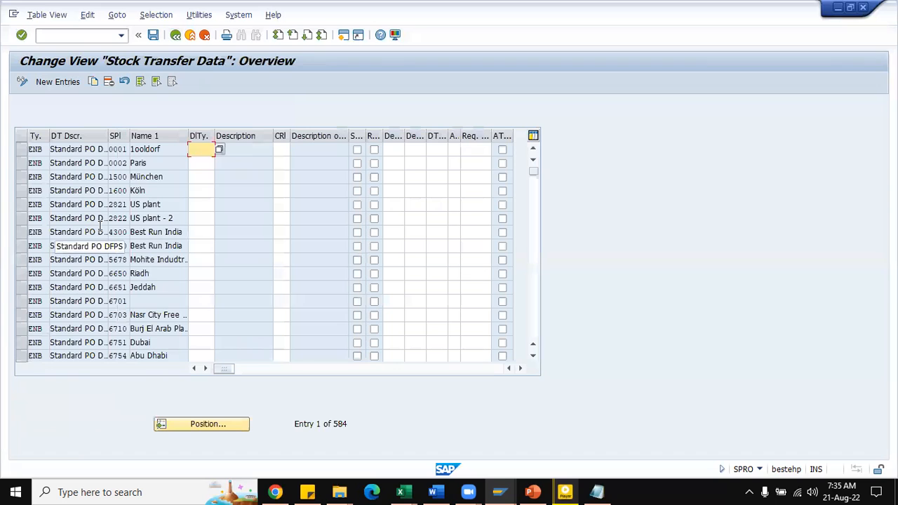
left_click(226, 429)
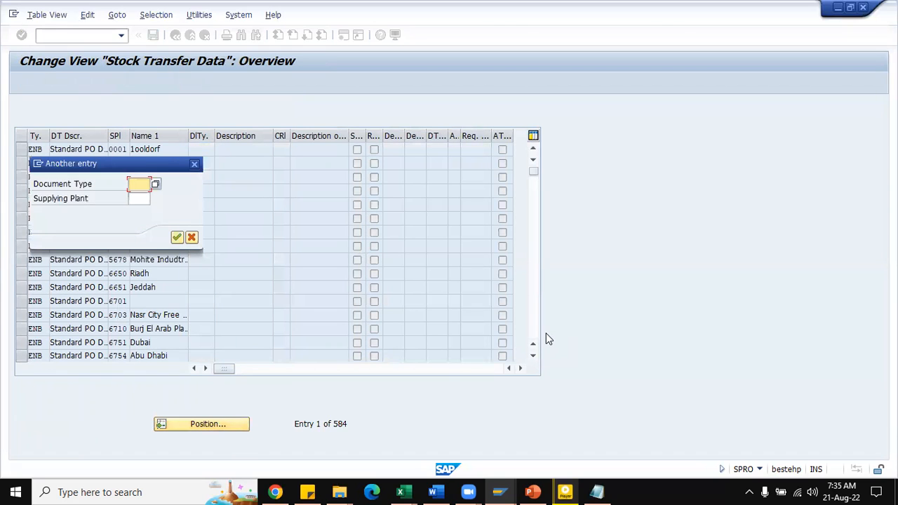
type("ub")
key("Tab")
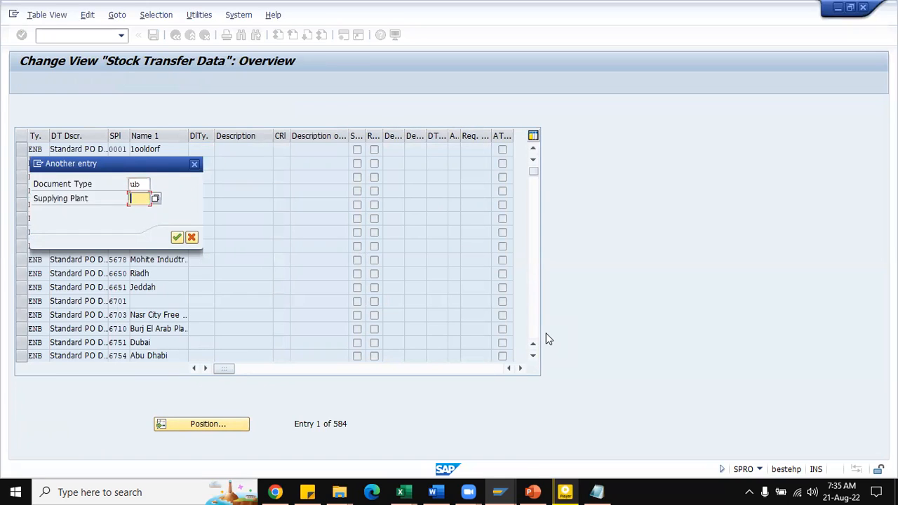
type("zz11")
key("Return")
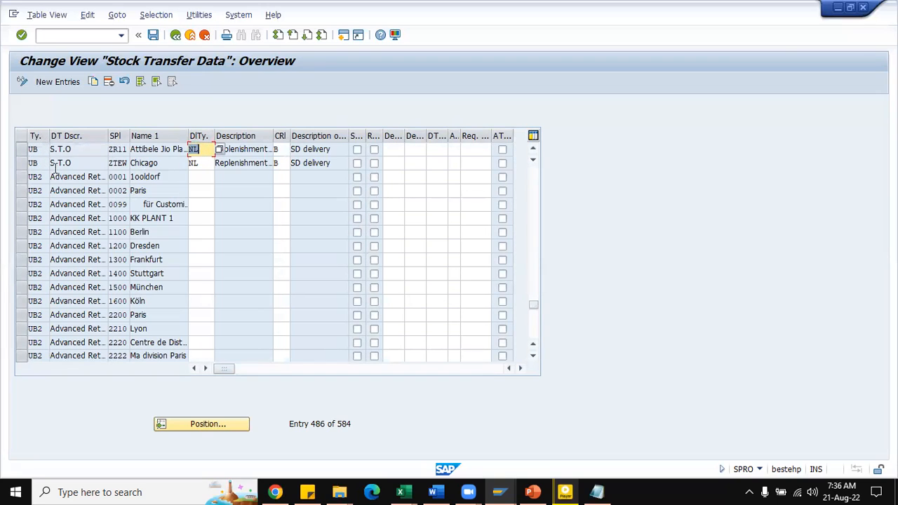
Step: Examine the ZR11 entry's document type, delivery type and checking rule, widening the delivery type description to read it in full
left_click(39, 150)
left_click(84, 151)
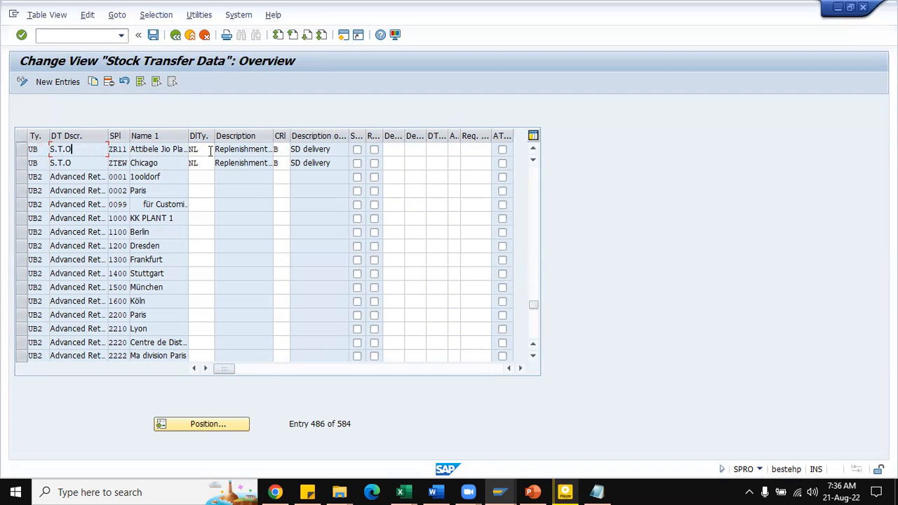
double_click(274, 136)
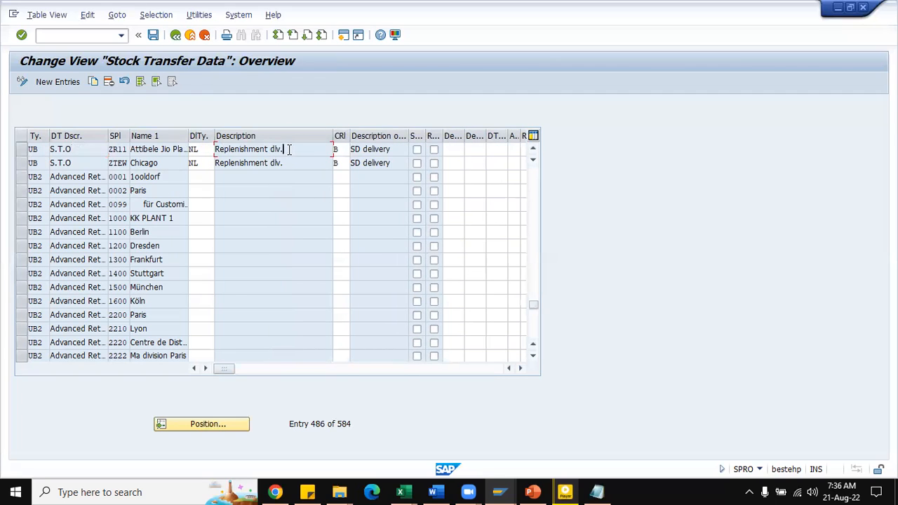
left_click(338, 150)
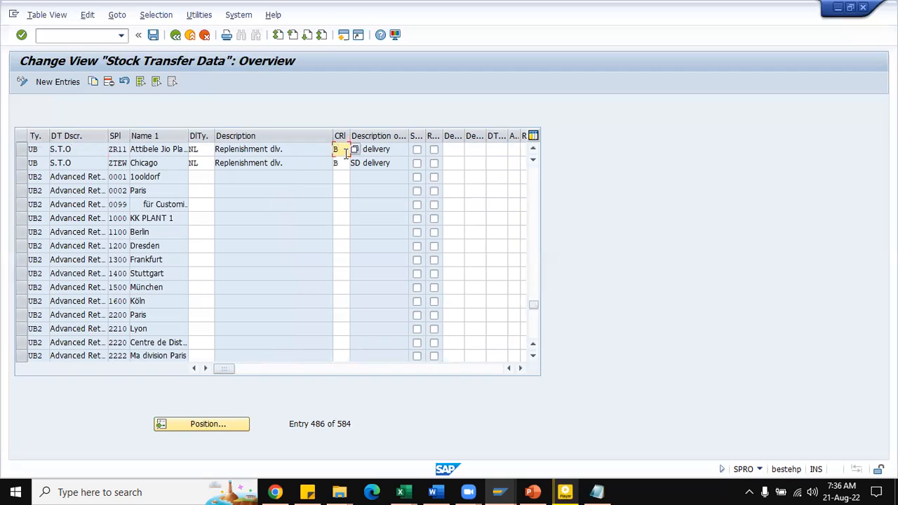
left_click(397, 150)
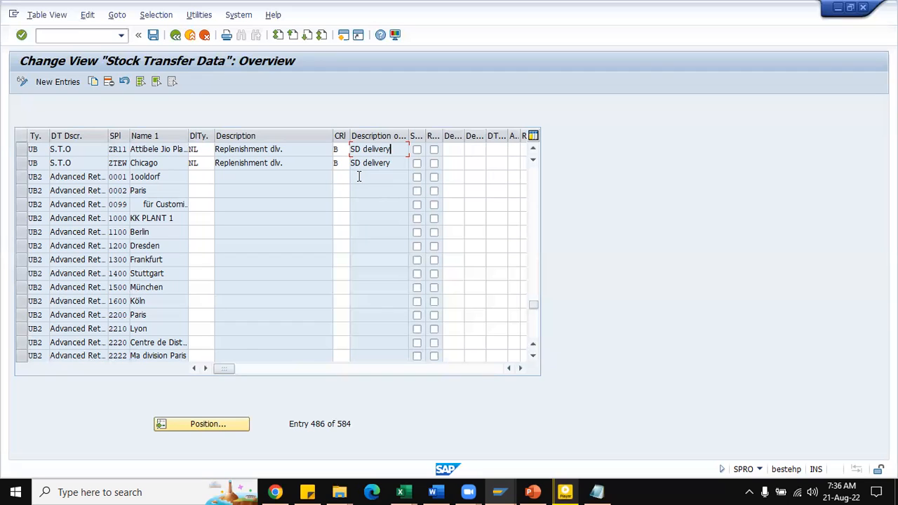
Step: Compare the UB entries of supplying plants ZR01 and ZR11, and return to the implementation guide
left_click(534, 148)
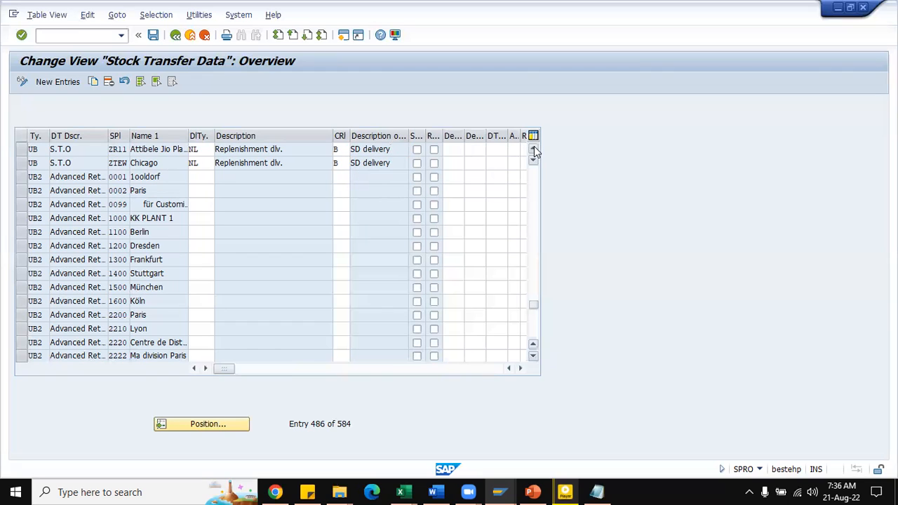
left_click(534, 149)
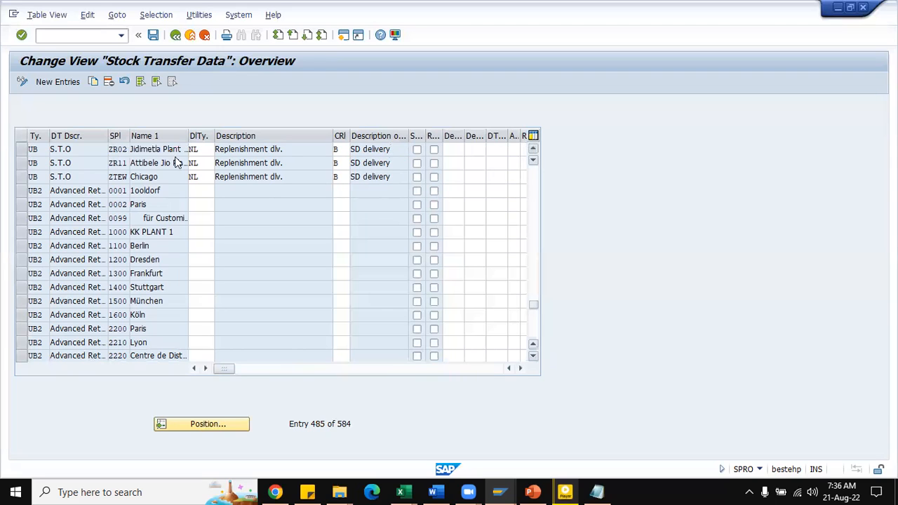
left_click(21, 150)
left_click(22, 177)
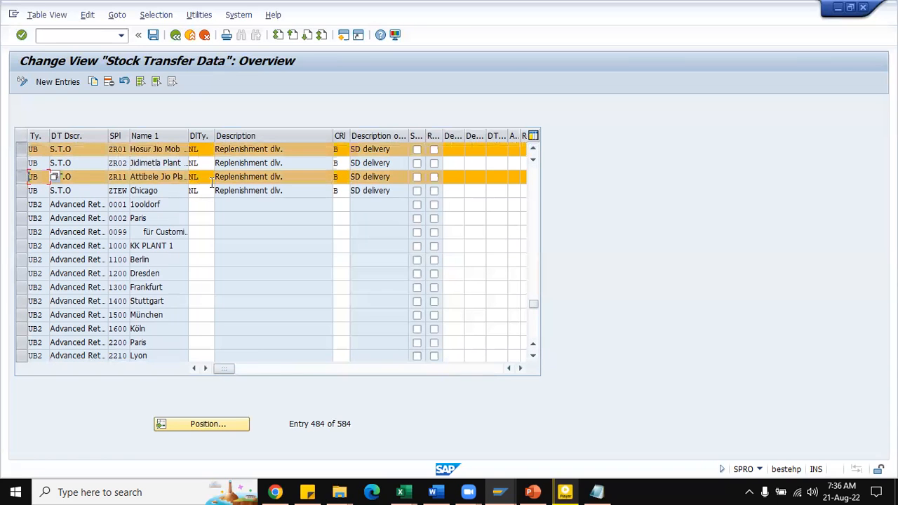
left_click(23, 178)
left_click(22, 149)
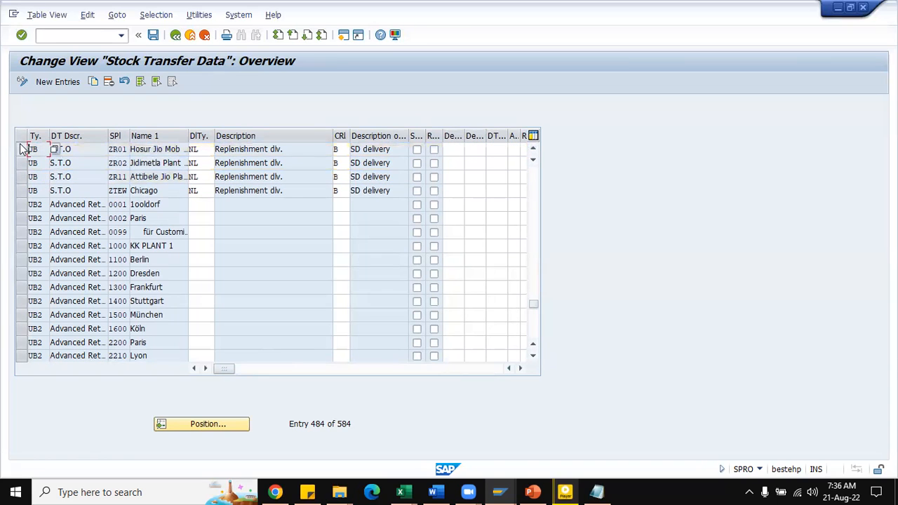
left_click(175, 35)
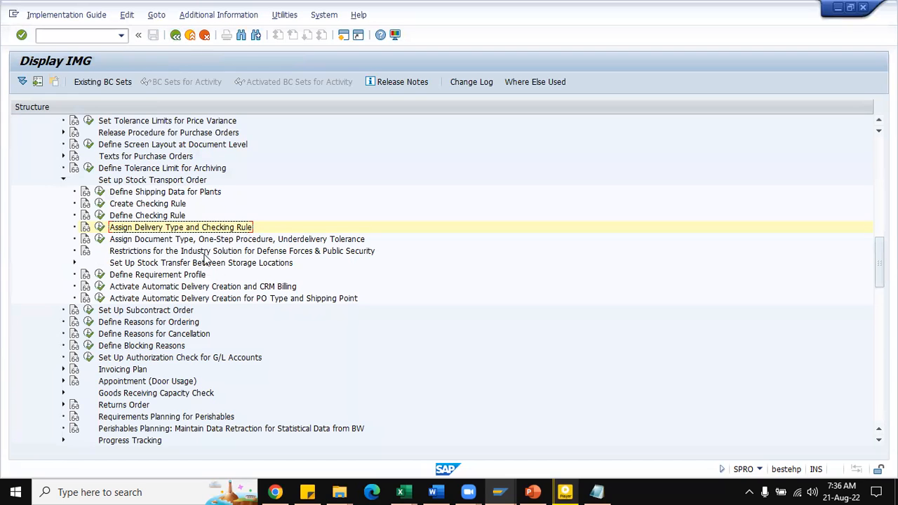
Step: Open Assign Document Type, One-Step Procedure, Underdelivery Tolerance and locate the entry for supplying plant ZR11 and plant ZR01
left_click(99, 240)
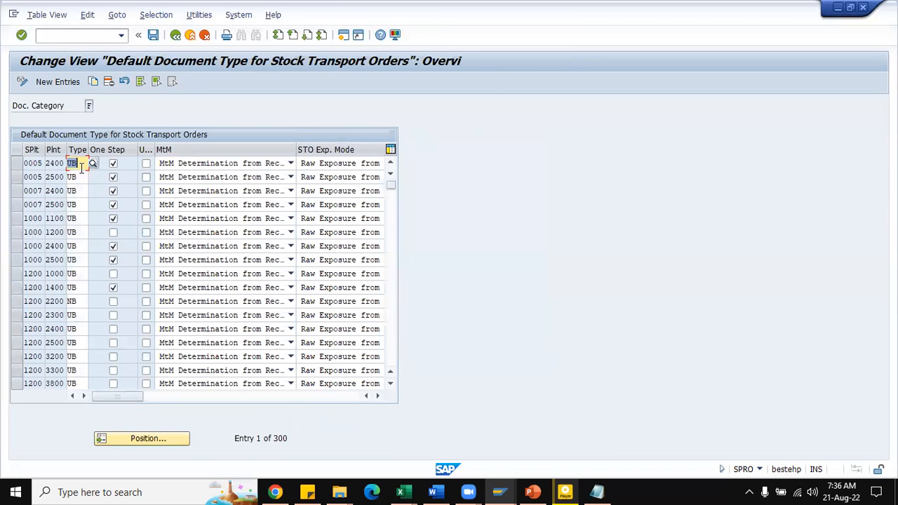
left_click(160, 439)
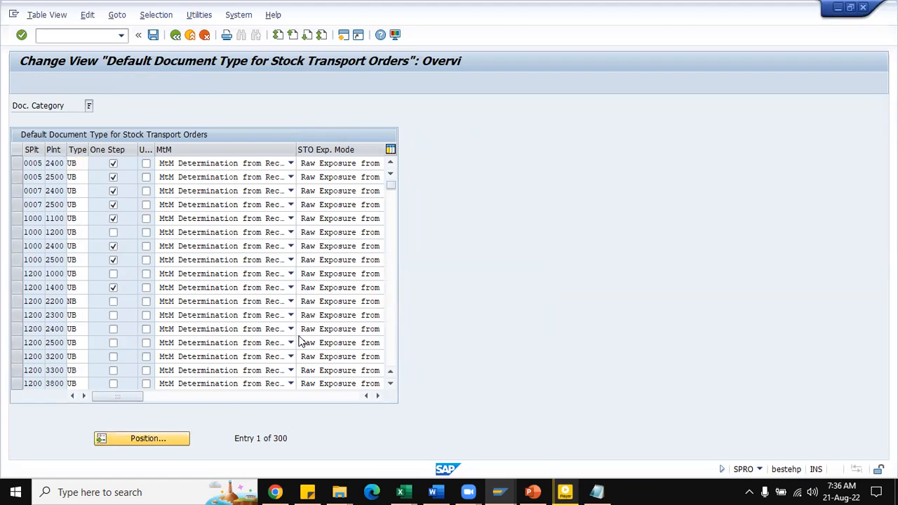
type("zr11")
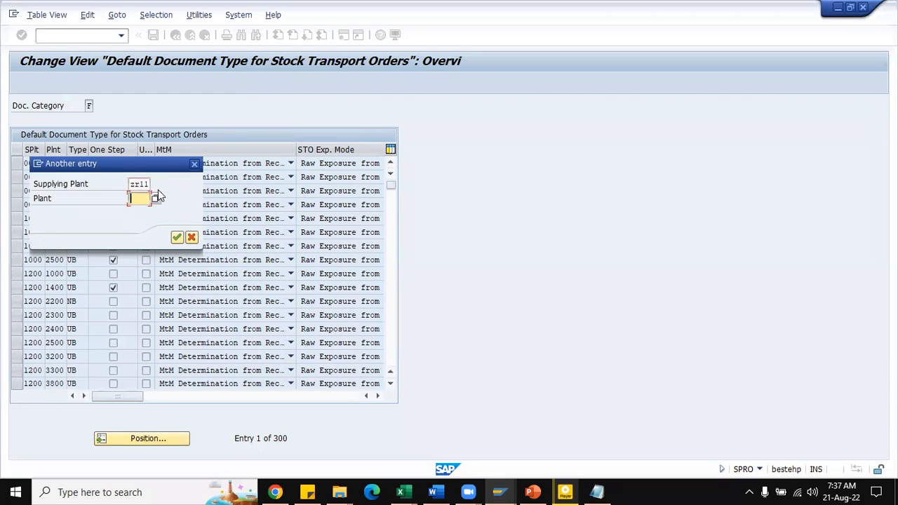
type("zr01")
key("Return")
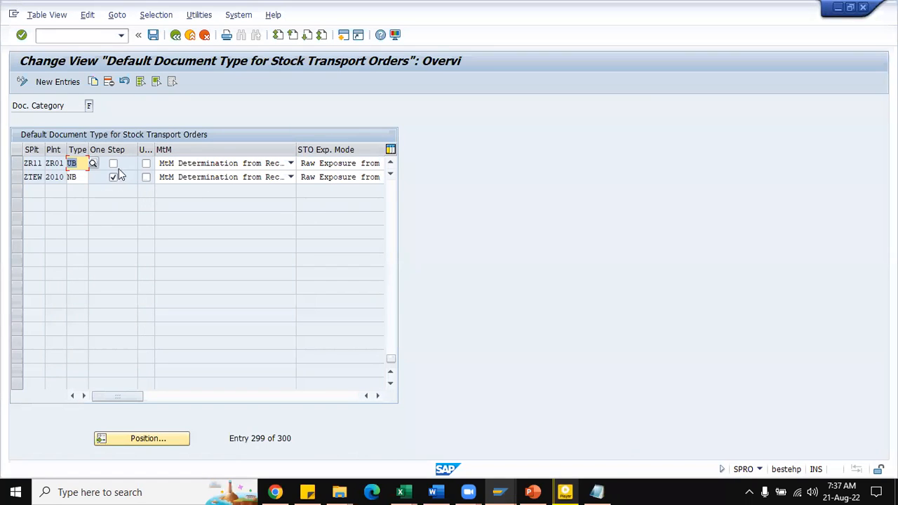
key("Tab")
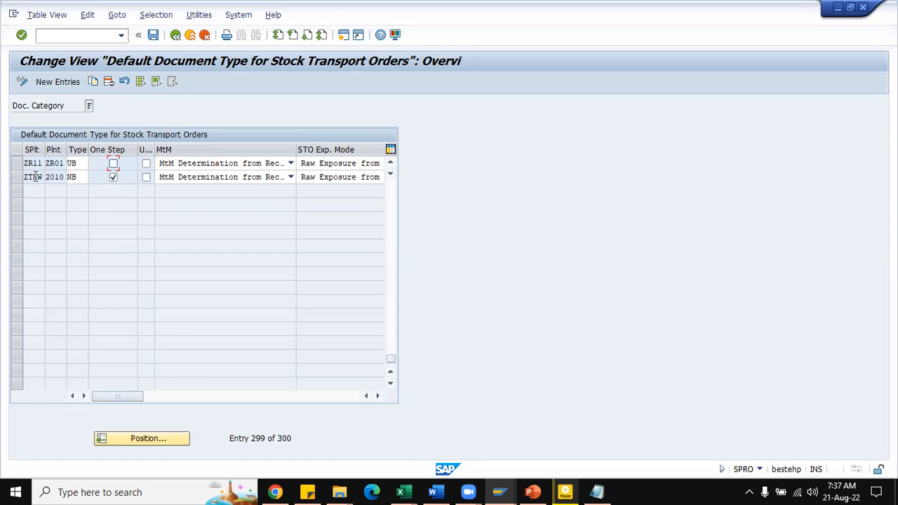
Step: Enable the one-step procedure for stock transport orders from supplying plant ZR11 to plant ZR01
left_click(391, 162)
left_click(391, 162)
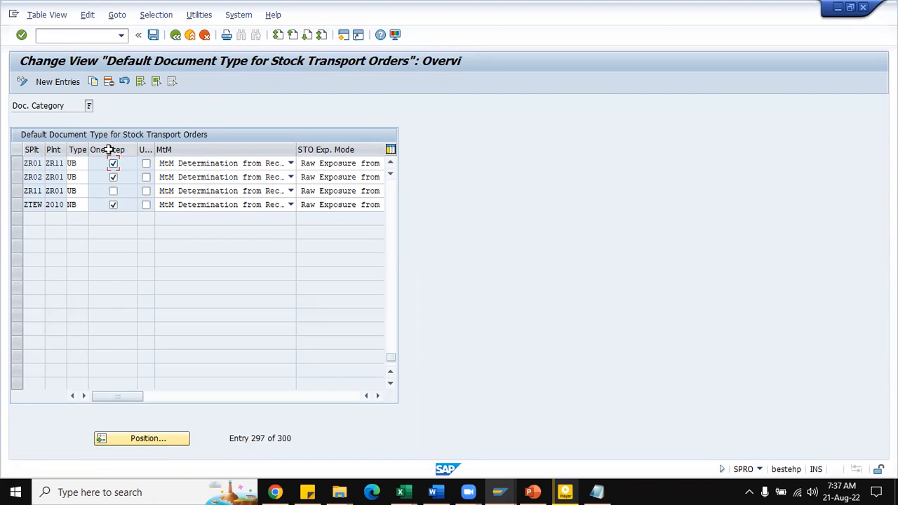
left_click(113, 192)
Step: Open the schedule line categories in a new session with transaction VOV6 and locate category NN
left_click(81, 36)
type("/ovov6")
key("Return")
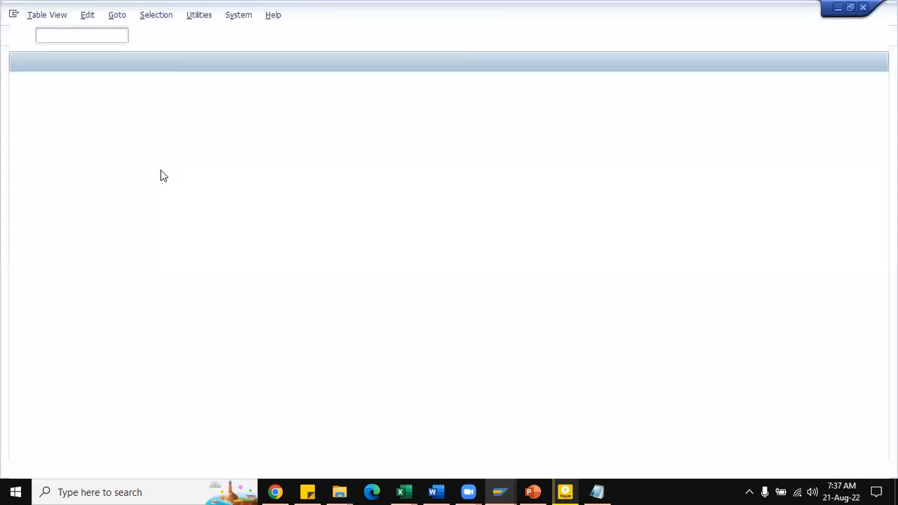
left_click(80, 437)
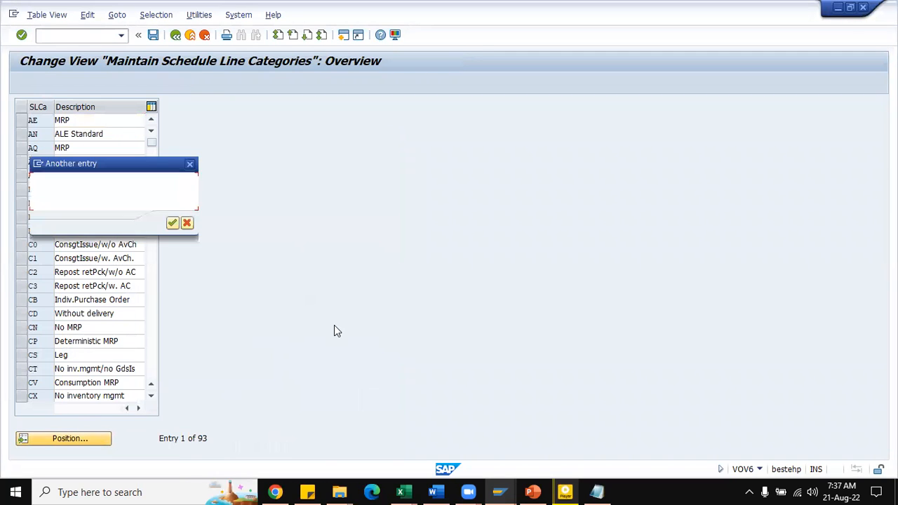
type("NN")
key("Return")
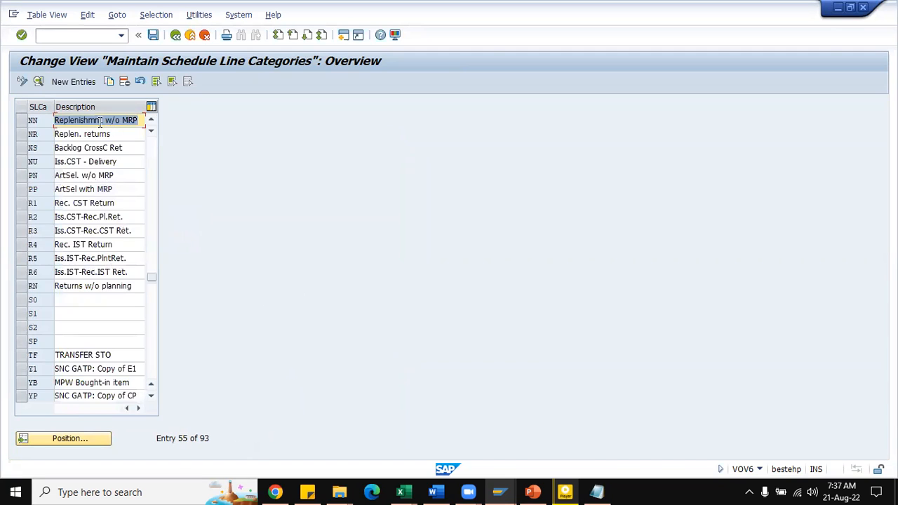
Step: Browse the neighbouring schedule line categories and display the details of NN (Replenishmnt w/o MRP)
scroll(97, 164, "up", 1)
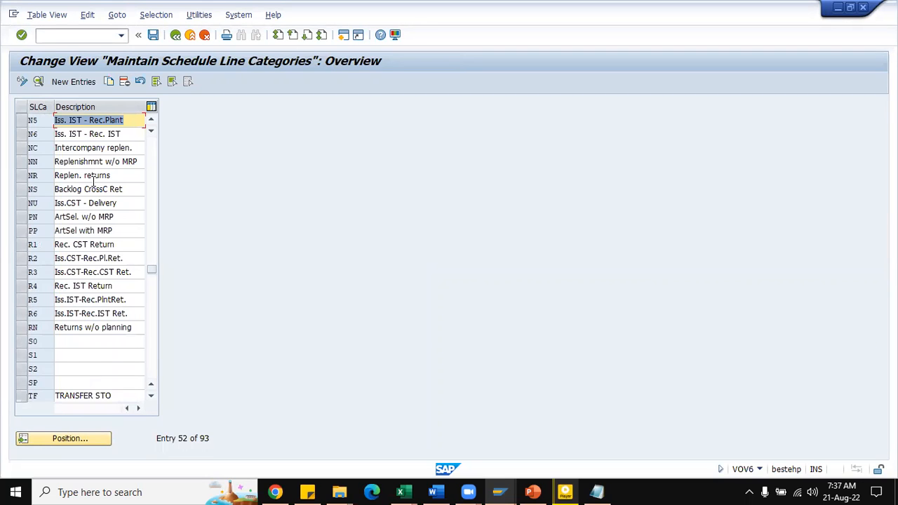
scroll(98, 190, "up", 1)
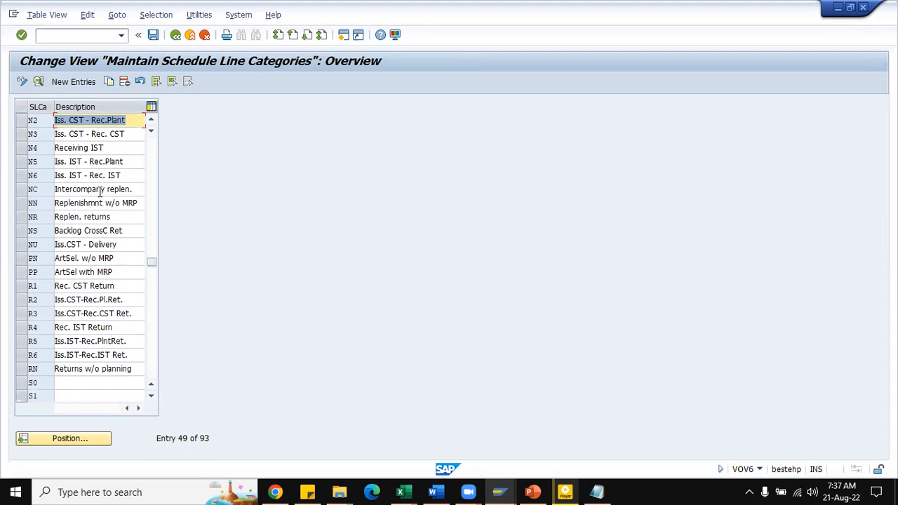
scroll(100, 191, "up", 1)
scroll(99, 188, "down", 1)
left_click(22, 203)
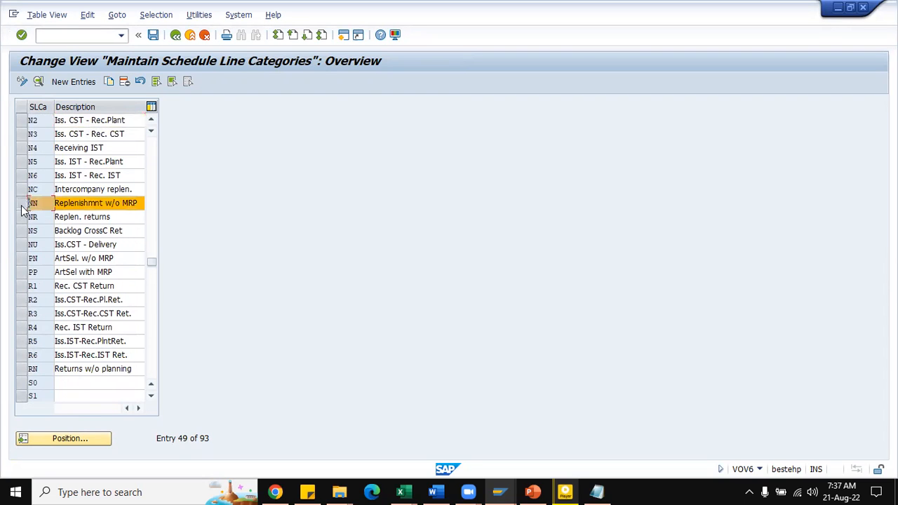
left_click(38, 81)
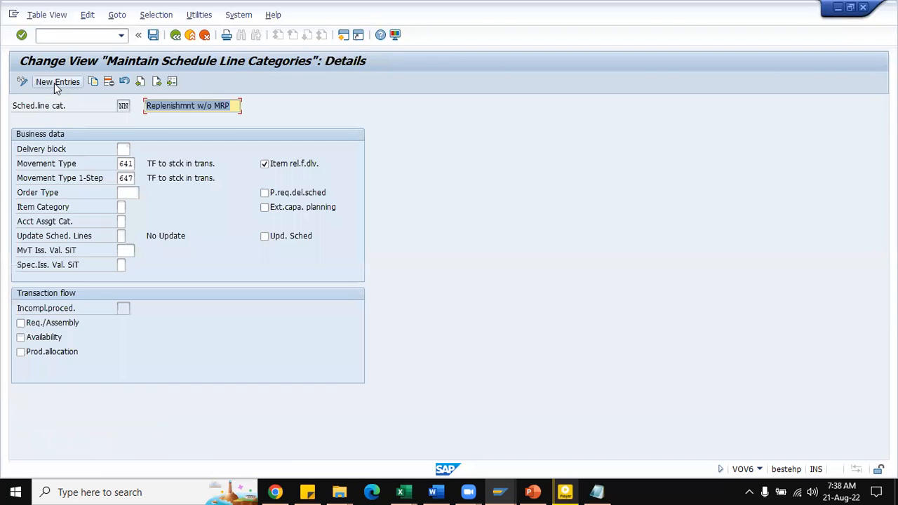
Step: Examine category NN's regular and one-step movement types, comparing them with the One Step settings of the stock transport order document types
left_click(122, 162)
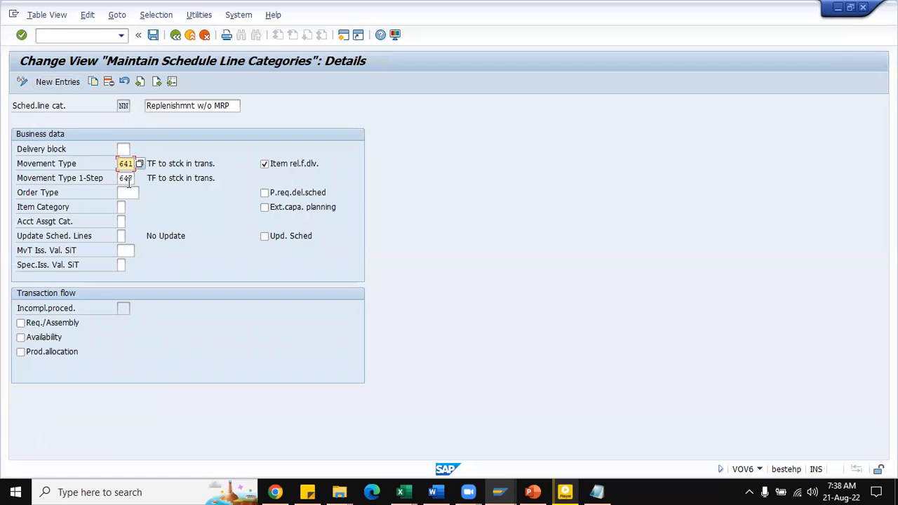
left_click(120, 179)
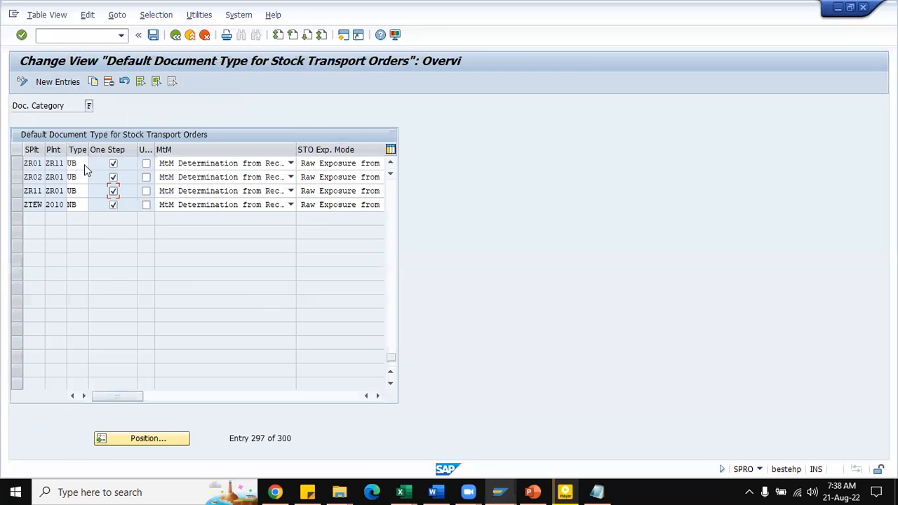
left_click(113, 204)
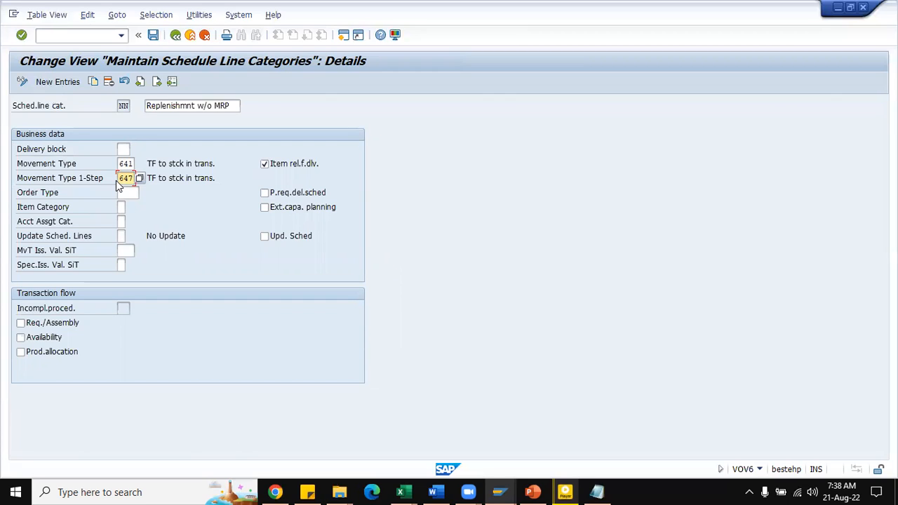
Step: Recheck category NN's one-step movement type, and disable the one-step procedure for supplying plant ZR11 and plant ZR01
left_click(119, 179)
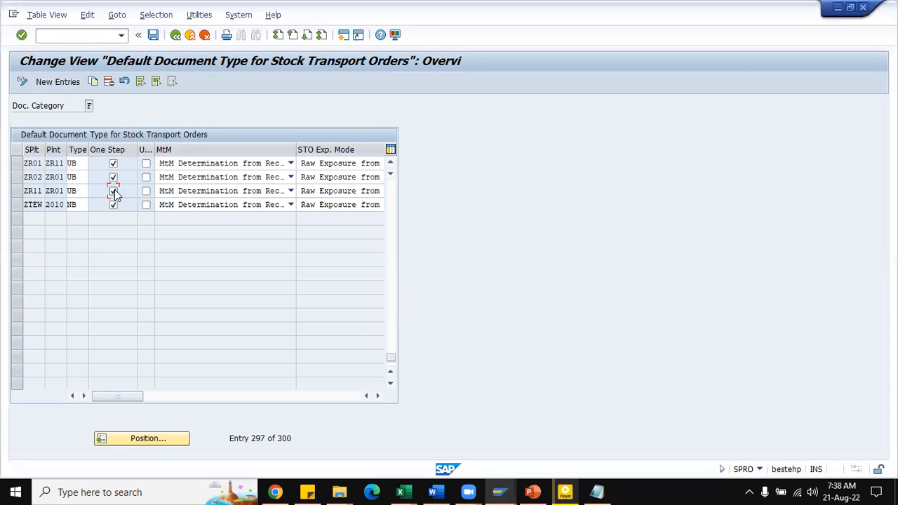
left_click(114, 192)
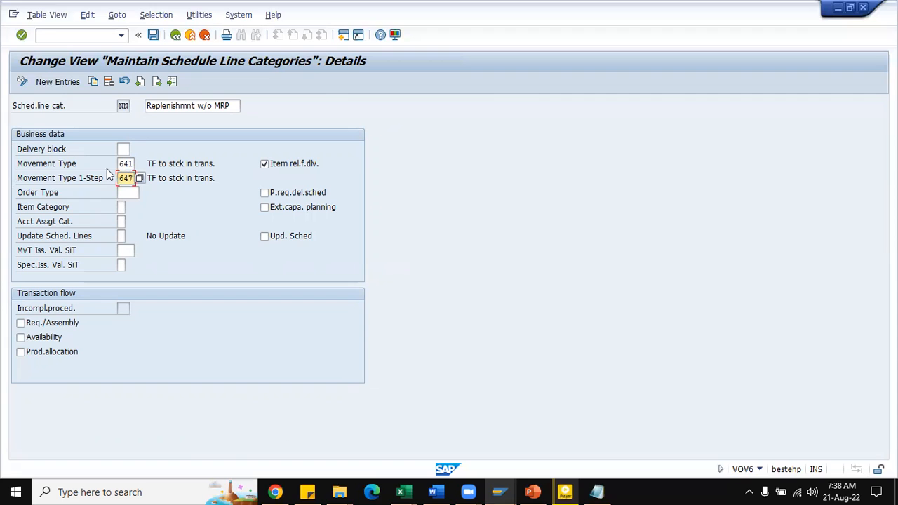
key("alt+Tab")
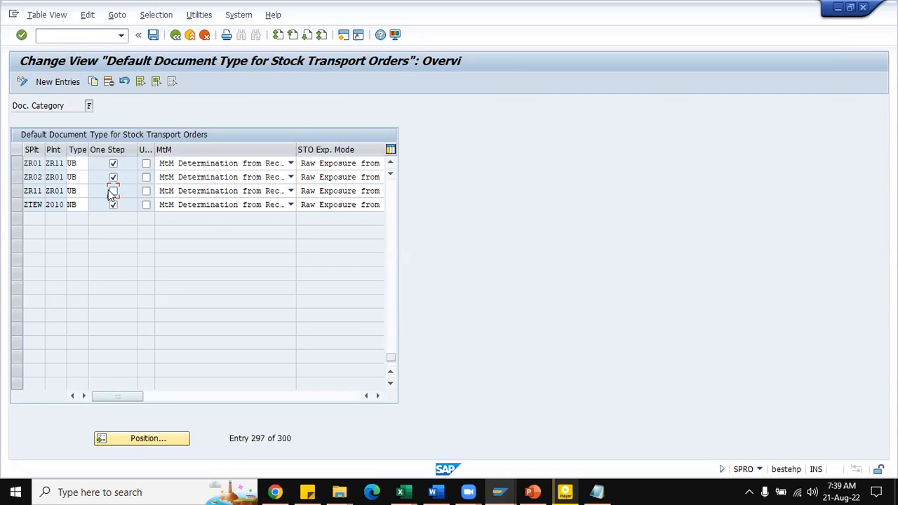
Step: Save the default document type settings for stock transport orders under the "Dairy Day - Group company" customizing request
left_click(114, 191)
left_click(154, 35)
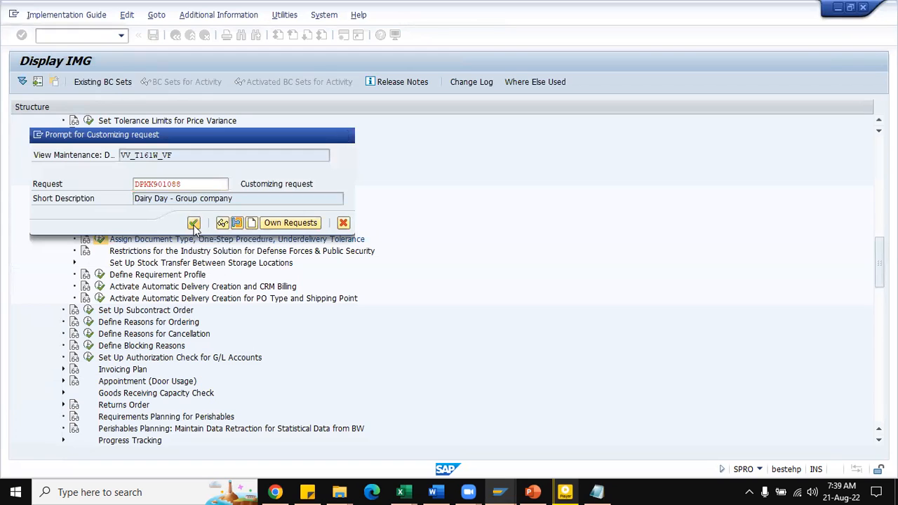
left_click(193, 223)
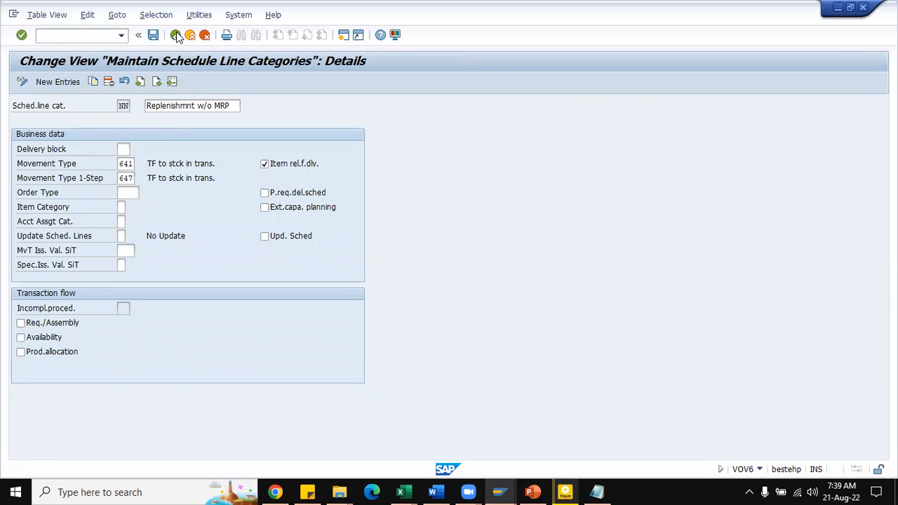
Step: Display the details of schedule line category NC (Intercompany replen.), examine its regular and one-step movement types, and return to category NN in the overview
left_click(176, 35)
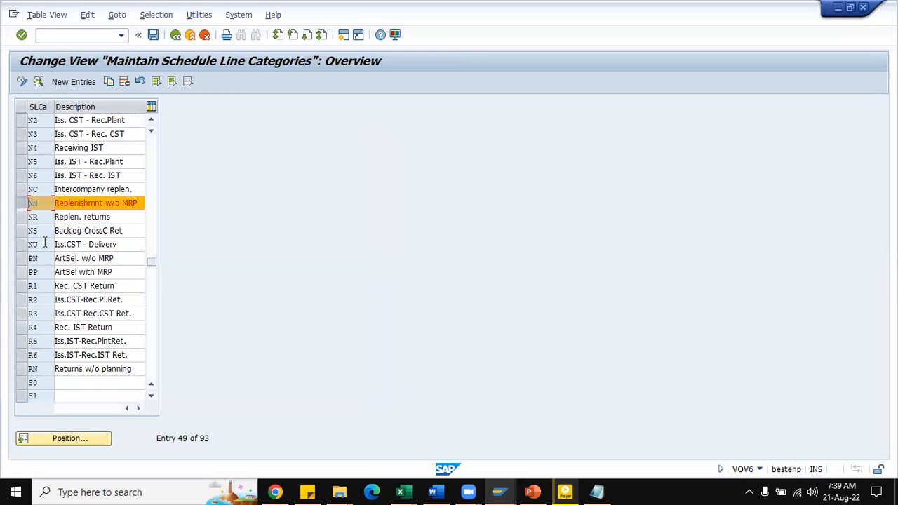
left_click(23, 191)
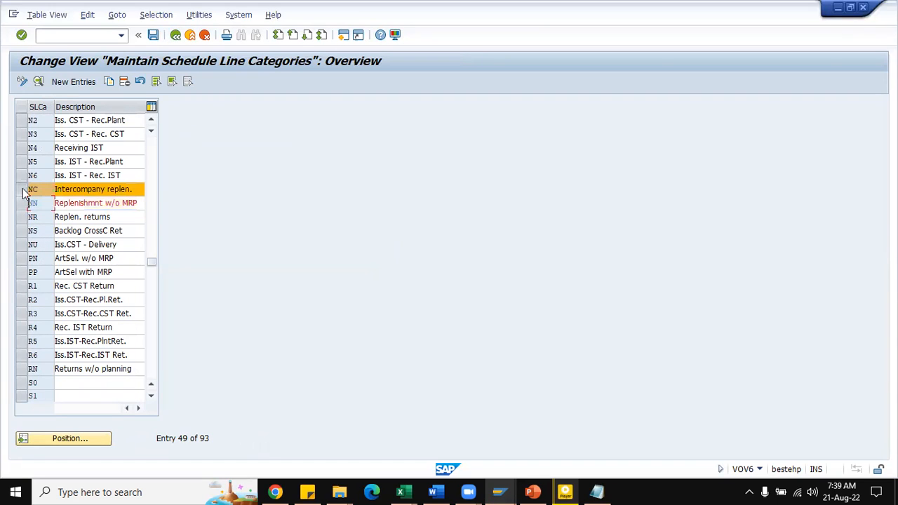
left_click(38, 82)
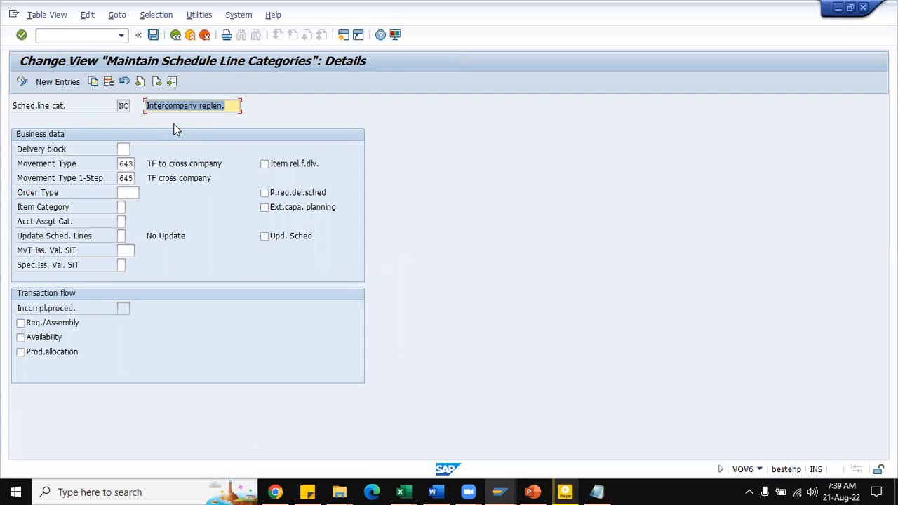
double_click(123, 178)
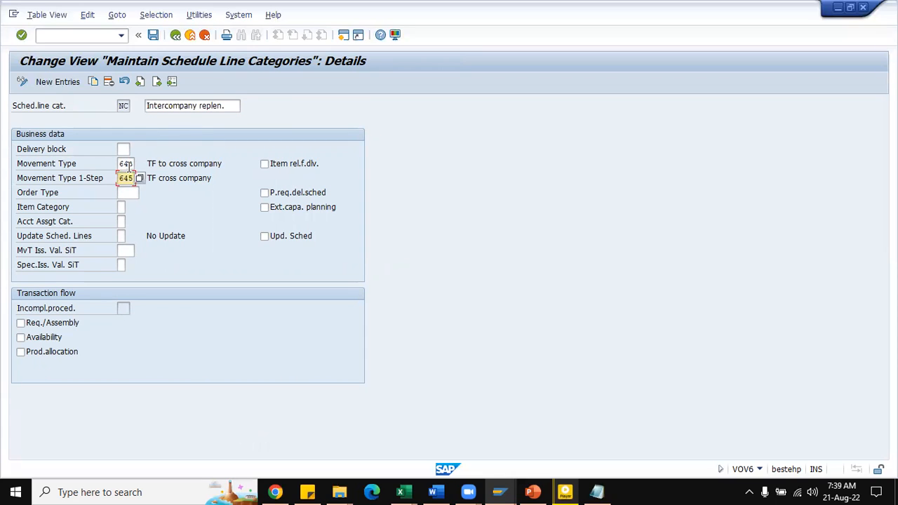
double_click(131, 163)
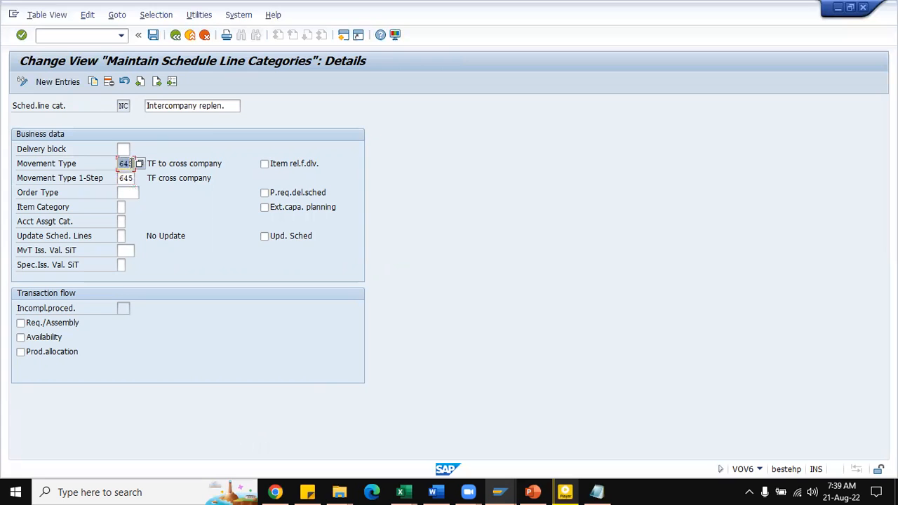
left_click(175, 34)
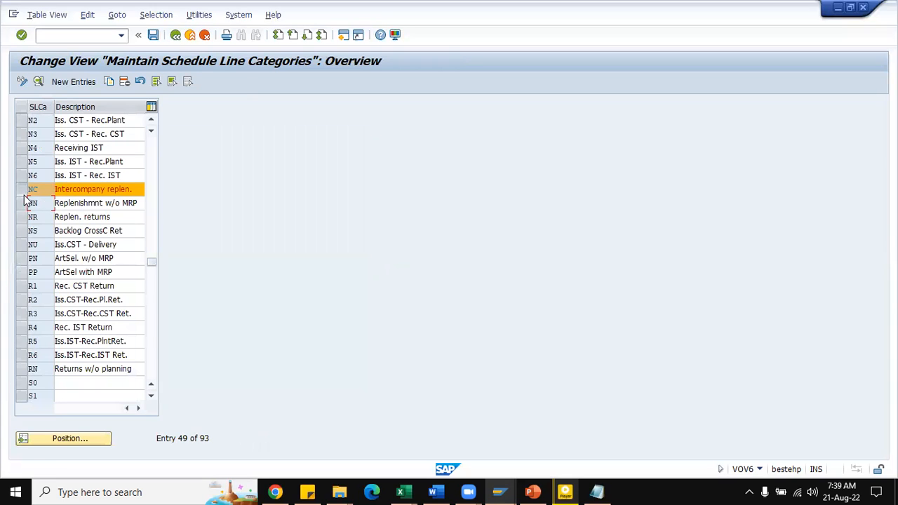
left_click(24, 205)
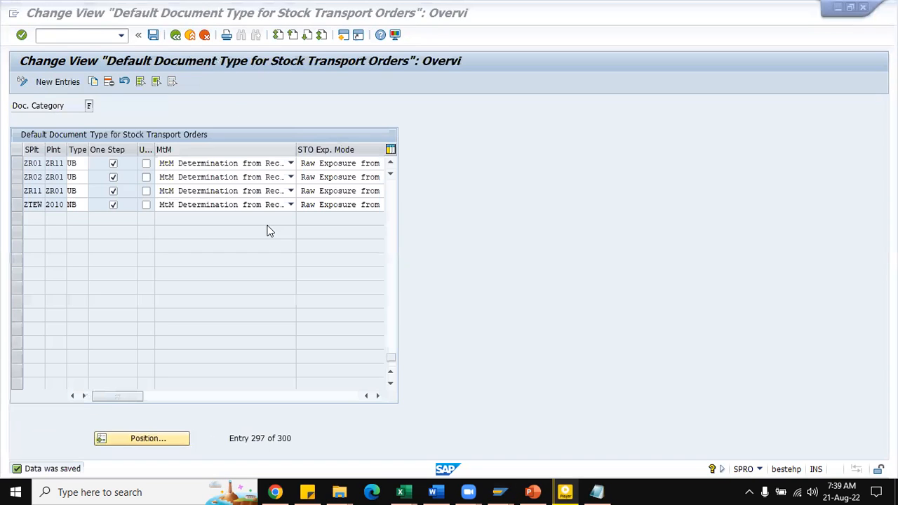
Step: Switch to the SAP Easy Access session and start the vendor display with transaction XK03
left_click(427, 360)
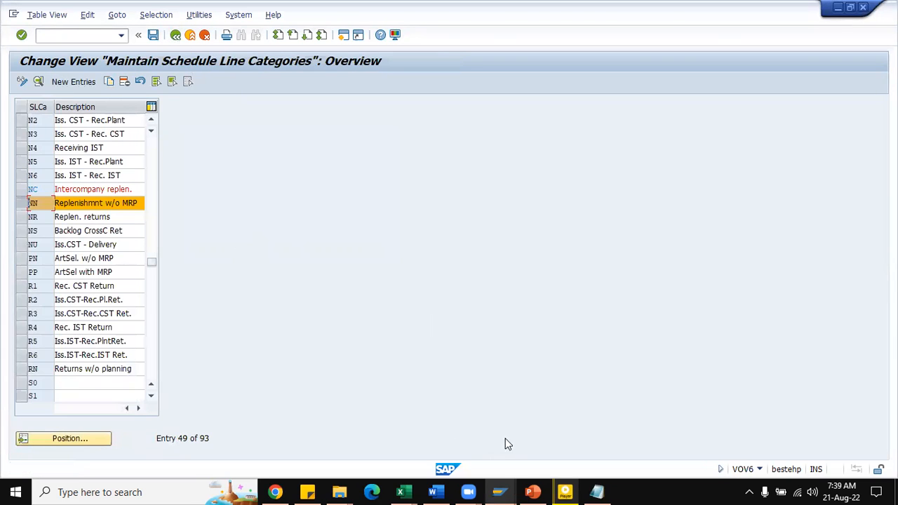
mouse_move(500, 492)
left_click(555, 456)
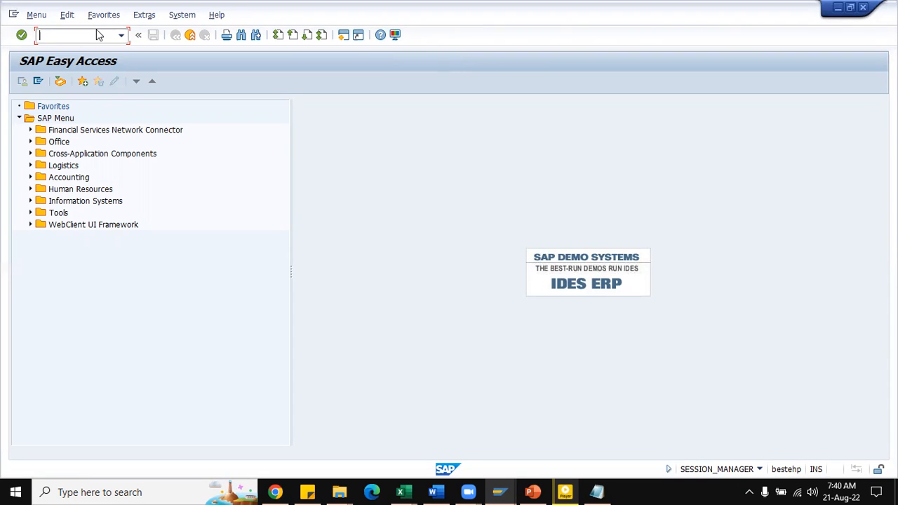
type("xk03")
key("Return")
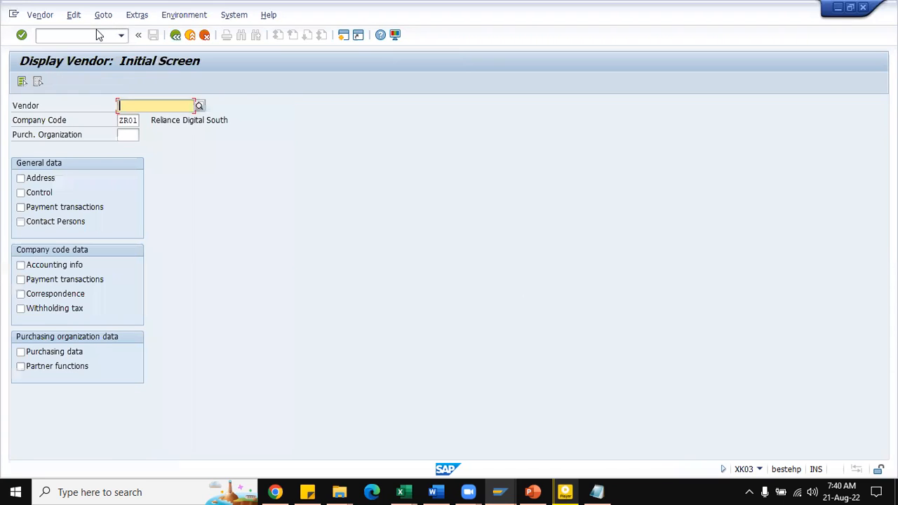
Step: Look up vendor ZR11 for company code ZR01 and purchasing organization ZR01, and leave the vendor display
type("zr11")
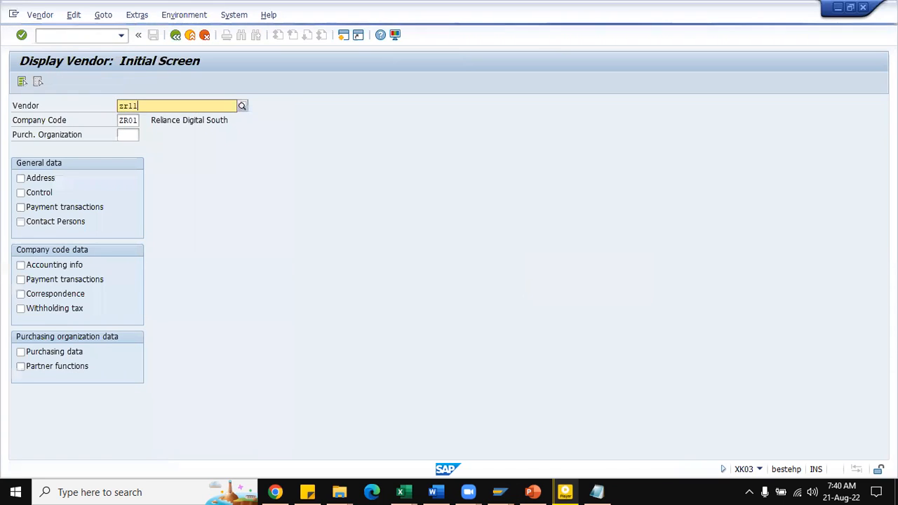
key("Return")
key("Tab")
type("zr01")
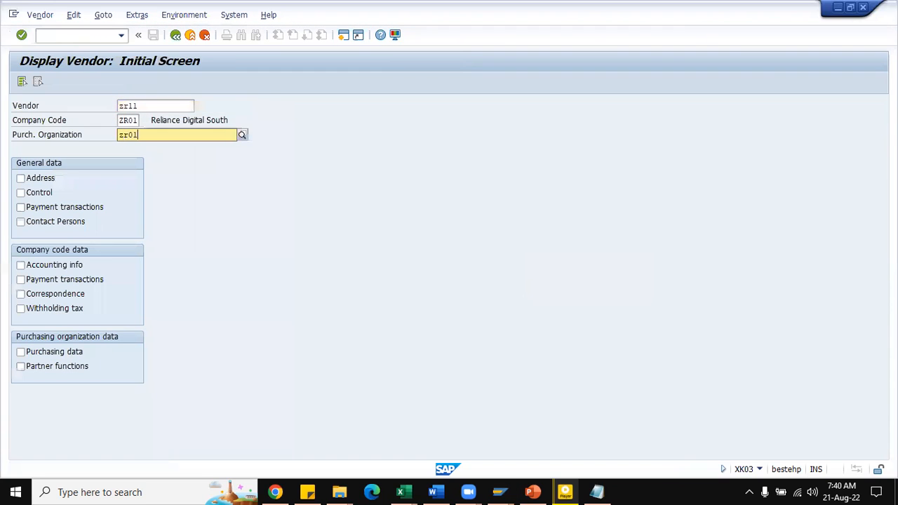
left_click(21, 82)
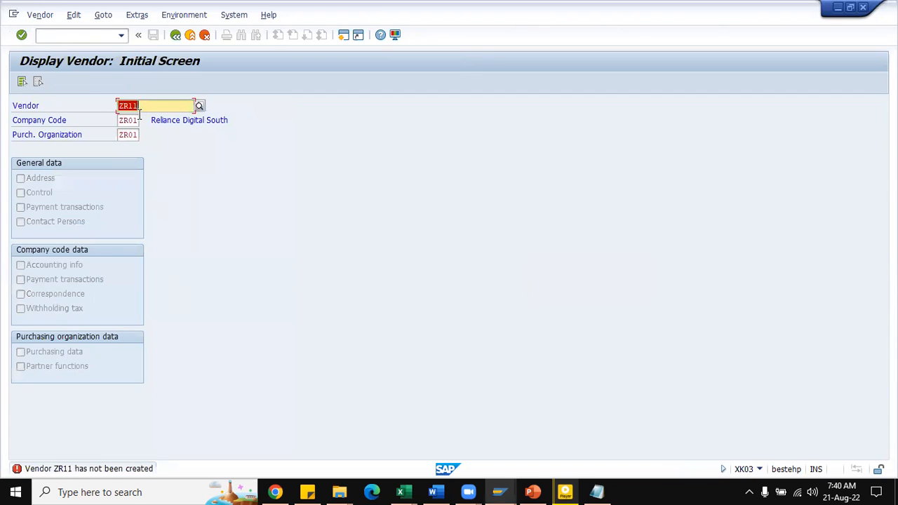
left_click(203, 35)
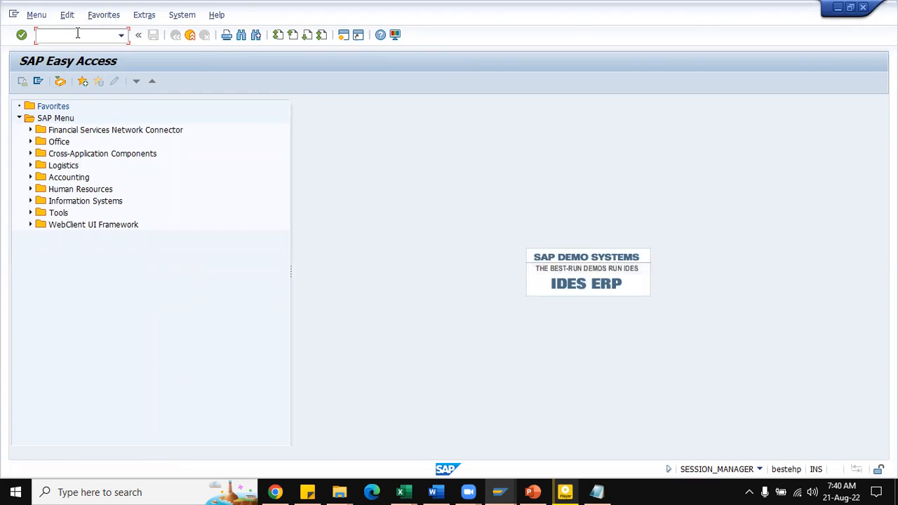
Step: Open purchase order creation with transaction ME21N and set the order type to UB S.T.O
type("/nme21n")
key("Return")
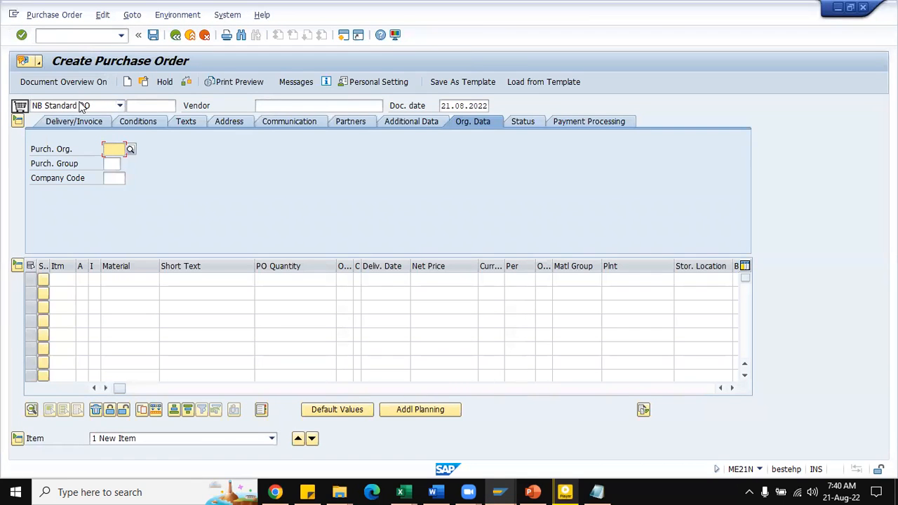
left_click(118, 105)
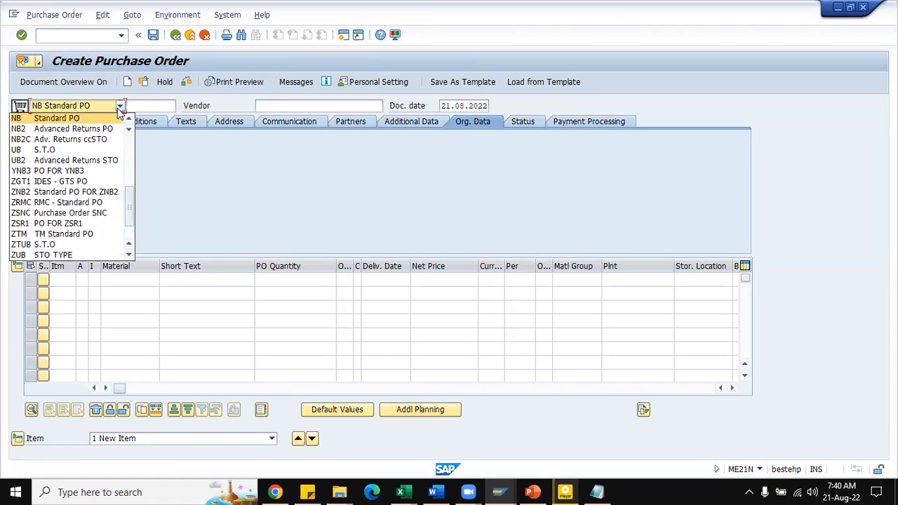
left_click(83, 149)
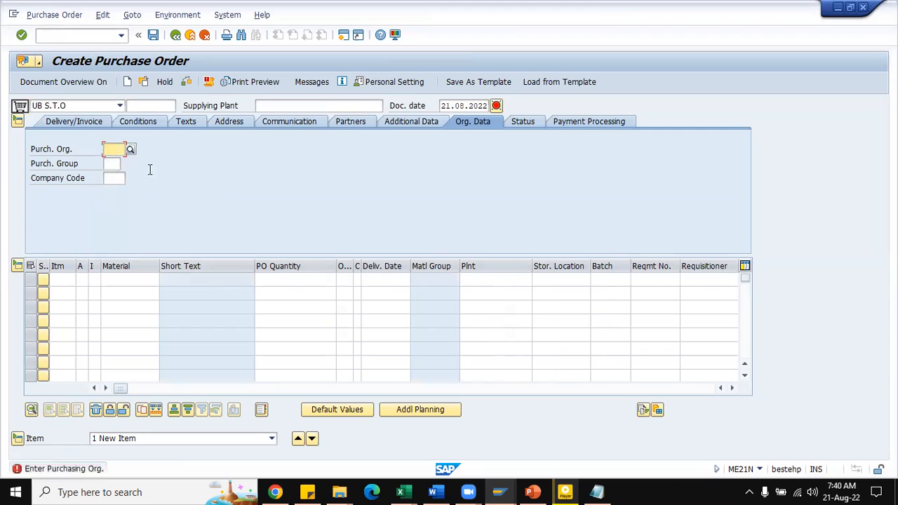
Step: Enter the order's organizational data: purchasing organization ZR01, purchasing group ZR5 and company code ZR01
left_click(113, 153)
left_click(113, 164)
left_click(114, 164)
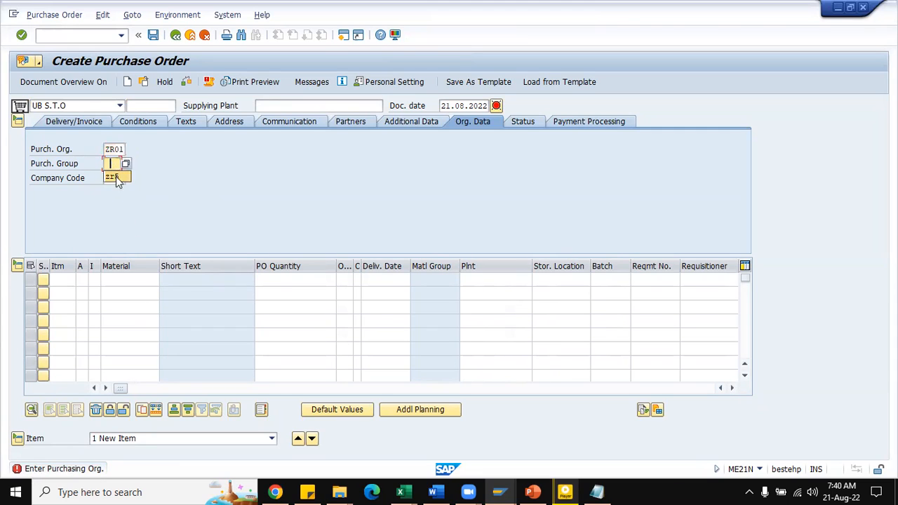
left_click(114, 179)
left_click(113, 166)
left_click(117, 177)
left_click(114, 178)
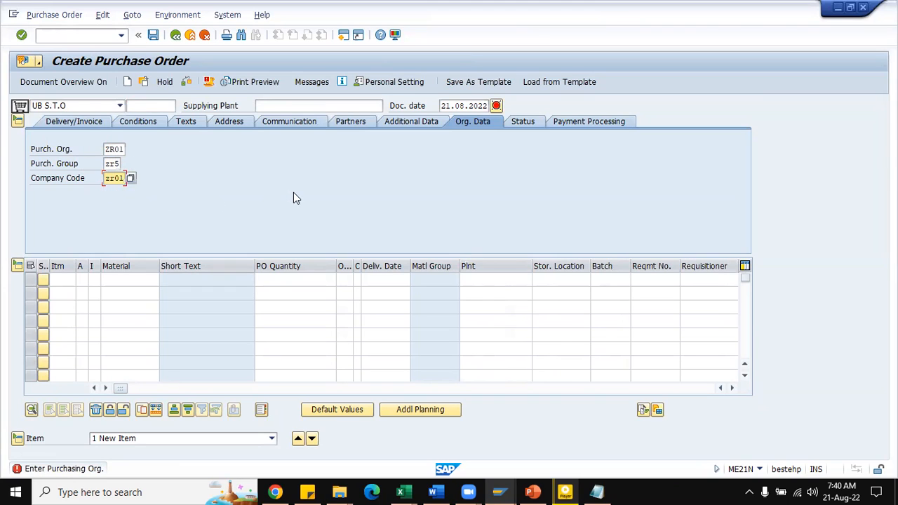
Step: Set ZR11 as the supplying plant of the stock transport order and validate the header data
left_click(275, 103)
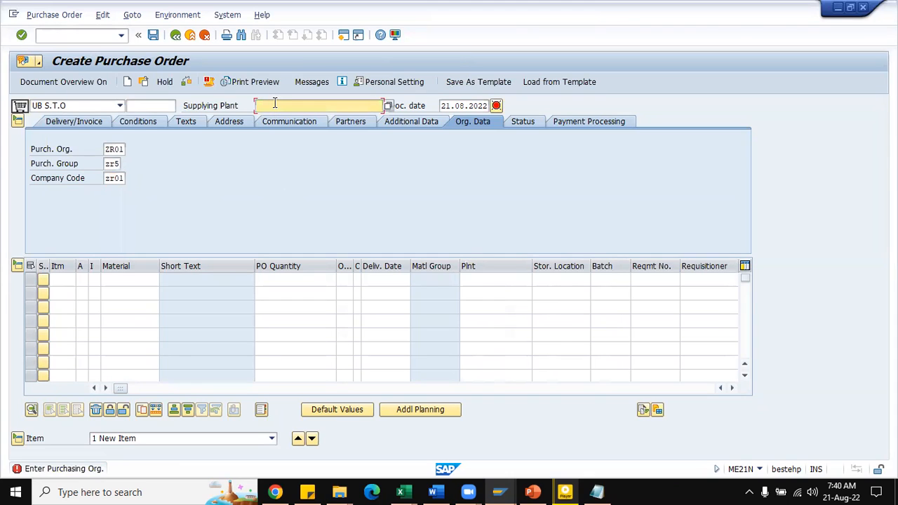
type("Z")
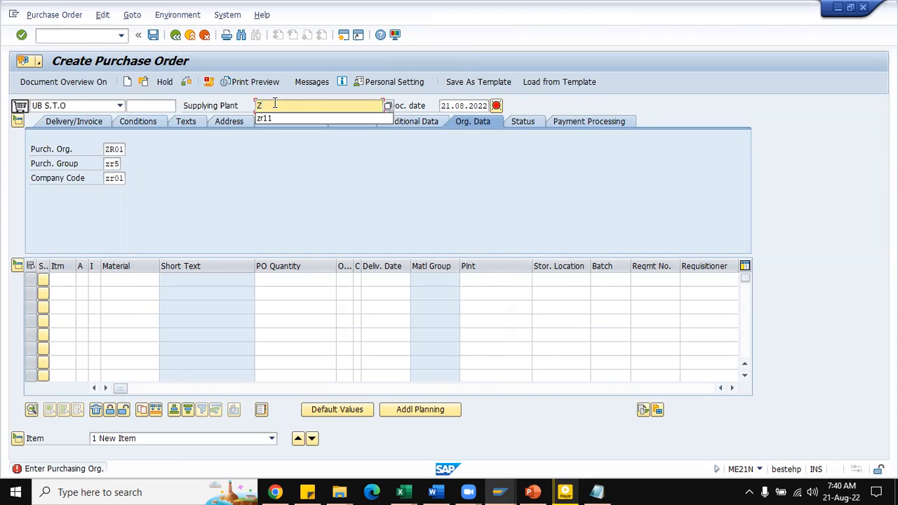
key("Tab")
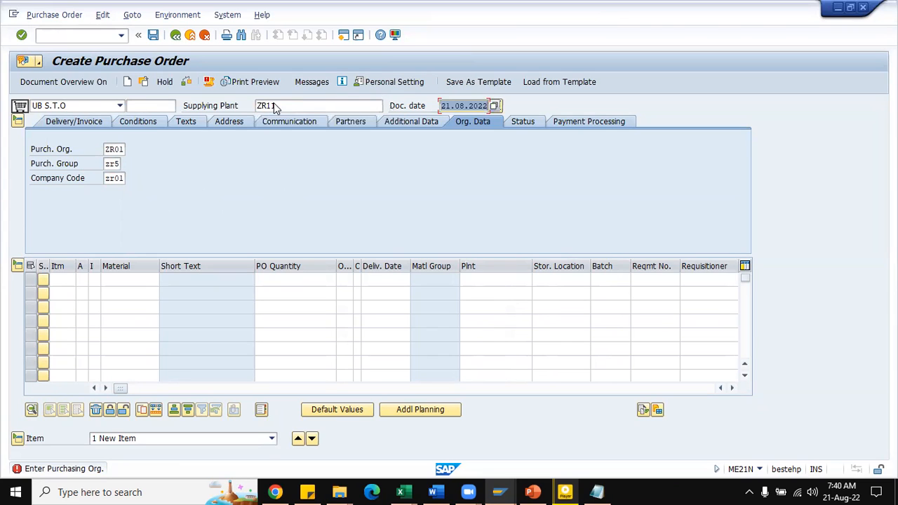
key("Return")
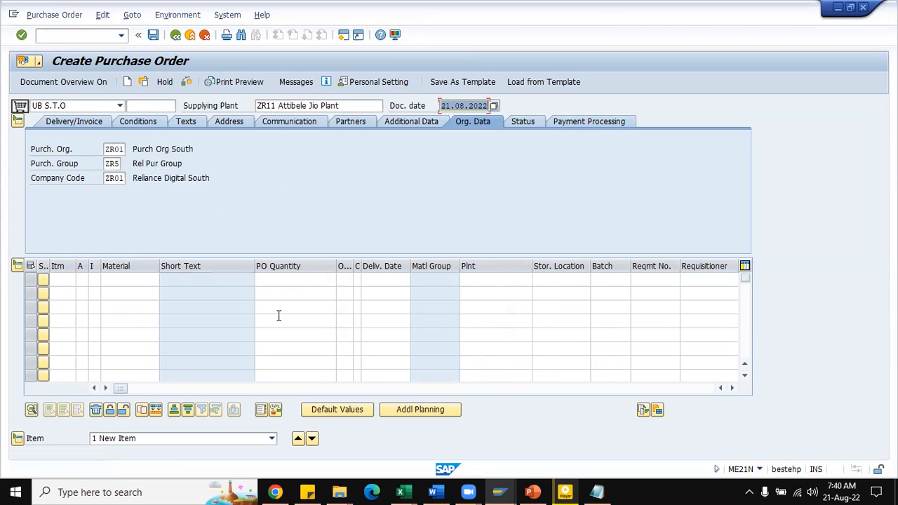
Step: Switch to the SD Notes.xlsx workbook in Excel and copy the material code JIOXT300 from cell C883 on sheet 5Batch_6am
left_click(127, 280)
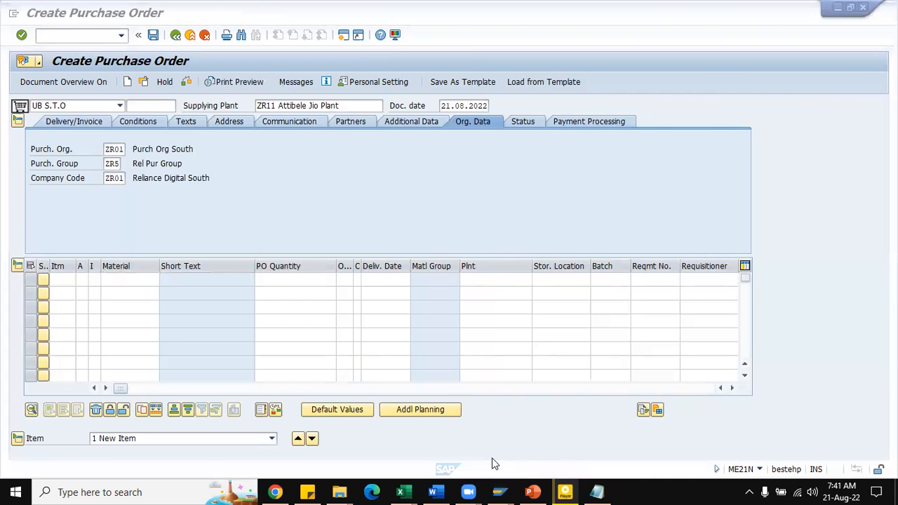
mouse_move(402, 492)
left_click(387, 444)
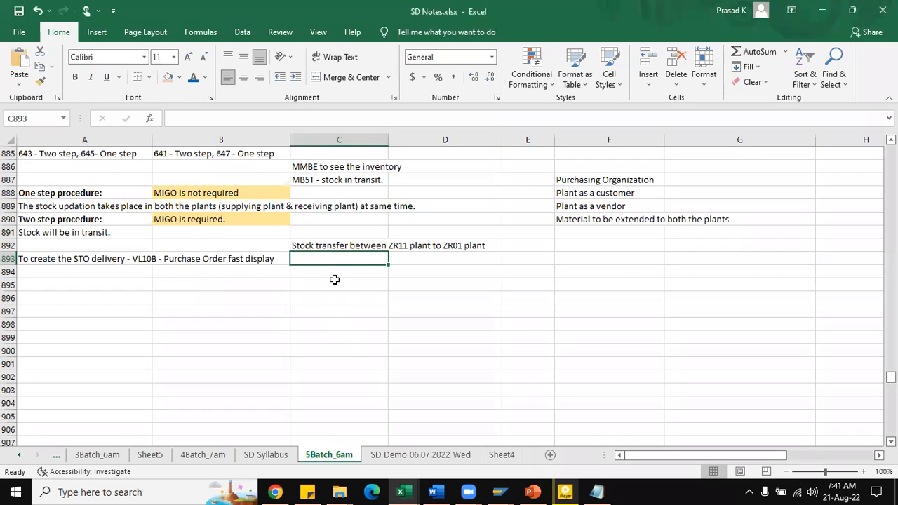
scroll(334, 212, "up", 2)
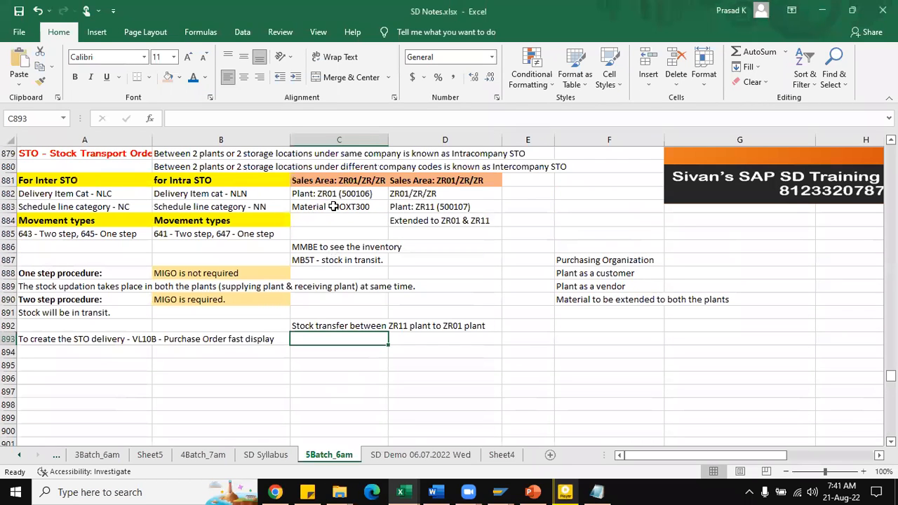
left_click(375, 206)
double_click(376, 206)
left_click_drag(372, 206, 336, 214)
key("ctrl+c")
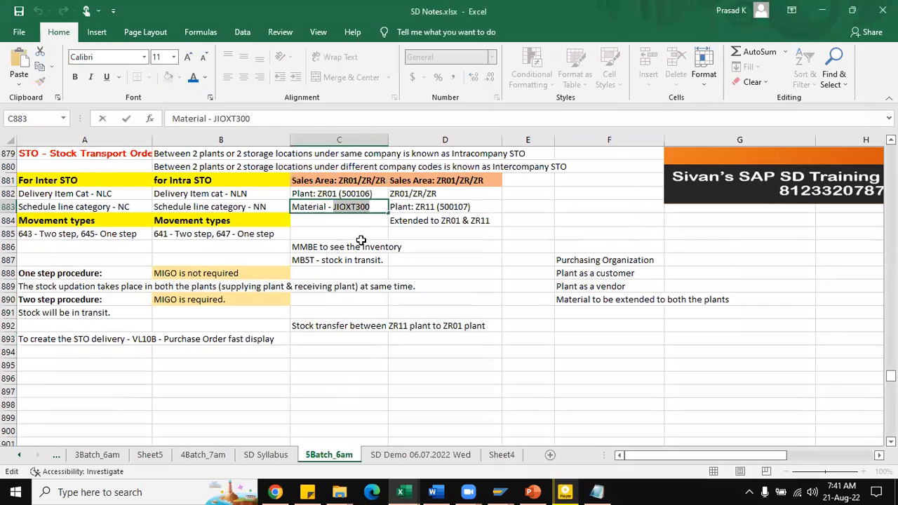
Step: Back in the SAP purchase order, add an item for material JIOXT300 with quantity 10 EA and receiving plant ZR01
key("alt+Tab")
left_click(133, 279)
key("ctrl+v")
left_click(272, 278)
type("10")
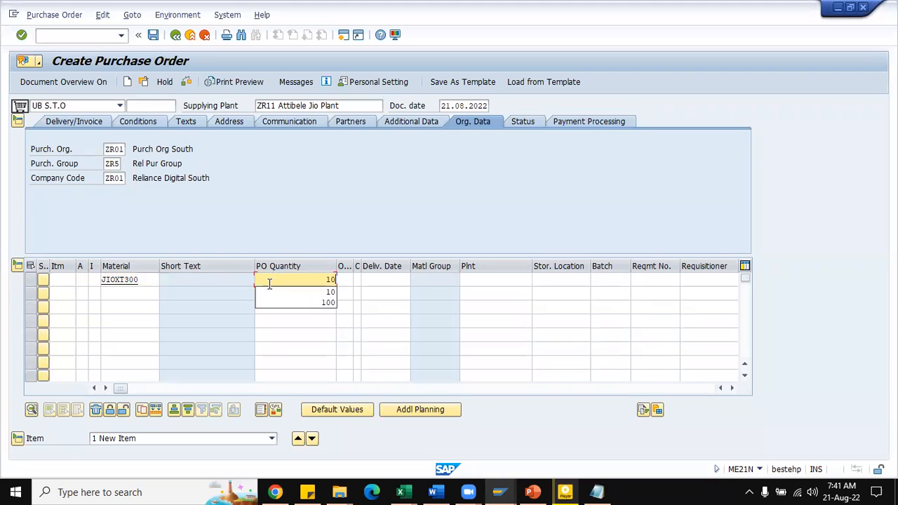
key("Tab")
type("EA")
key("Return")
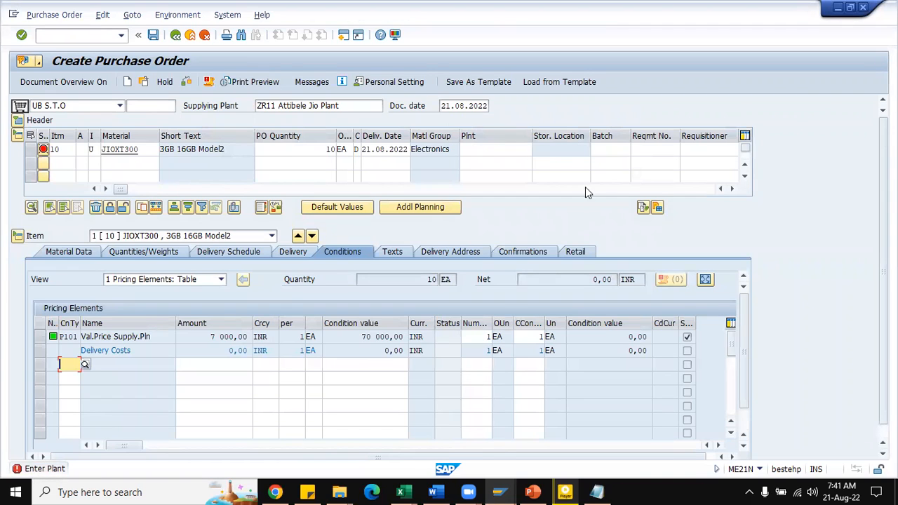
left_click(489, 149)
type("ZR01")
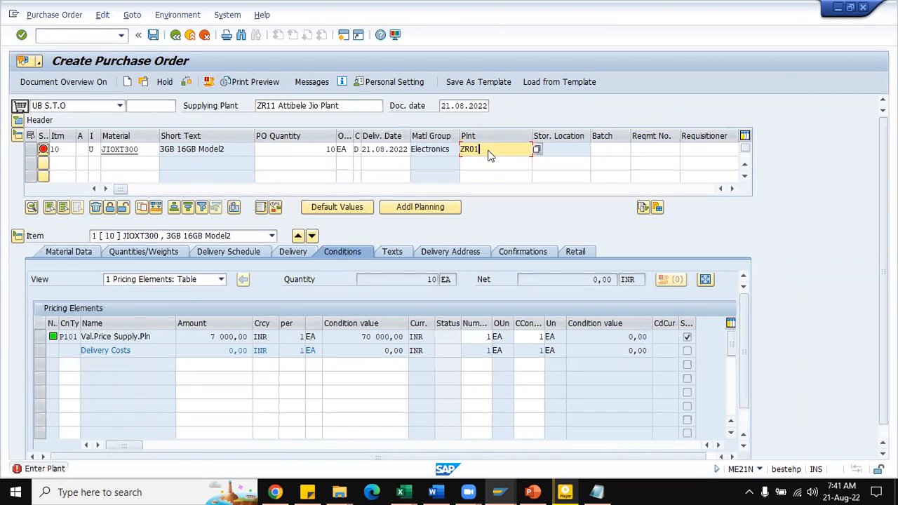
key("Return")
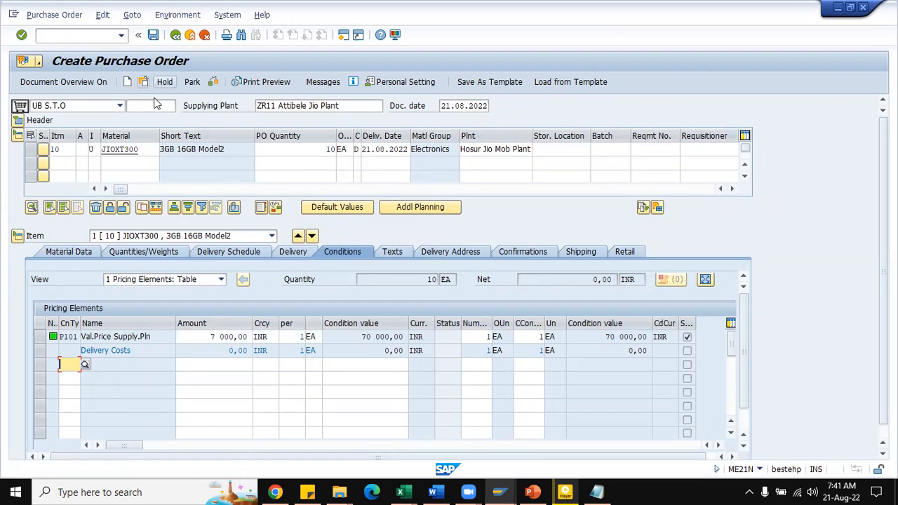
Step: Open the stock overview in a new session with transaction MMBE
left_click(343, 37)
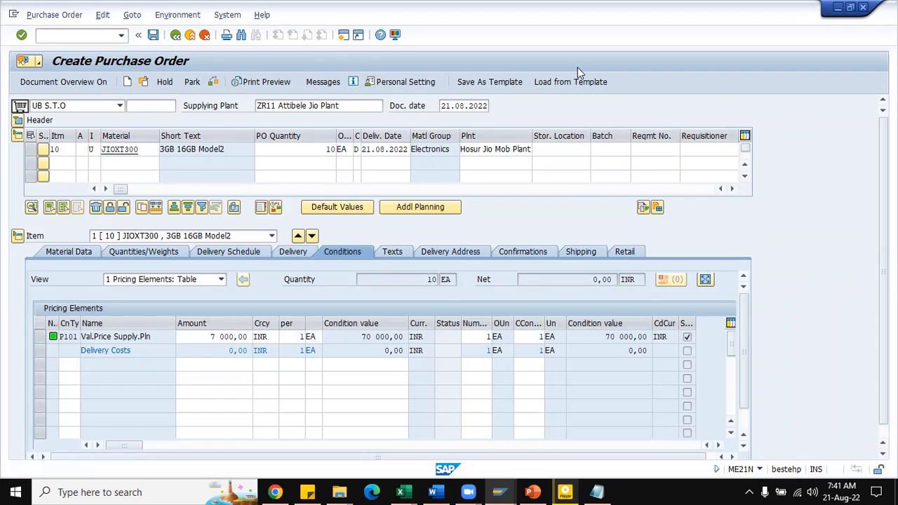
type("MMBE")
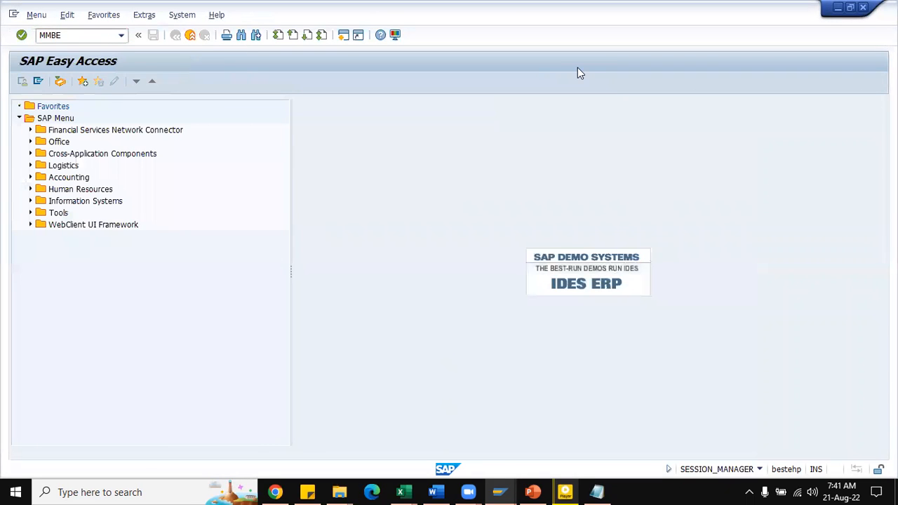
key("Return")
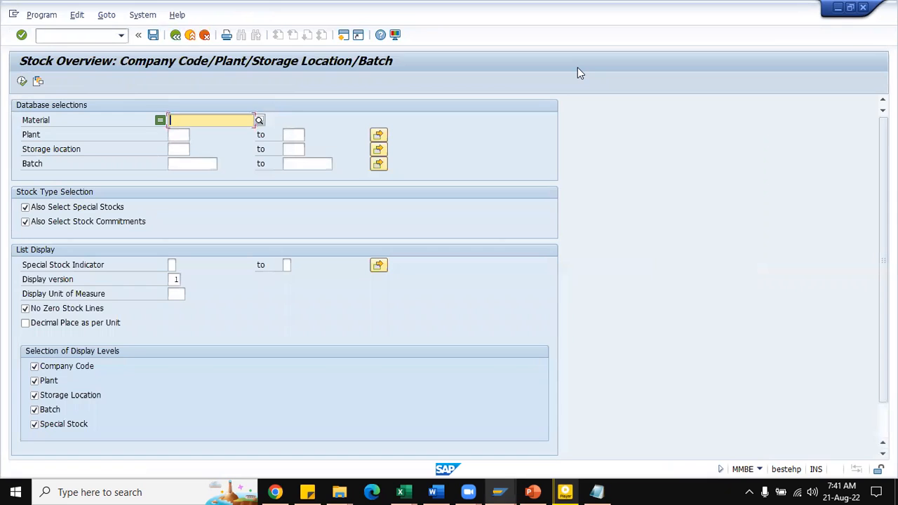
Step: Display the stock overview of material JIOXT300 in plant ZR11 and examine its unrestricted-use batch stock
left_click(210, 133)
left_click(181, 136)
type("ZR")
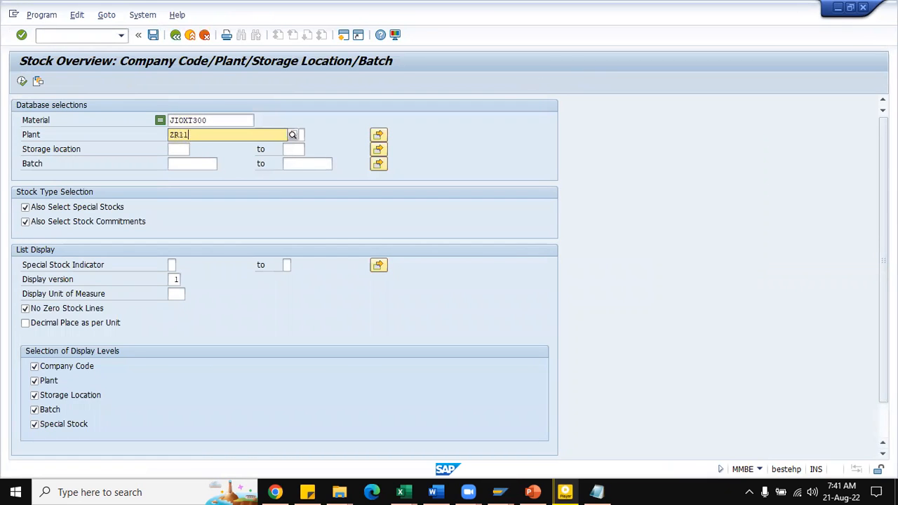
type("11")
key("Tab")
key("Tab")
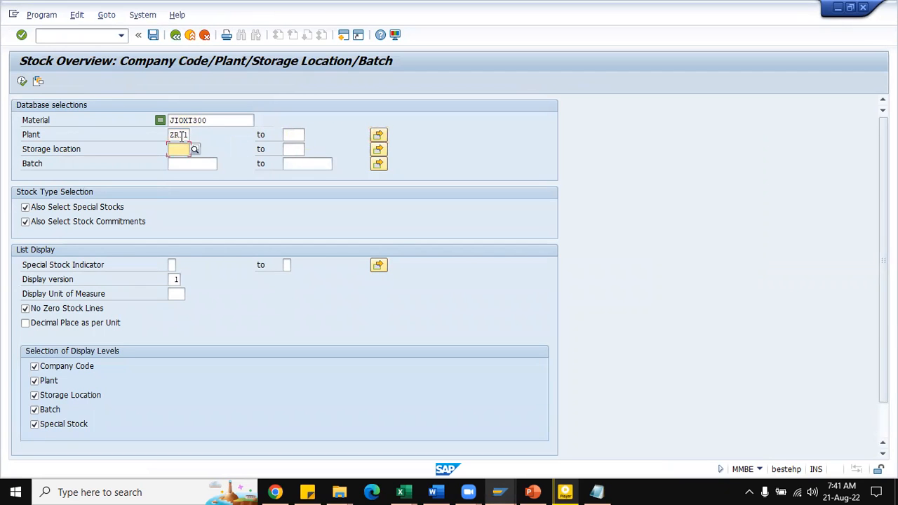
left_click(22, 81)
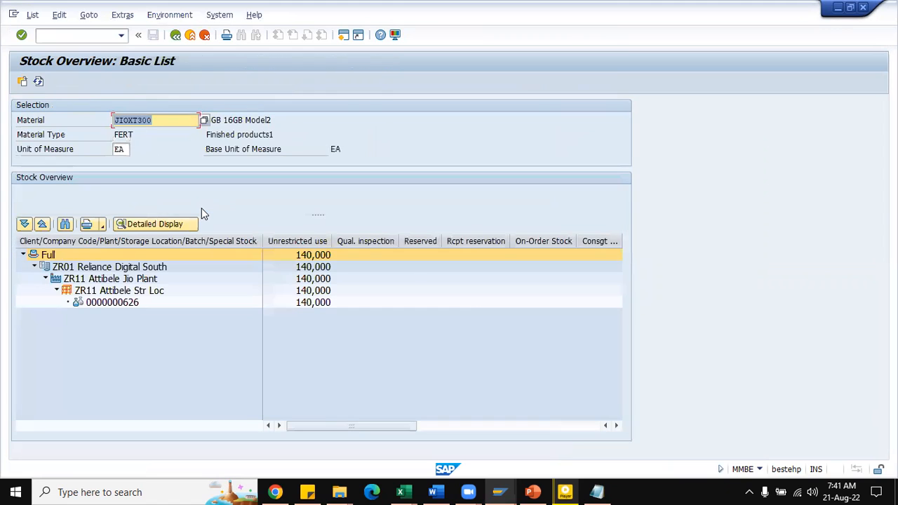
left_click(306, 304)
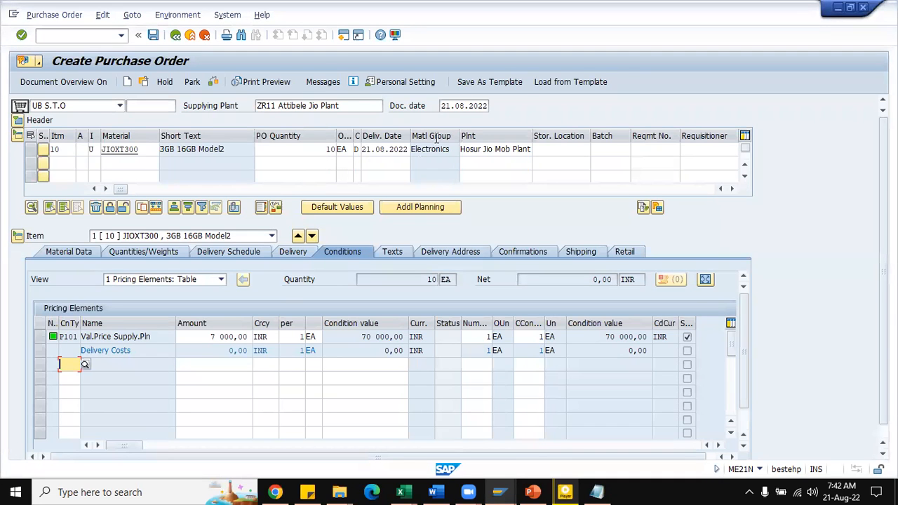
Step: Return to the purchase order and open another session with transaction MMBE
left_click(342, 38)
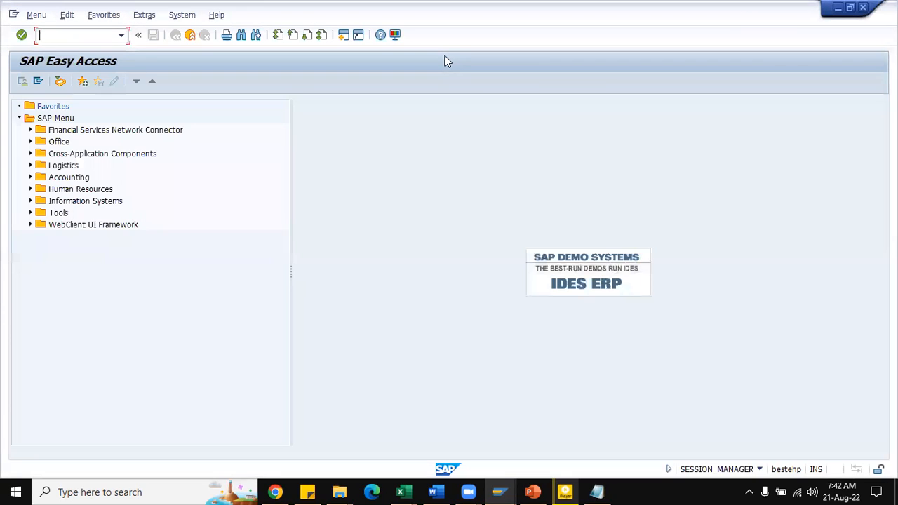
type("MMBE")
key("Return")
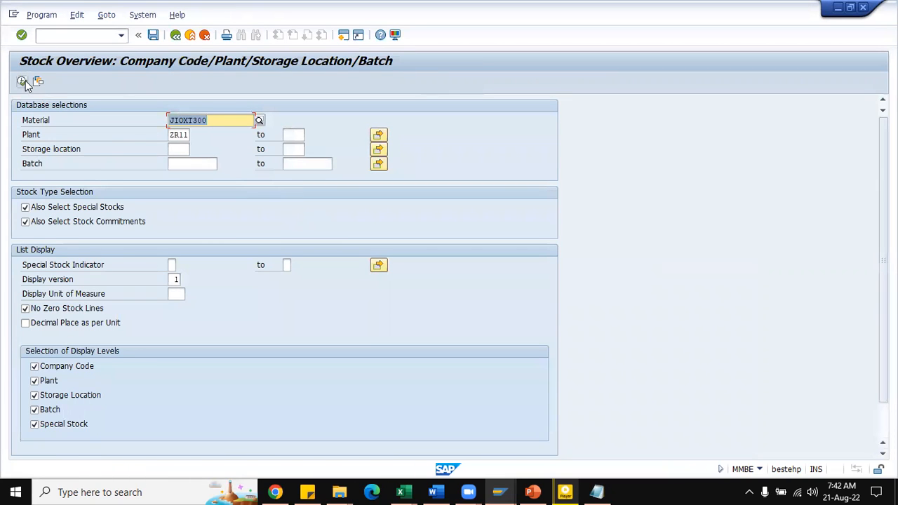
Step: Display the stock overview of material JIOXT300 for plant ZR01 and examine the unrestricted-use stock of its batches
left_click(179, 134)
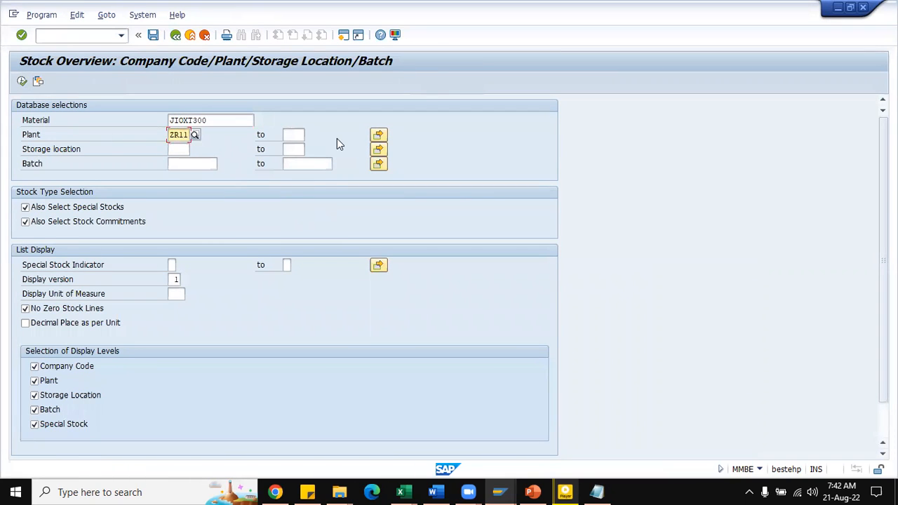
type("01")
key("Return")
left_click(22, 81)
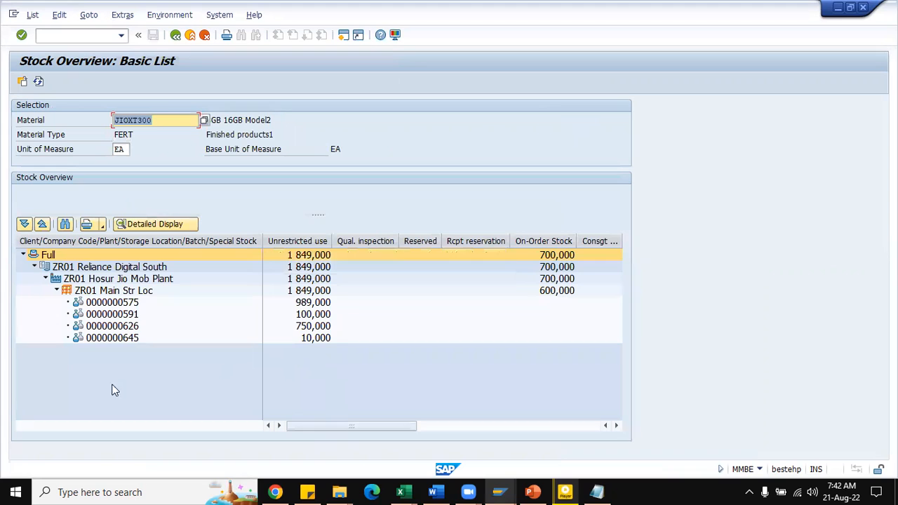
left_click(316, 327)
left_click(124, 341)
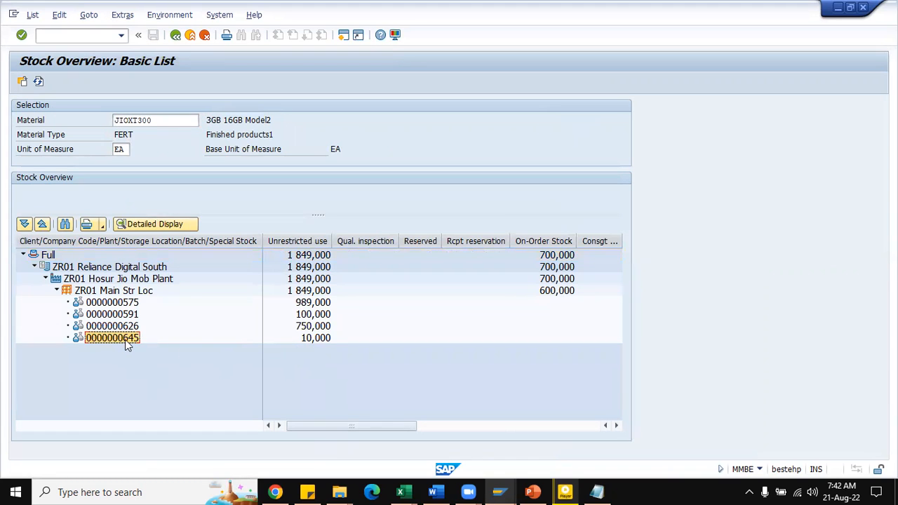
left_click(316, 339)
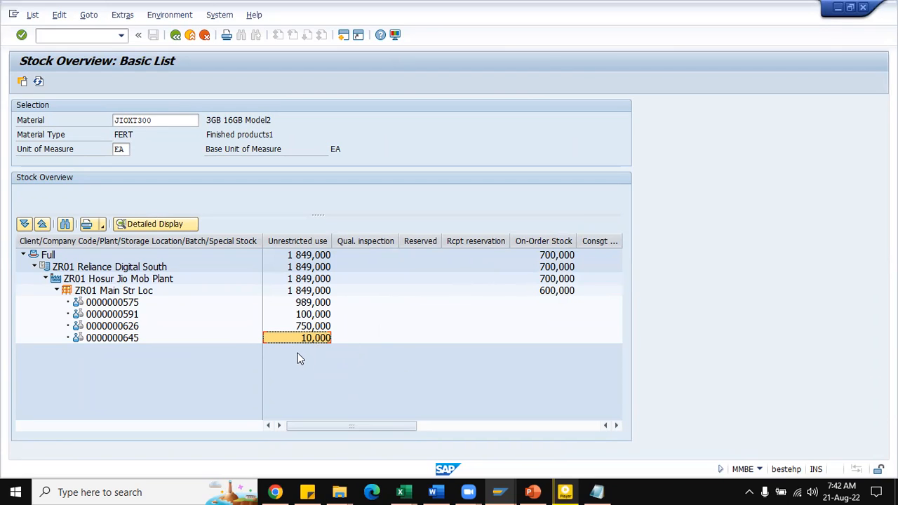
Step: Back in the purchase order session, check and save the stock transport order, and copy its number from the message details
key("alt+Tab")
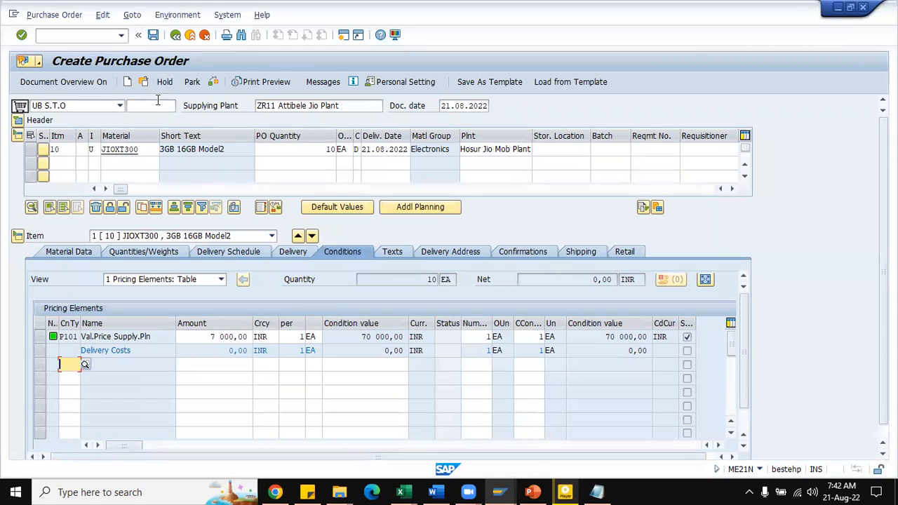
left_click(214, 83)
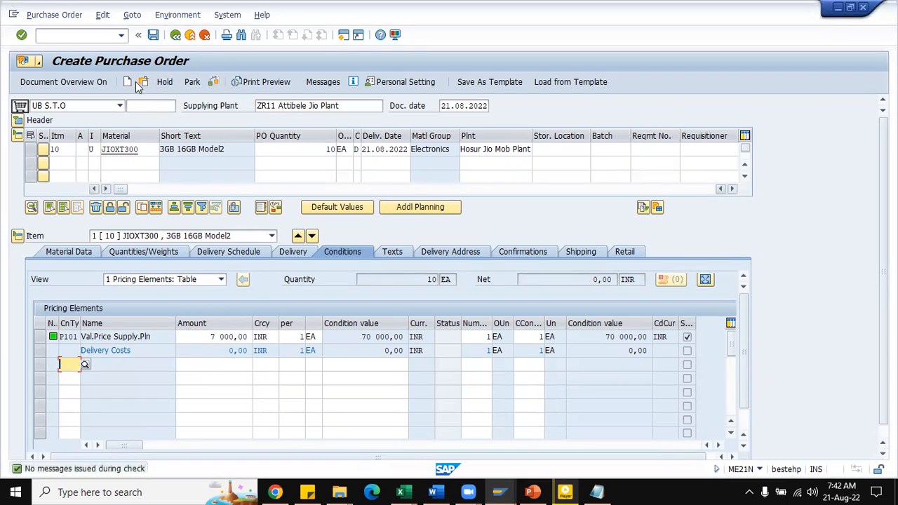
left_click(150, 40)
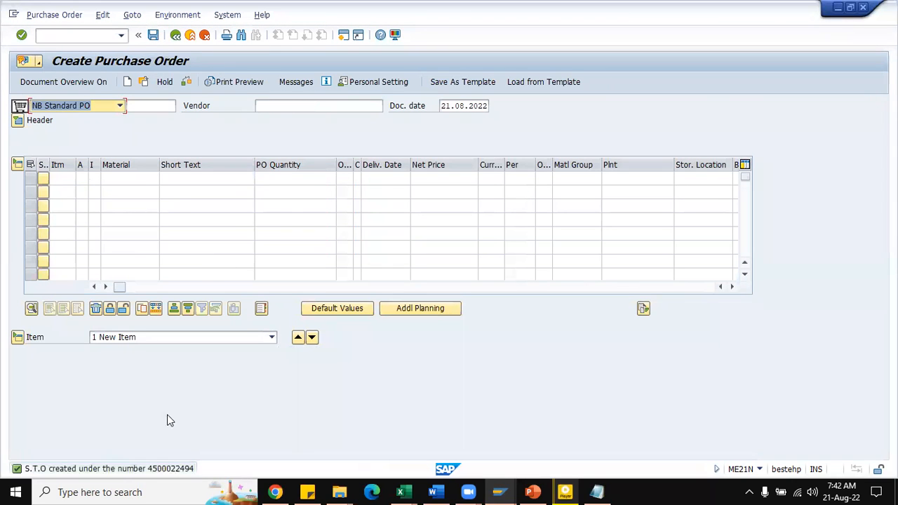
left_click(140, 467)
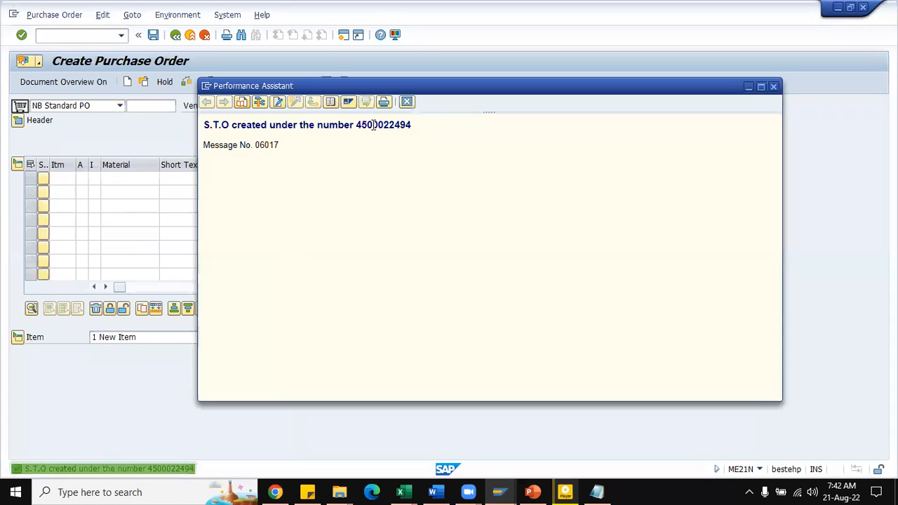
double_click(374, 127)
key("ctrl+c")
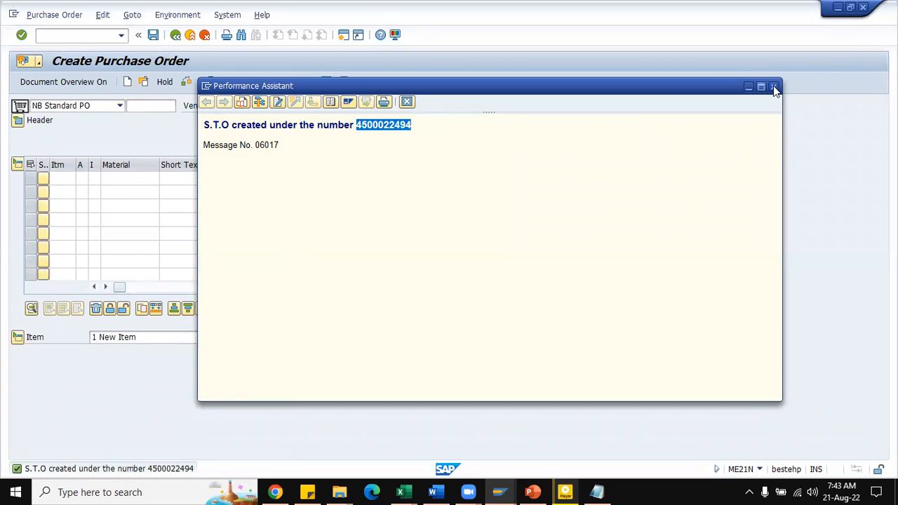
Step: Switch to the SD Notes.xlsx workbook in Excel, record "STO PO -" followed by the copied order number in cell F892, and save
mouse_move(403, 491)
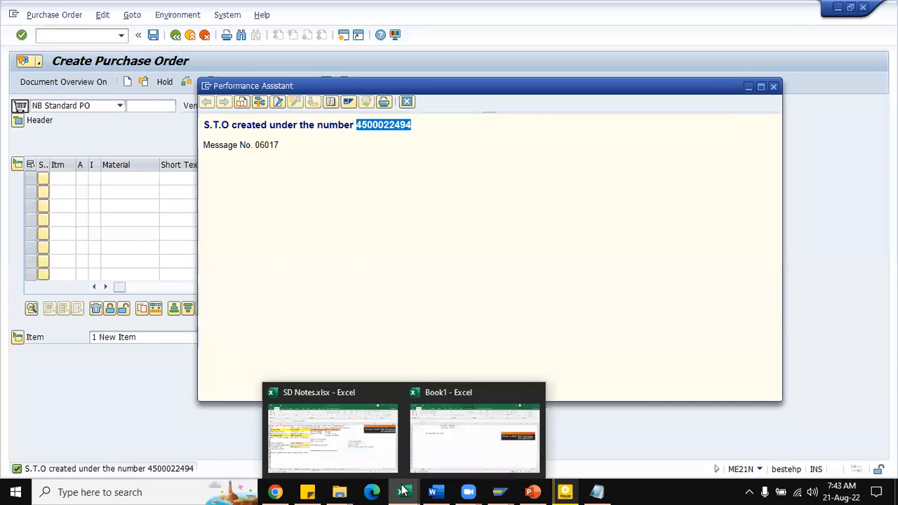
left_click(332, 429)
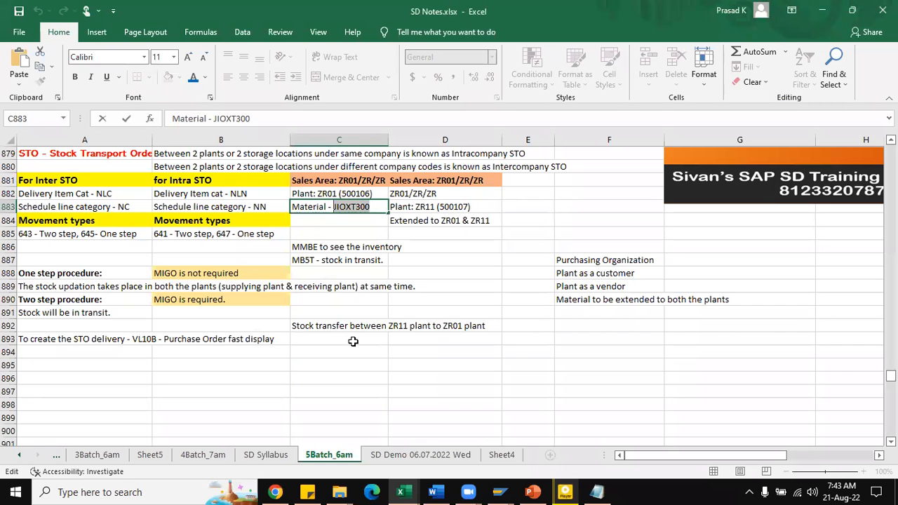
left_click(582, 327)
type("sto")
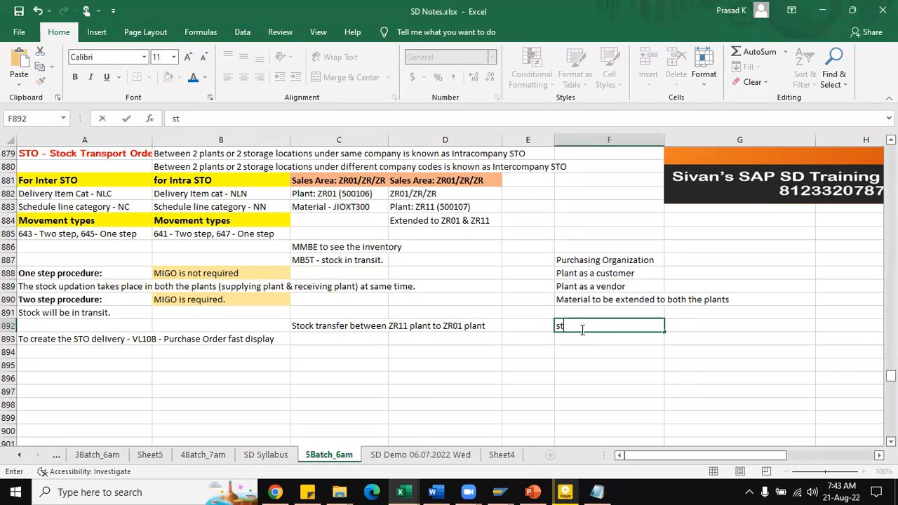
key("BackSpace")
key("BackSpace")
key("BackSpace")
type("STO PO -")
key("ctrl+v")
key("ctrl+s")
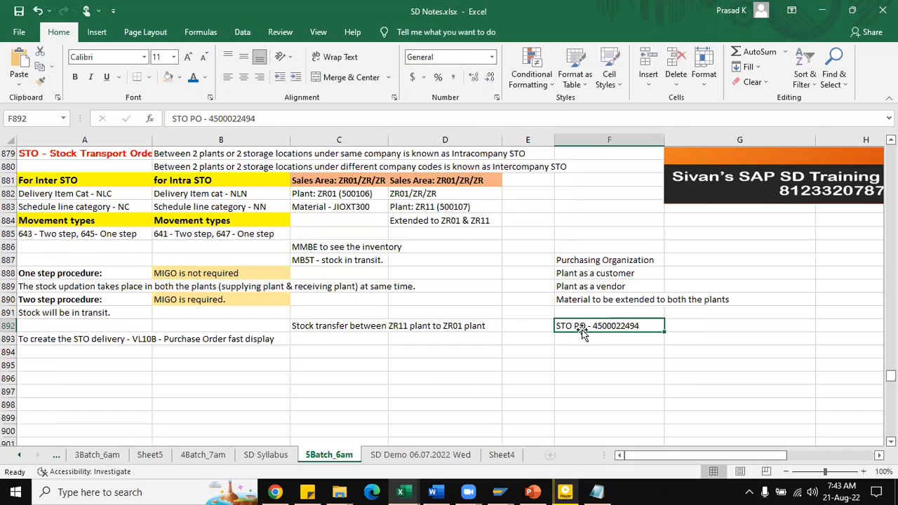
Step: Switch back to SAP, leave the purchase order transaction and start transaction VL10B
key("alt+Tab")
left_click(89, 36)
type("/n")
key("Return")
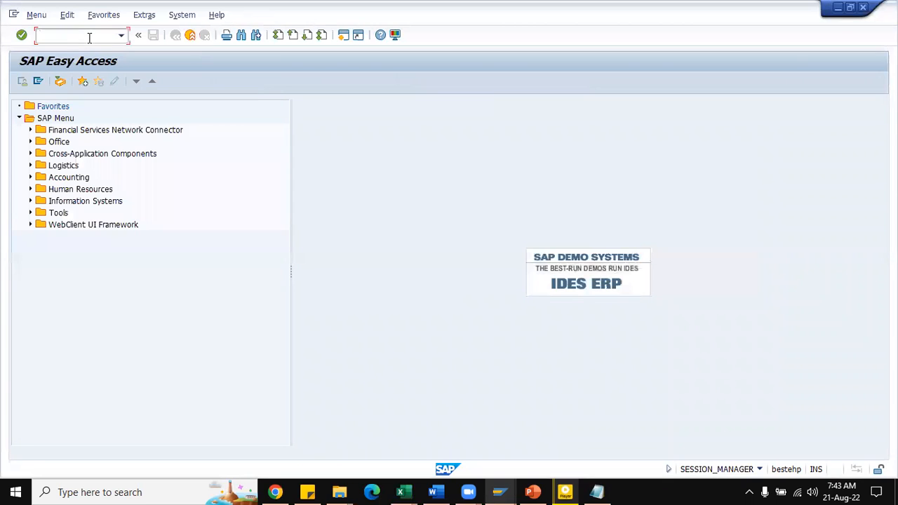
type("VL10B")
key("Return")
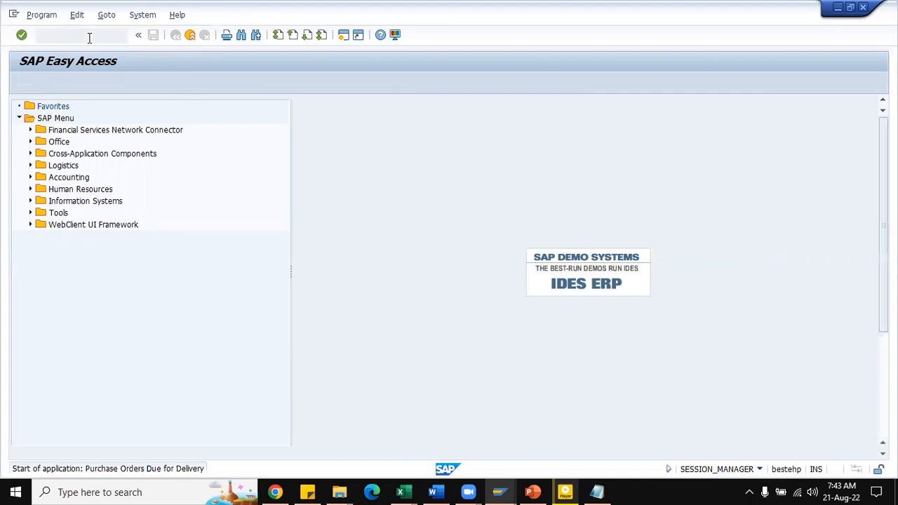
Step: List the purchase orders due for delivery for shipping point ZR01, using the copied order number as the purchasing document
type("Z")
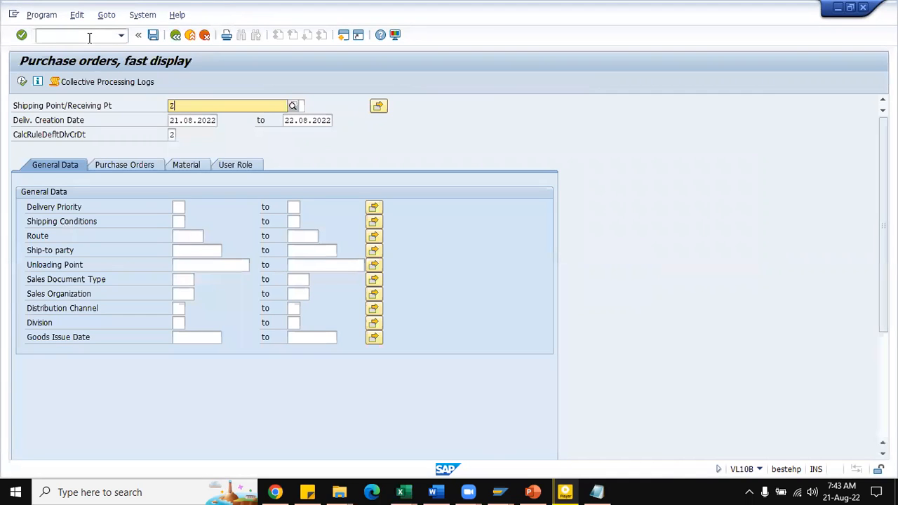
type("R01")
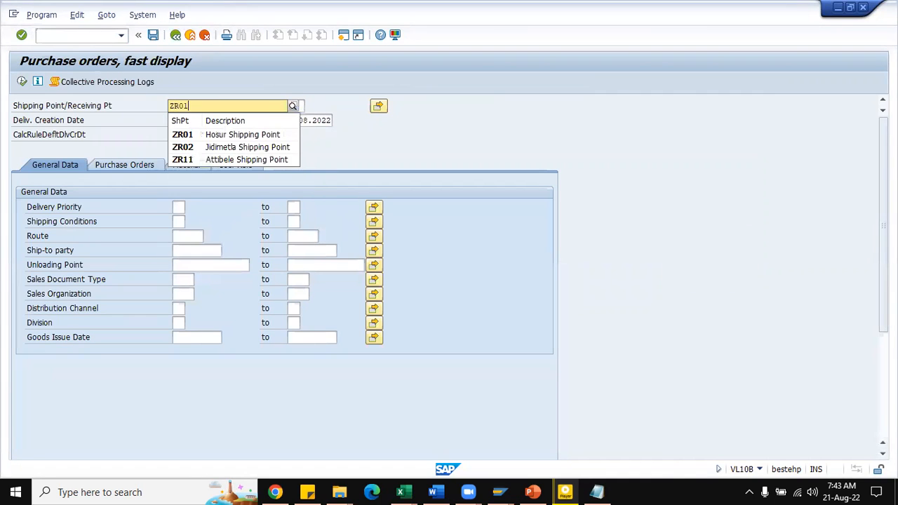
key("Tab")
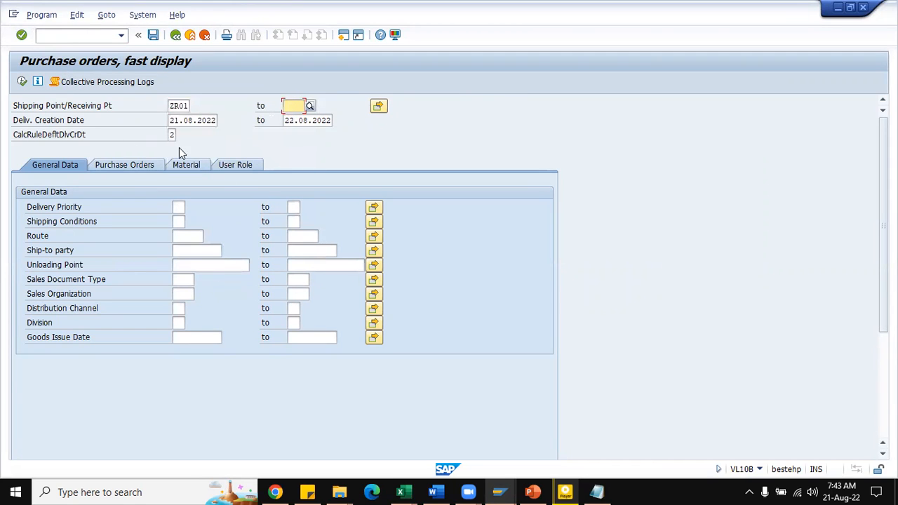
left_click(117, 166)
left_click(190, 209)
key("ctrl+v")
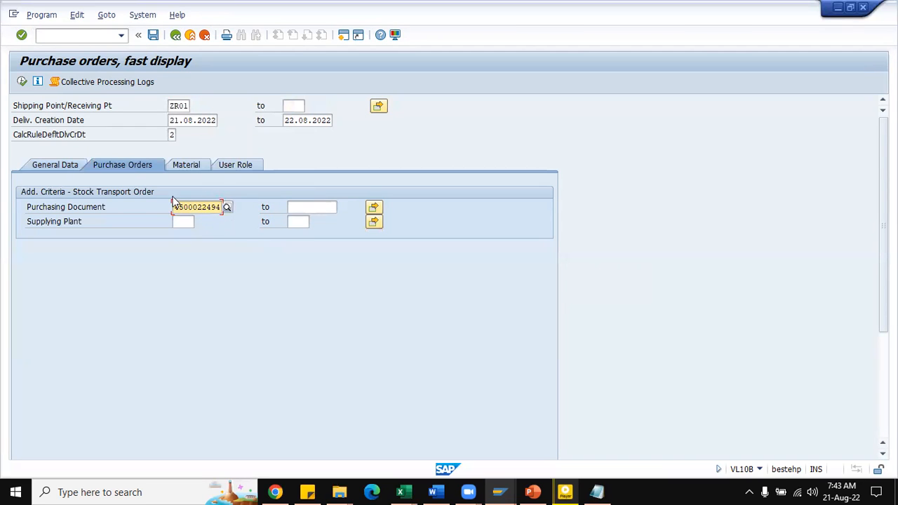
left_click(24, 82)
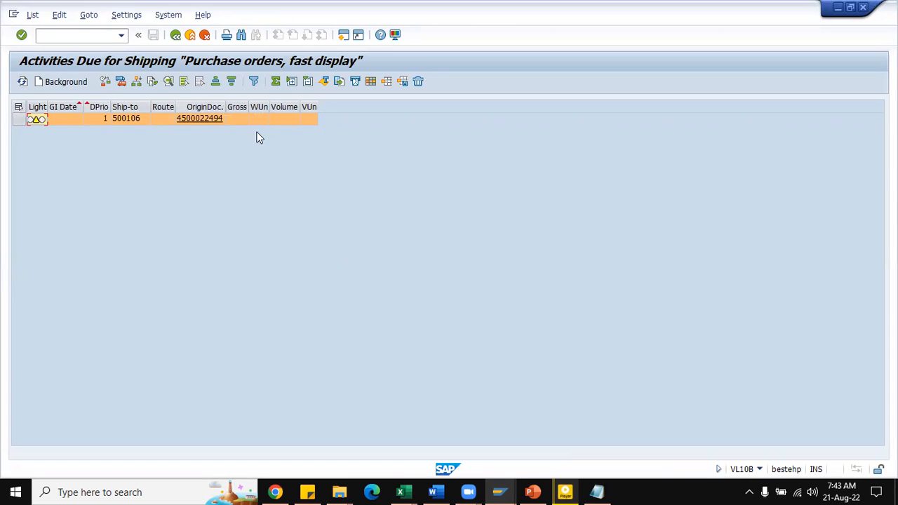
Step: Show and widen the sales document column in the shipping due list, and select the stock transport order's row
left_click(124, 83)
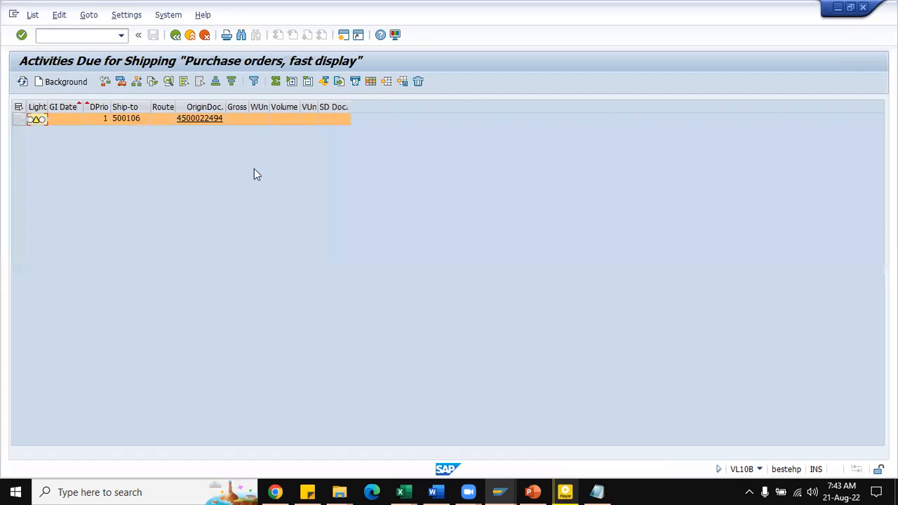
left_click_drag(349, 107, 390, 107)
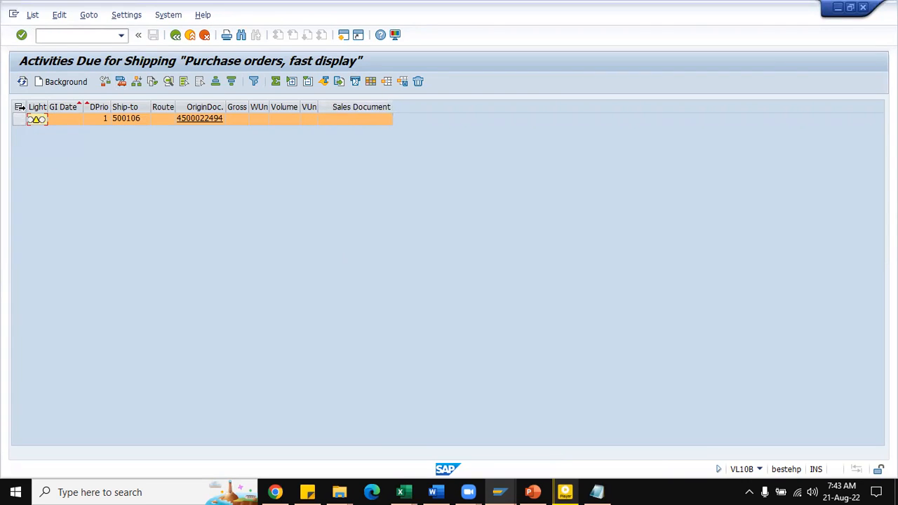
left_click(19, 112)
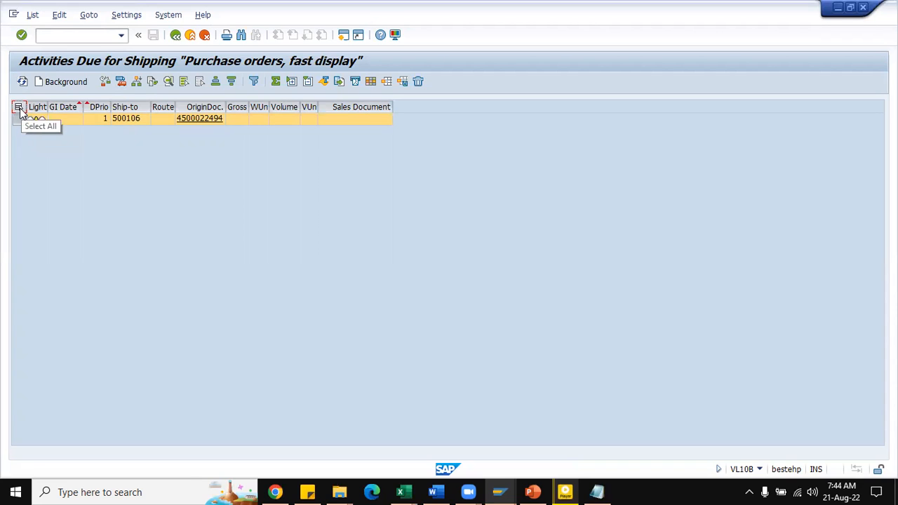
Step: Create the delivery for the selected stock transport order in the background, open the delivery and select its number for copying
left_click(57, 83)
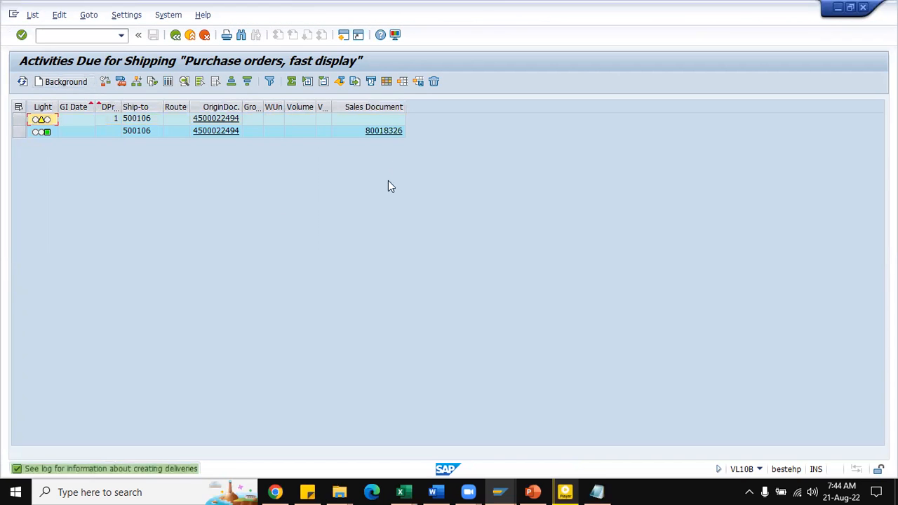
left_click(383, 137)
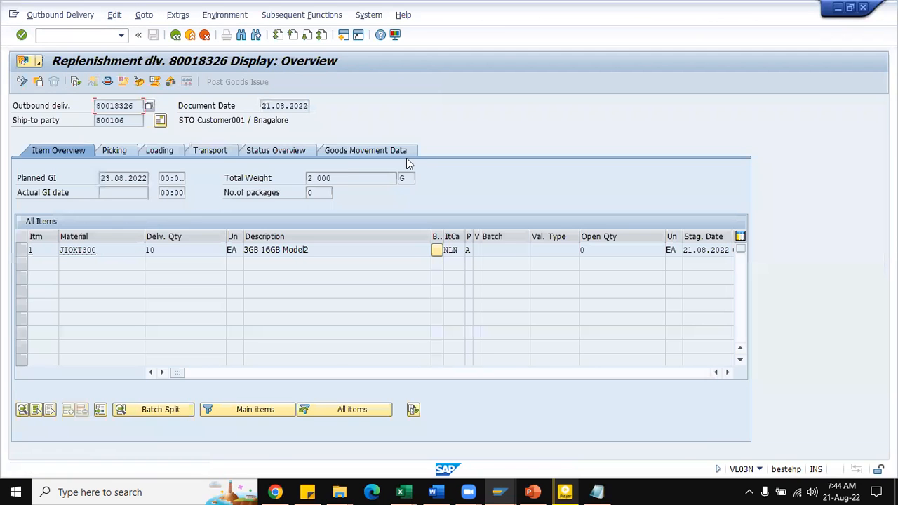
left_click_drag(134, 105, 96, 105)
key("ctrl+c")
Step: Switch to the SD Notes.xlsx workbook in Excel and record "Delivery - " followed by the copied delivery number in cell F893
key("alt+Tab")
left_click(593, 341)
type("dE")
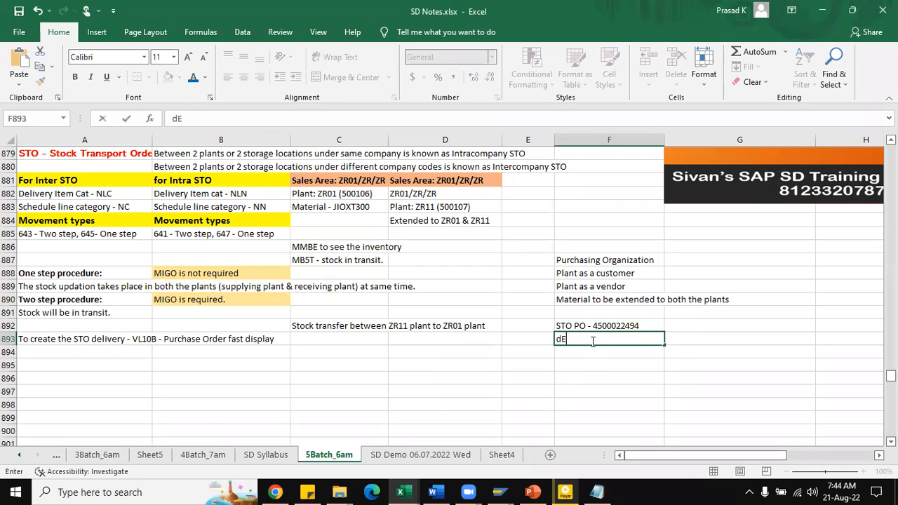
type("LIVERY -")
key("ctrl+v")
left_click(591, 341)
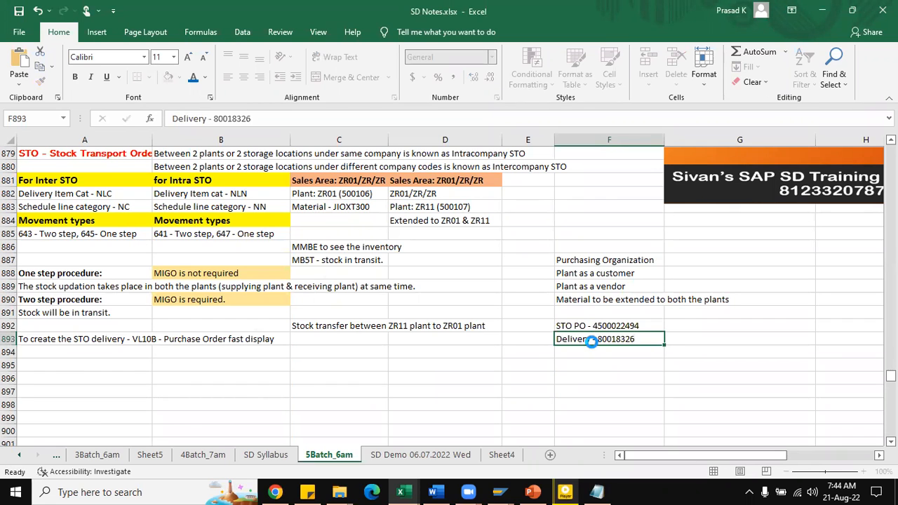
Step: Switch back to SAP and review the delivery's goods movement data and its header processing, shipment and administration details
key("alt+Tab")
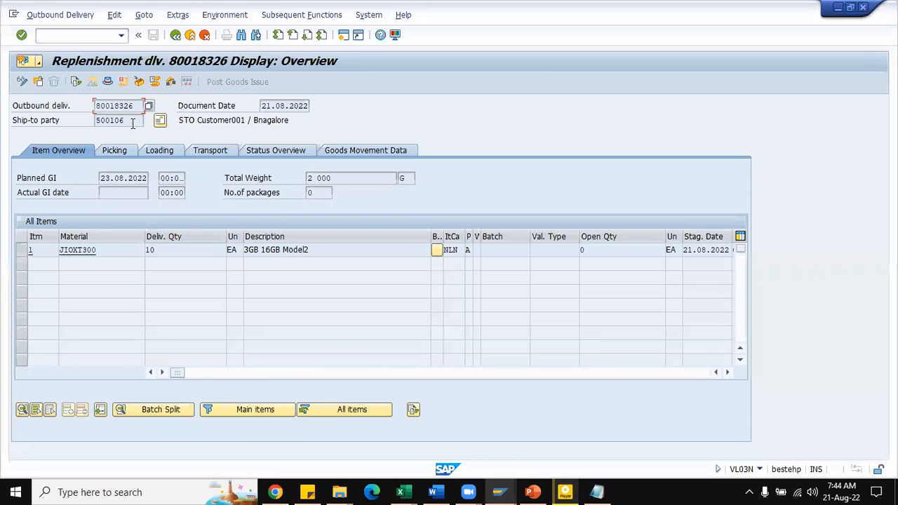
left_click(368, 150)
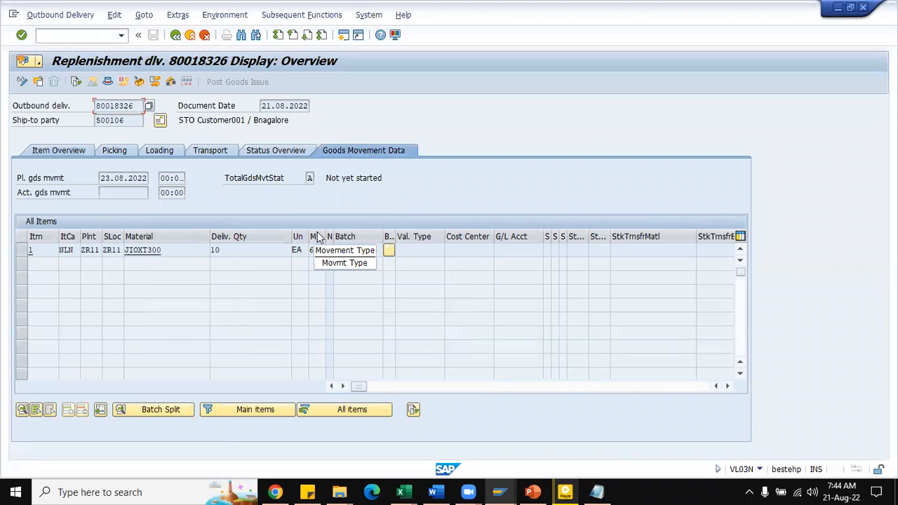
left_click(83, 152)
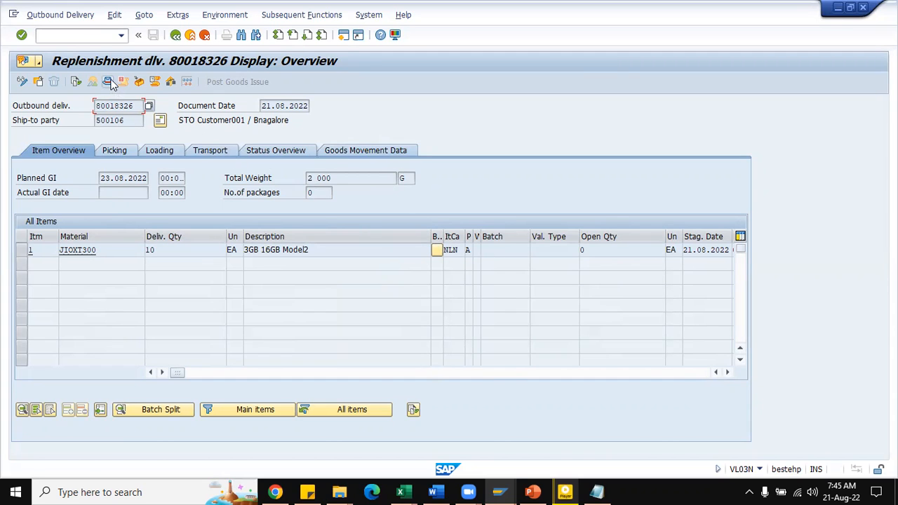
left_click(149, 105)
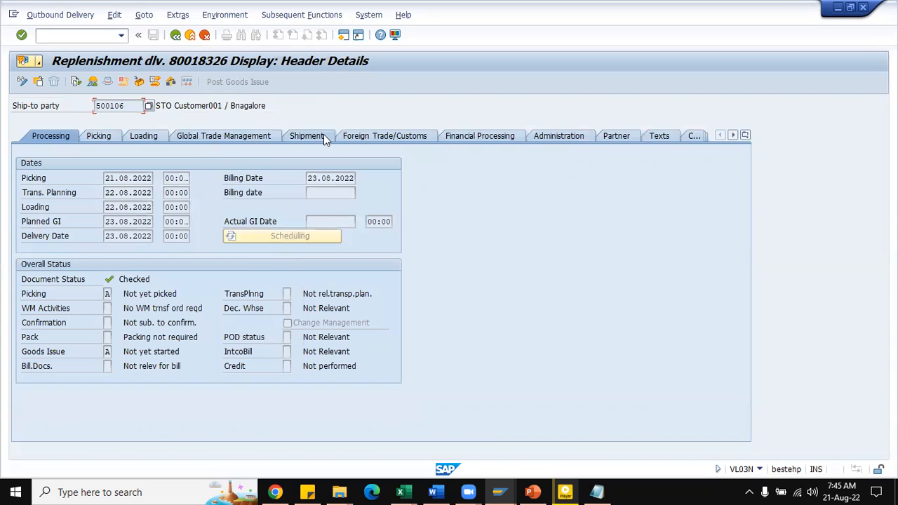
left_click(324, 138)
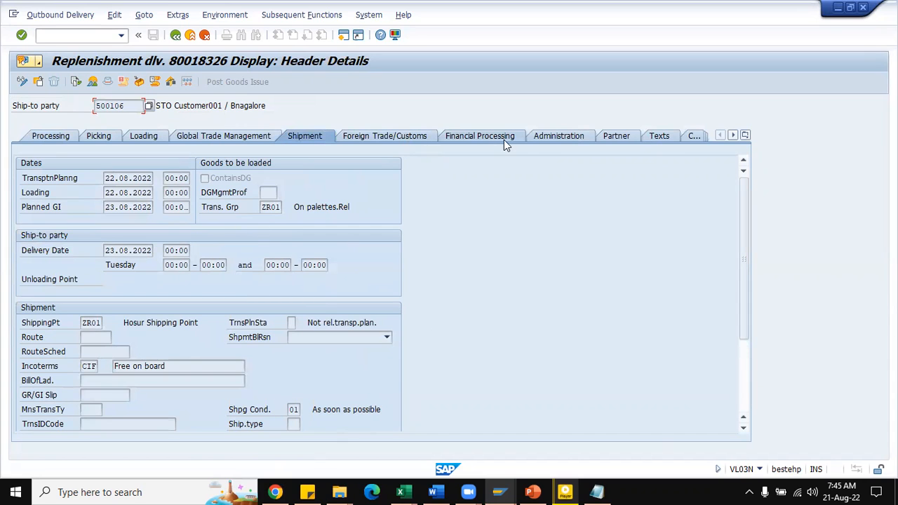
left_click(555, 135)
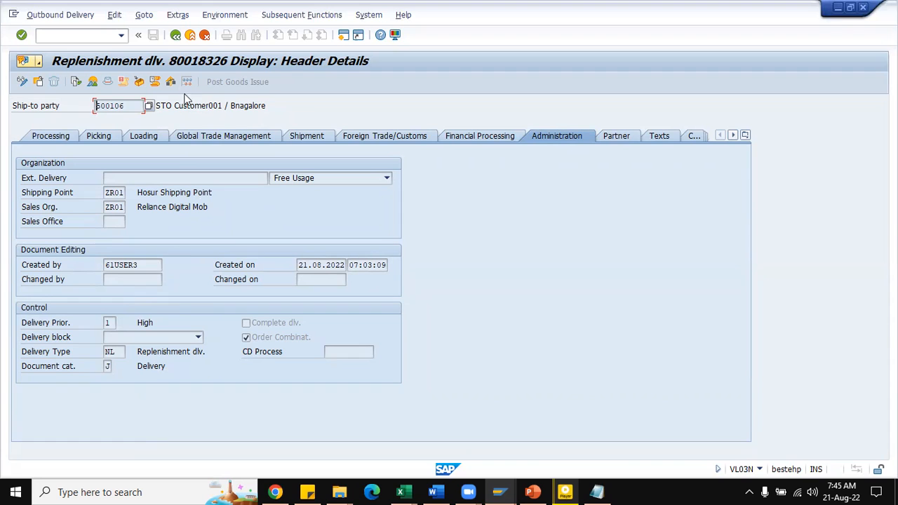
left_click(176, 34)
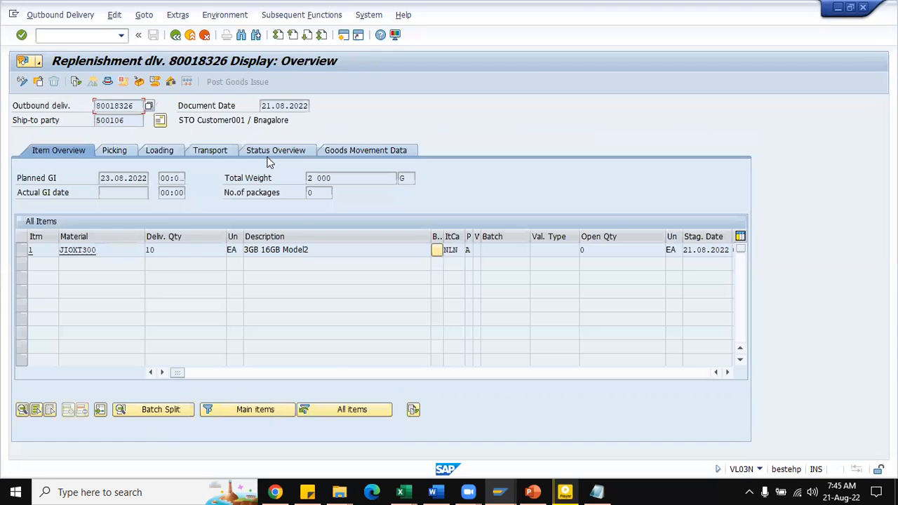
Step: Switch the replenishment delivery from display to change mode and try to post its goods issue
left_click(77, 15)
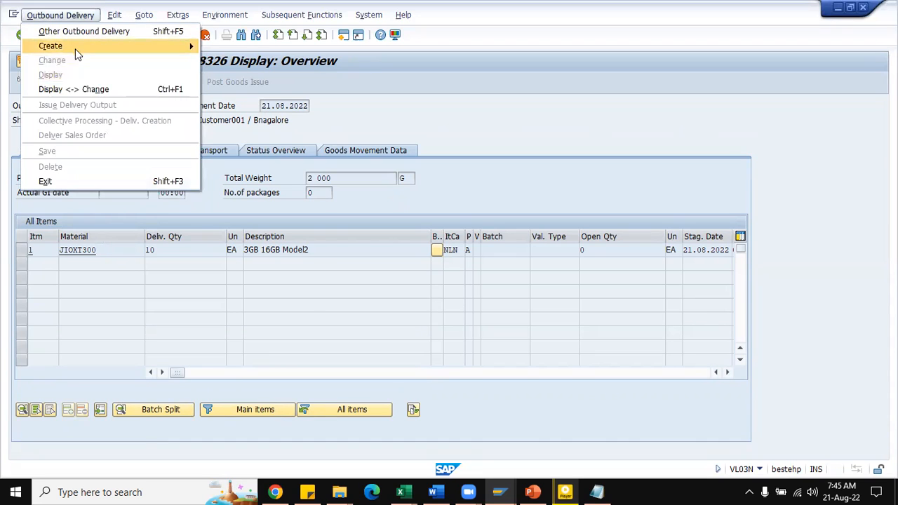
left_click(94, 89)
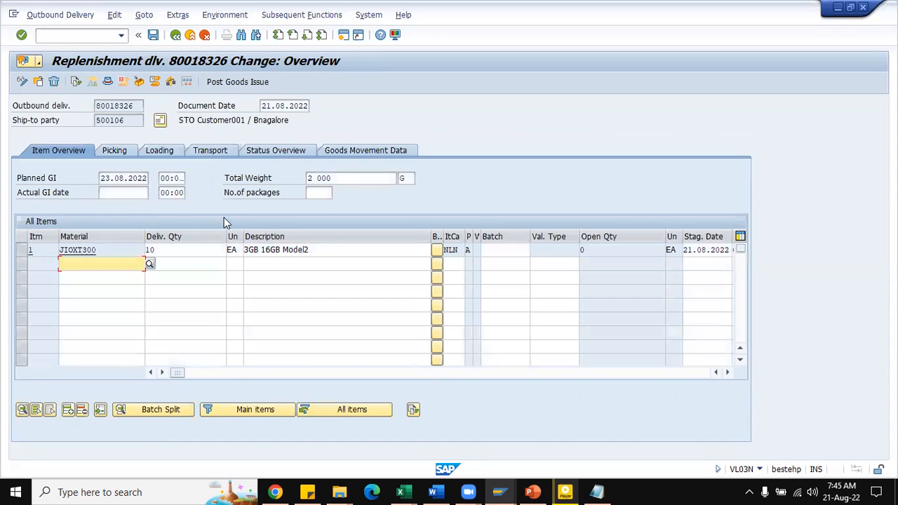
left_click(116, 193)
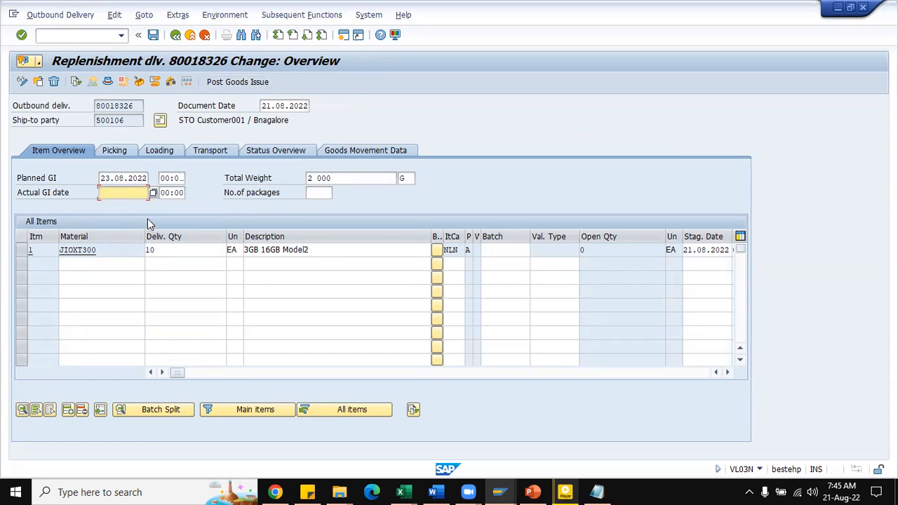
key("space")
left_click(224, 85)
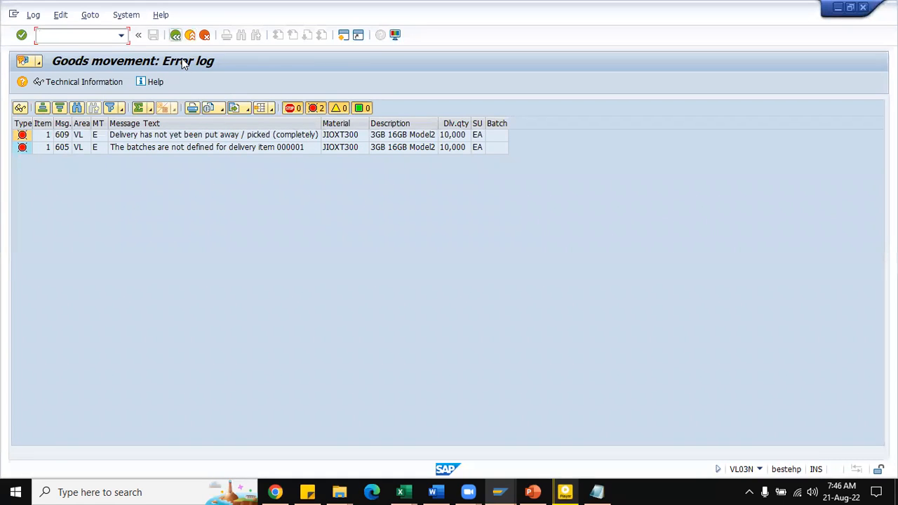
left_click(176, 35)
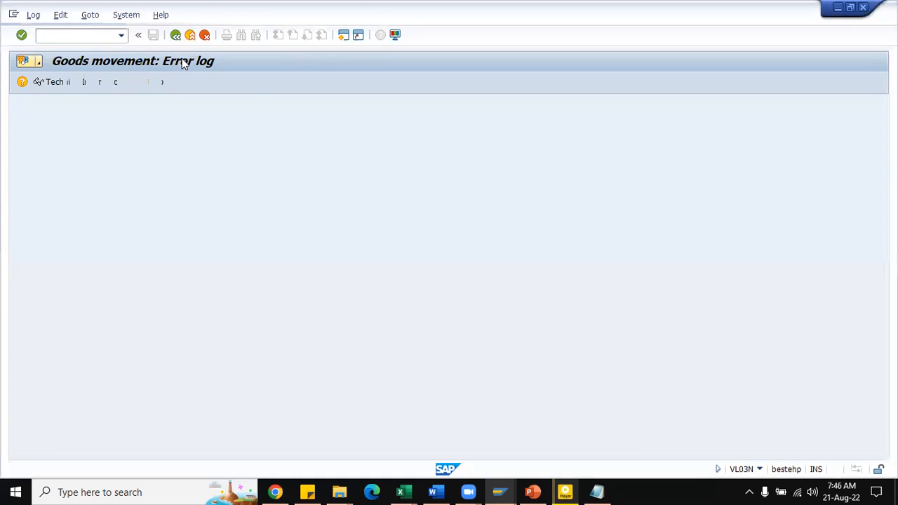
left_click(508, 251)
left_click(508, 252)
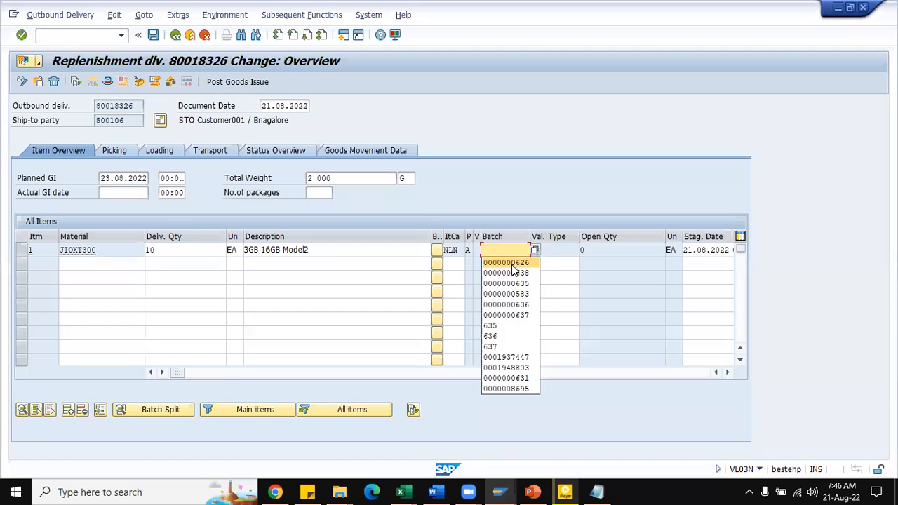
left_click(512, 264)
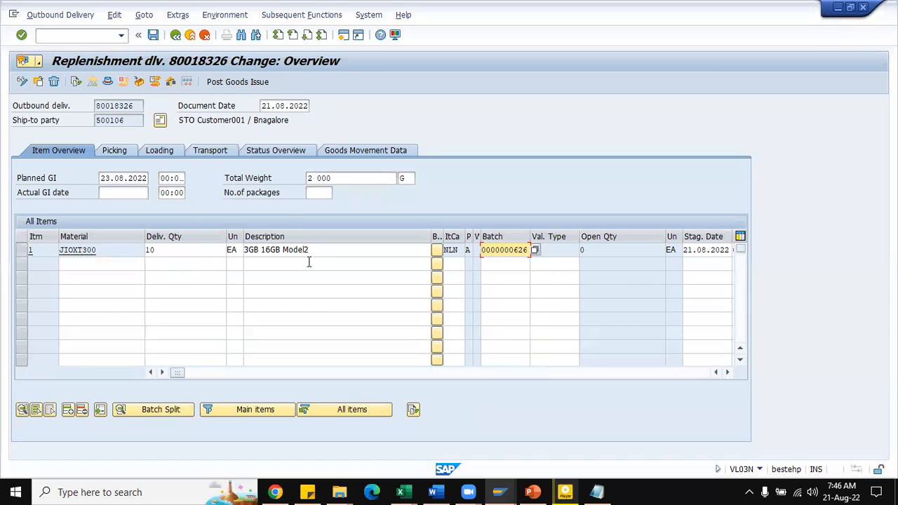
key("Return")
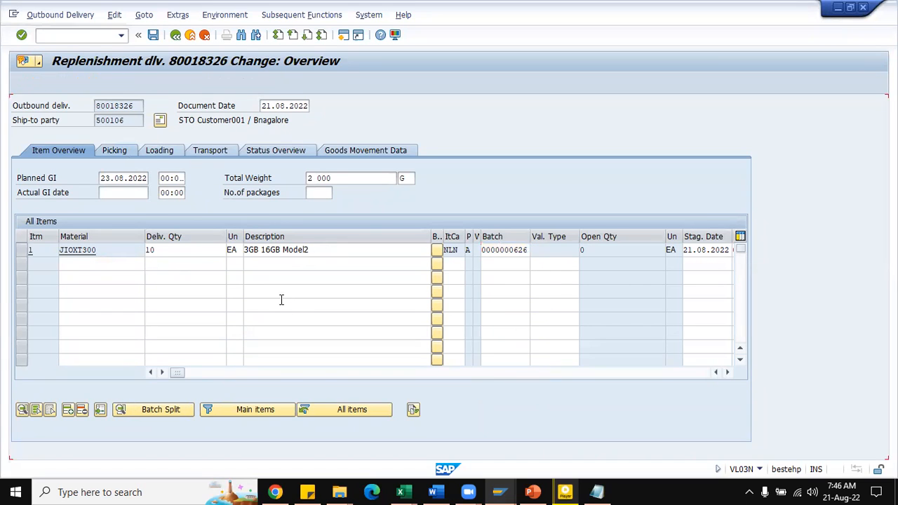
left_click(303, 250)
type("10")
key("Return")
key("Return")
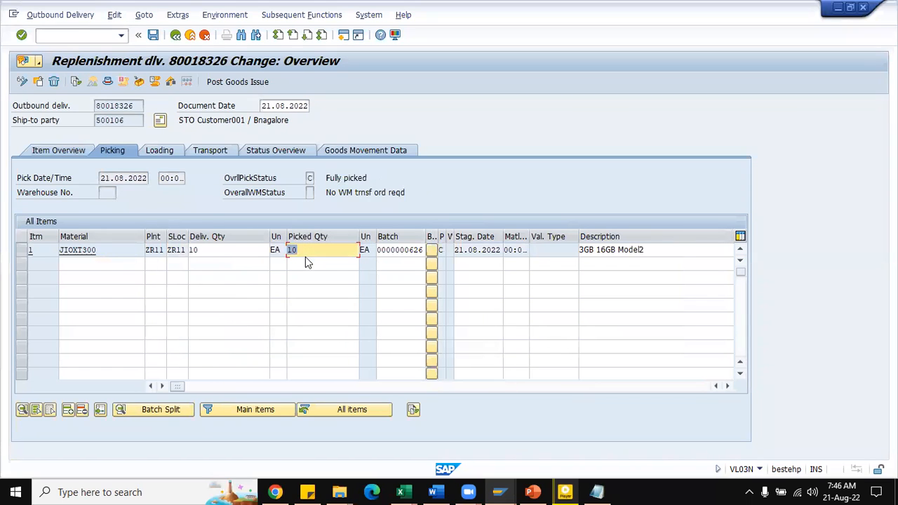
Step: Return to the item overview and try to post the goods issue for the picked delivery
left_click(73, 148)
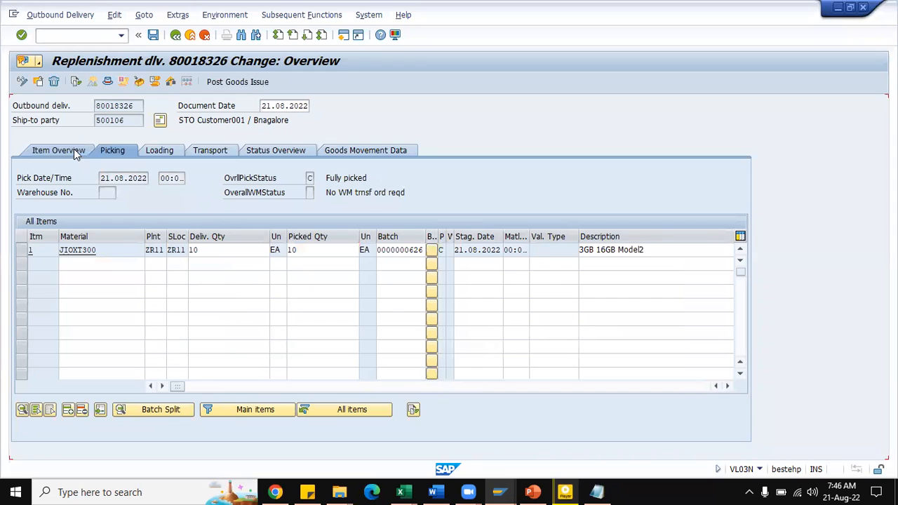
left_click(219, 82)
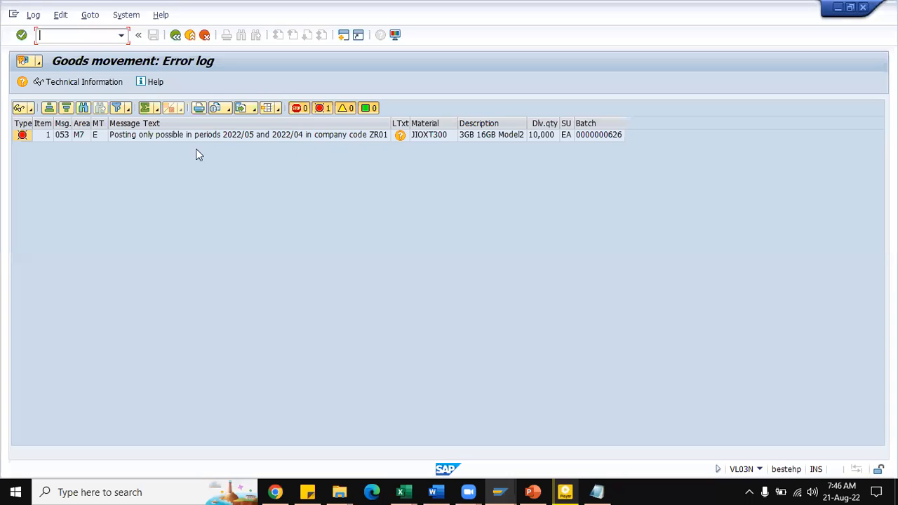
left_click(176, 35)
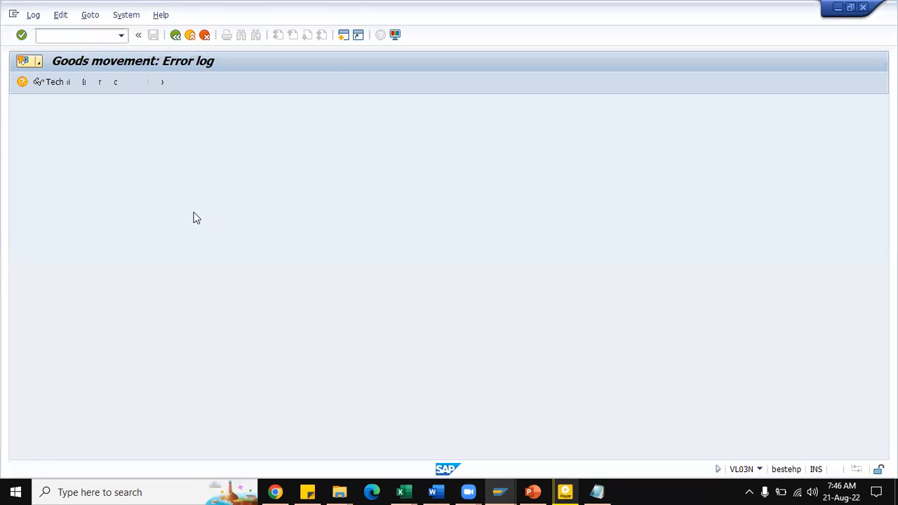
Step: Set the delivery's actual goods issue date to 04.05.2015 and try to post the goods issue
left_click(133, 193)
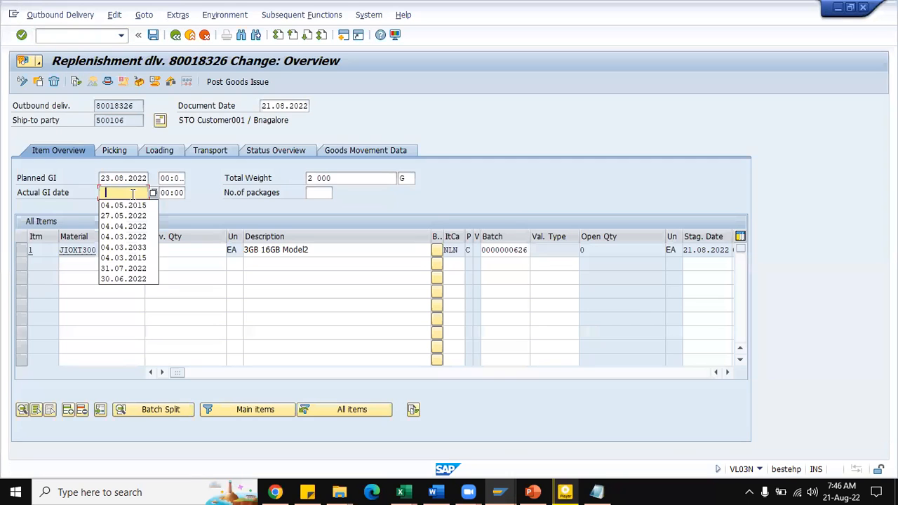
left_click(135, 207)
key("Return")
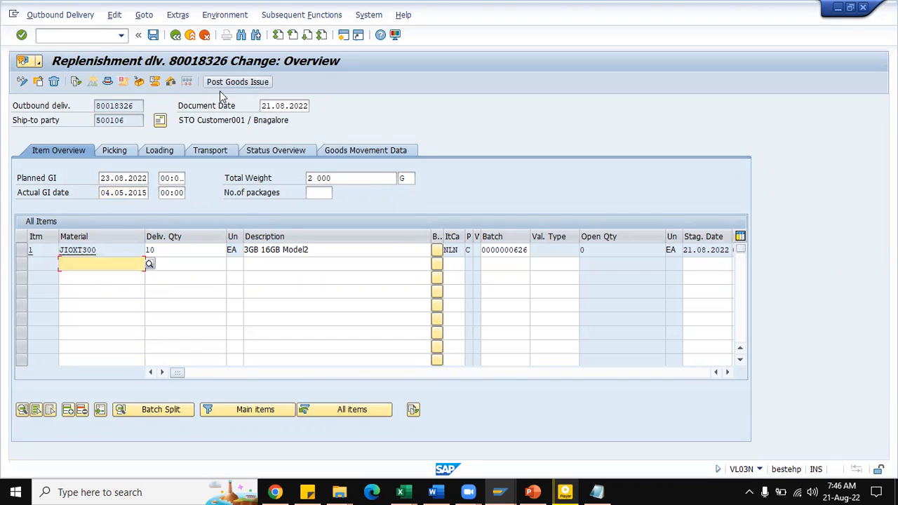
left_click(220, 82)
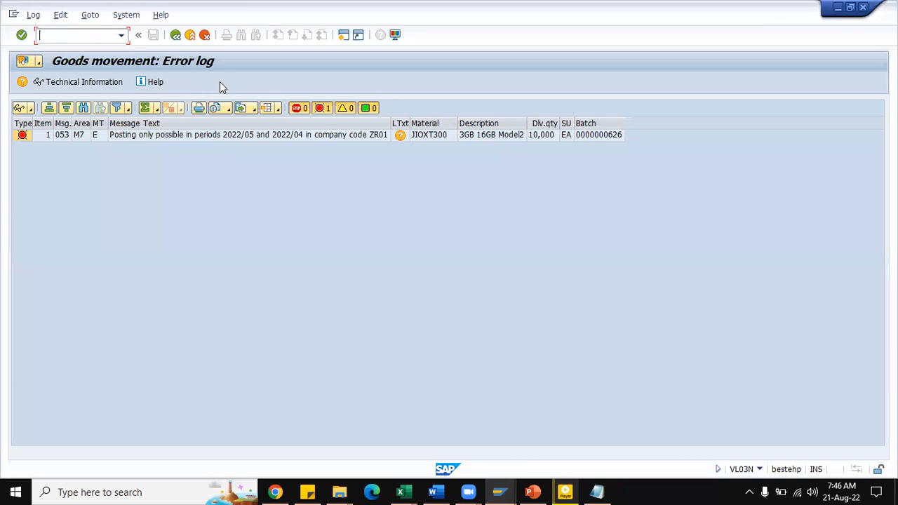
left_click(176, 37)
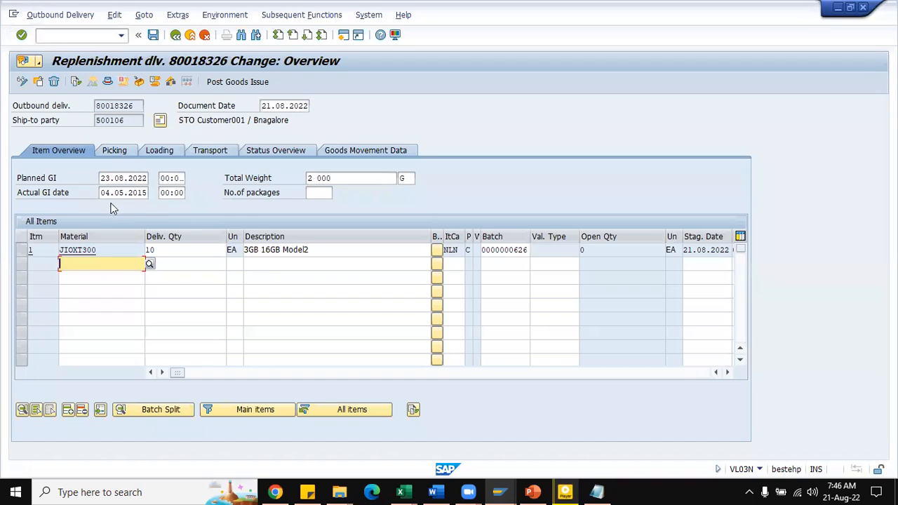
Step: Set the delivery's actual goods issue date to 04.05.2022 and try to post the goods issue
left_click(140, 197)
key("BackSpace")
key("Delete")
type("22")
key("Return")
left_click(228, 82)
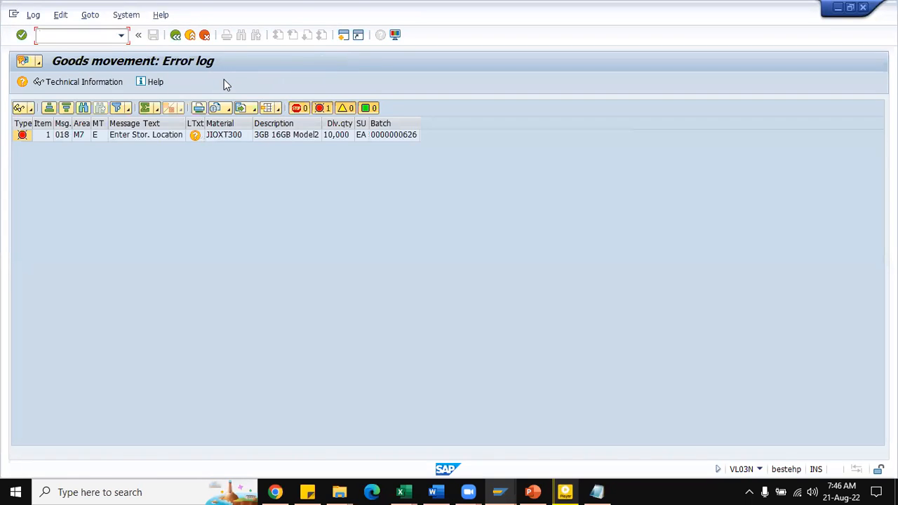
left_click(175, 35)
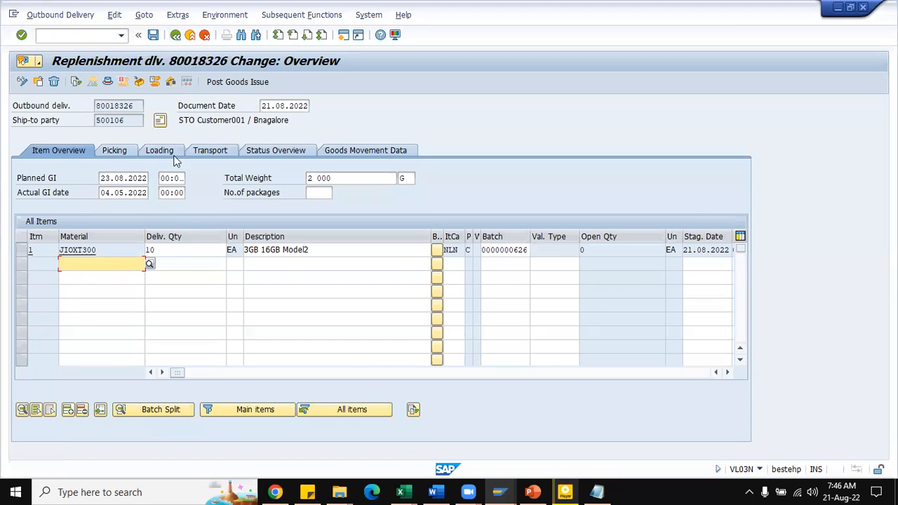
Step: Check the item's storage location in the picking data and try to post the goods issue again
left_click(108, 152)
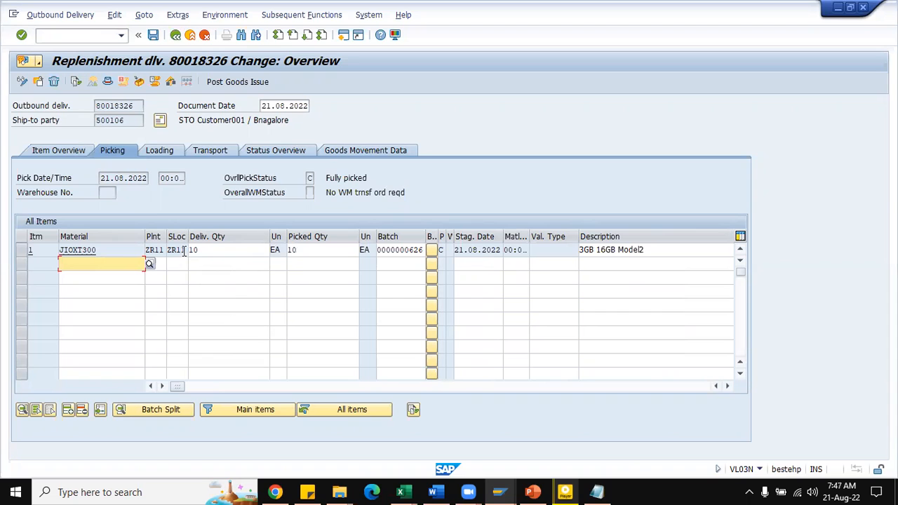
left_click(222, 81)
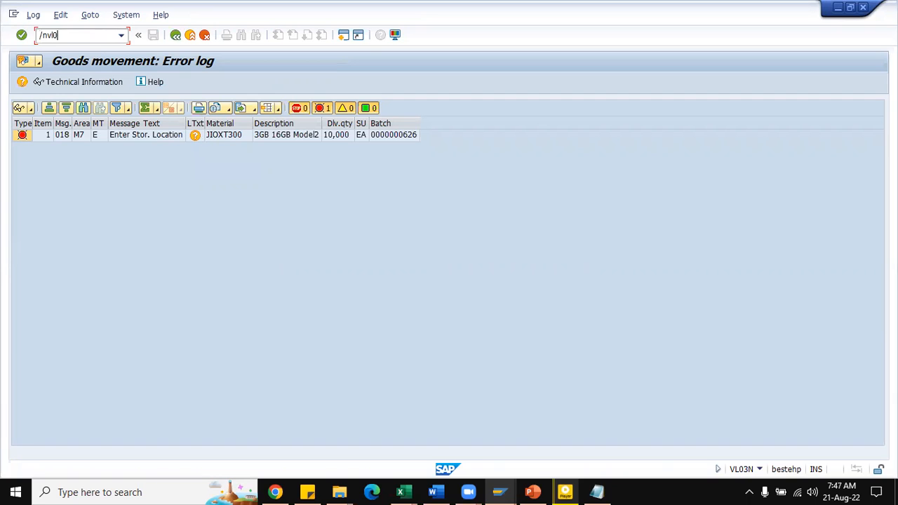
key("Return")
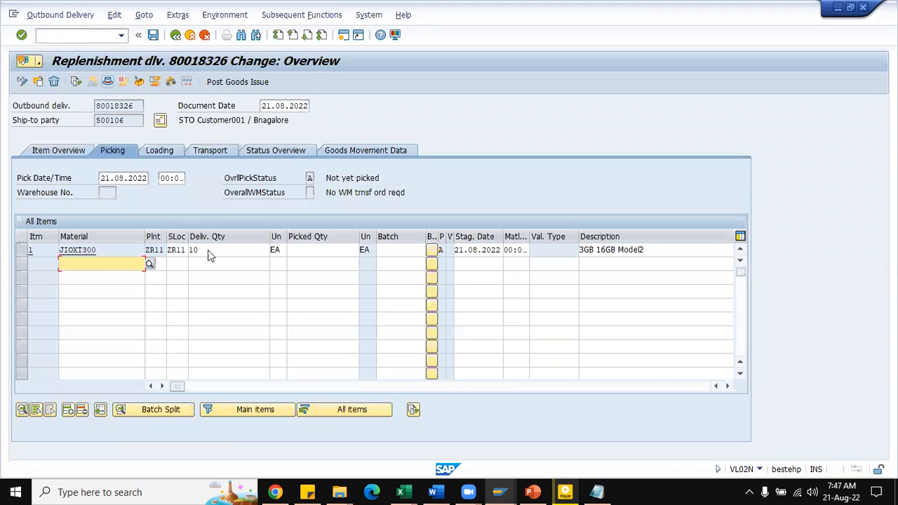
left_click(308, 252)
type("10")
key("Tab")
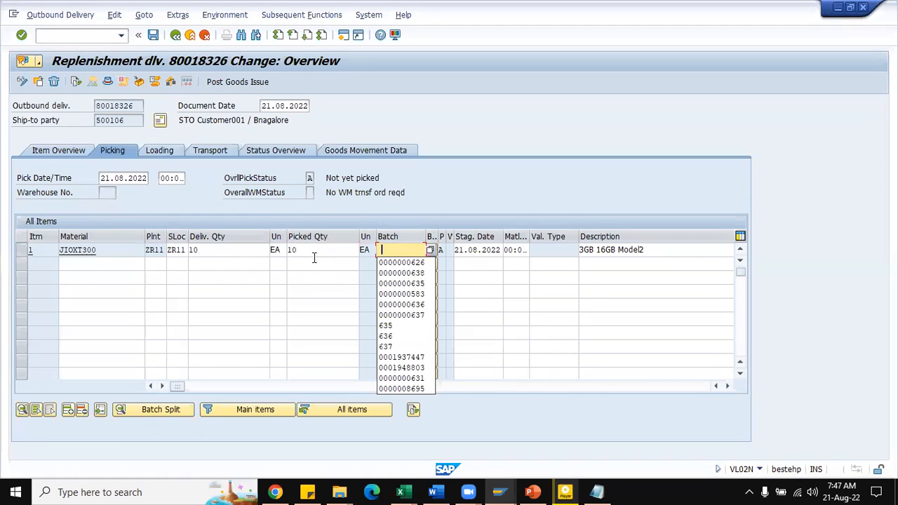
left_click(408, 263)
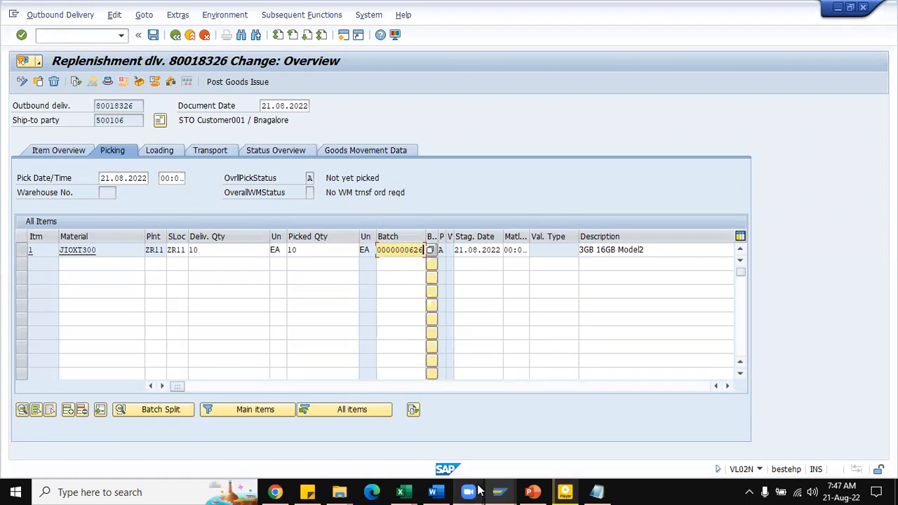
Step: Check the storage location and batch of JIOXT300 in the stock overview, and return to the delivery to view its status overview
left_click(511, 491)
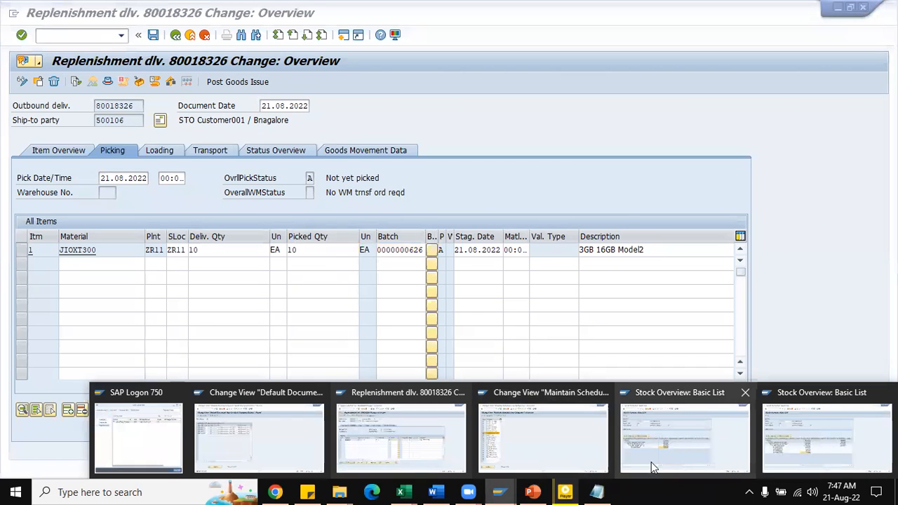
left_click(717, 458)
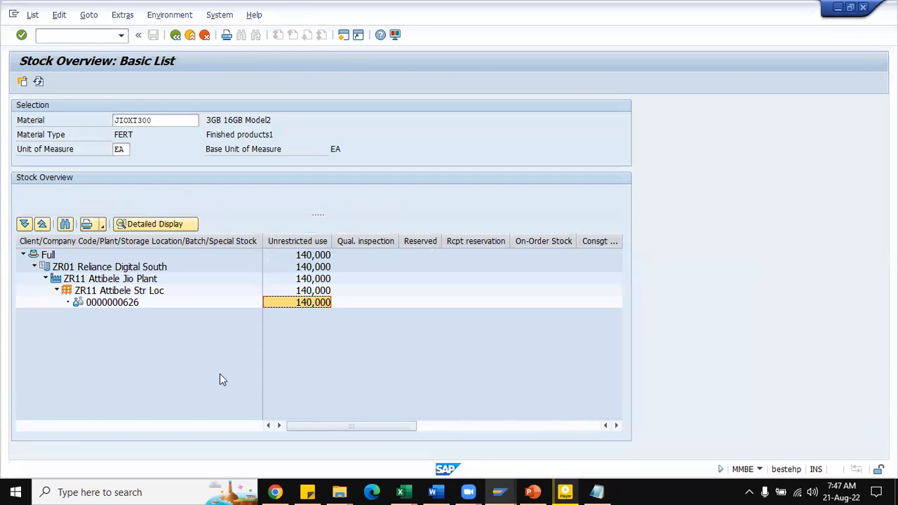
left_click_drag(112, 292, 84, 302)
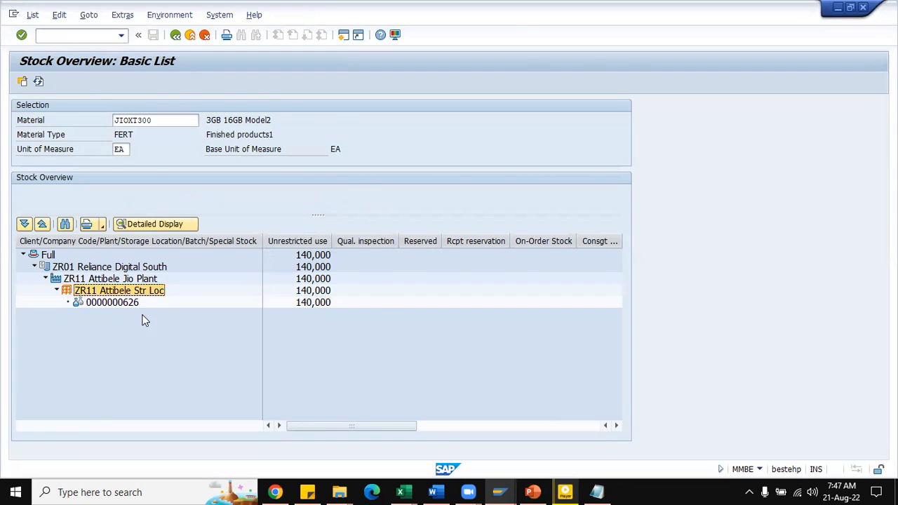
key("alt+Tab")
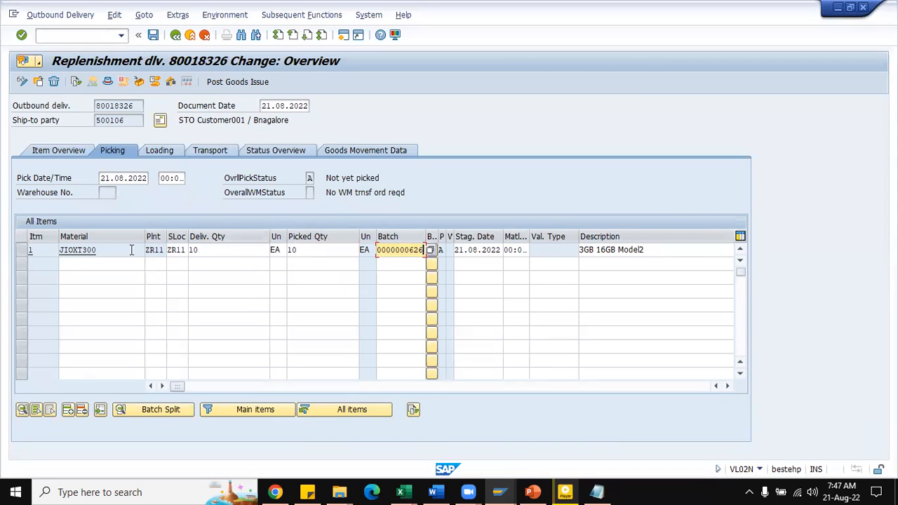
left_click(275, 151)
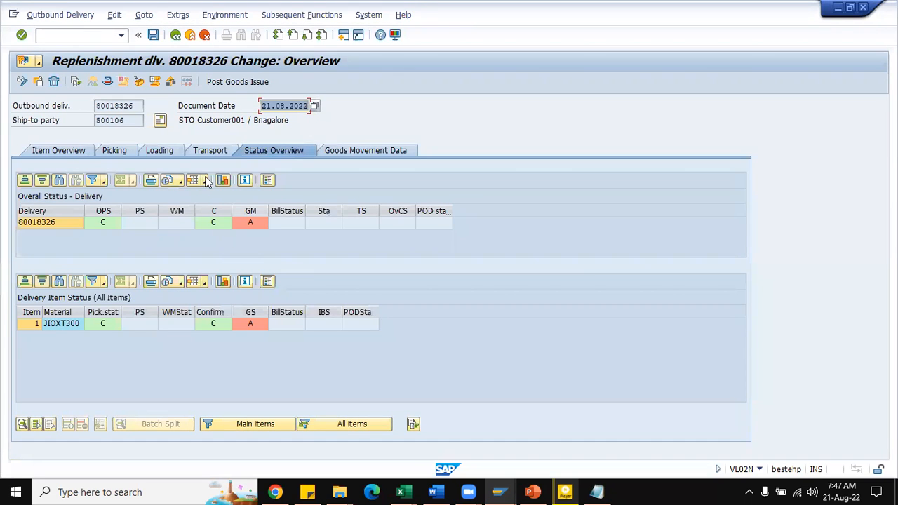
Step: Set the delivery's actual goods issue date to 04.05.2022 in the item overview and try to post the goods issue
left_click(62, 150)
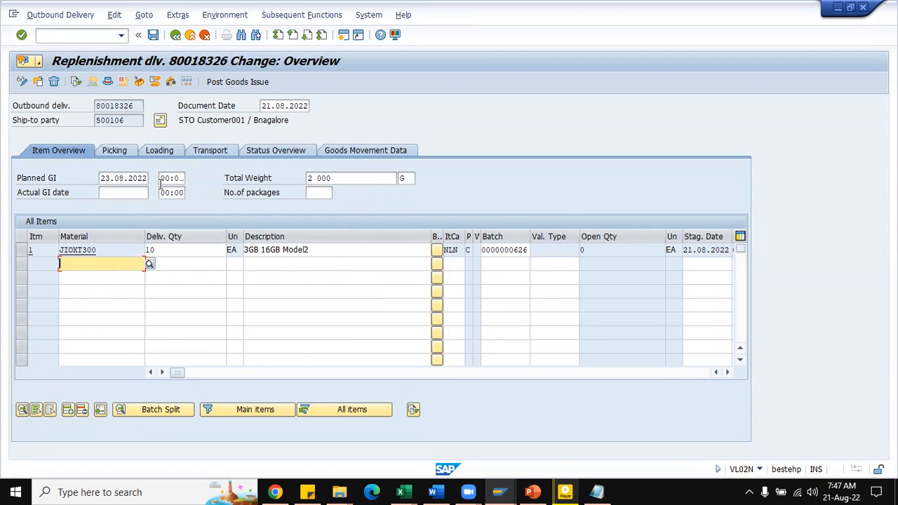
left_click(125, 192)
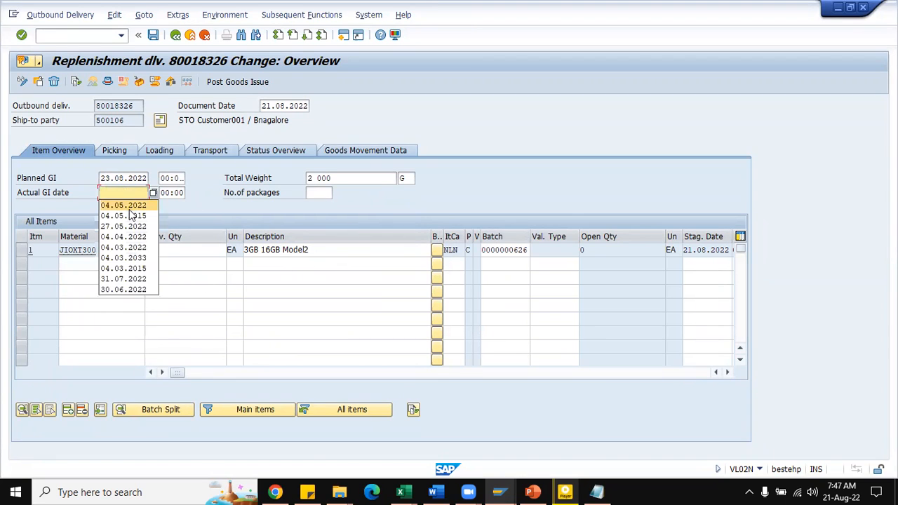
left_click(129, 208)
left_click(233, 80)
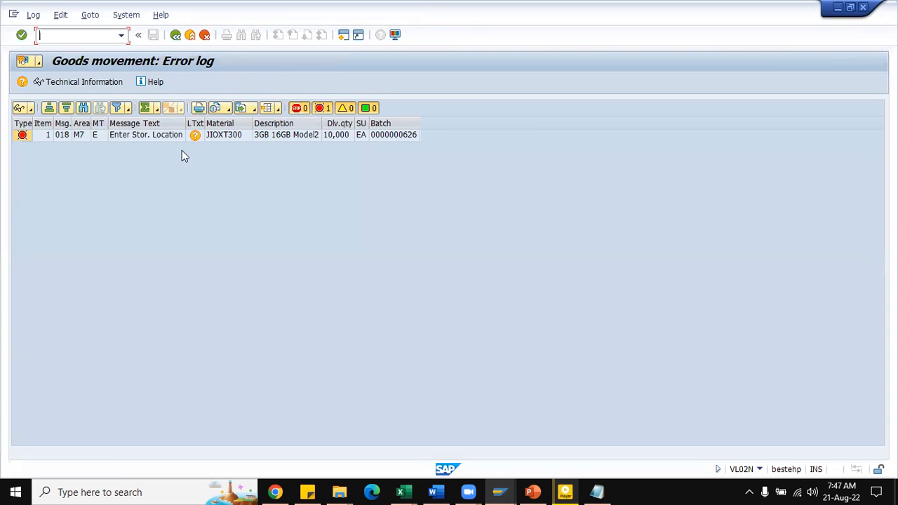
Step: Read the long text of the storage location message in the goods movement error log and return to the delivery
left_click(193, 136)
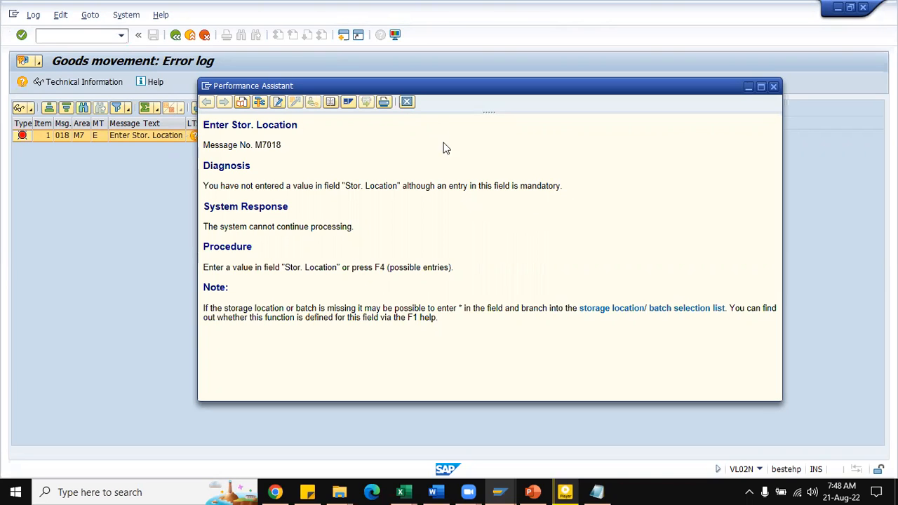
left_click(407, 102)
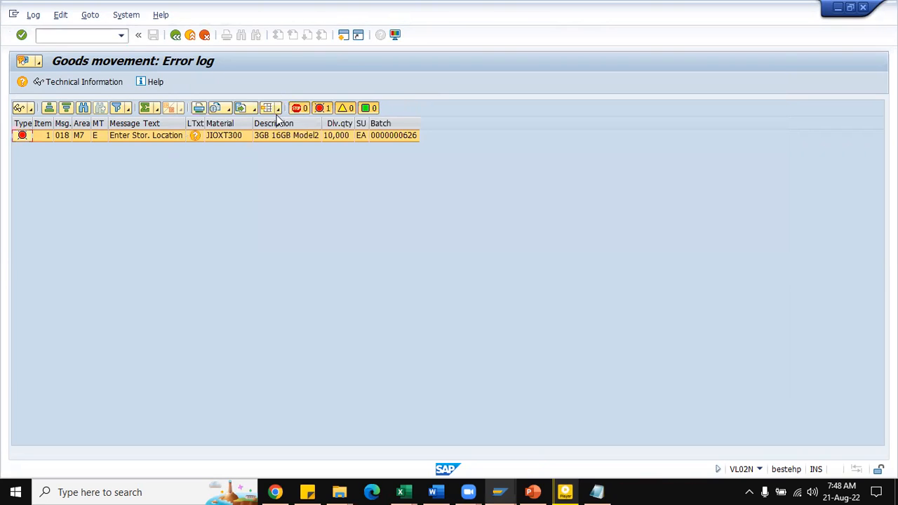
left_click(176, 37)
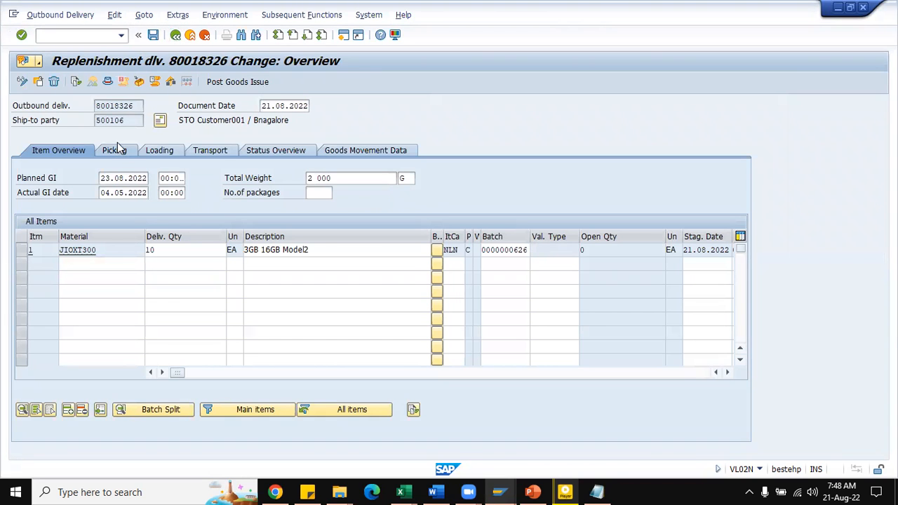
Step: Clear the picked quantity of the JIOXT300 item in the delivery's picking data
left_click(115, 149)
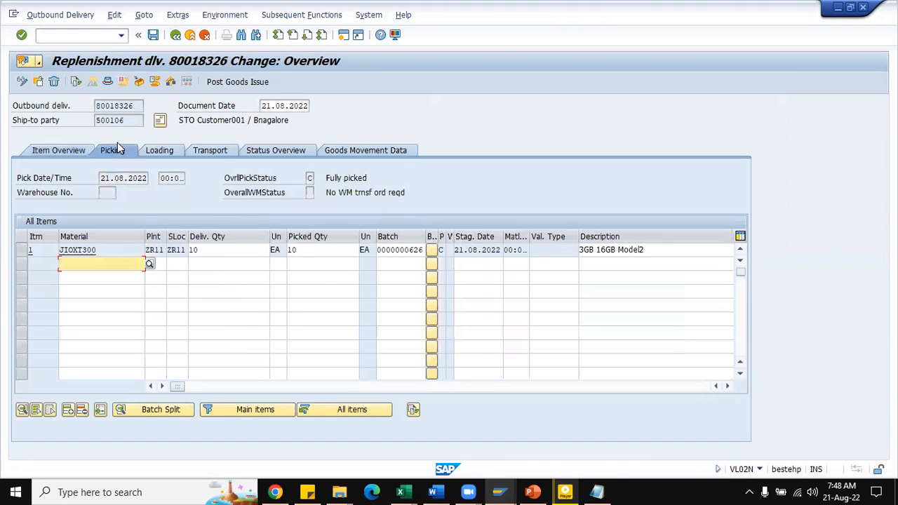
left_click(330, 252)
key("BackSpace")
key("BackSpace")
key("Return")
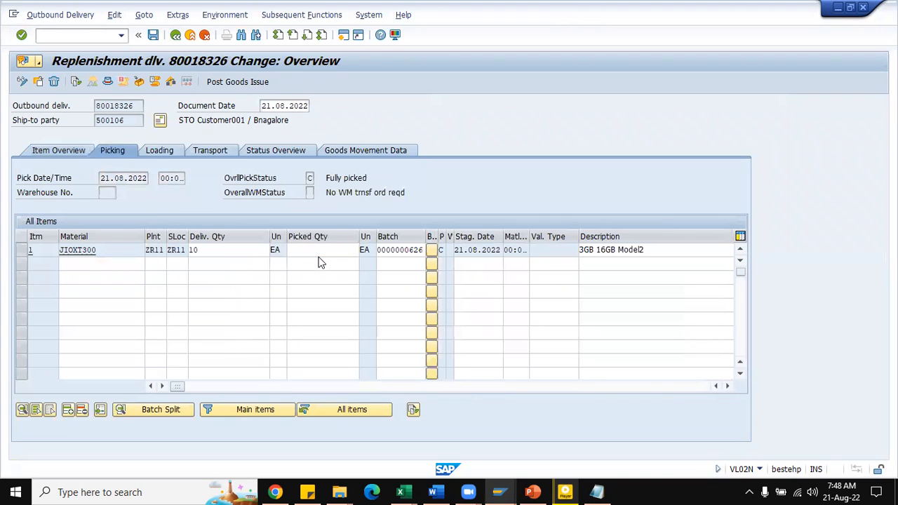
Step: Try to change the JIOXT300 item's storage location to ZR01 with a picked quantity of 10
left_click(177, 251)
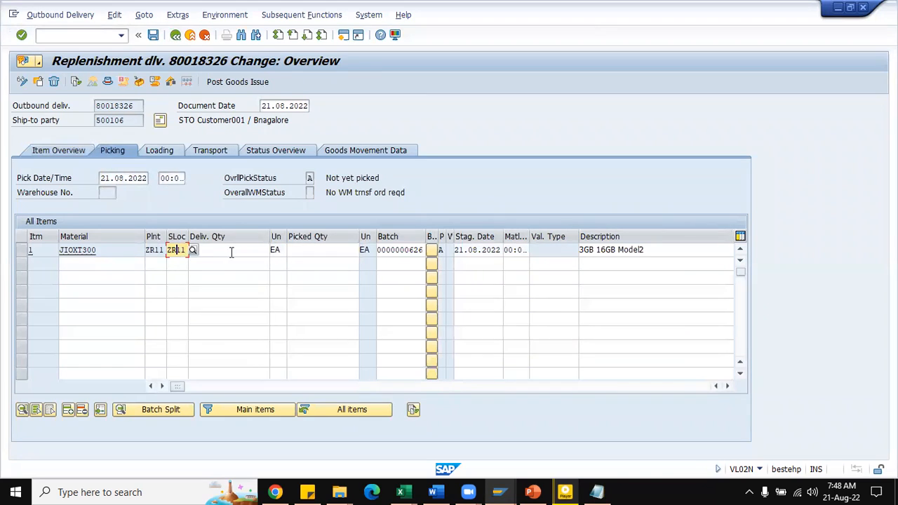
type("01")
key("Tab")
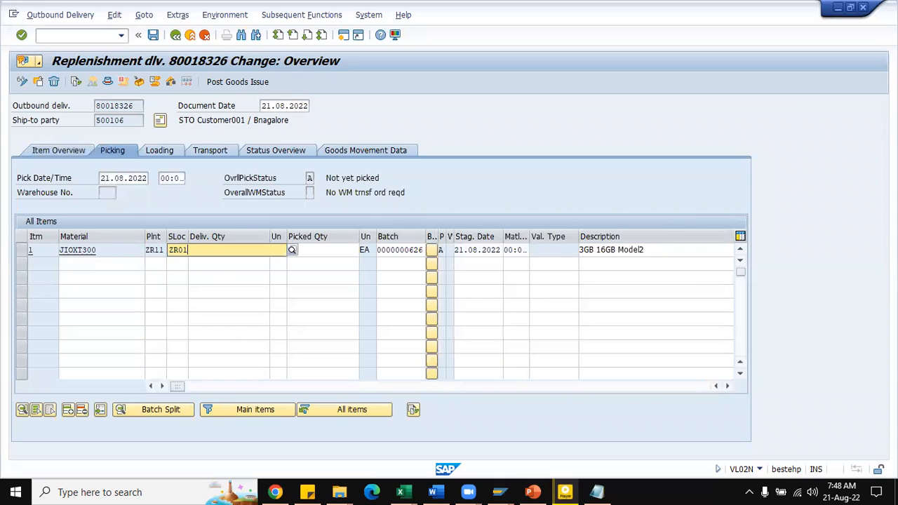
key("Tab")
key("Tab")
type("10")
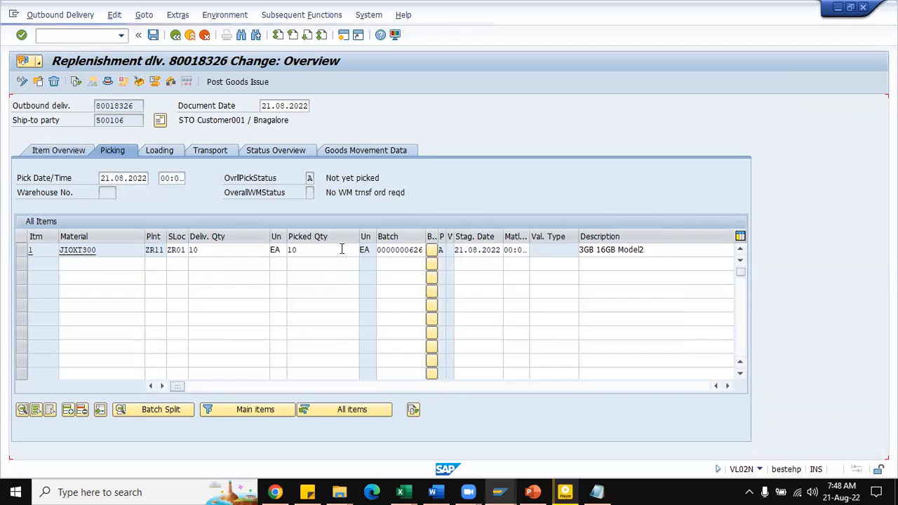
key("Return")
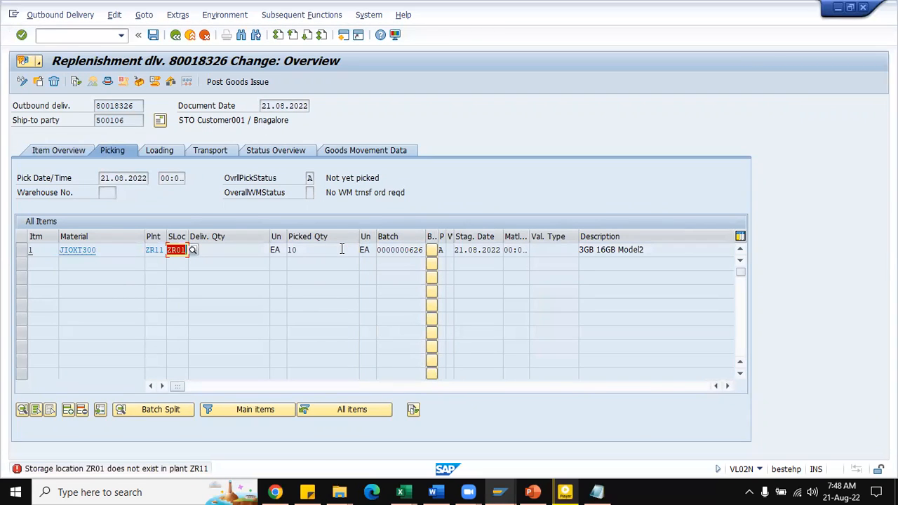
Step: Replace the item's storage location with ZR11 from the permitted storage locations and confirm the picking data
left_click(193, 251)
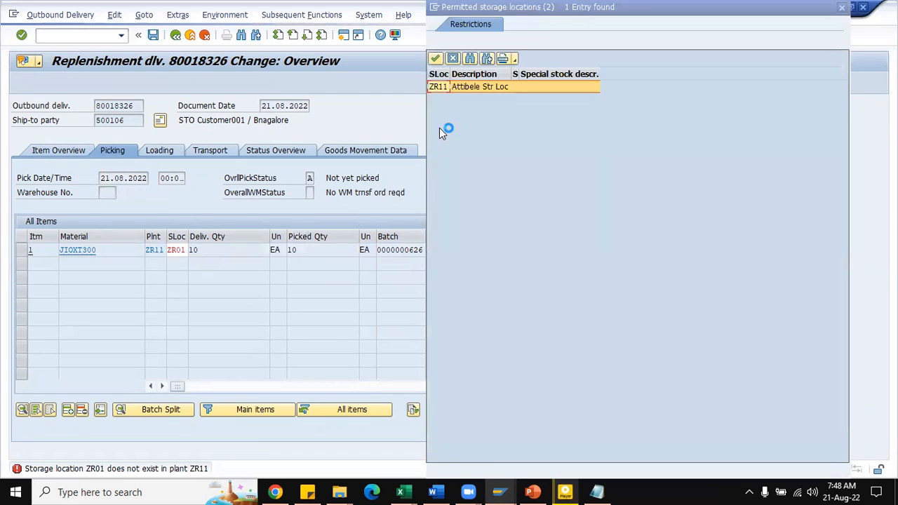
double_click(440, 87)
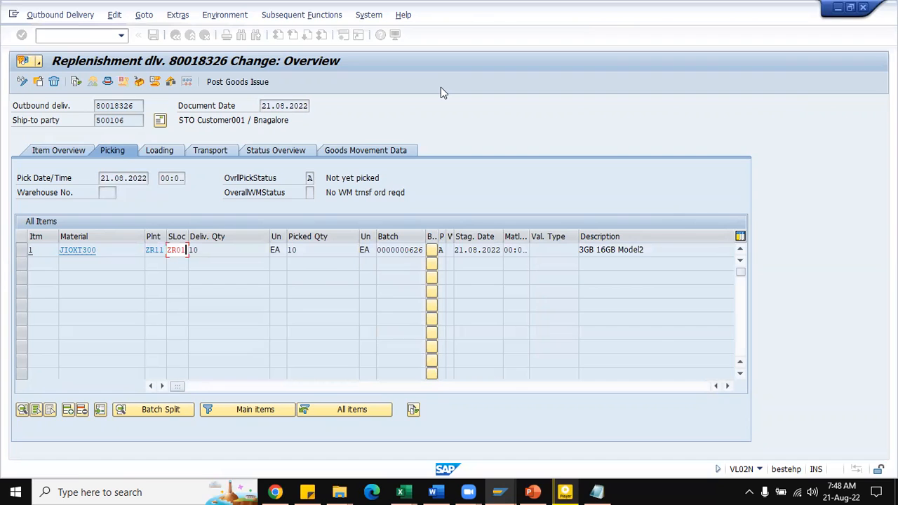
key("Return")
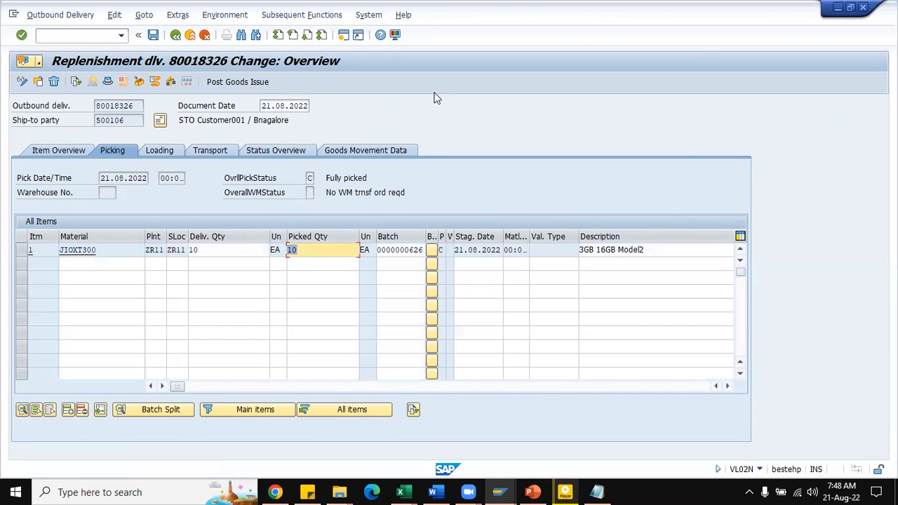
Step: Clear the item's batch, try to post the goods issue without it, and return from the error log
left_click(399, 254)
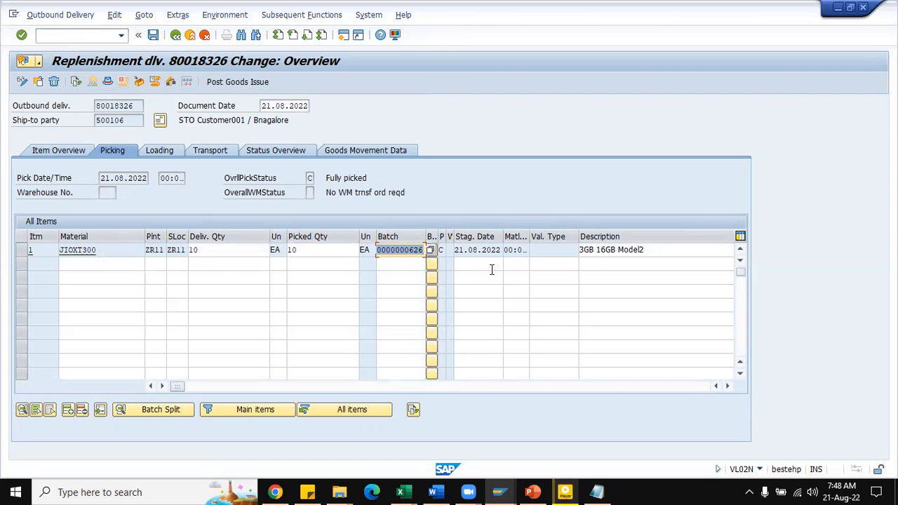
key("Delete")
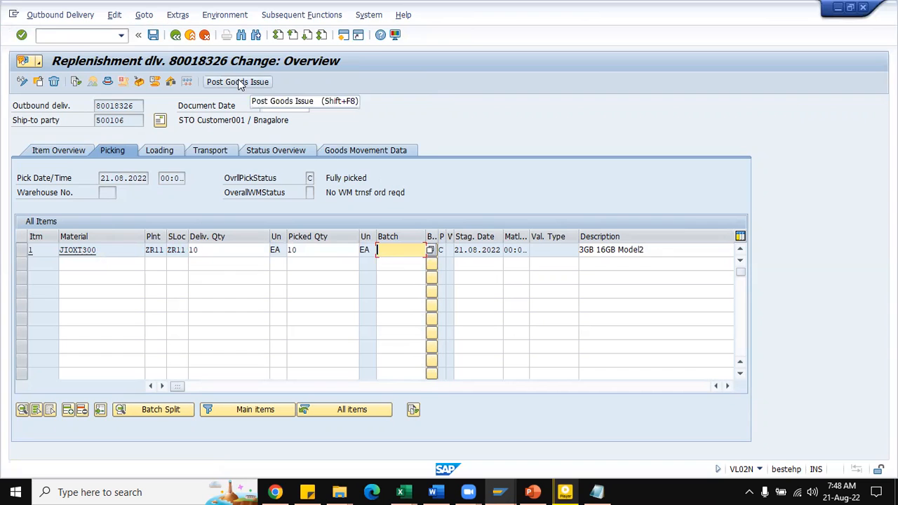
left_click(66, 152)
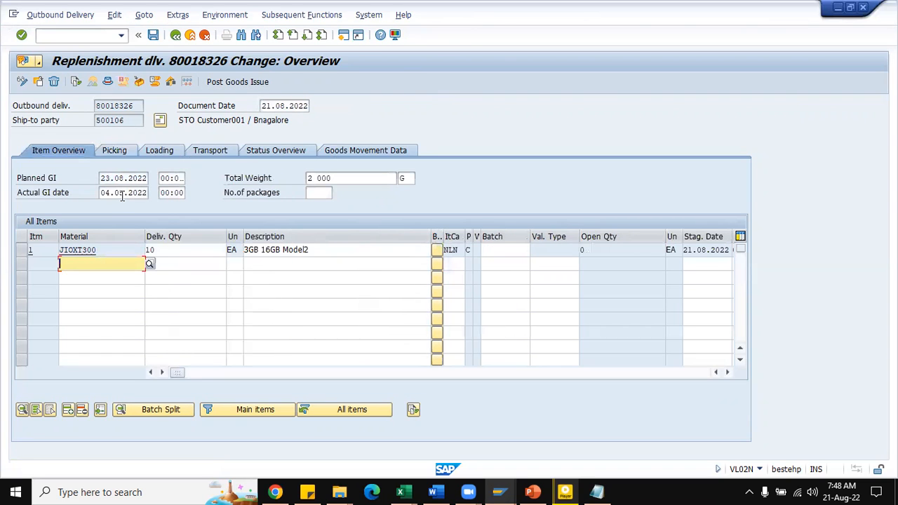
left_click(238, 82)
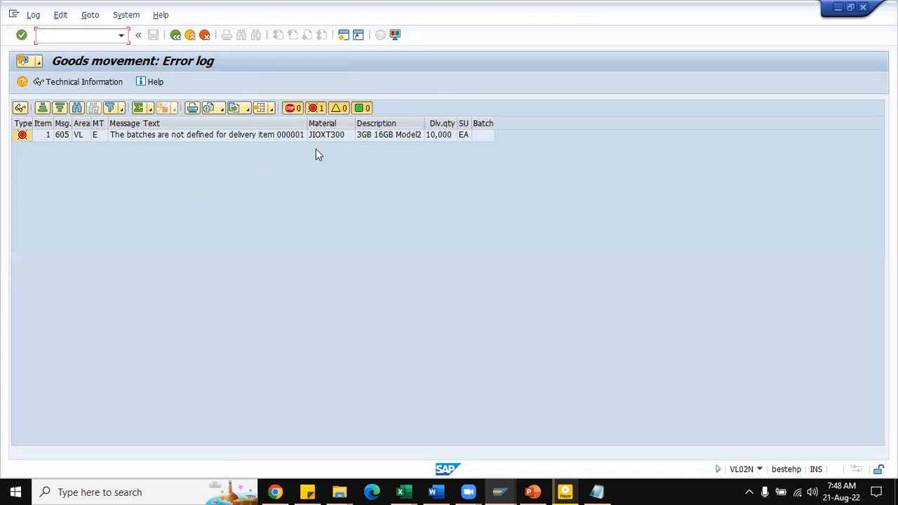
left_click(175, 36)
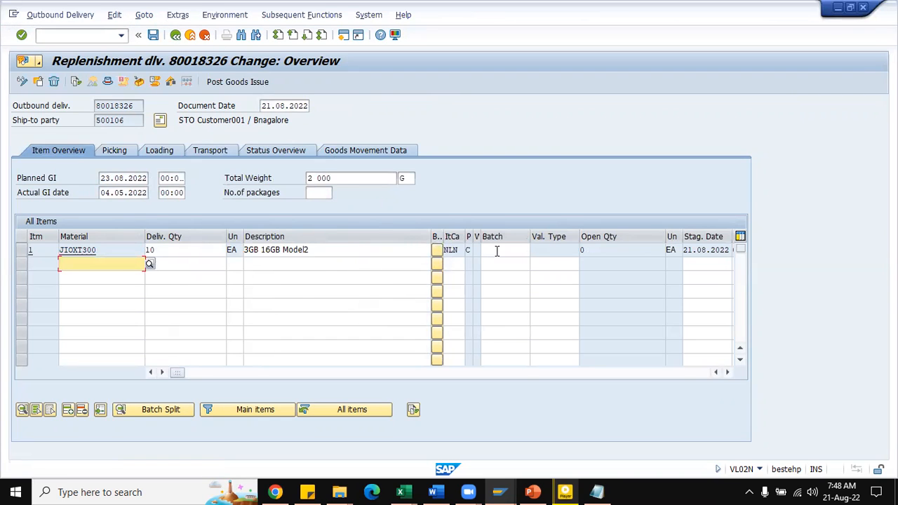
left_click(497, 251)
key("BackSpace")
left_click(501, 262)
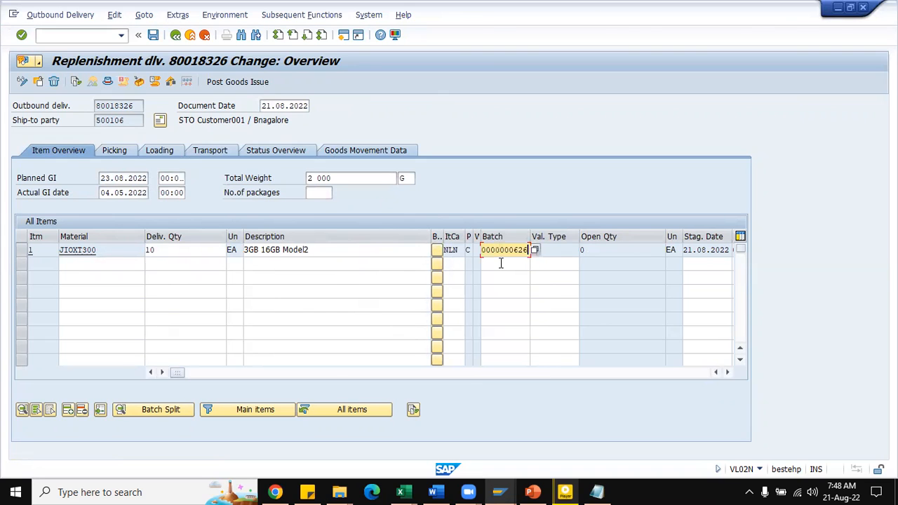
Step: Compare the item's picking data with the JIOXT300 batch in the stock overview and try to post the goods issue again
left_click(114, 150)
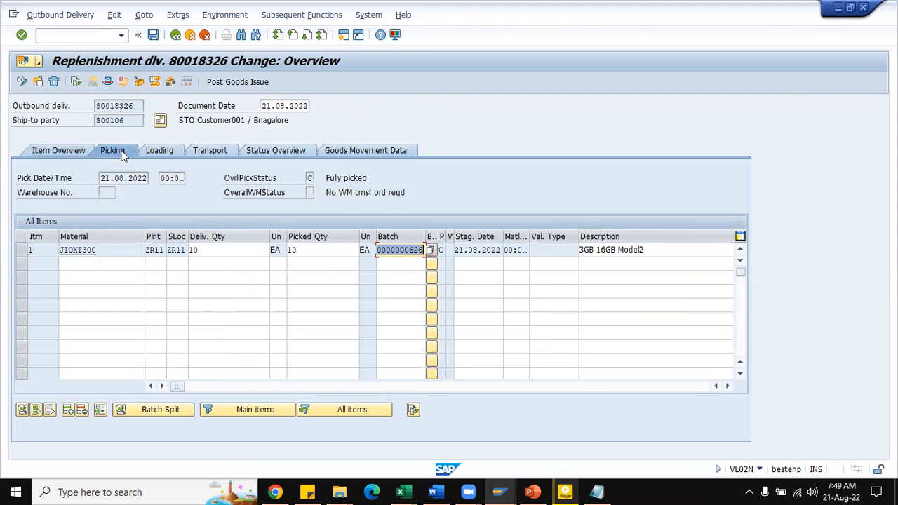
left_click(468, 492)
mouse_move(512, 491)
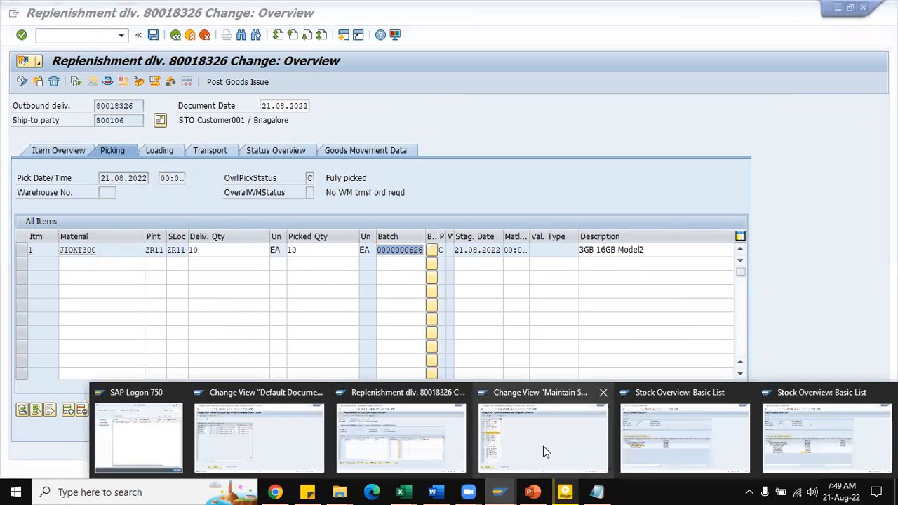
left_click(677, 443)
left_click(121, 304)
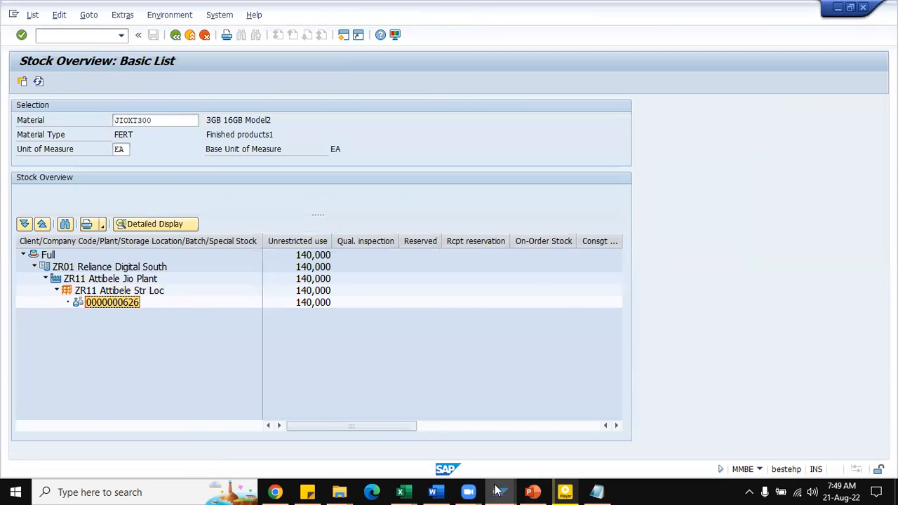
mouse_move(498, 491)
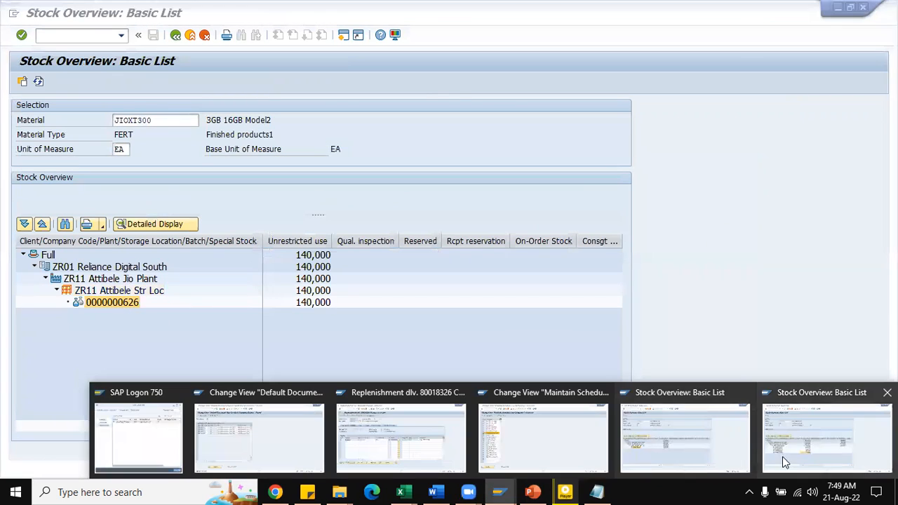
left_click(416, 454)
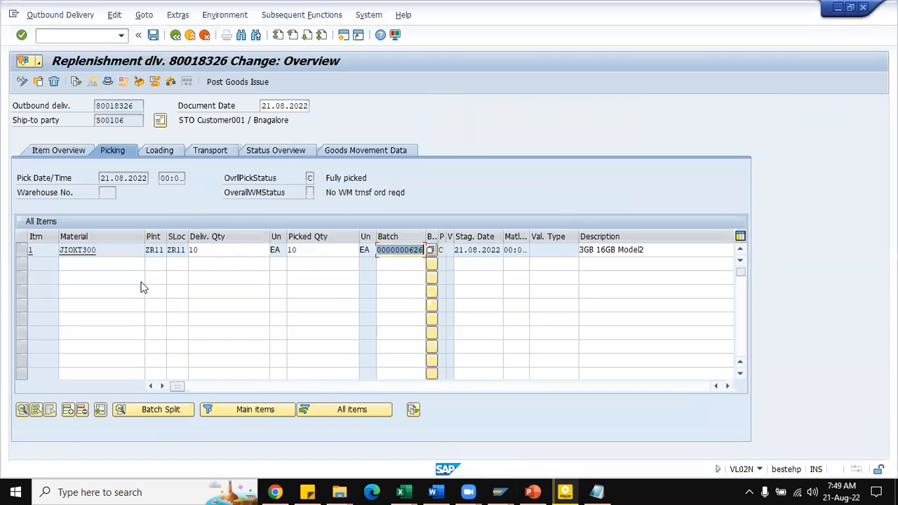
left_click(220, 85)
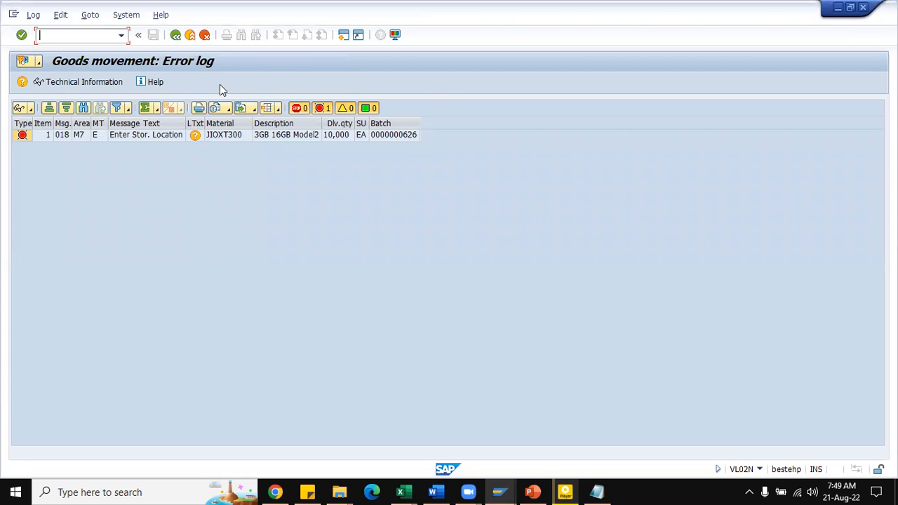
Step: Open the long text of the storage location error and search Google in Chrome for "Message No. M7018"
left_click(197, 136)
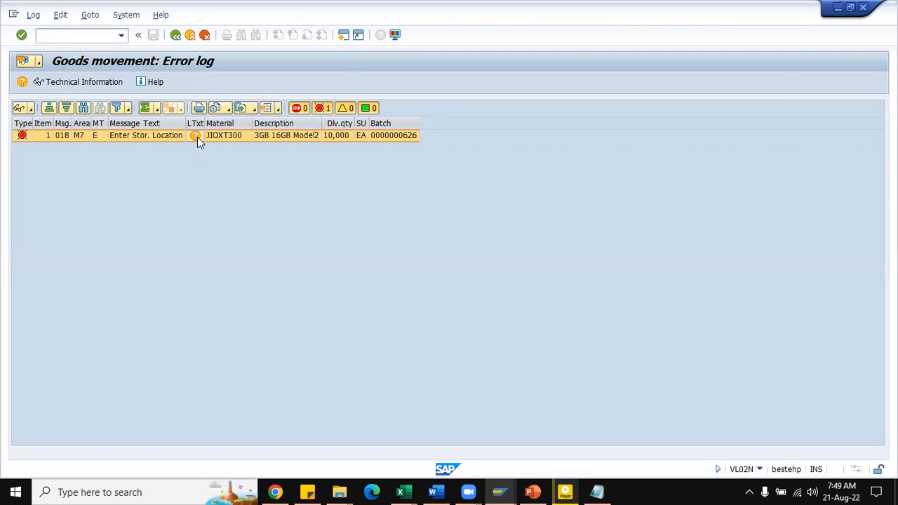
left_click_drag(282, 146, 204, 146)
key("ctrl+c")
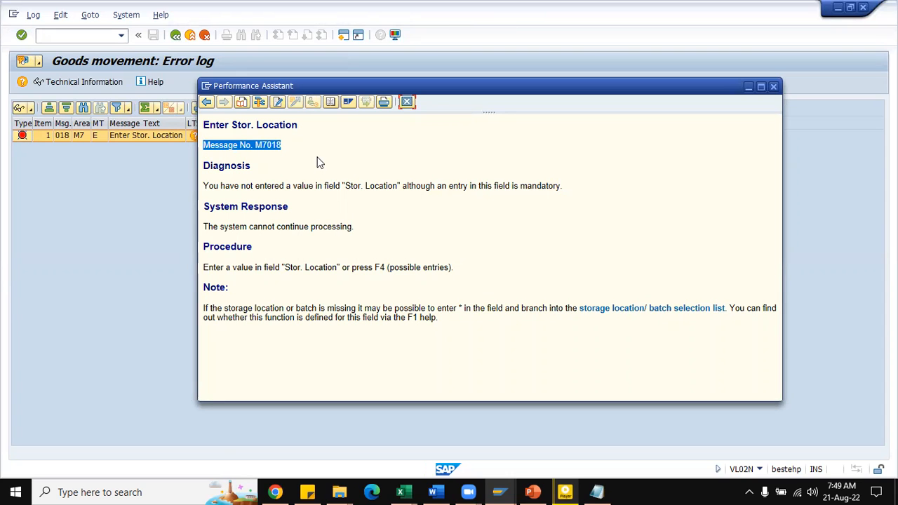
left_click(275, 491)
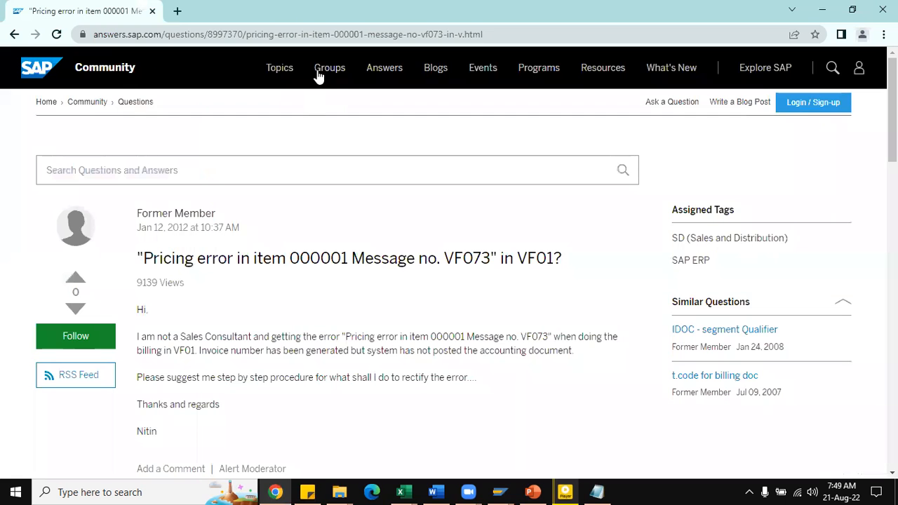
left_click(177, 10)
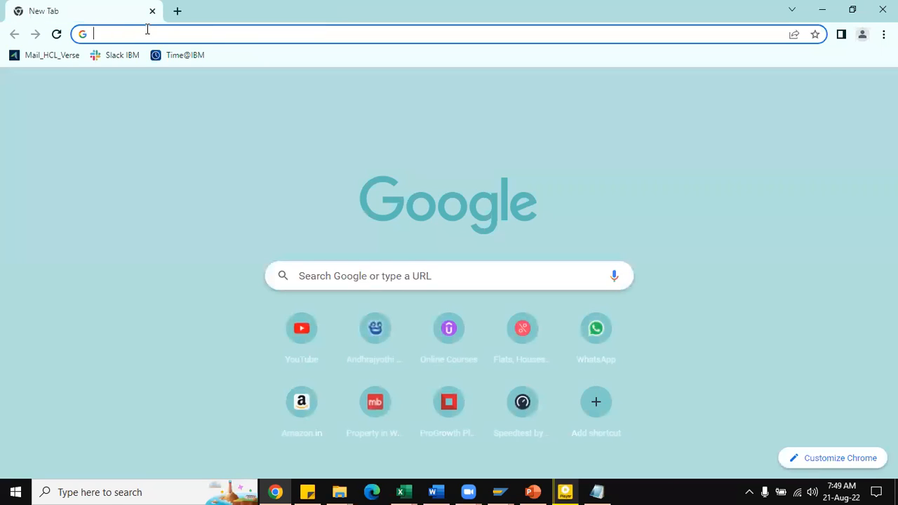
left_click(148, 29)
key("ctrl+v")
key("Return")
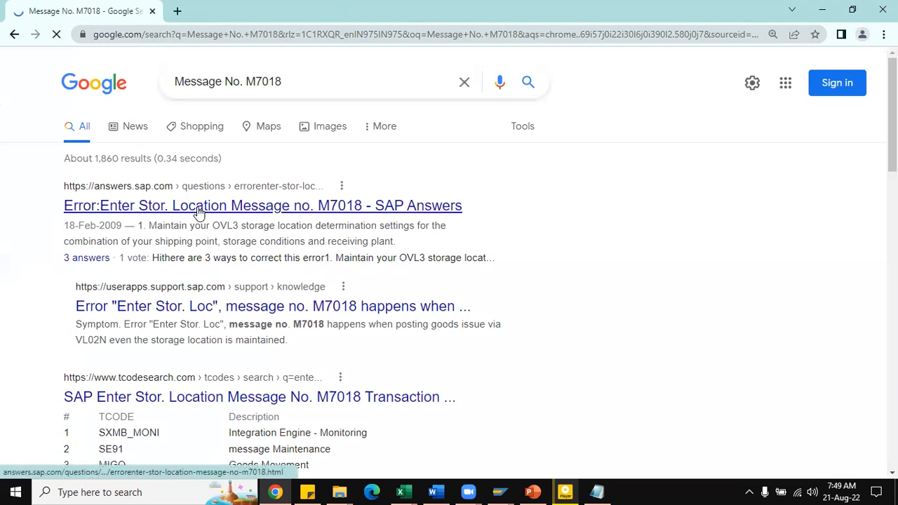
Step: Open the SAP Answers and SAP support results for M7018 in new tabs and read the suggested corrections in SAP Answers
right_click(199, 206)
left_click(242, 218)
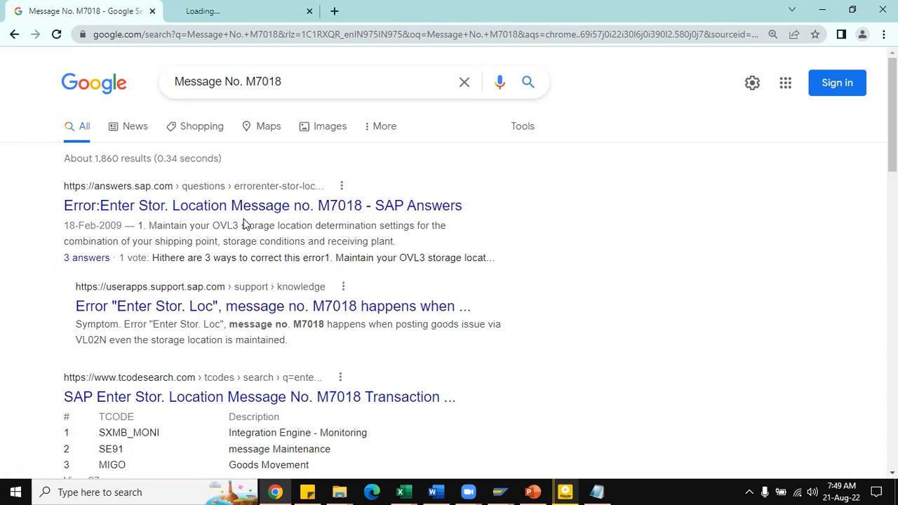
right_click(242, 311)
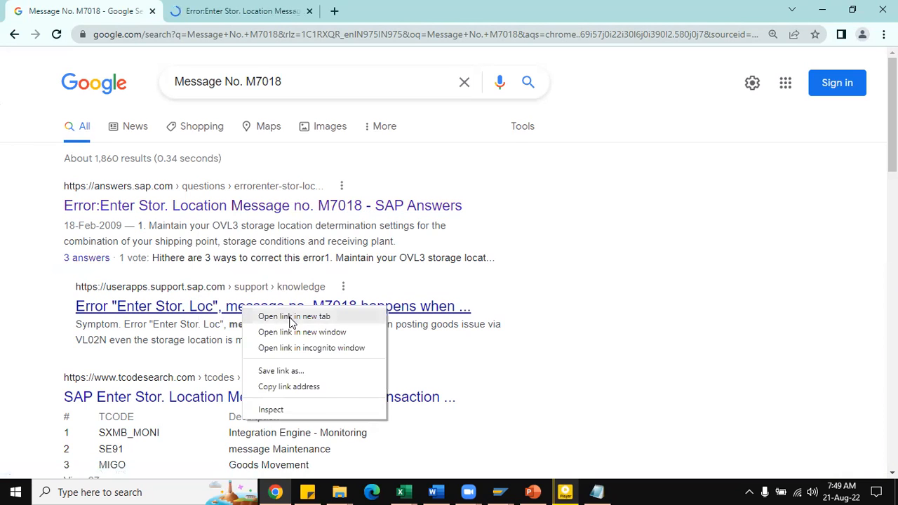
left_click(289, 317)
scroll(294, 263, "down", 2)
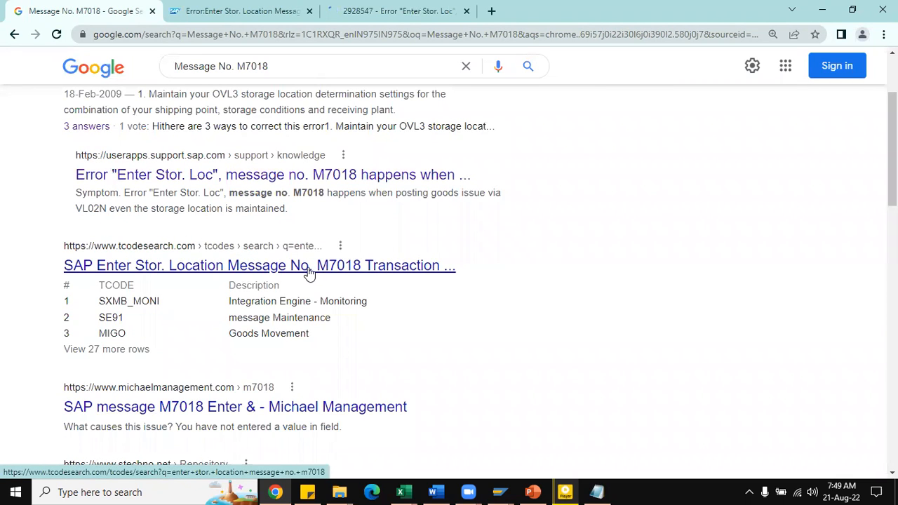
scroll(308, 273, "up", 2)
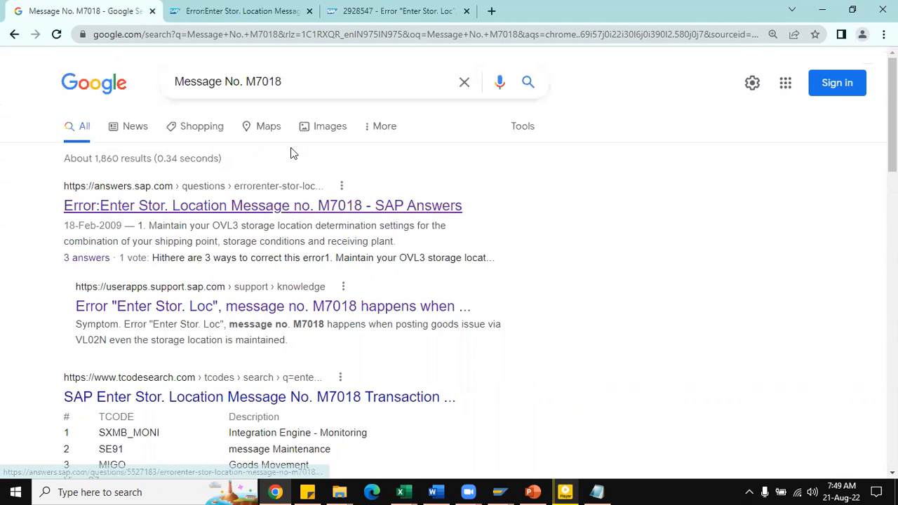
left_click(228, 20)
scroll(309, 312, "down", 9)
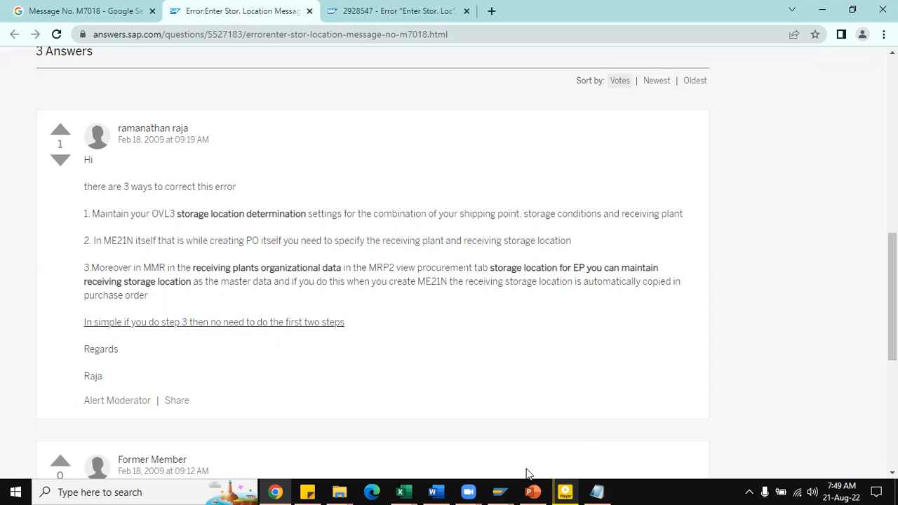
Step: Switch back to SAP, close the error's long text, and leave the error log for transaction ME22N
key("alt+Tab")
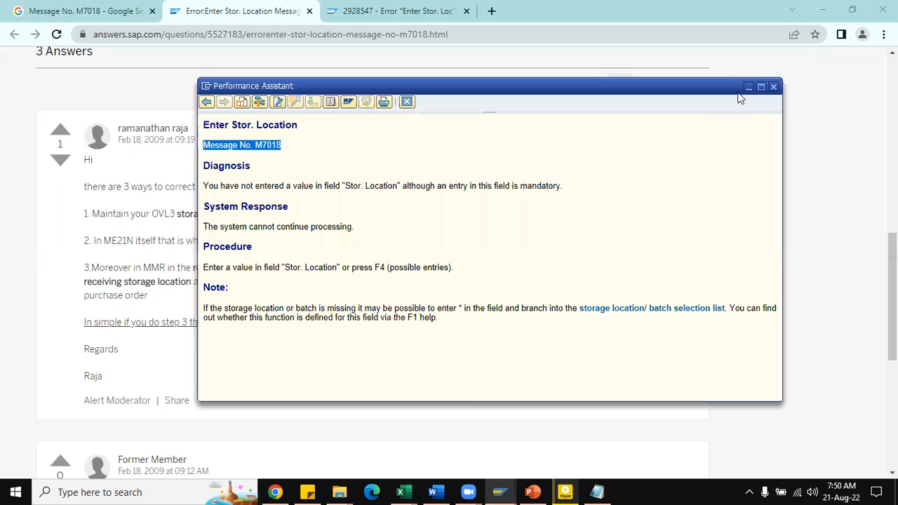
left_click(774, 87)
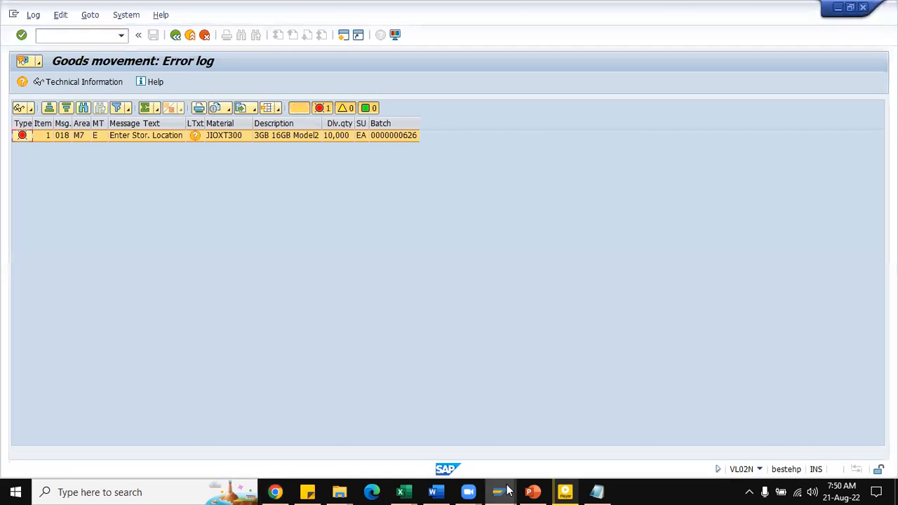
mouse_move(510, 491)
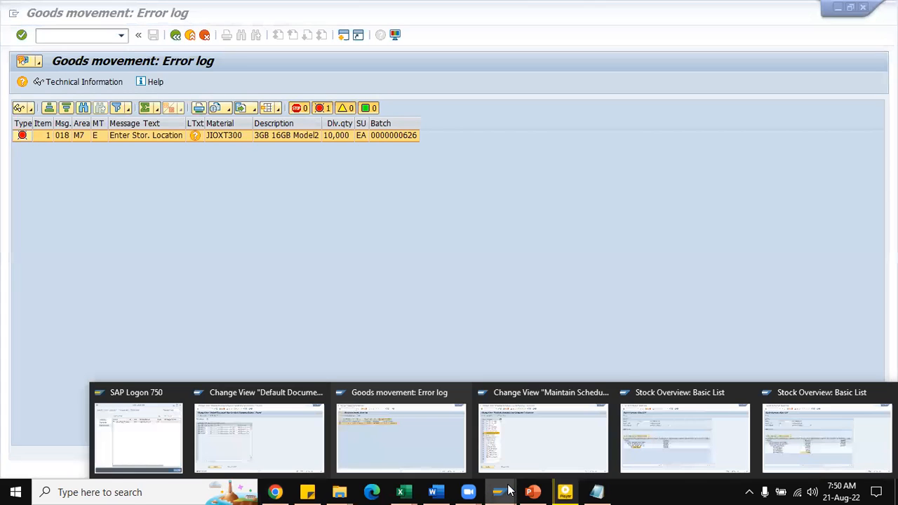
left_click(406, 455)
mouse_move(496, 491)
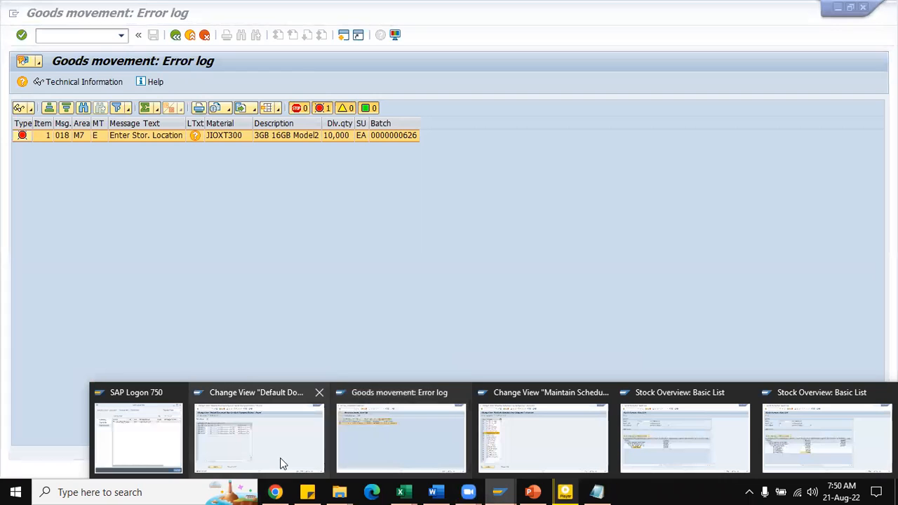
left_click(253, 456)
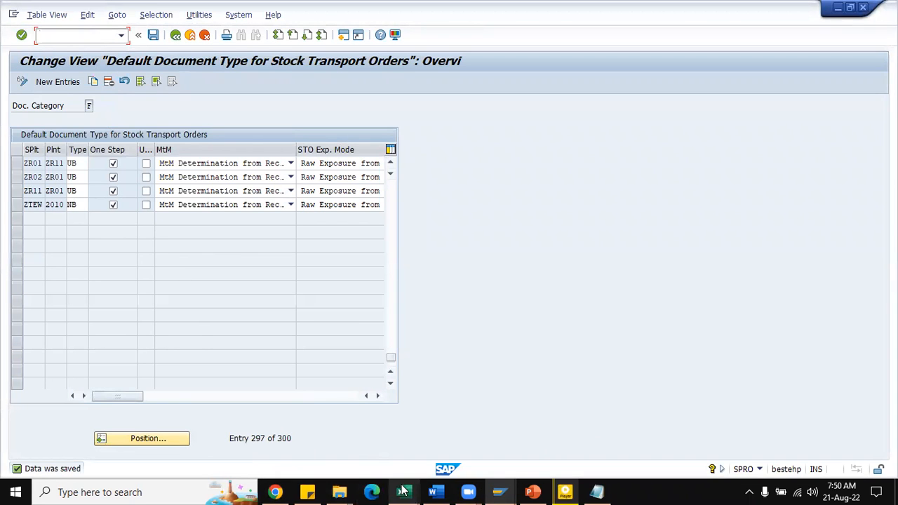
mouse_move(500, 491)
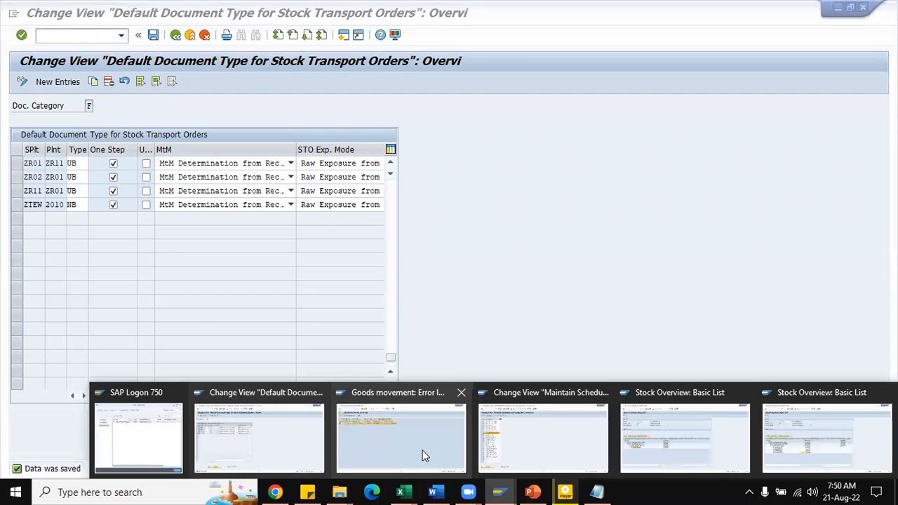
left_click(422, 449)
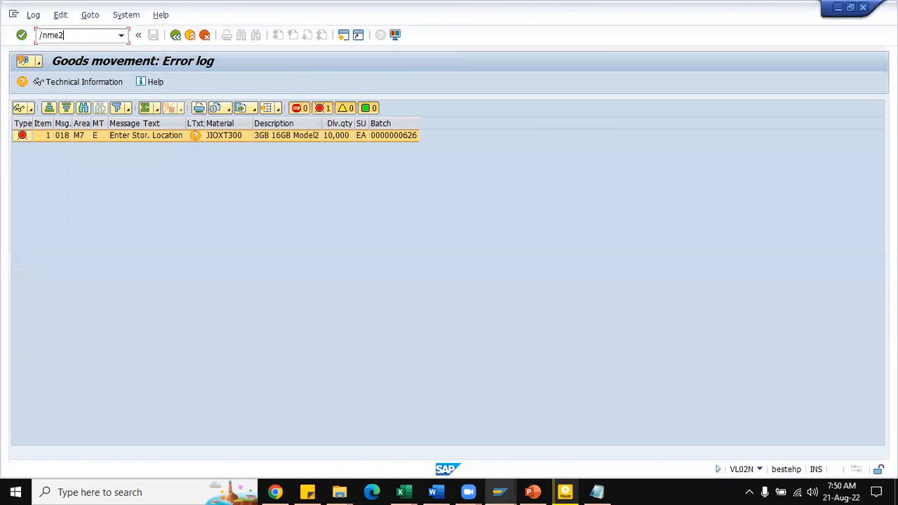
key("Return")
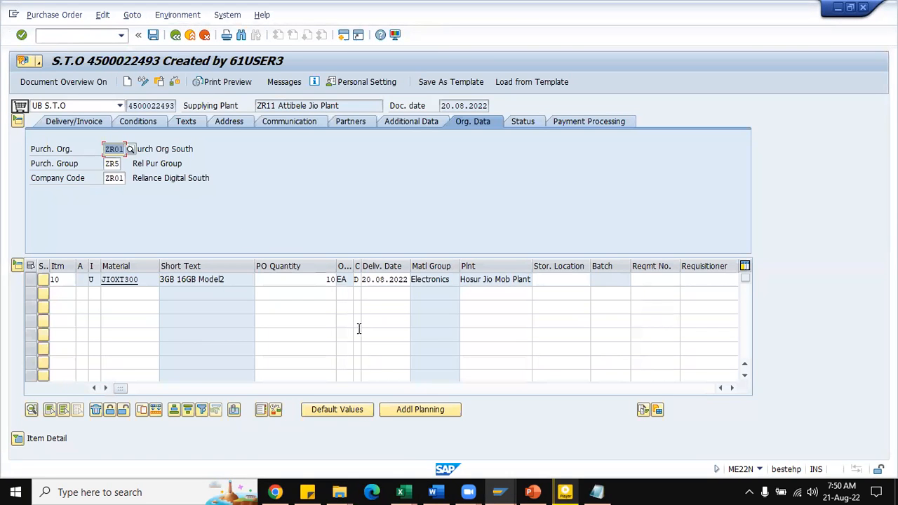
Step: Open the stock transport order numbered one higher than the displayed order in place of it
mouse_move(409, 491)
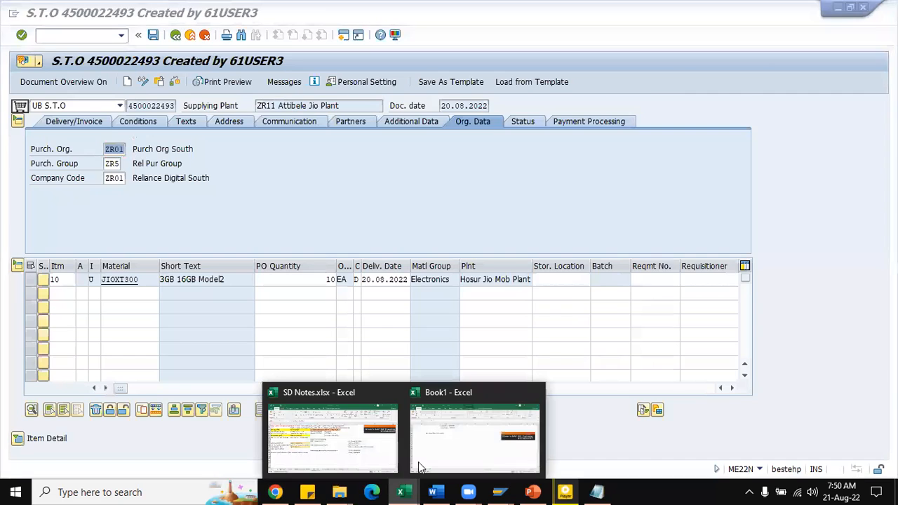
left_click(345, 448)
key("alt+Tab")
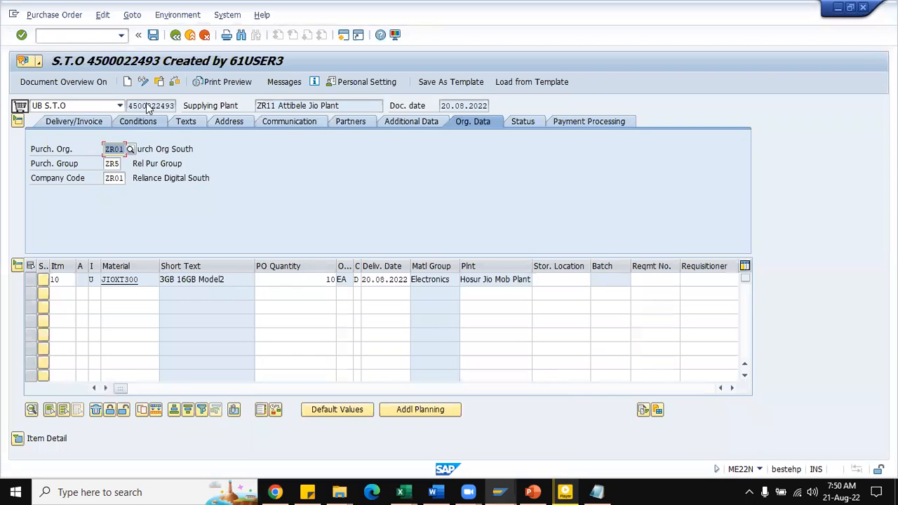
left_click_drag(129, 106, 175, 105)
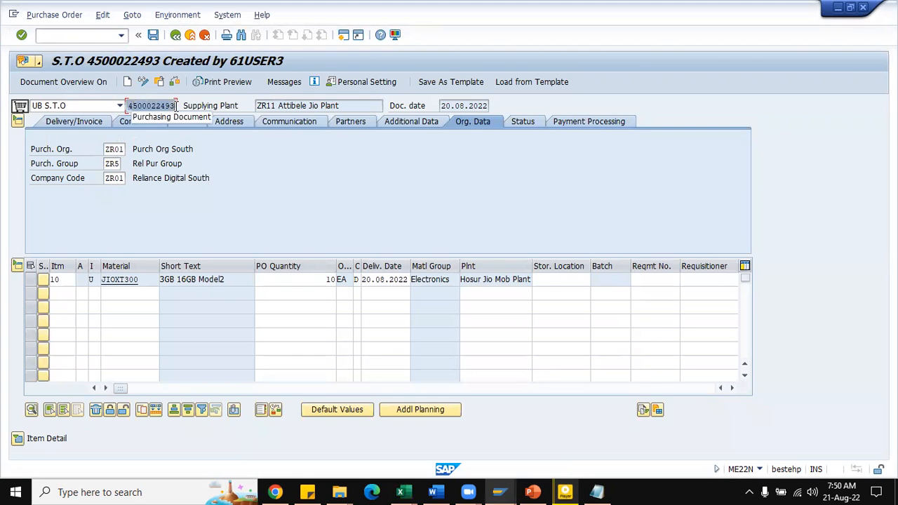
left_click(159, 81)
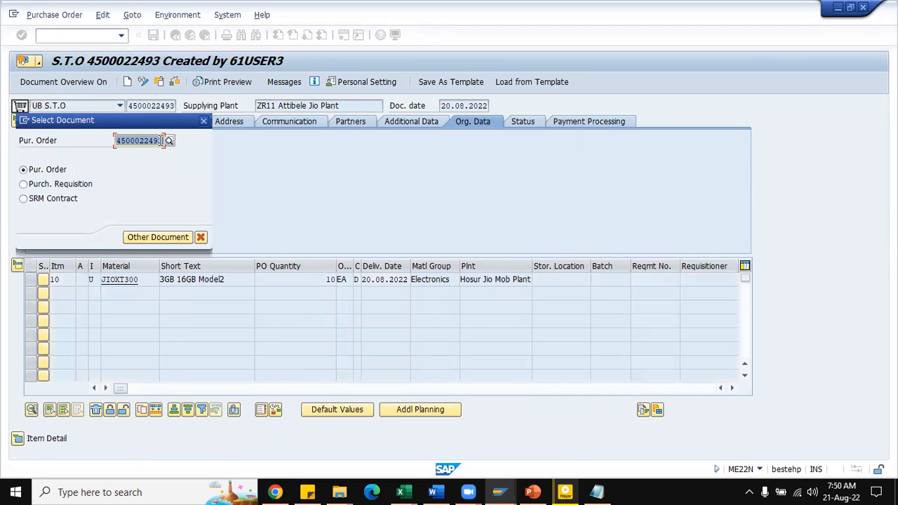
left_click(161, 140)
key("BackSpace")
type("4")
key("Return")
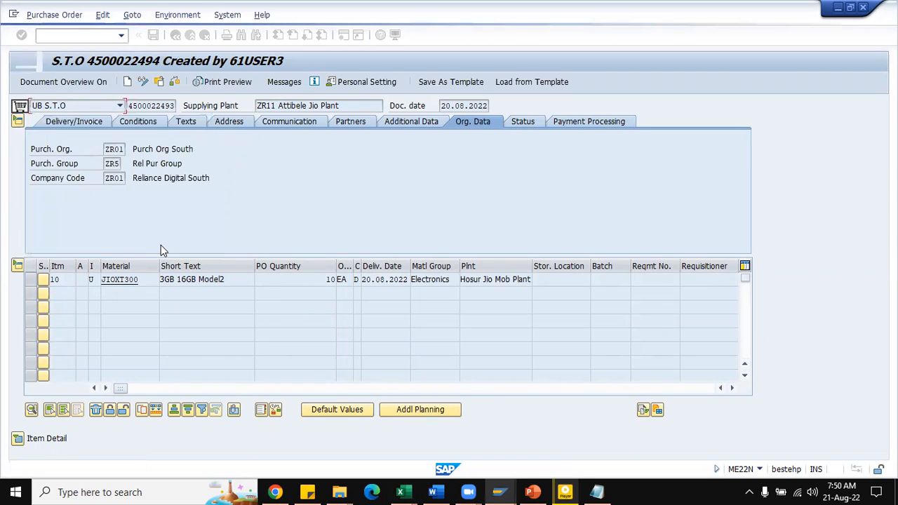
Step: Set the JIOXT300 item's receiving storage location to ZR01 and save the stock transport order
left_click(584, 280)
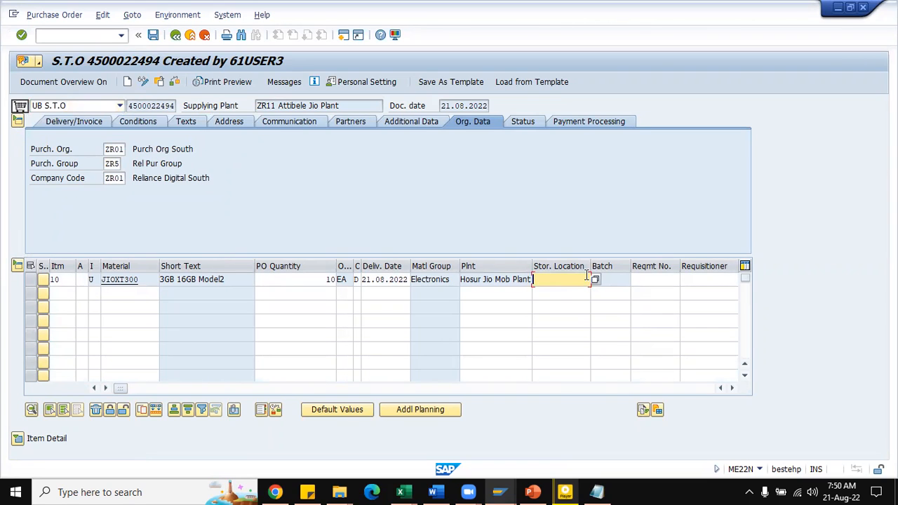
type("zr01")
key("Return")
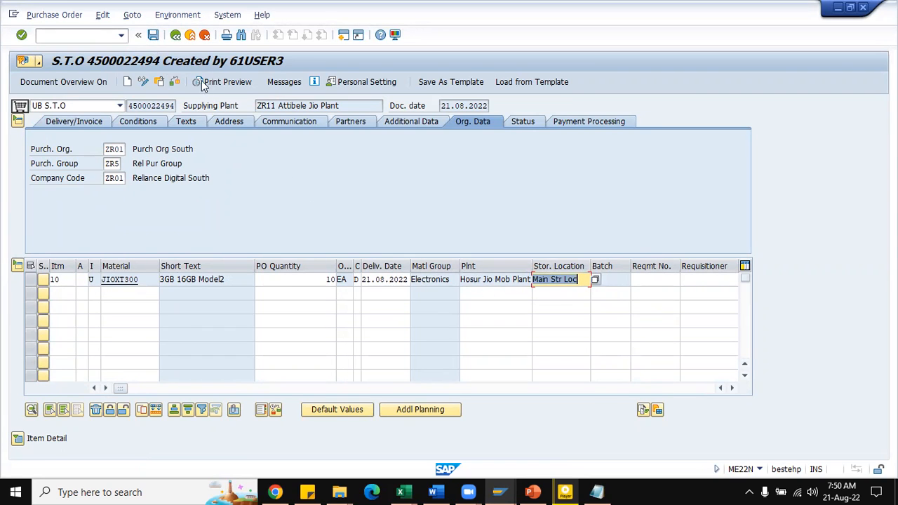
left_click(174, 82)
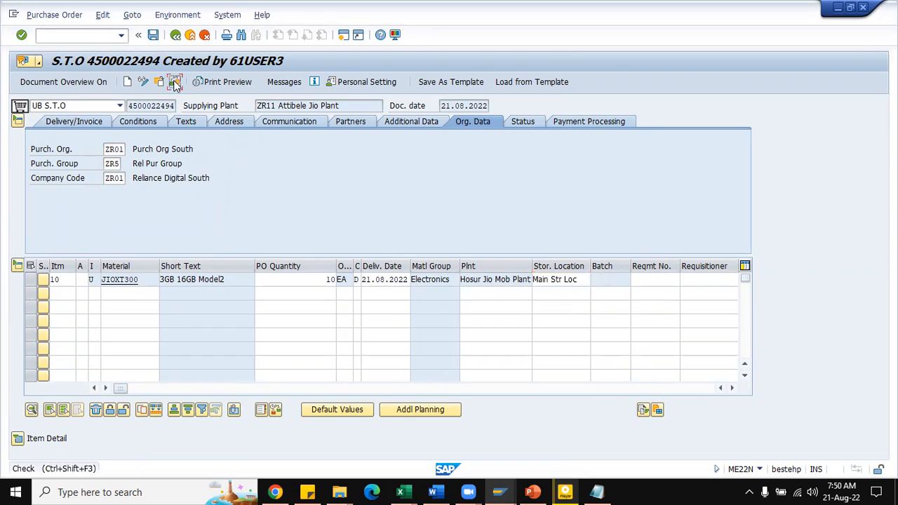
left_click(153, 35)
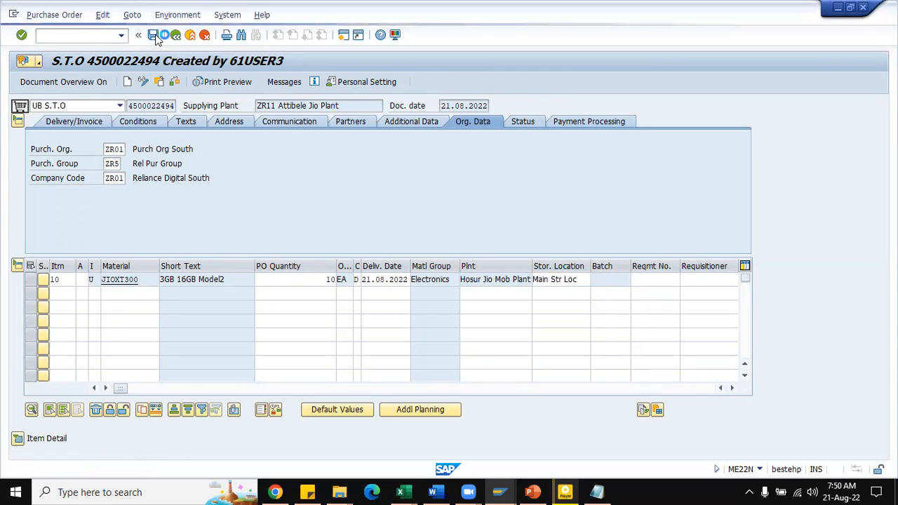
Step: Reopen the replenishment delivery for changing with transaction VL02N
left_click(64, 33)
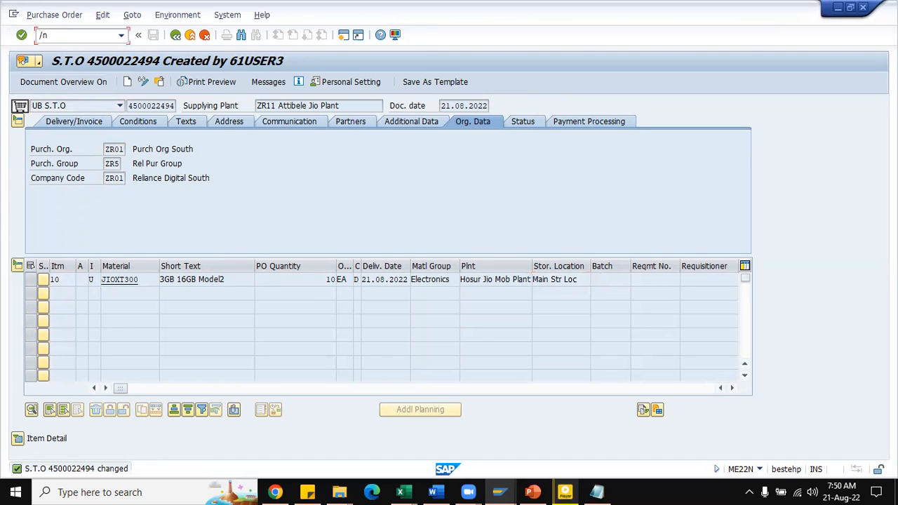
type("/nvl02n")
key("Return")
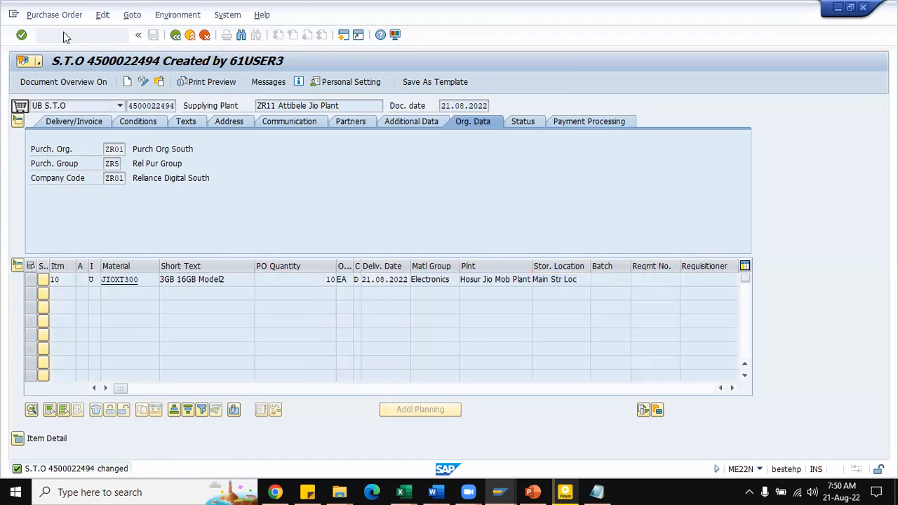
key("Return")
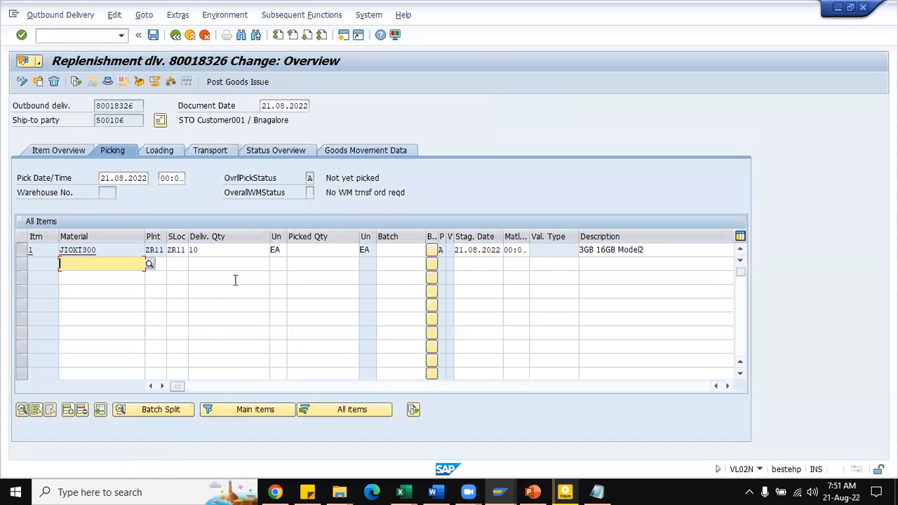
left_click(303, 251)
type("10")
key("Tab")
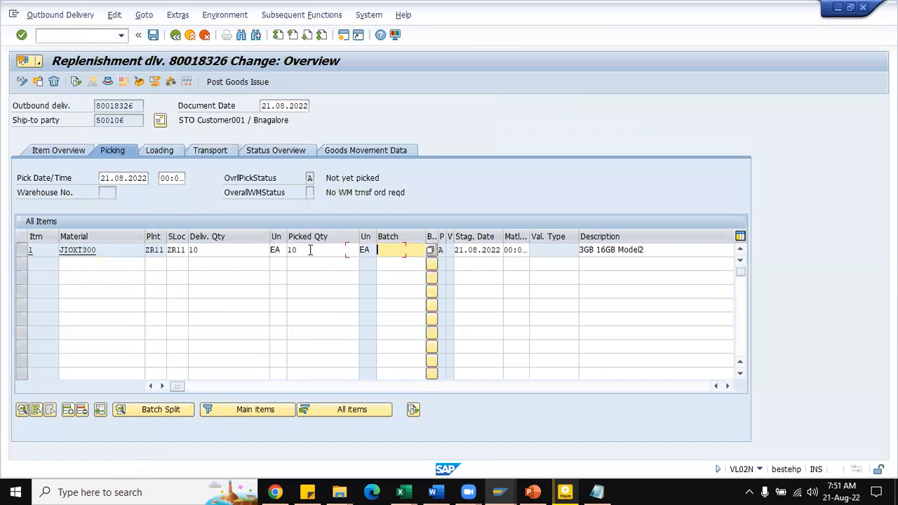
key("F4")
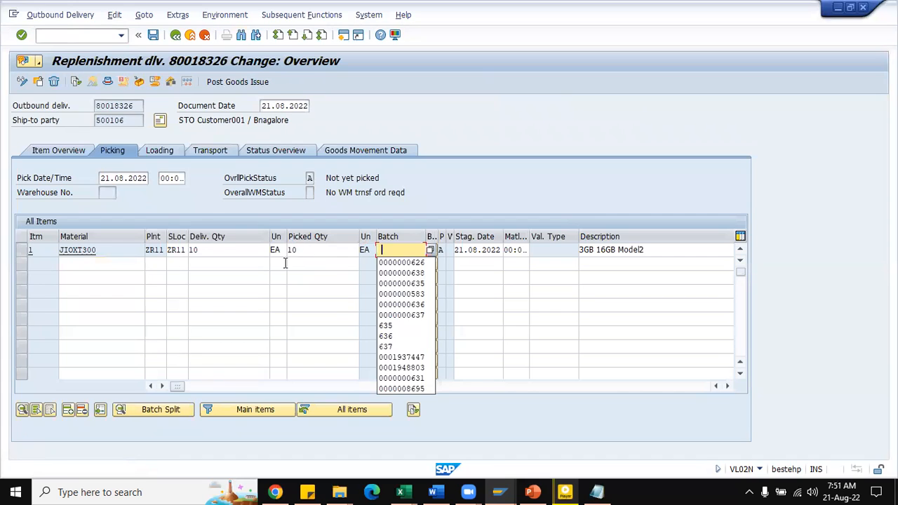
left_click(434, 261)
Step: Set the actual goods issue date to 04.05.2022 in the item overview and post the goods issue
left_click(64, 149)
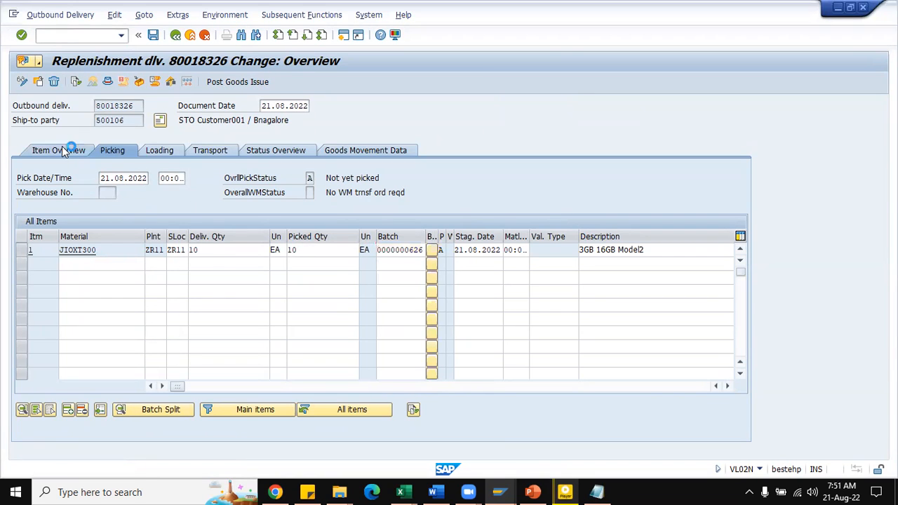
left_click(117, 193)
left_click(120, 206)
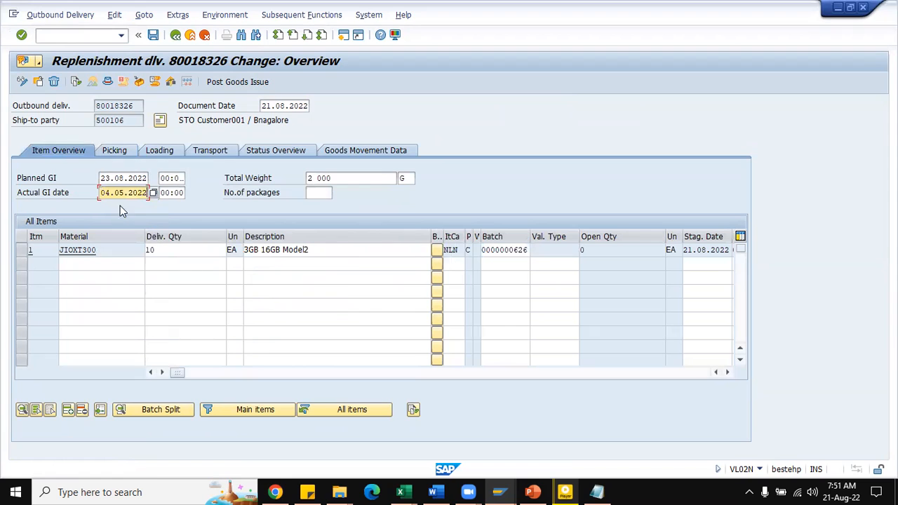
left_click(240, 82)
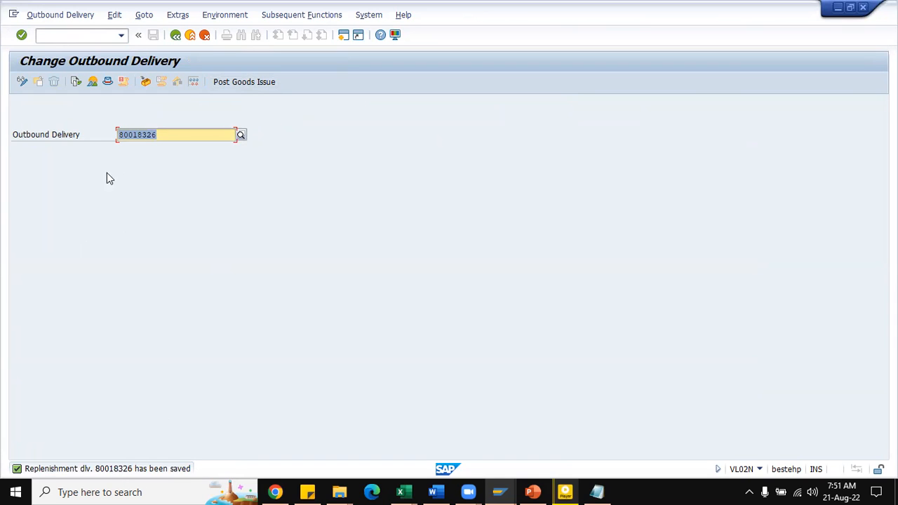
left_click(508, 484)
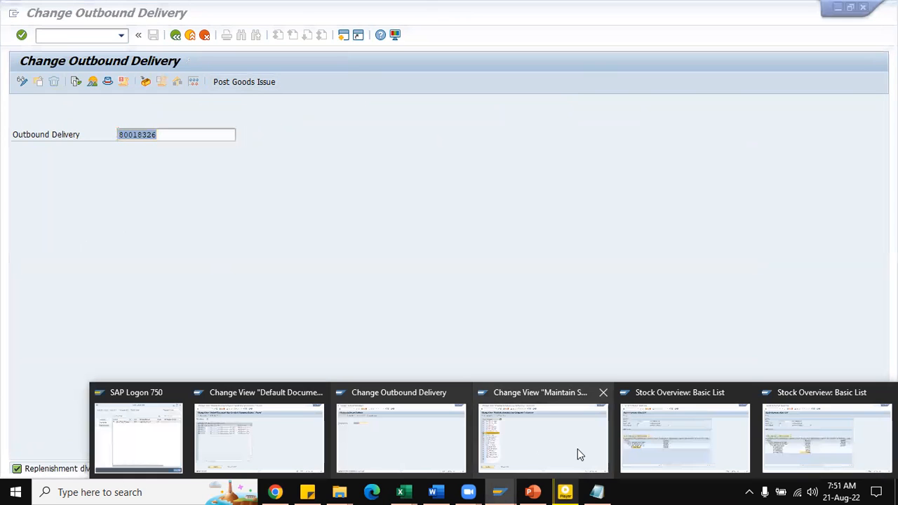
left_click(670, 416)
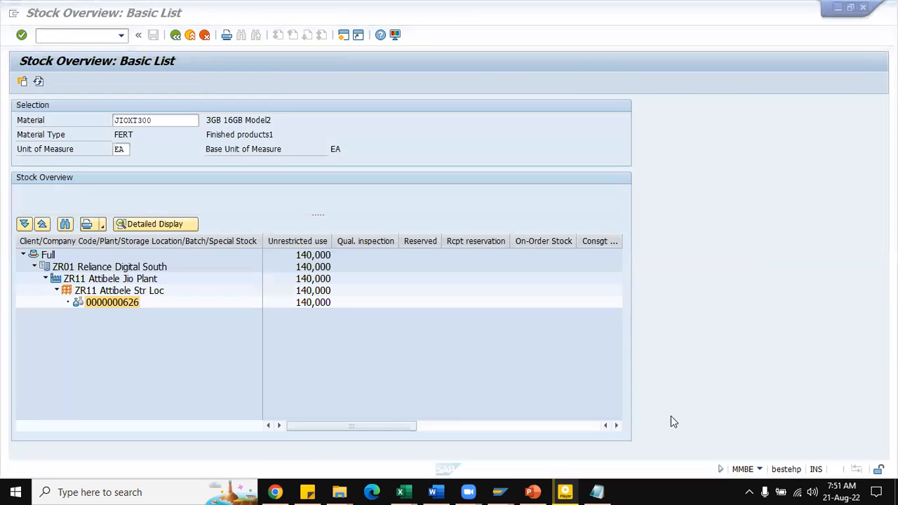
left_click(39, 82)
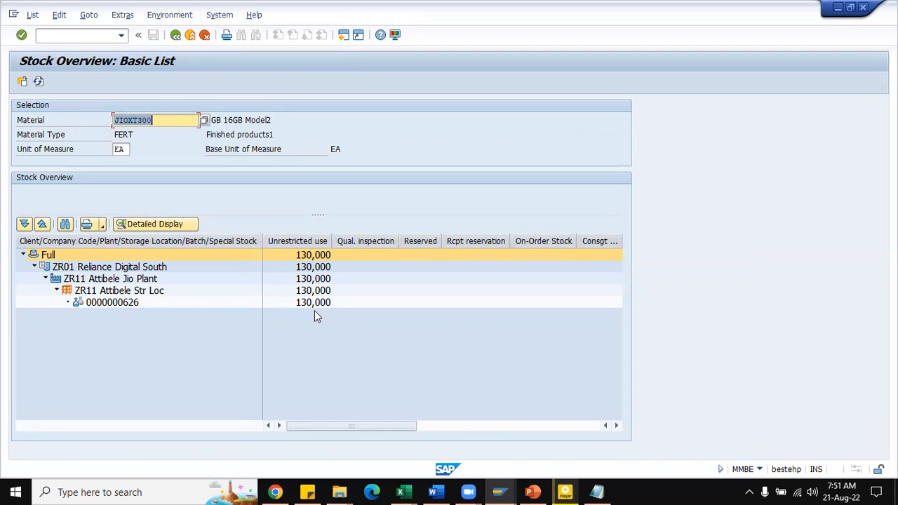
mouse_move(500, 492)
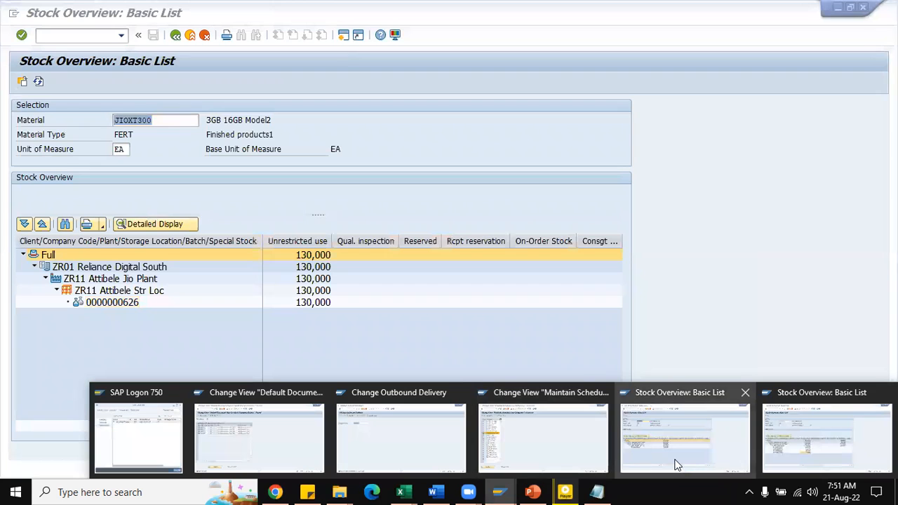
left_click(794, 442)
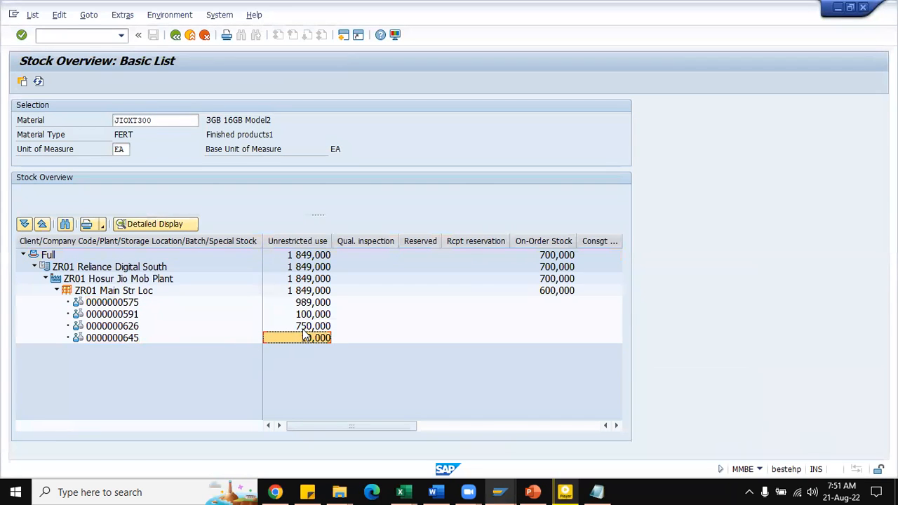
left_click(39, 83)
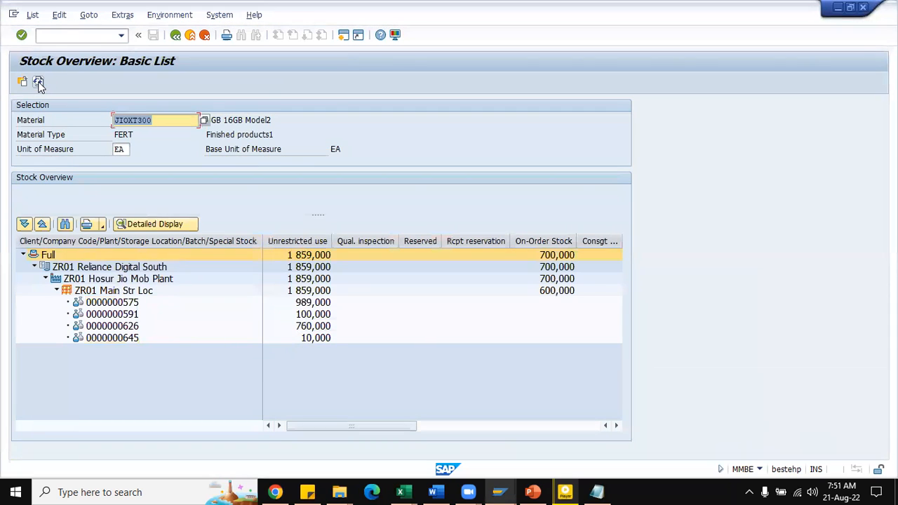
left_click(301, 327)
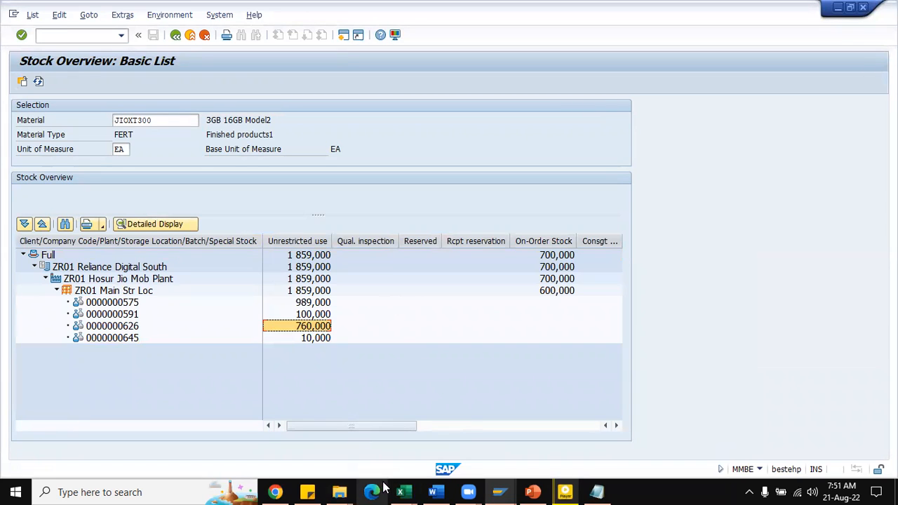
Step: Deactivate One Step for supplying plant ZR11 to plant ZR01 in the default document types for stock transport orders and save
left_click(499, 492)
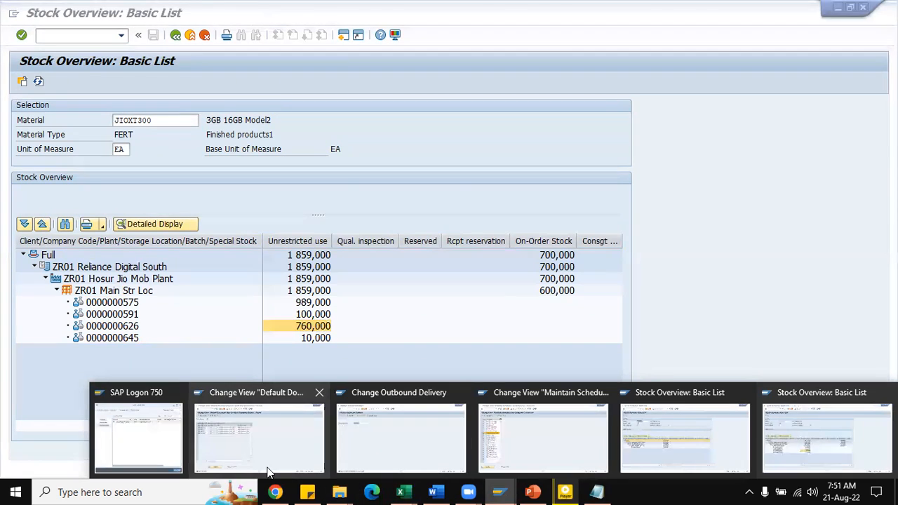
left_click(267, 471)
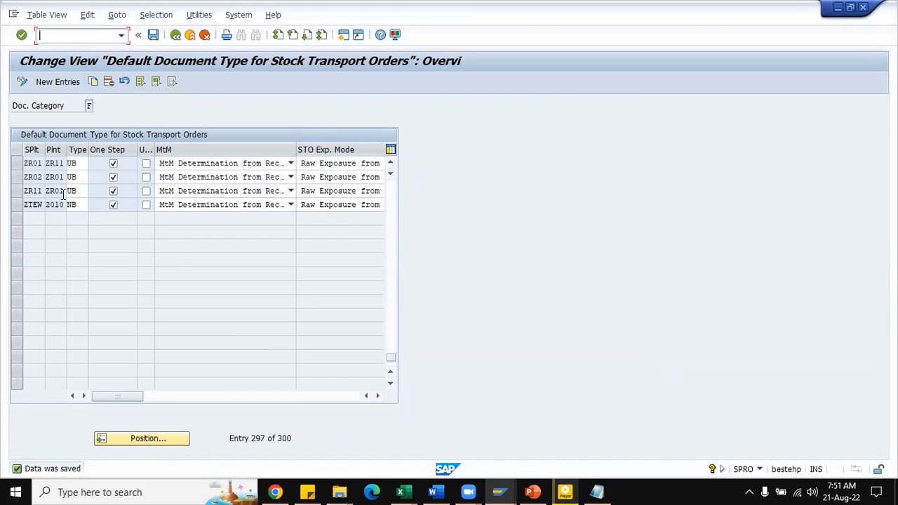
left_click(112, 192)
left_click(154, 35)
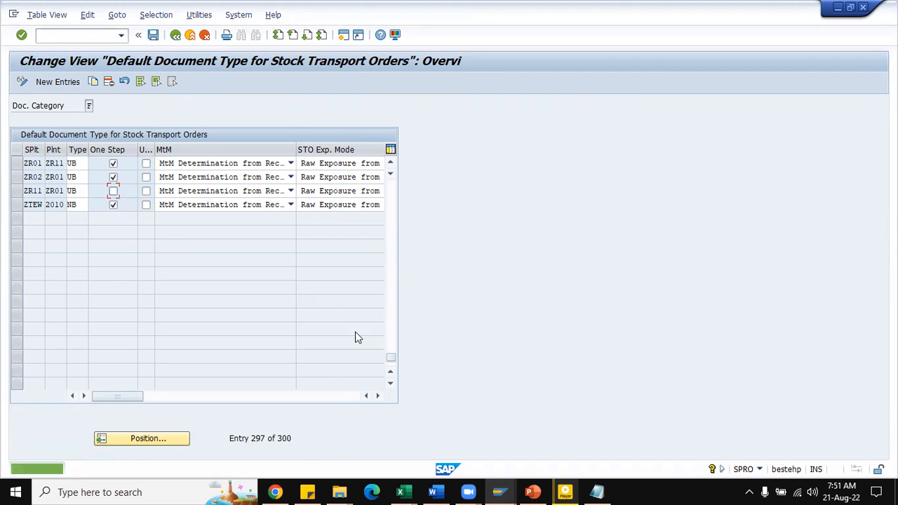
Step: Switch to the SD Notes.xlsx workbook in Excel and enter "One step procedure:" in F891 and "No Migo" in G891
mouse_move(503, 490)
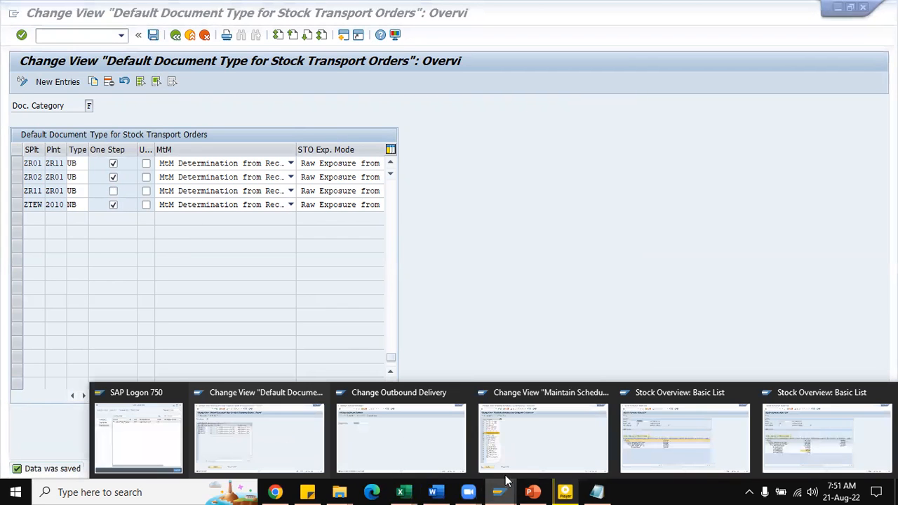
left_click(391, 441)
left_click(79, 35)
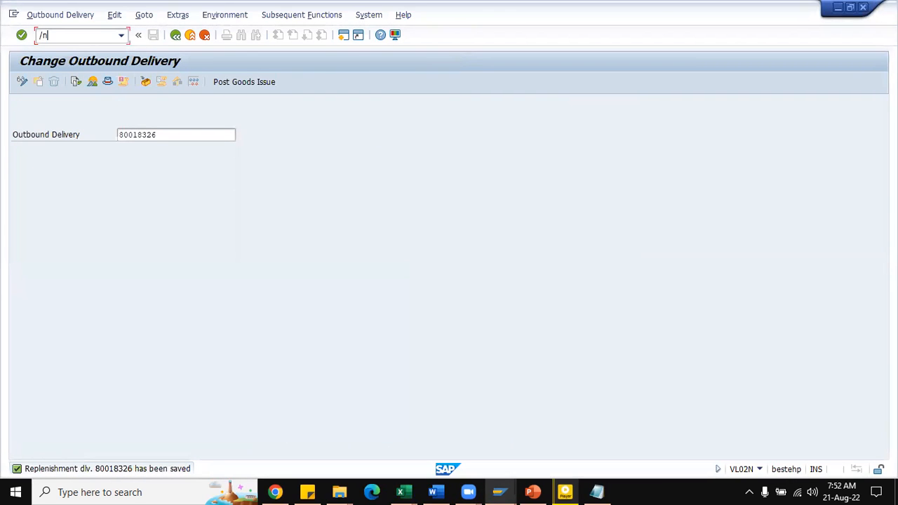
mouse_move(401, 491)
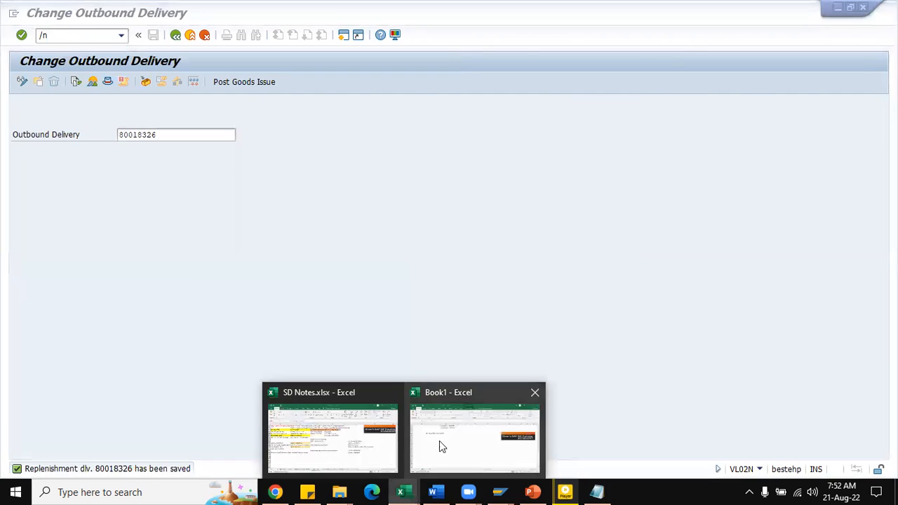
left_click(335, 447)
left_click(572, 312)
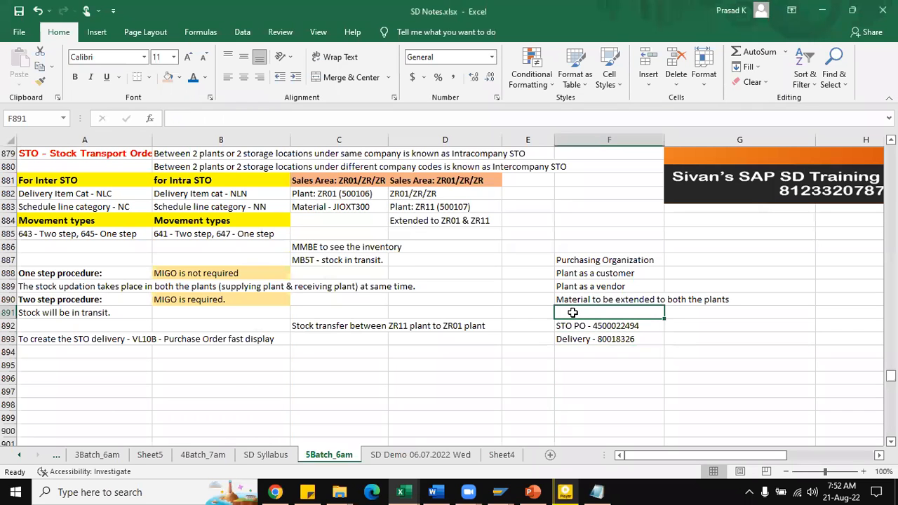
type("One step procedure:")
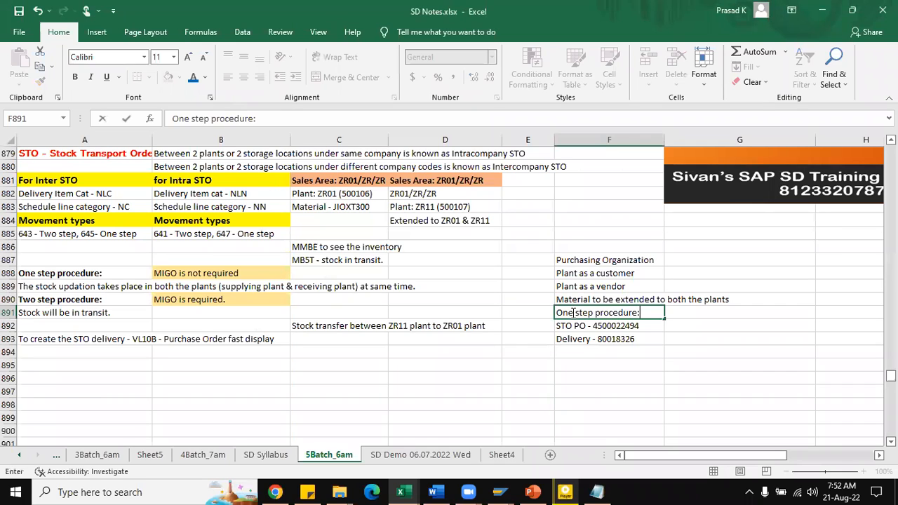
key("Tab")
type("No Migo")
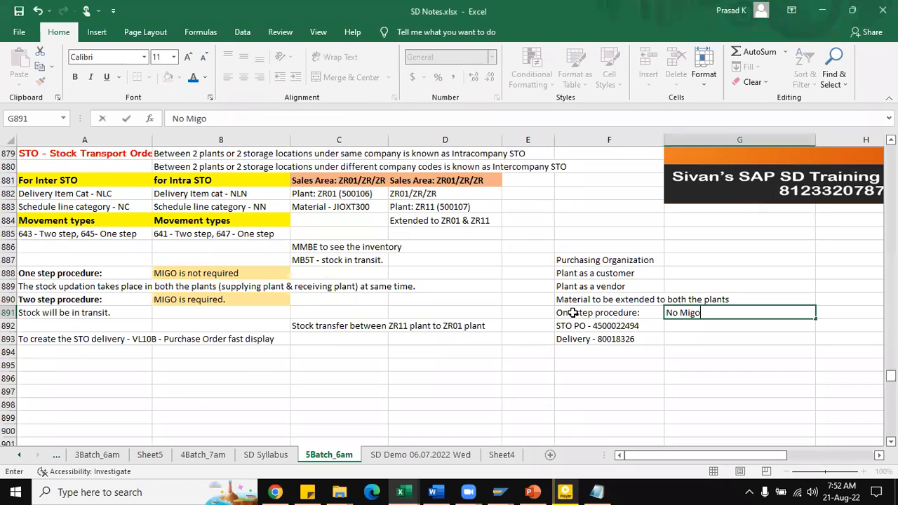
key("Return")
Step: Format the one step procedure note in F891:G891 as bold blue text
left_click_drag(592, 314, 679, 307)
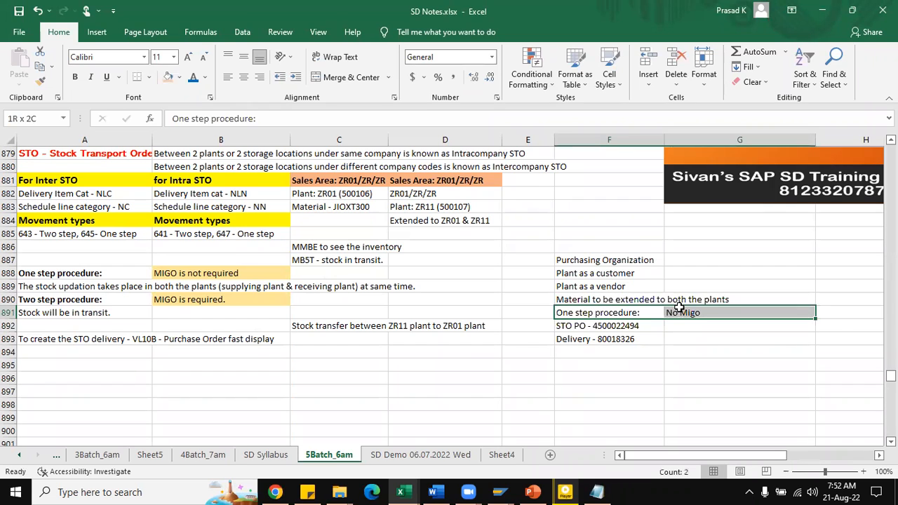
left_click(75, 76)
left_click(192, 80)
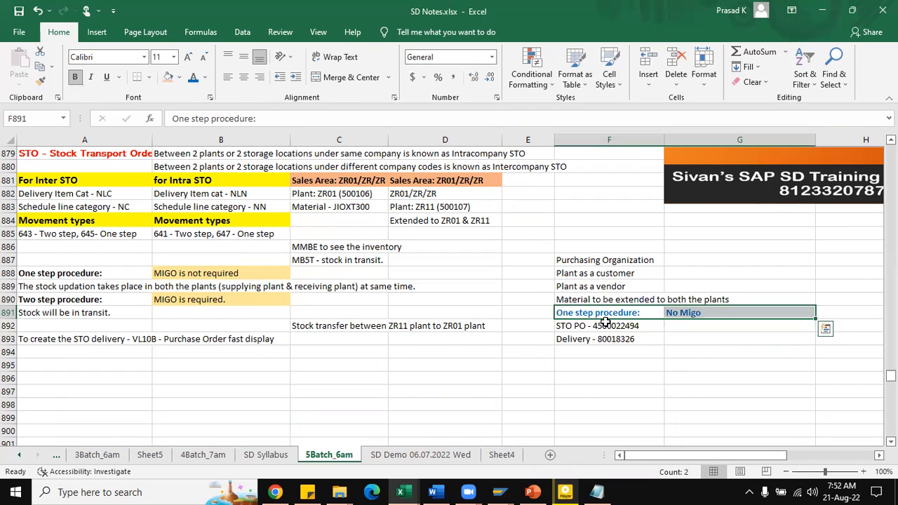
Step: Copy the formatted note from F891:G891 to F895 and change the copied heading to "Two step procedure:"
key("ctrl+c")
left_click(612, 365)
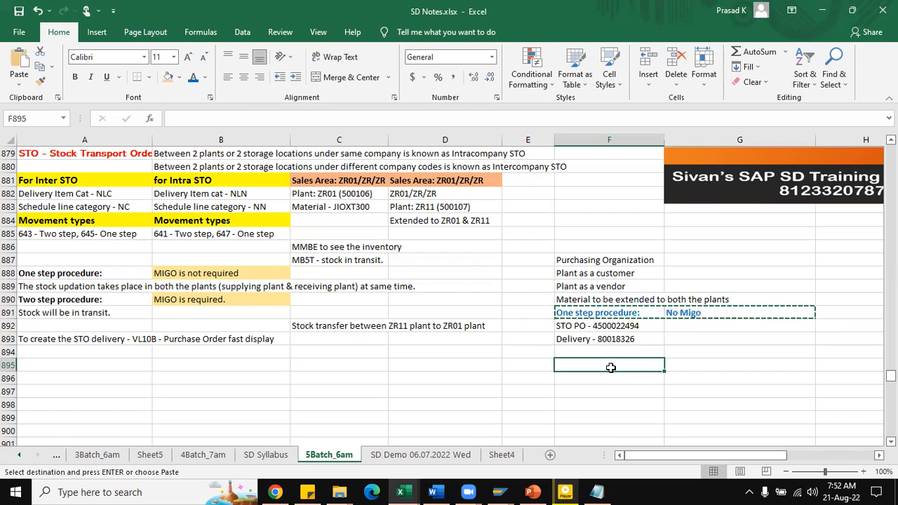
key("ctrl+v")
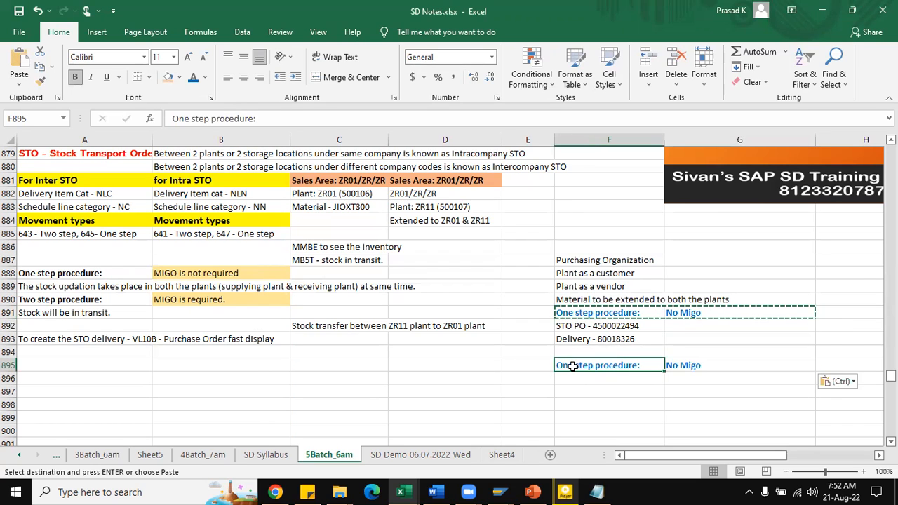
double_click(575, 366)
key("BackSpace")
key("BackSpace")
key("BackSpace")
key("BackSpace")
type("Two")
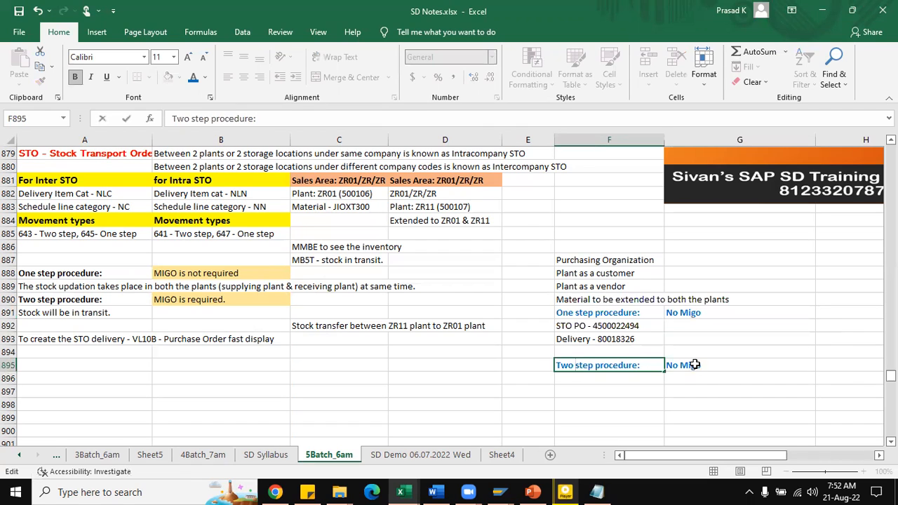
Step: Change the copied MIGO note in G895 to "Migo is required"
double_click(680, 363)
key("BackSpace")
key("BackSpace")
key("BackSpace")
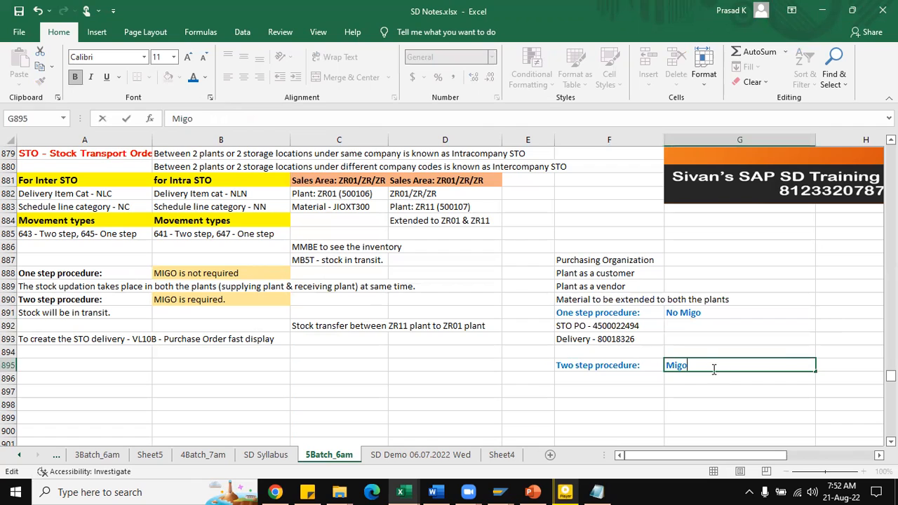
type("is required")
key("Return")
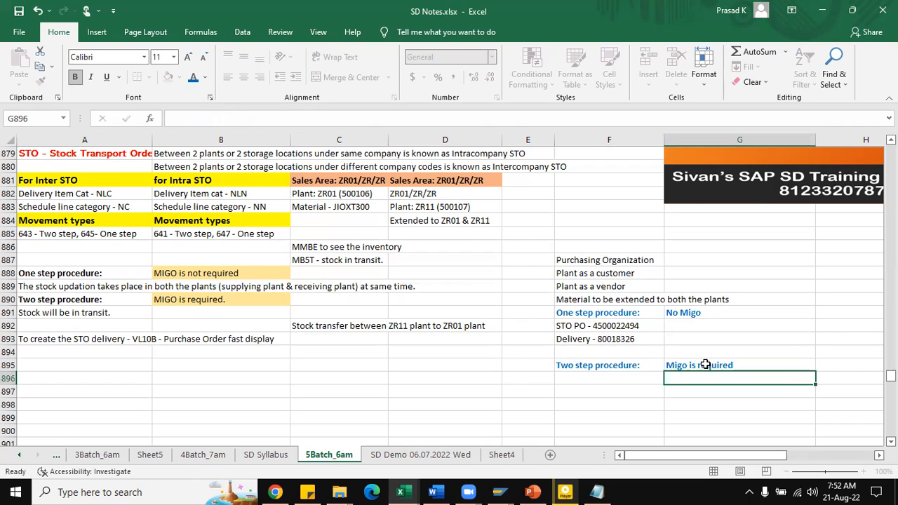
Step: Enter "Movement type: 647" in G892 under the one step procedure note
left_click(706, 324)
type("Movement type: 647")
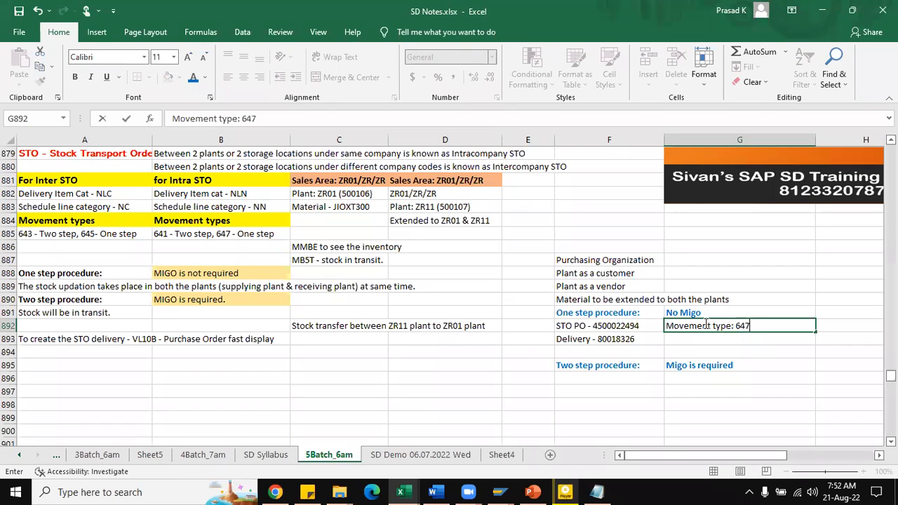
key("alt+Tab")
key("alt+Tab")
key("alt+Tab")
key("alt+Tab")
left_click(686, 385)
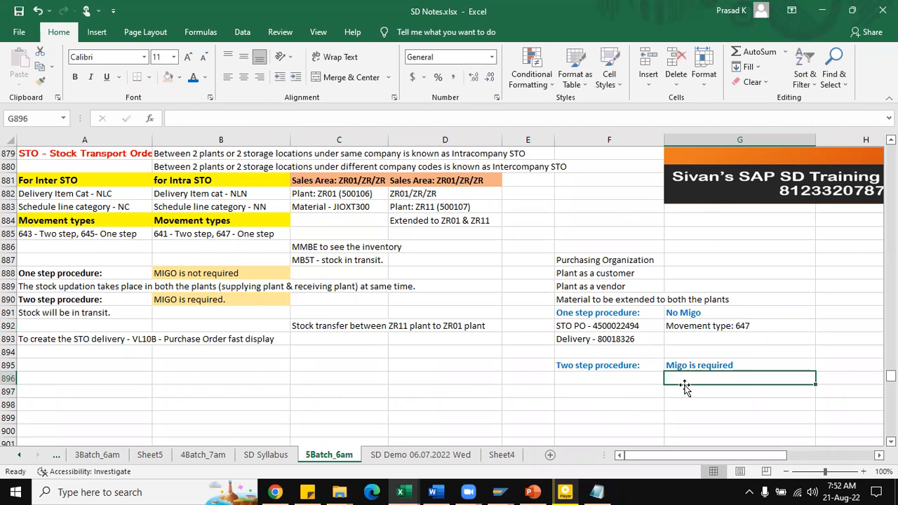
Step: Copy the movement type note from G892 to G896, change it to "Movement type: 641" and save the workbook
left_click(774, 329)
key("ctrl+c")
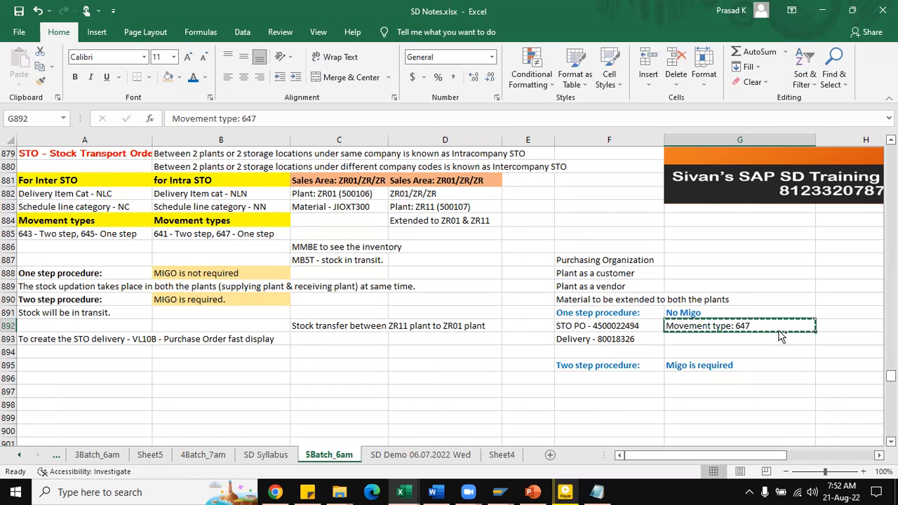
left_click(734, 379)
key("ctrl+v")
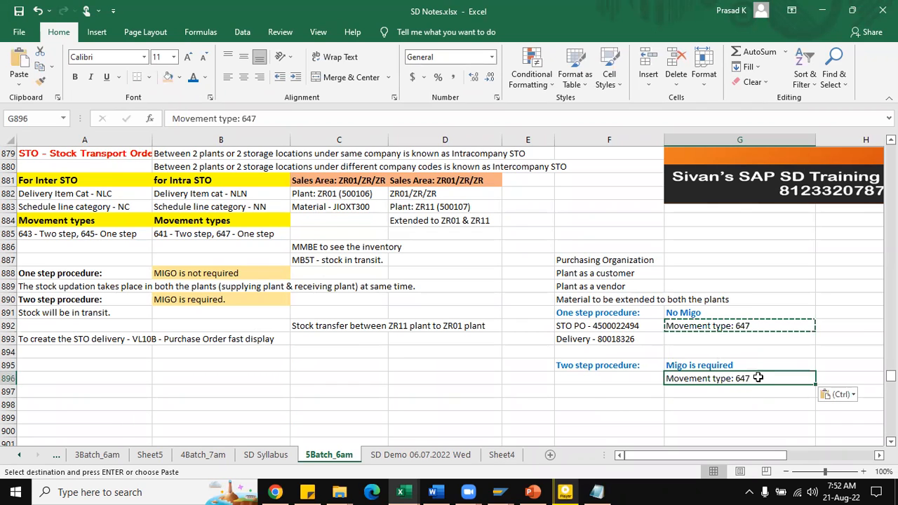
double_click(758, 379)
key("BackSpace")
key("ctrl+s")
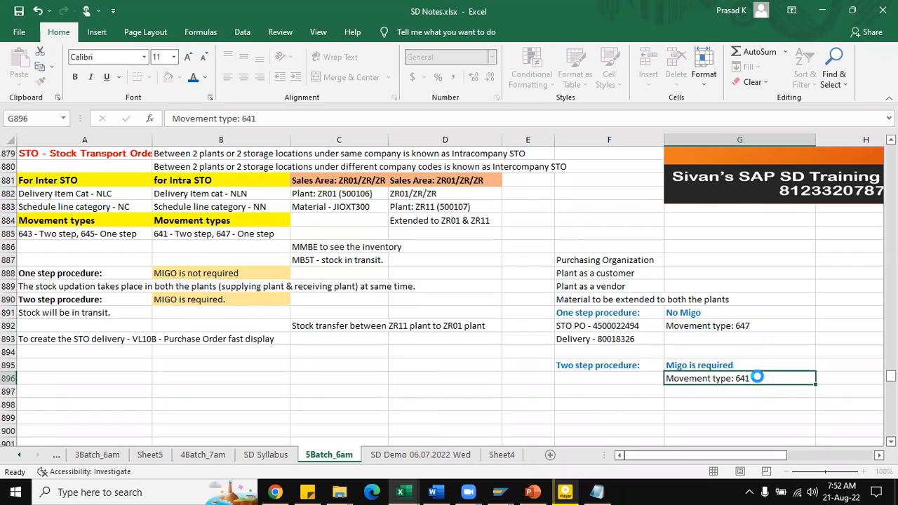
Step: Switch back to SAP, start a new purchase order with transaction ME21N and set its order type to UB S.T.O
key("alt+Tab")
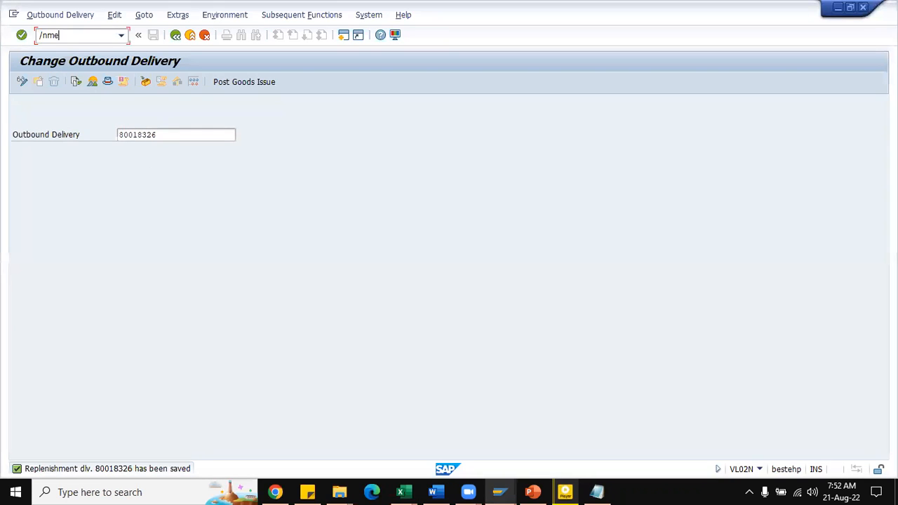
left_click(61, 38)
type("/nme21n")
key("Return")
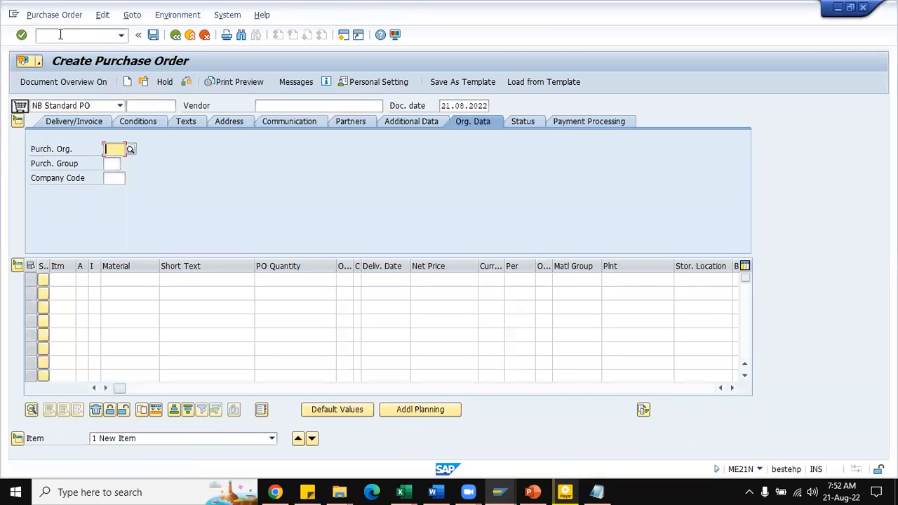
left_click(85, 111)
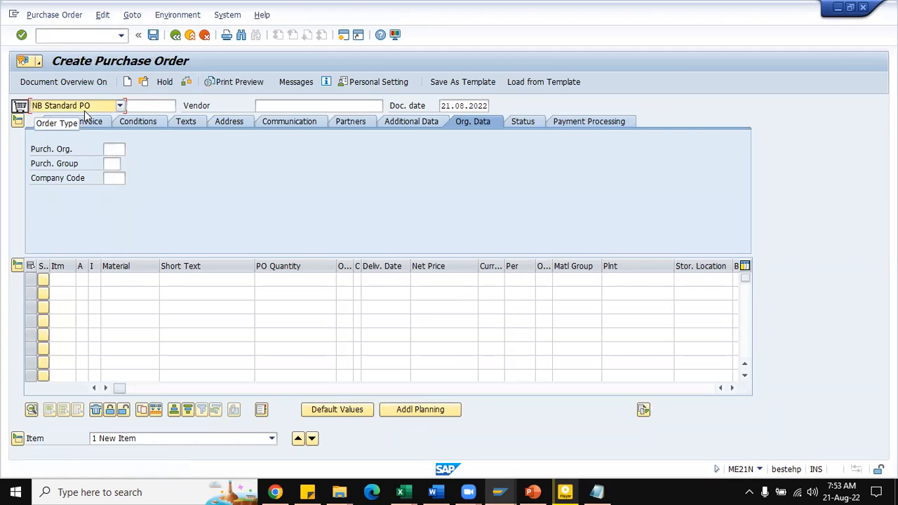
left_click(61, 149)
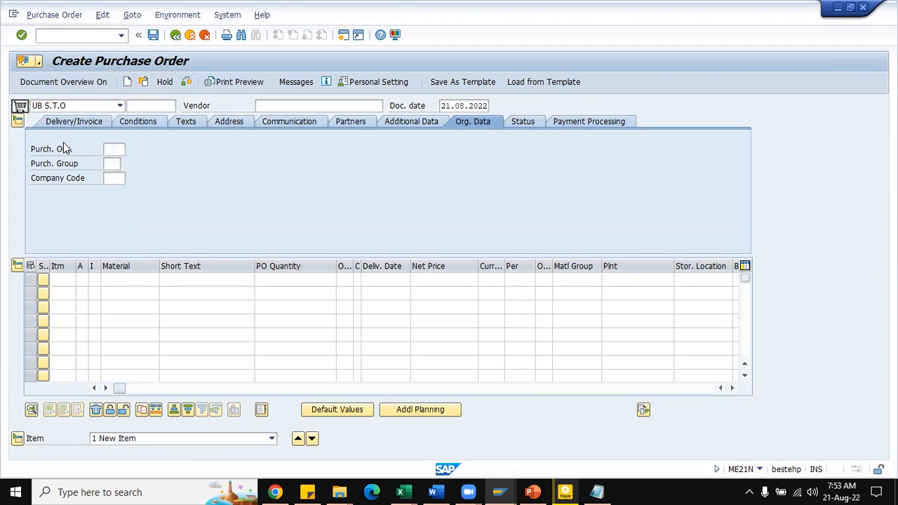
Step: Set the order's purchasing organization to ZR01, purchasing group to zr5 and company code to zr01
type("ZR01")
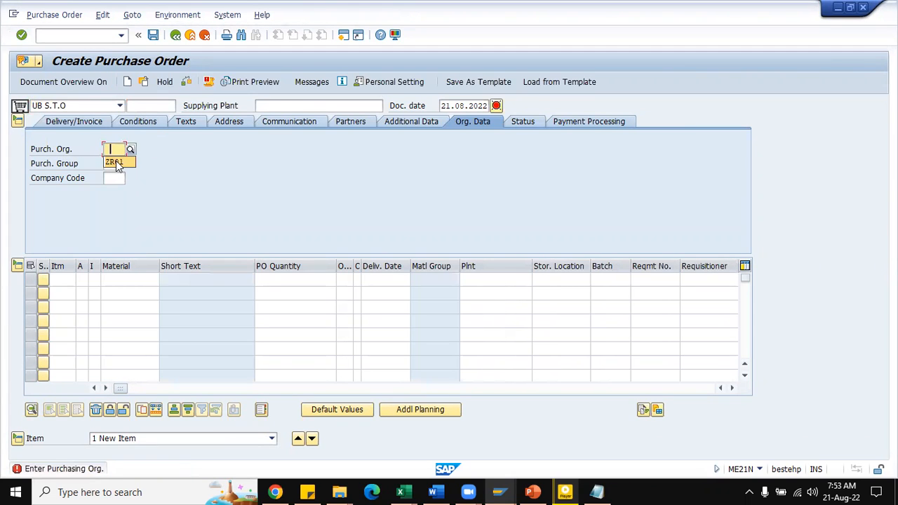
key("Tab")
left_click(111, 177)
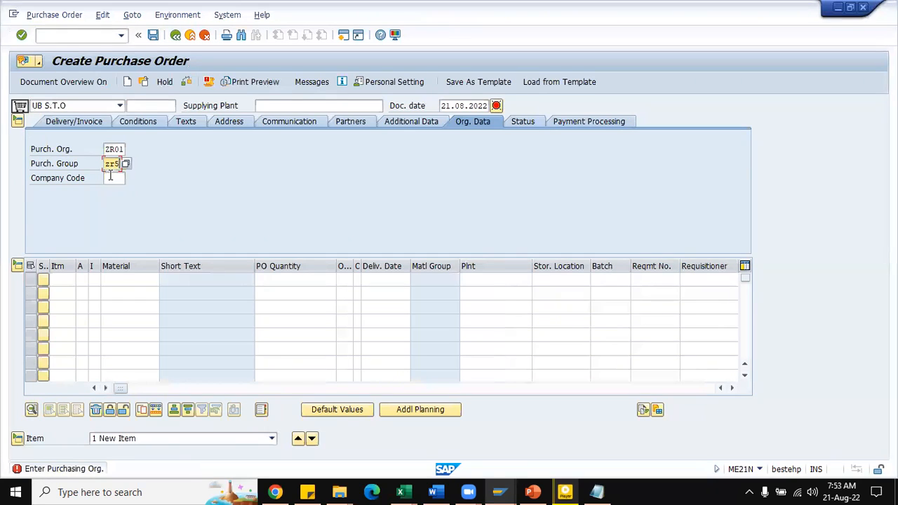
key("Tab")
left_click(113, 190)
left_click(259, 106)
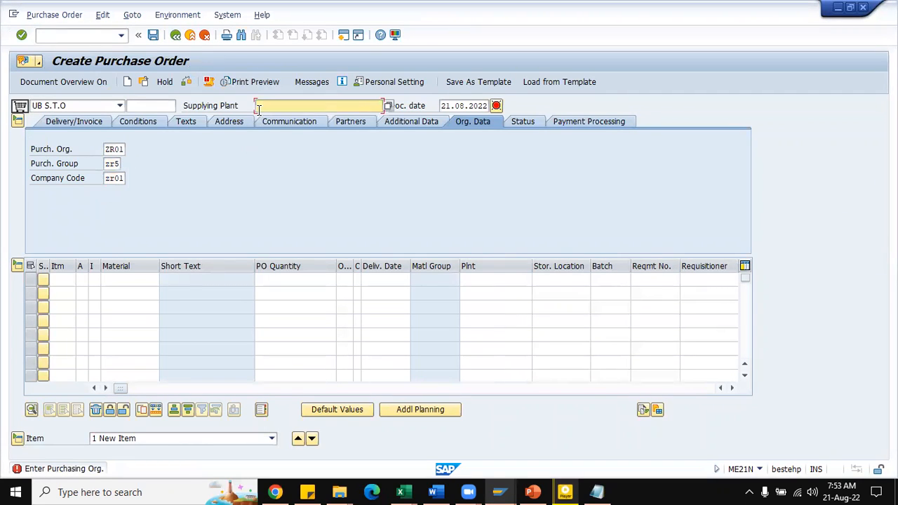
Step: Set the supplying plant to zr11 and enter an item for material JIOXT300 with a quantity of 10 ea
left_click(262, 119)
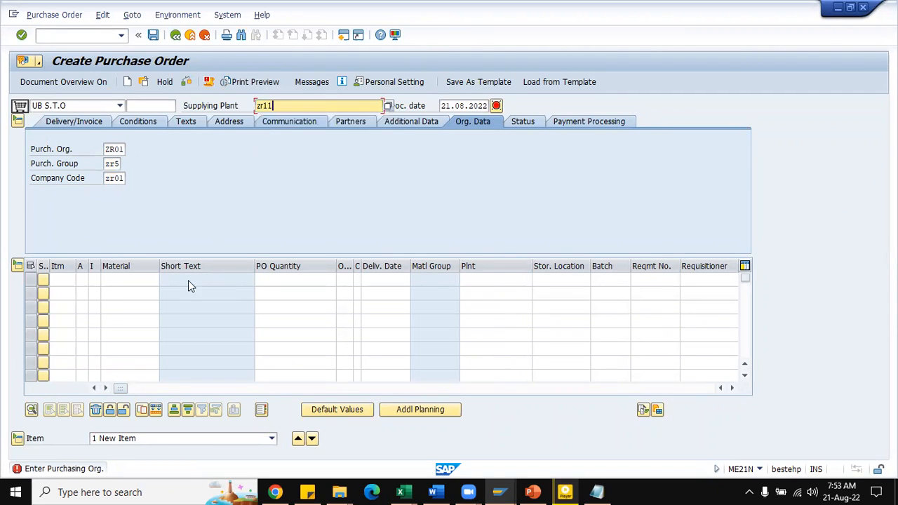
left_click(109, 280)
left_click(121, 293)
left_click(278, 281)
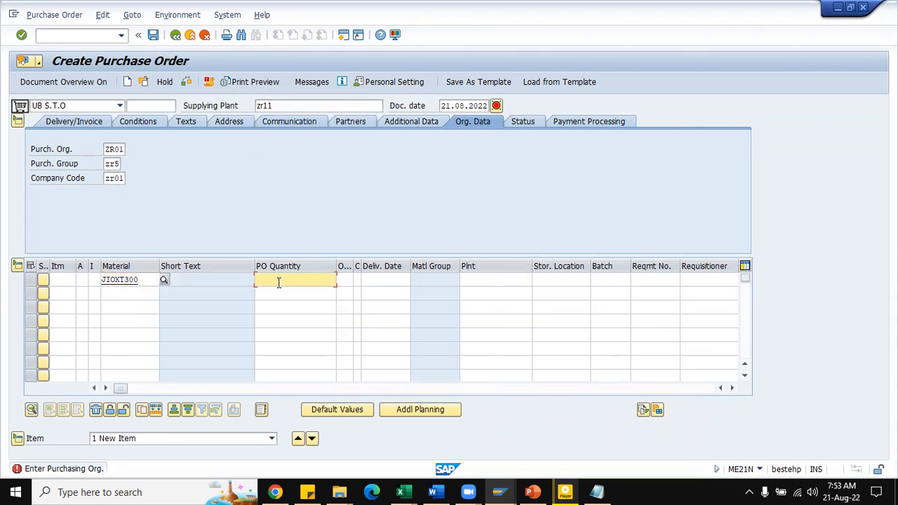
type("10")
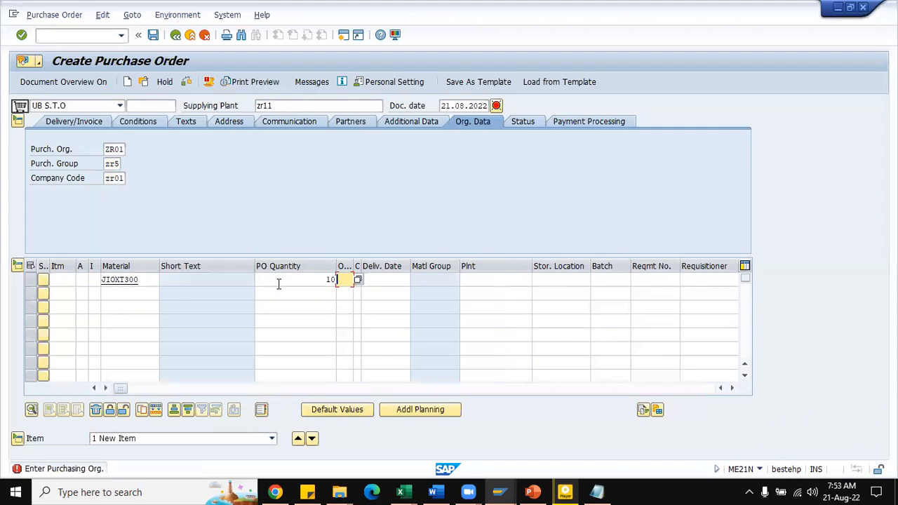
key("Tab")
key("Tab")
key("Tab")
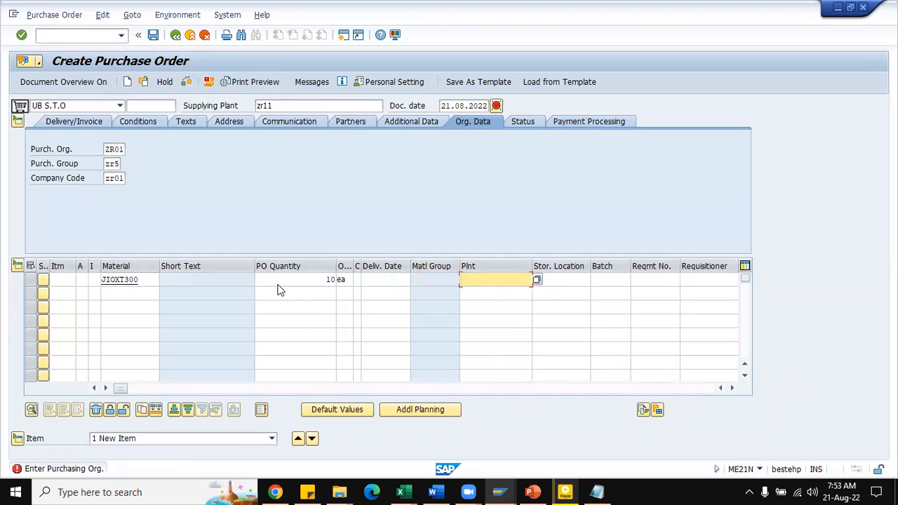
Step: Set the item's receiving plant and storage location to zr01 and validate the item entry
type("zr01")
key("Tab")
type("zr0")
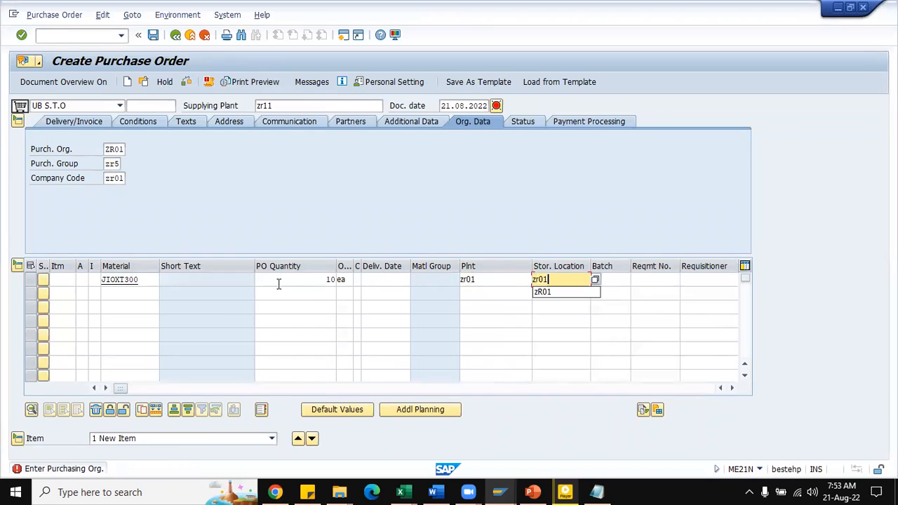
key("Return")
key("Return")
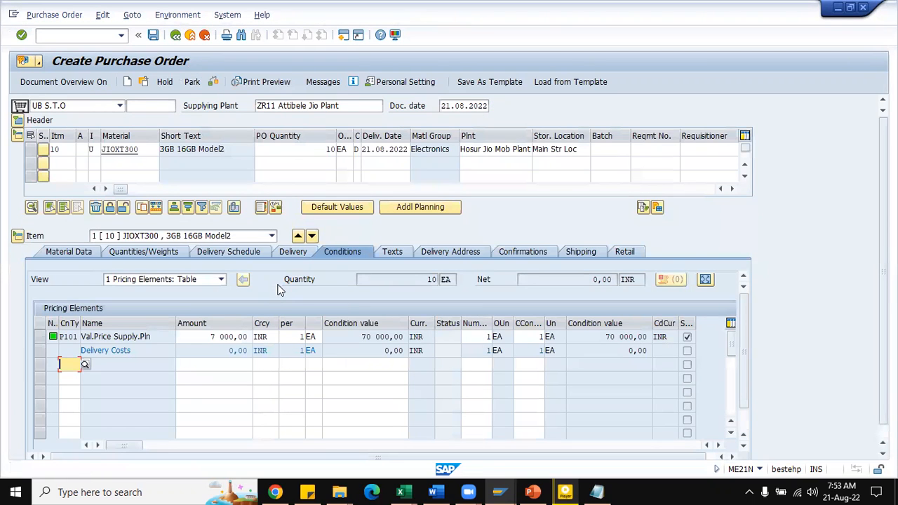
left_click(606, 149)
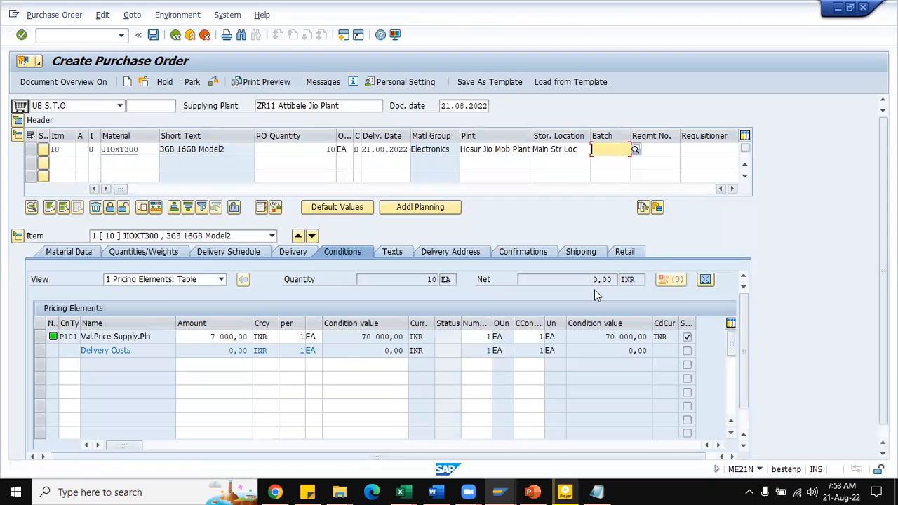
mouse_move(495, 490)
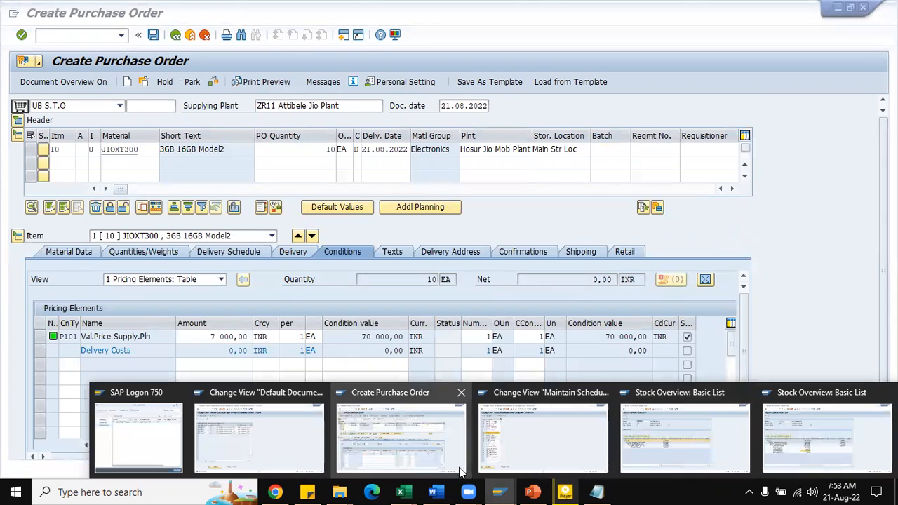
left_click(681, 438)
left_click(128, 304)
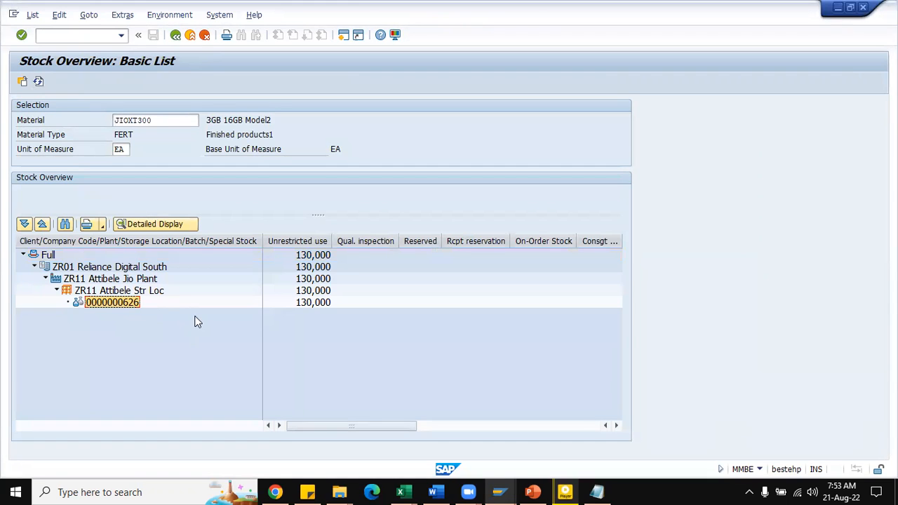
key("alt+Tab")
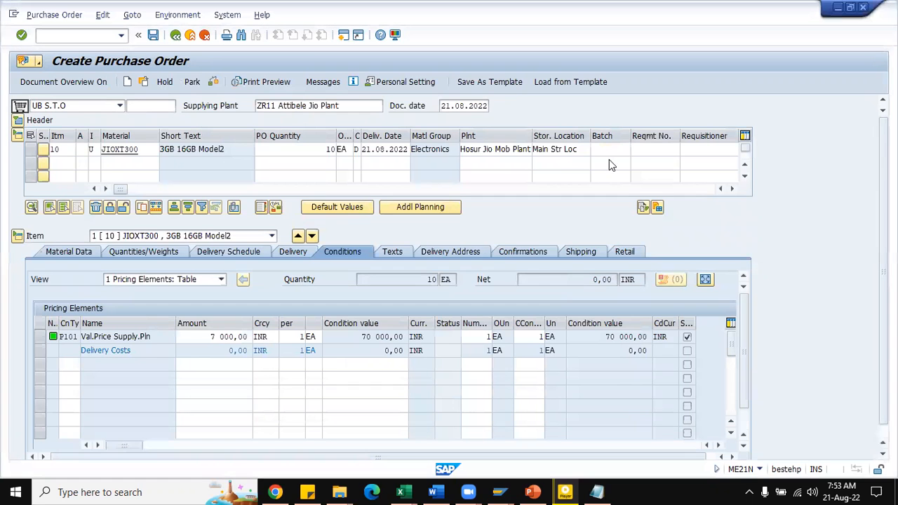
key("ctrl+v")
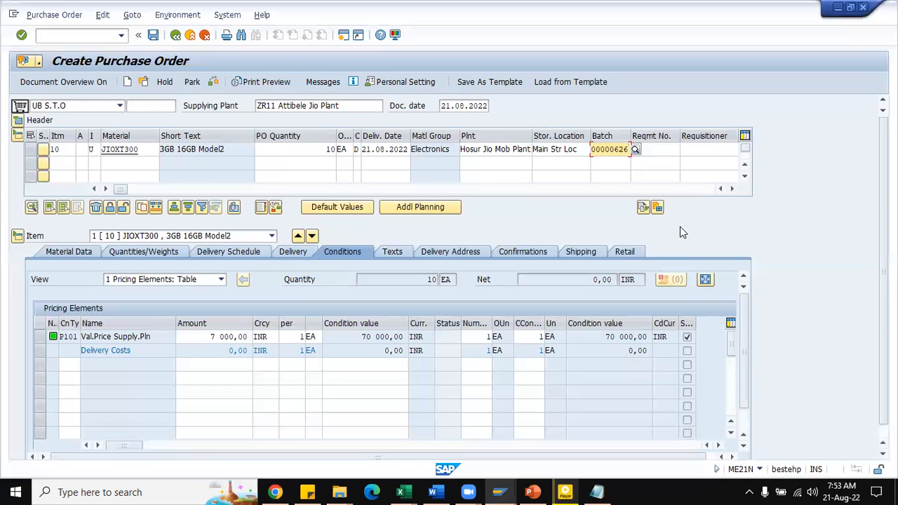
Step: Check the stock transport order for errors and save it
key("Return")
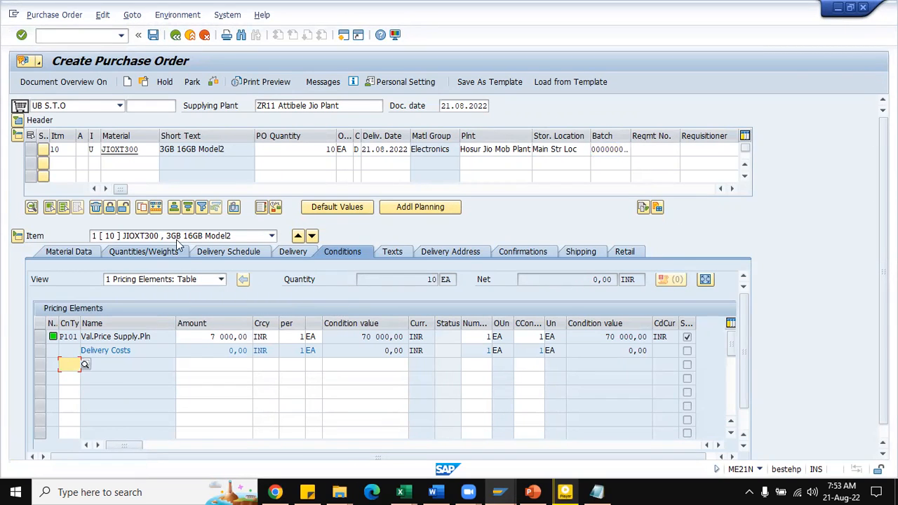
left_click(216, 83)
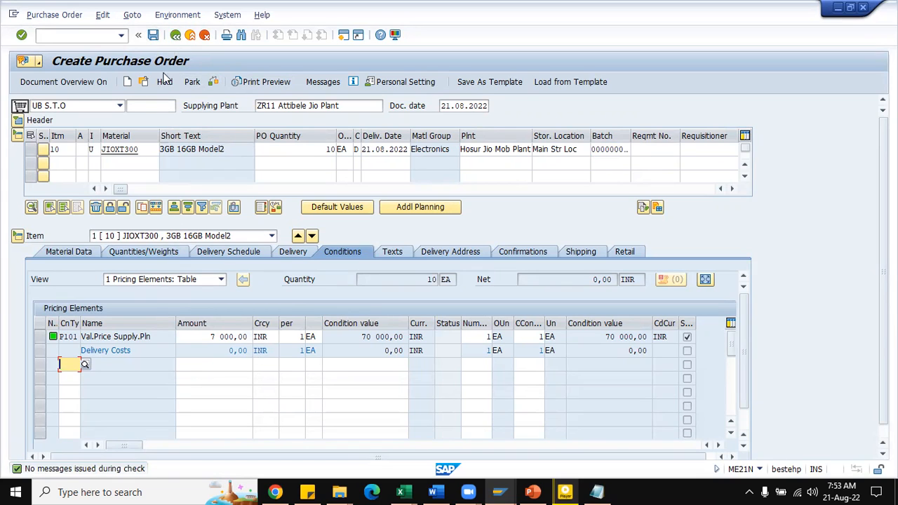
left_click(153, 39)
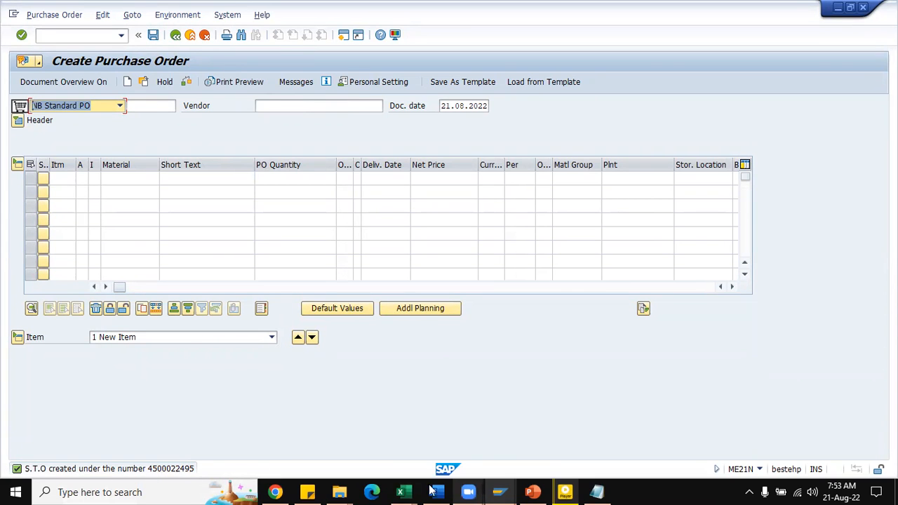
Step: In the Excel notes, copy the STO PO note from F892 to F897 and update it to the new order's number
left_click(401, 492)
left_click(332, 437)
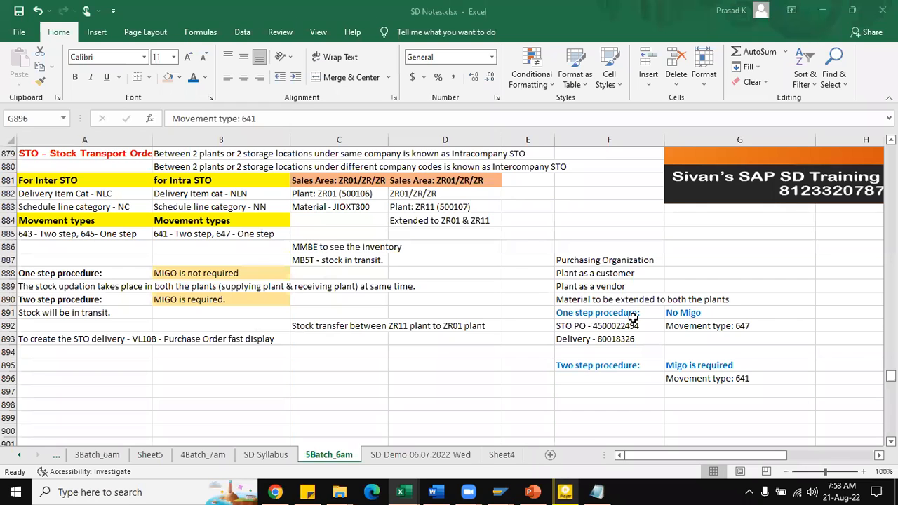
left_click(644, 325)
double_click(644, 326)
left_click_drag(644, 326, 556, 325)
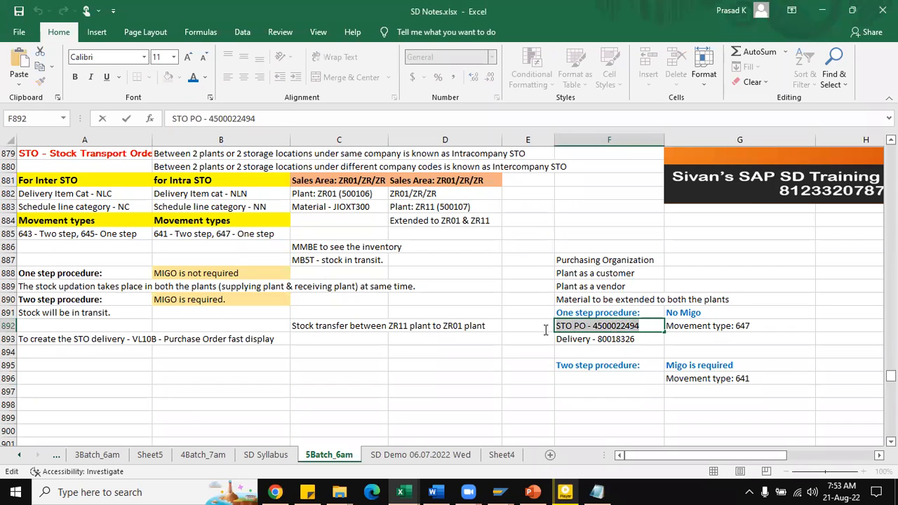
key("ctrl+c")
left_click(591, 391)
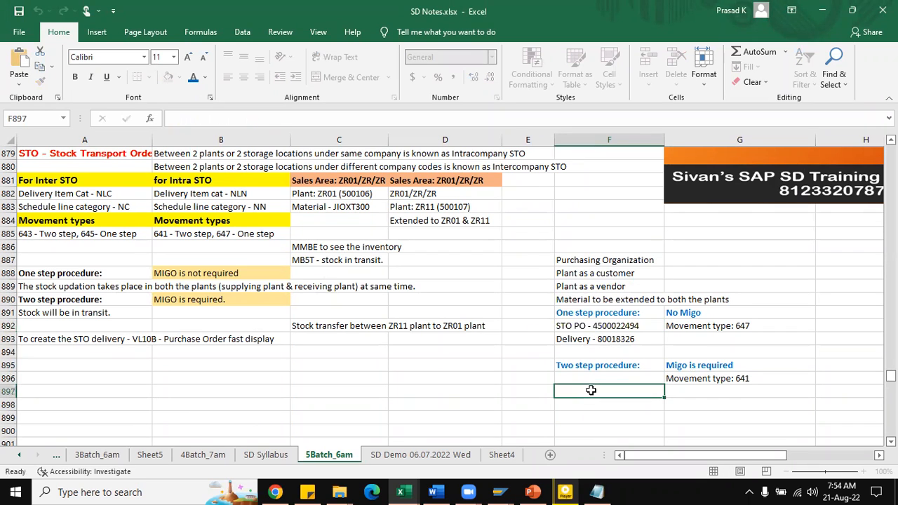
key("ctrl+v")
double_click(645, 390)
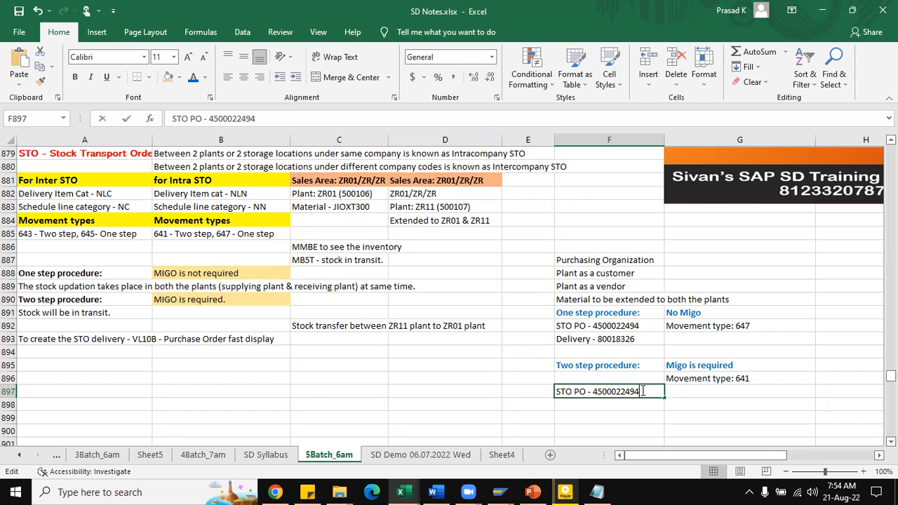
left_click(734, 409)
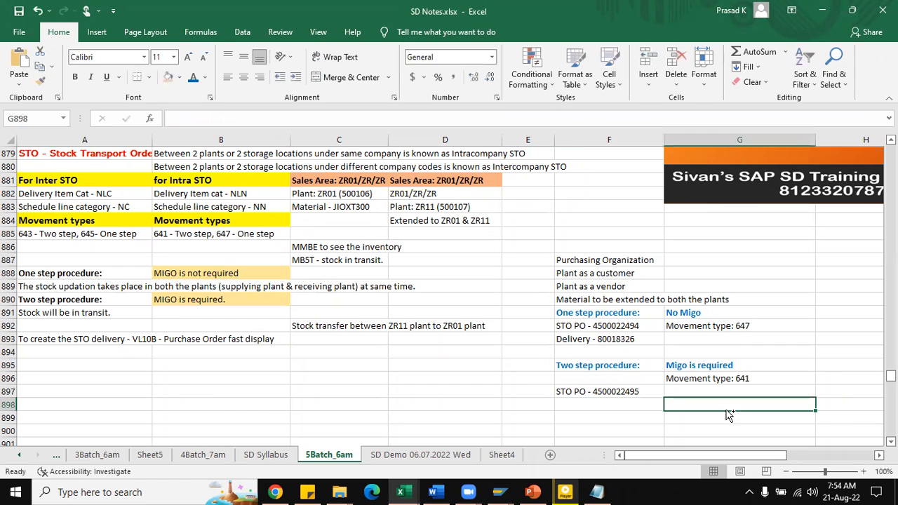
Step: Switch back to SAP and refresh the stock overview of JIOXT300 in plant ZR11
key("alt+Tab")
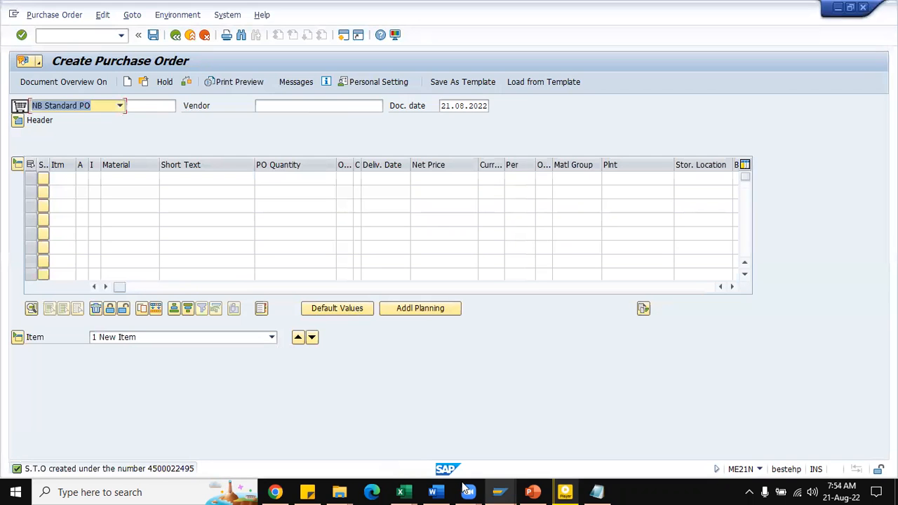
left_click(499, 492)
left_click(677, 444)
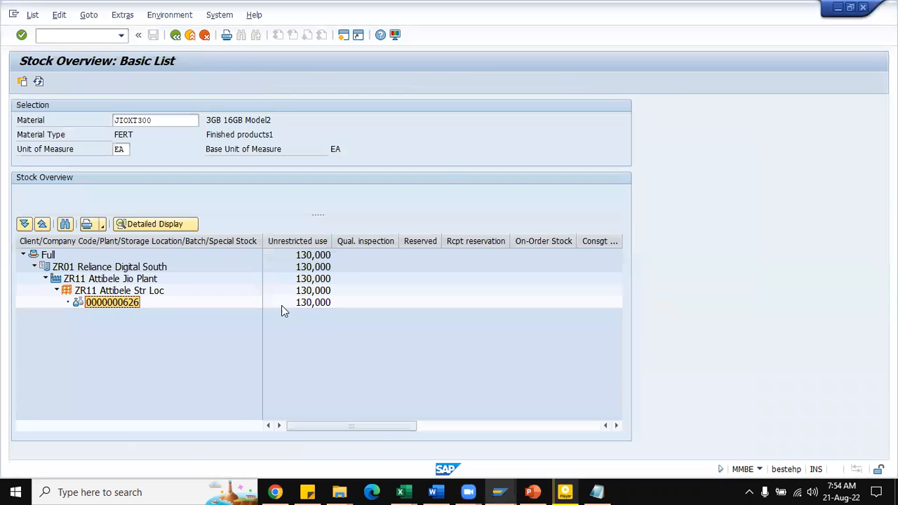
left_click(37, 82)
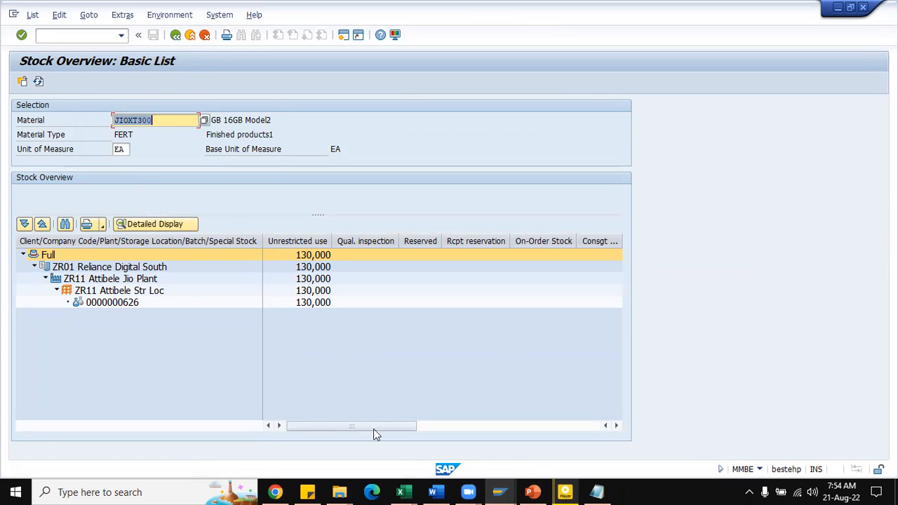
Step: Return to the purchase order session and start transaction VL10B
mouse_move(565, 492)
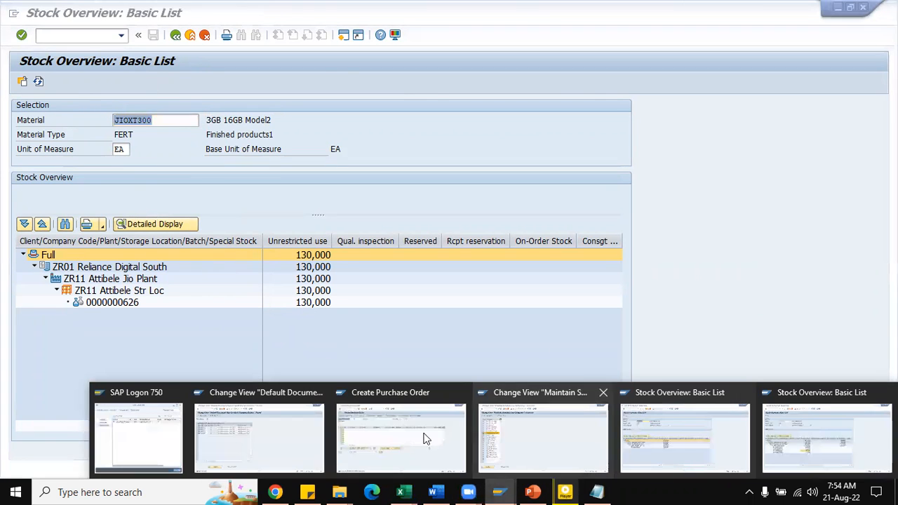
left_click(377, 444)
left_click(71, 38)
type("/nvl10b")
key("Return")
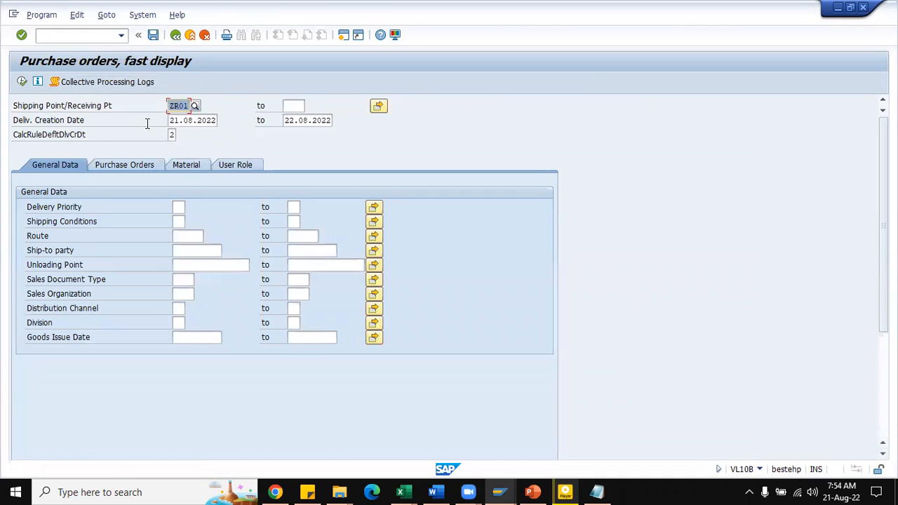
Step: Restrict the selection to the new stock transport order's purchasing document number and execute the list of orders due for shipping
left_click(121, 168)
left_click(200, 209)
left_click(198, 220)
key("BackSpace")
type("500022495")
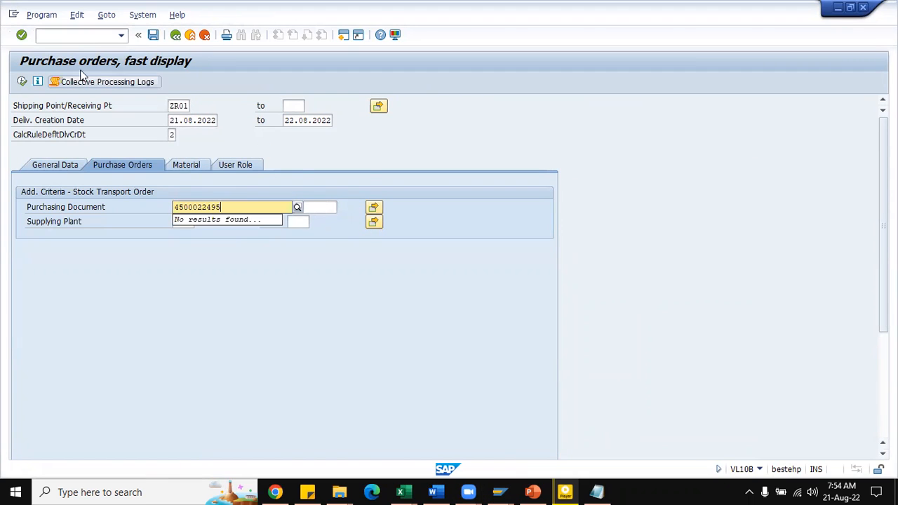
left_click(22, 83)
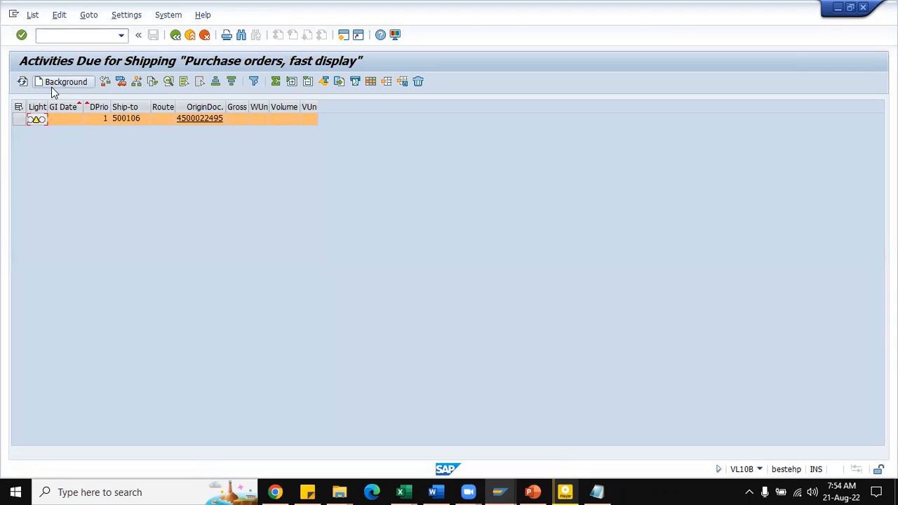
Step: Show the delivery column in the due list, select the order line and create its delivery in the background
left_click(122, 82)
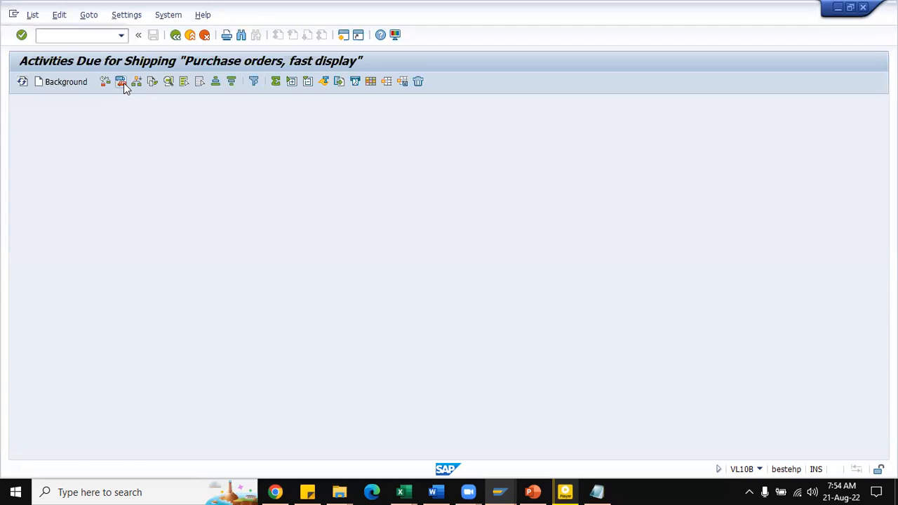
left_click_drag(351, 103, 397, 105)
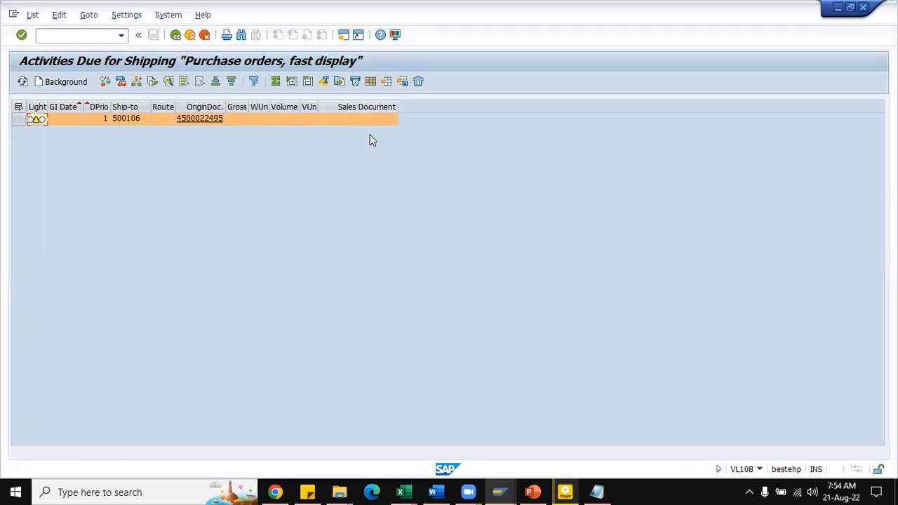
left_click(18, 107)
left_click(62, 83)
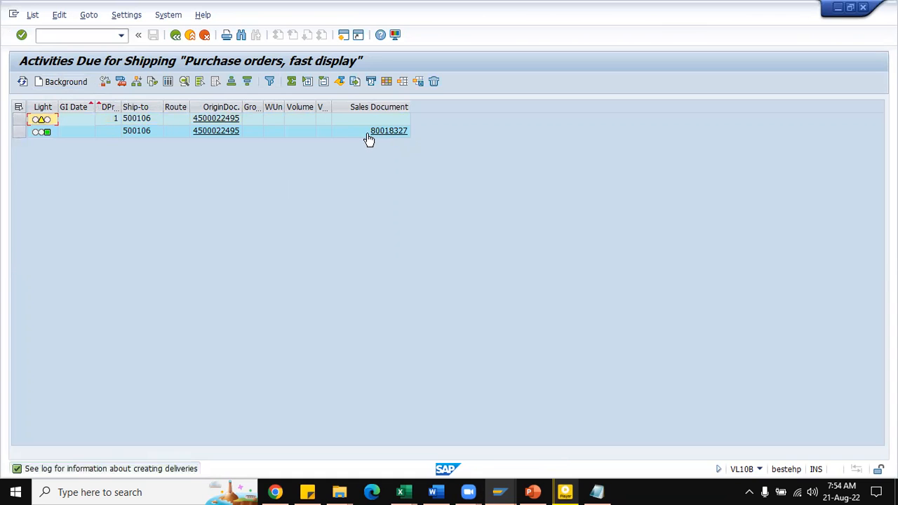
Step: Display the created delivery, record its number in F898 of the Excel notes after "Delivery -" and save the workbook
left_click(383, 133)
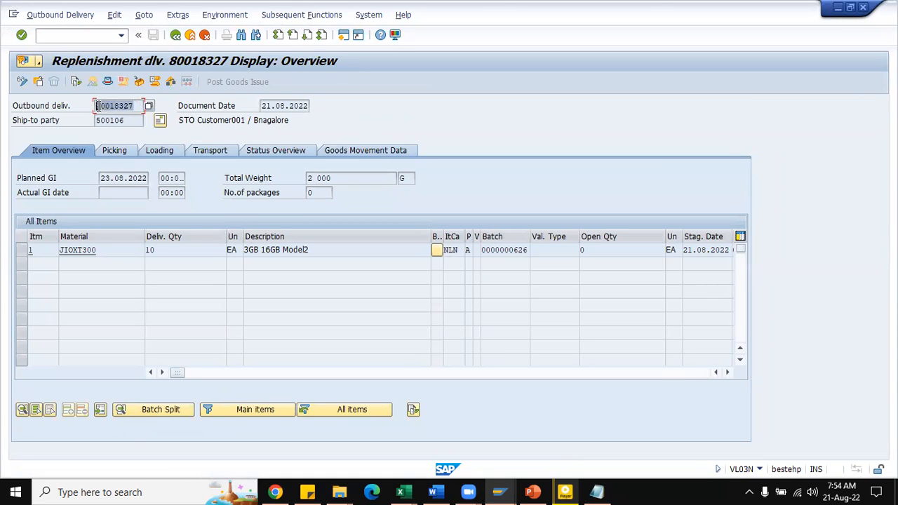
left_click(376, 151)
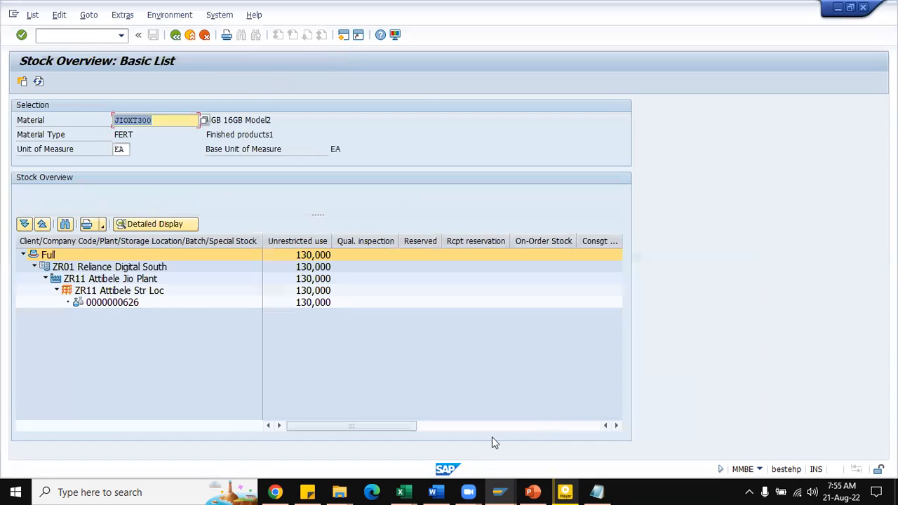
mouse_move(412, 491)
left_click(368, 445)
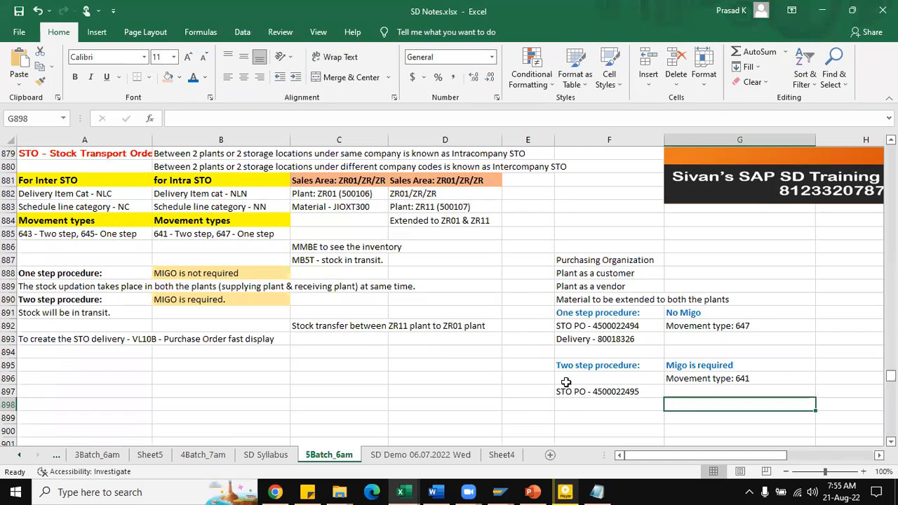
left_click(567, 404)
type("Del")
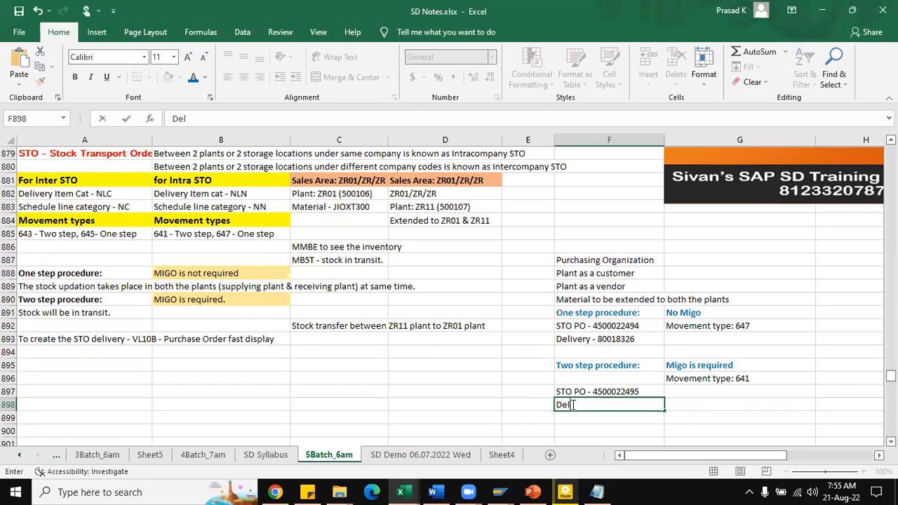
type("ivery -")
type("80018327")
key("ctrl+s")
Step: Switch to the SAP session displaying the new replenishment delivery and put the delivery into change mode
left_click(499, 492)
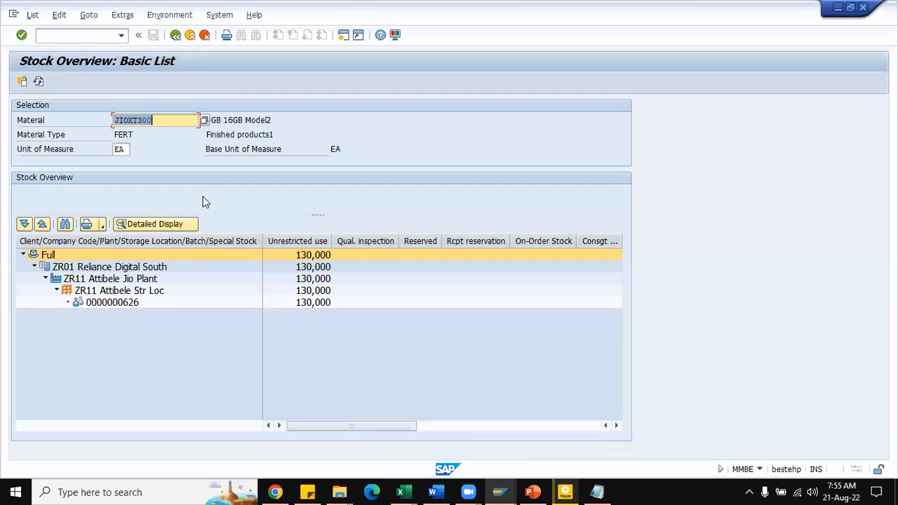
key("alt+Tab")
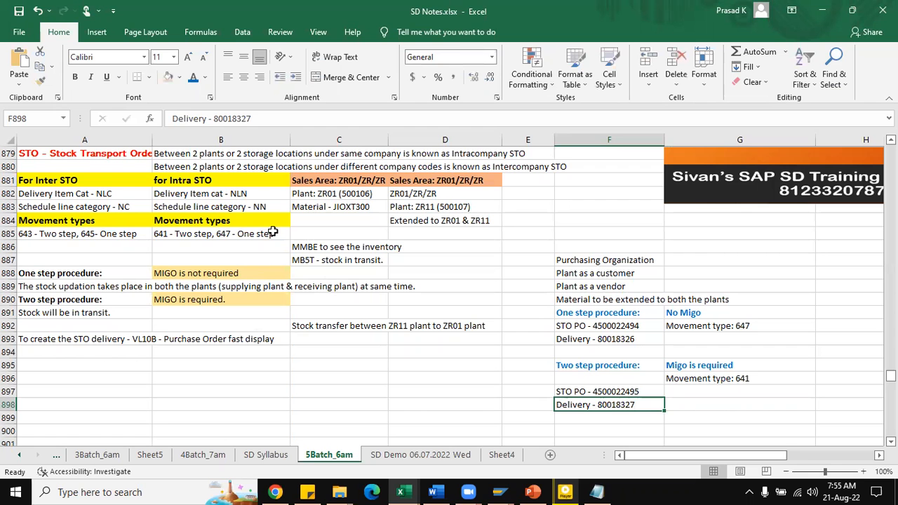
key("alt+Tab")
mouse_move(499, 492)
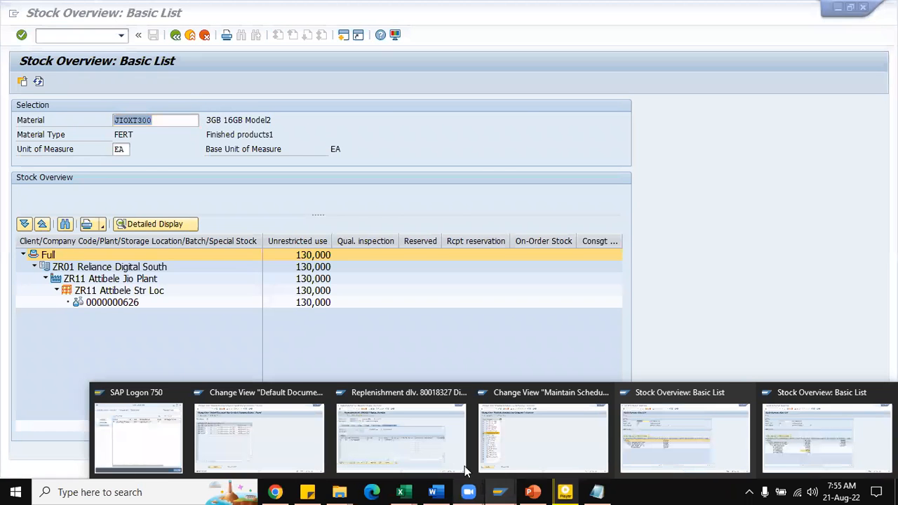
left_click(415, 421)
left_click(70, 15)
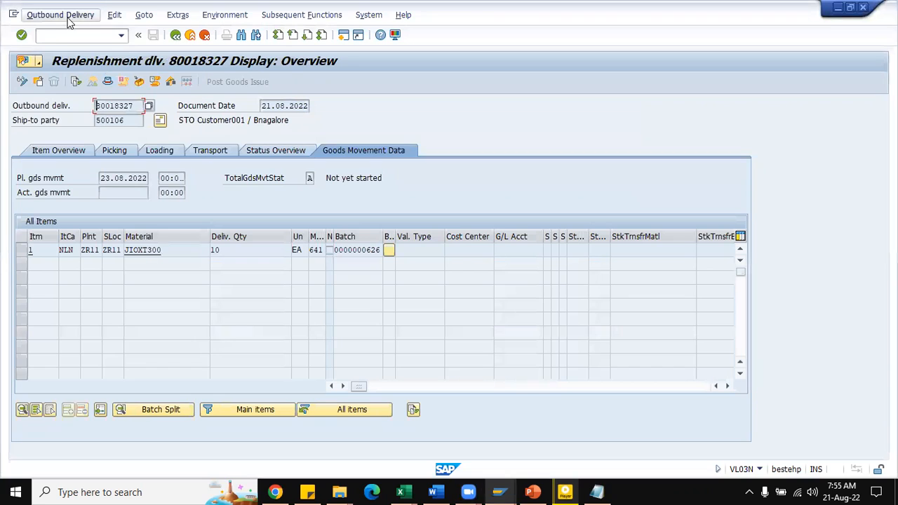
left_click(84, 90)
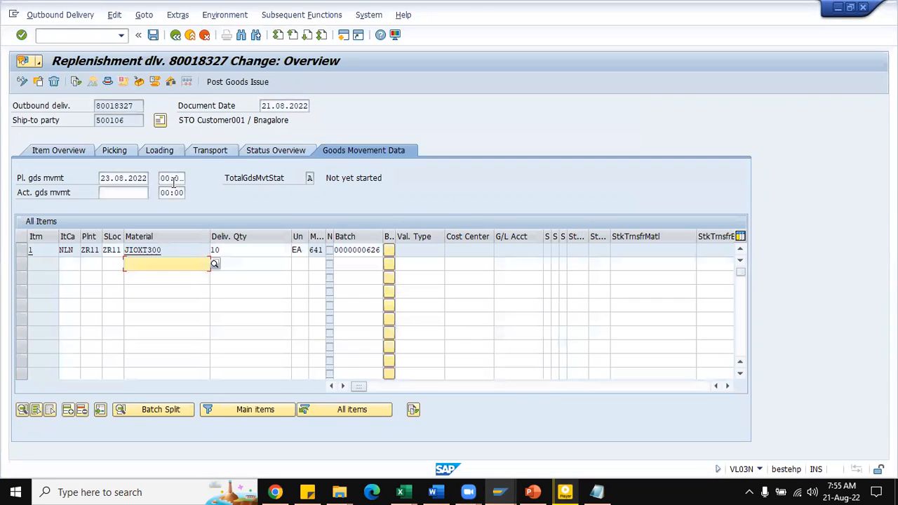
Step: Set the picked quantity of the JIOXT300 delivery item to 10
left_click(120, 150)
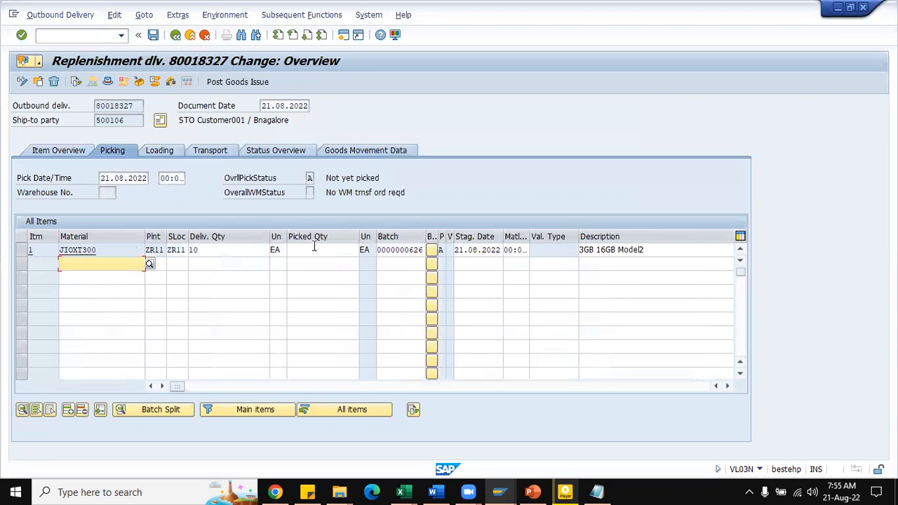
left_click(314, 249)
type("10")
key("Return")
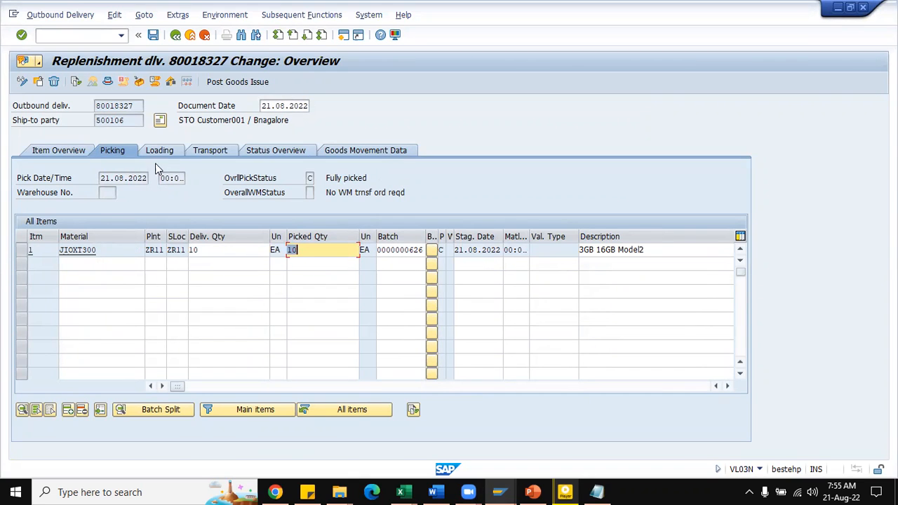
Step: Set the delivery's actual goods issue date to 04.05.2022 in the item overview and post the goods issue
left_click(77, 153)
left_click(124, 193)
left_click(126, 209)
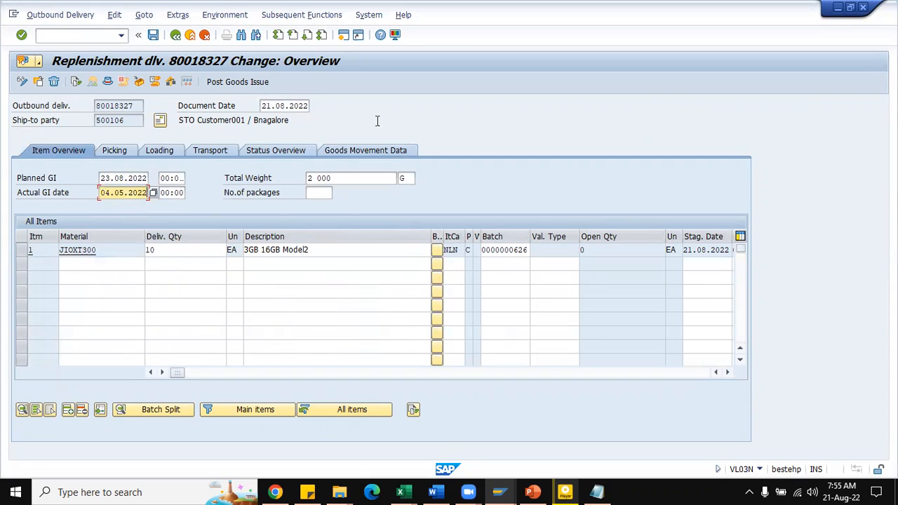
left_click(235, 85)
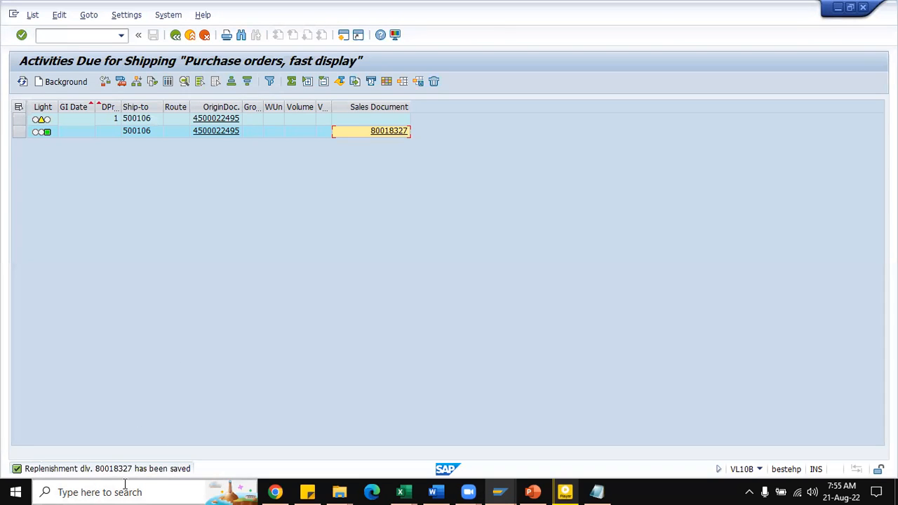
Step: Bring up the MMBE stock overview of JIOXT300 for plant ZR11 and refresh its quantities
left_click(82, 36)
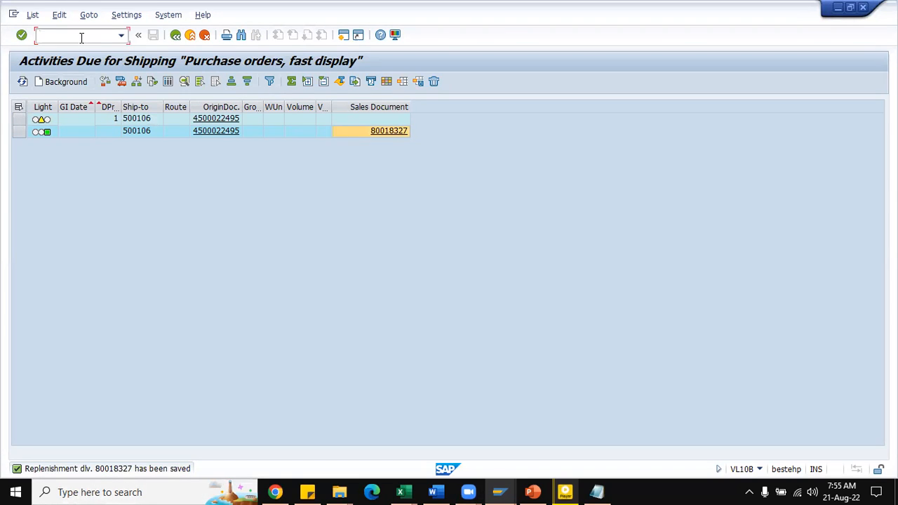
left_click(499, 492)
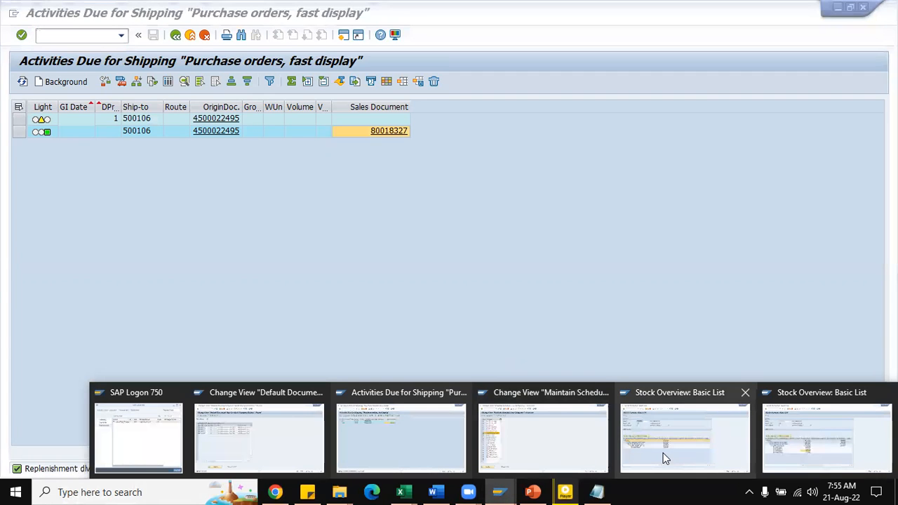
left_click(665, 458)
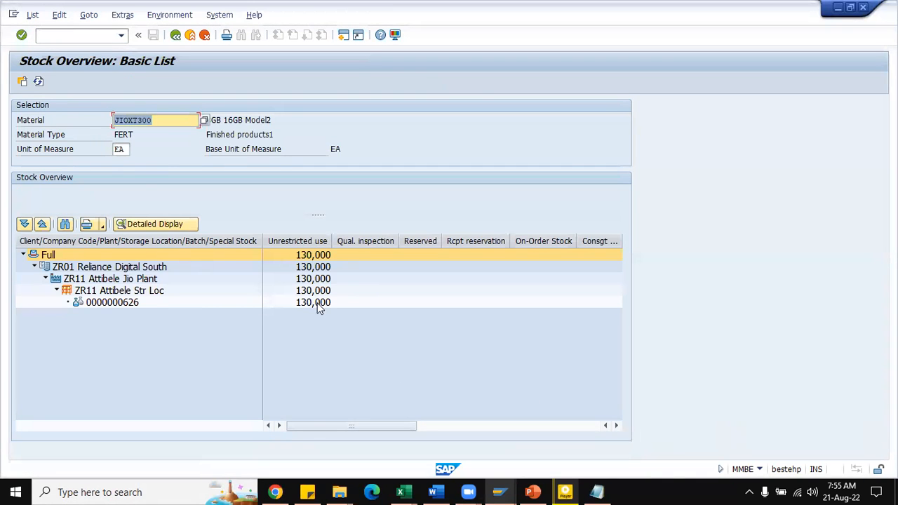
left_click(39, 82)
left_click(573, 486)
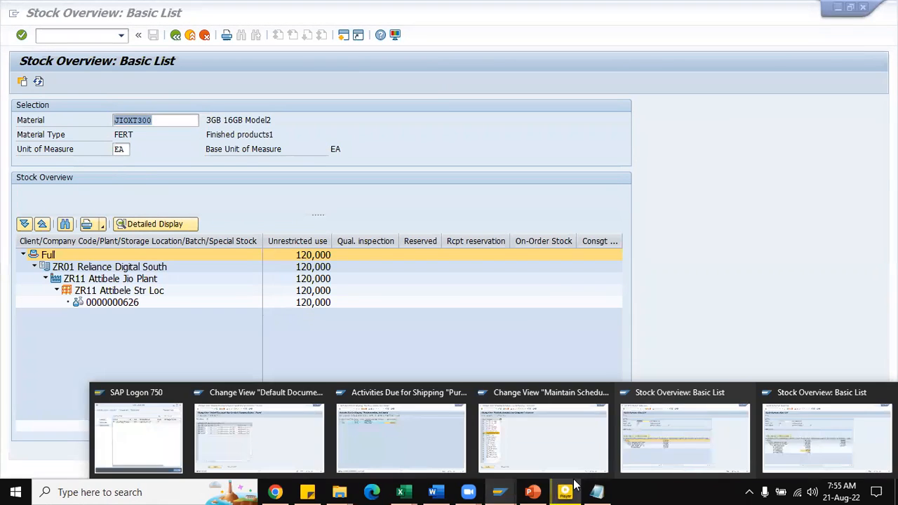
left_click(652, 458)
Step: Open the other stock overview session, for JIOXT300 in plant ZR01, and refresh its quantities
left_click(504, 490)
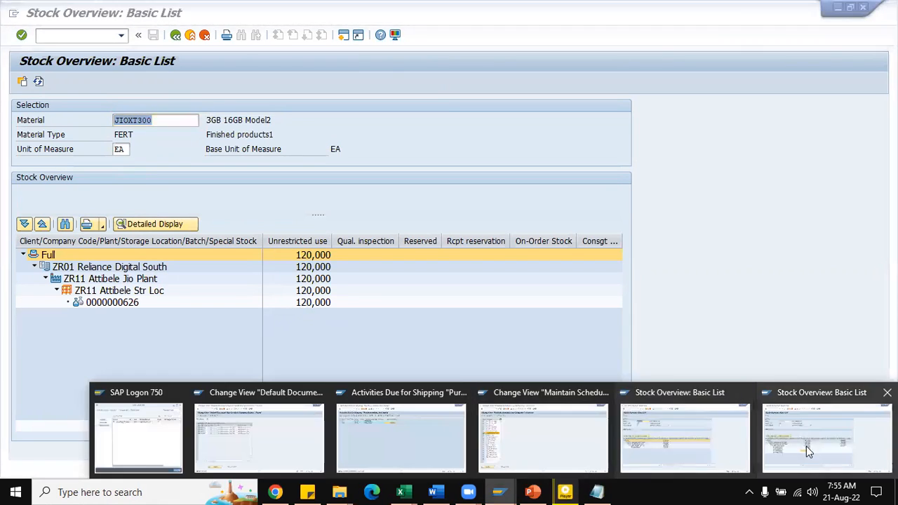
left_click(807, 451)
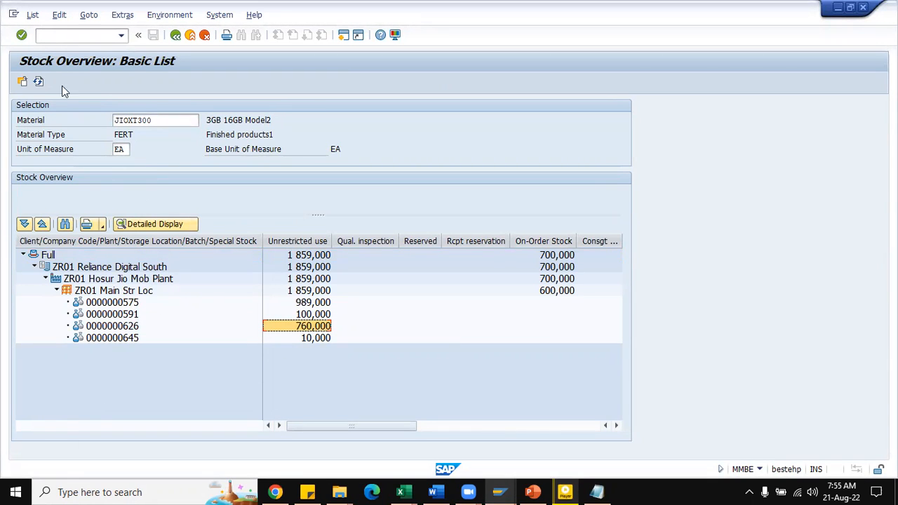
left_click(38, 81)
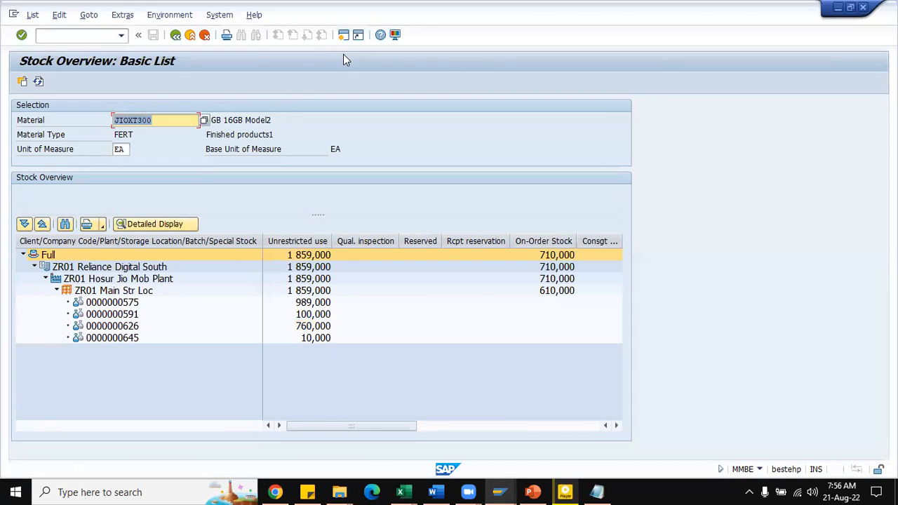
Step: Run transaction MB5T in the schedule line categories session for JIOXT300 and receiving plant ZR01, and examine the new transfer order's in-transit line
left_click(510, 492)
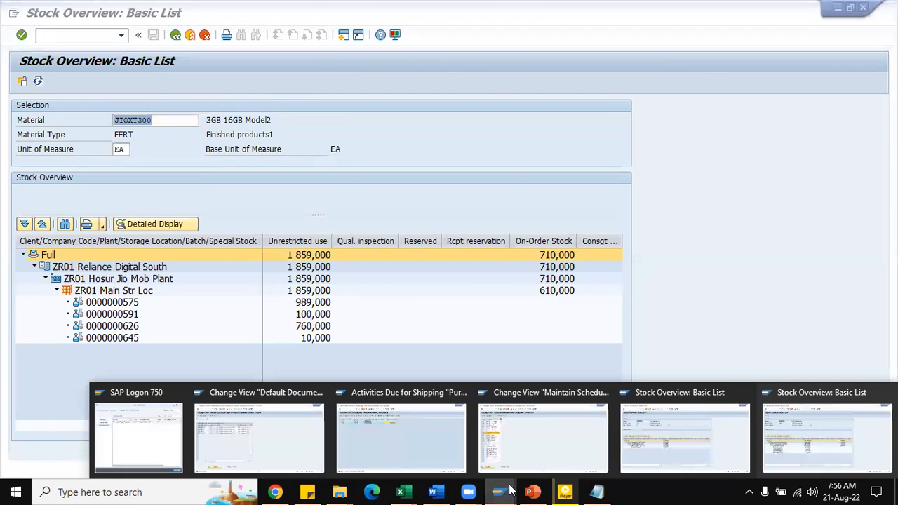
left_click(534, 455)
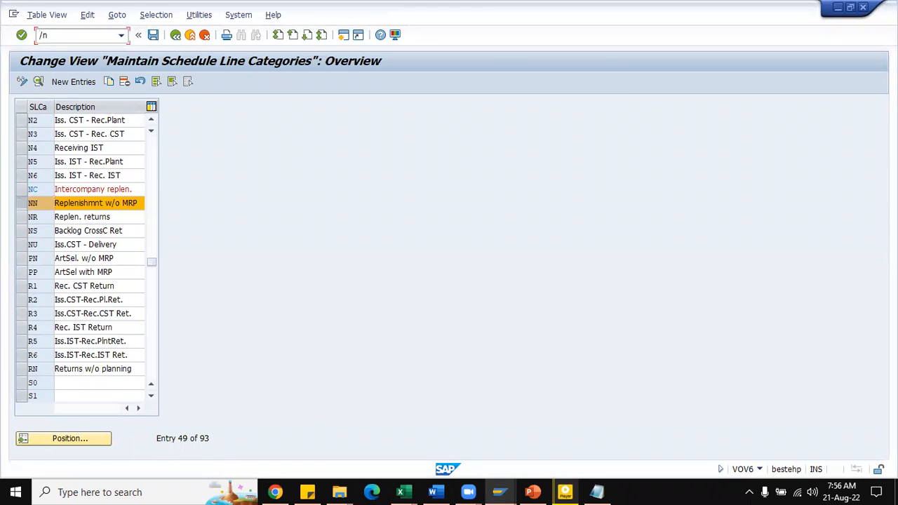
type("/nMB5T")
key("Return")
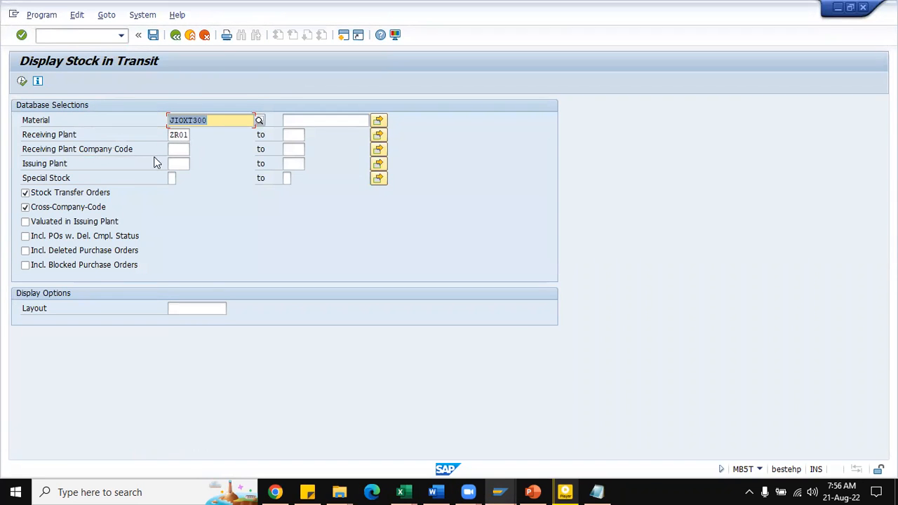
left_click(23, 82)
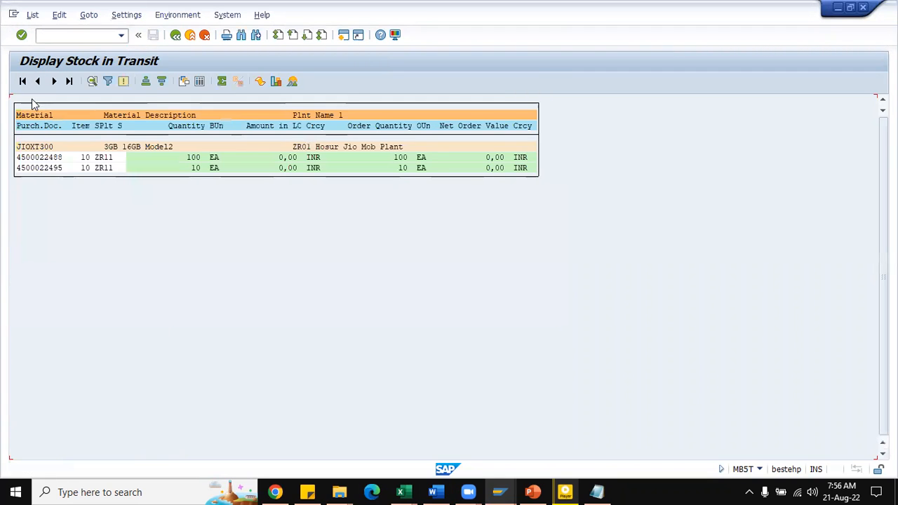
left_click(52, 168)
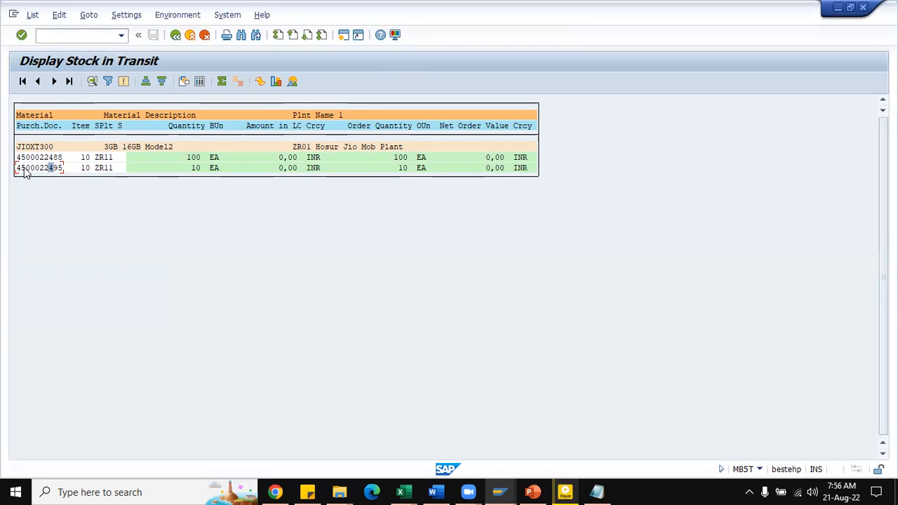
left_click_drag(16, 169, 68, 171)
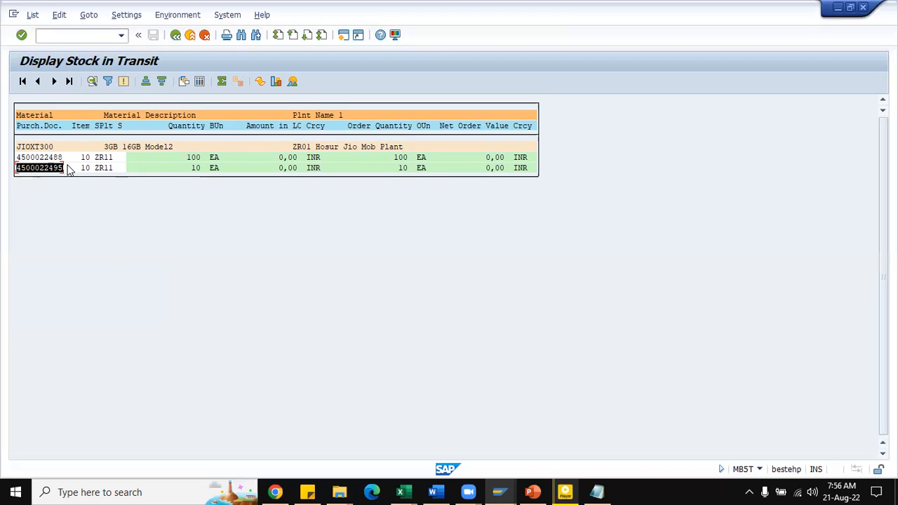
left_click(52, 168)
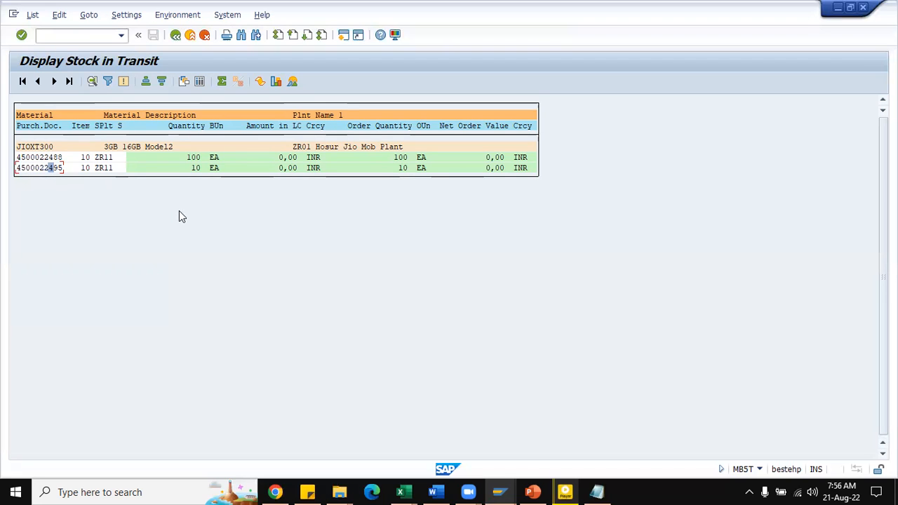
Step: Open a new SAP session, and enter "MIGO - Goods receipt with reference to the Delivery" in F899 of the Excel notes
left_click(343, 35)
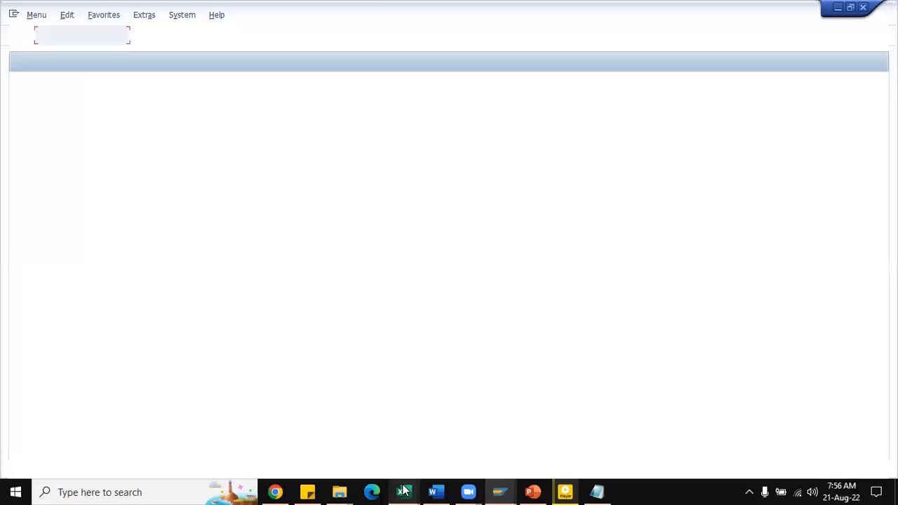
mouse_move(401, 492)
left_click(347, 463)
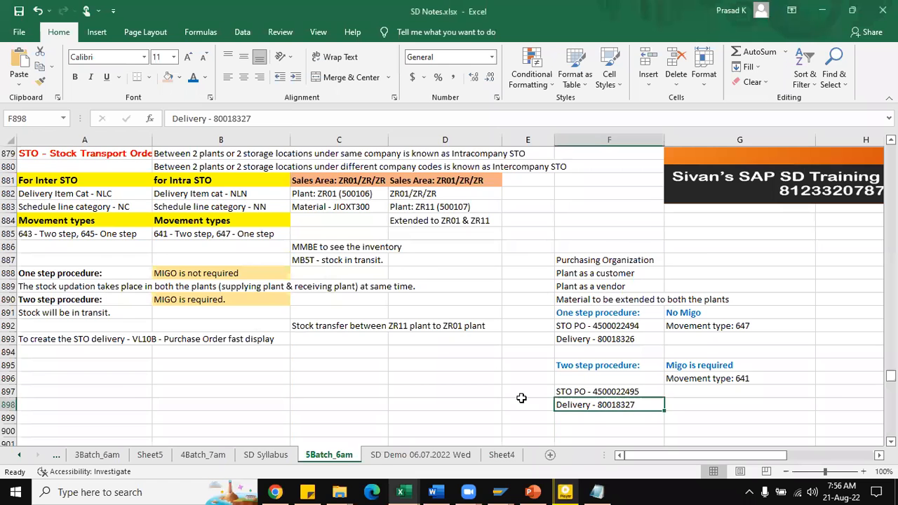
scroll(598, 340, "down", 5)
left_click(598, 339)
type("Migo")
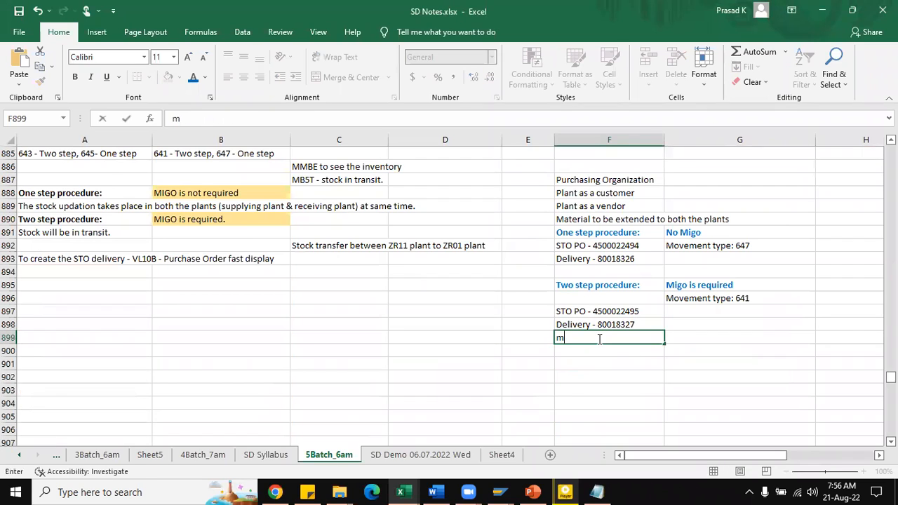
key("BackSpace")
key("BackSpace")
key("BackSpace")
key("BackSpace")
type("MIGO")
key("BackSpace")
key("BackSpace")
key("BackSpace")
key("BackSpace")
type("MIGO - Goods receipt with reference to the Delivery")
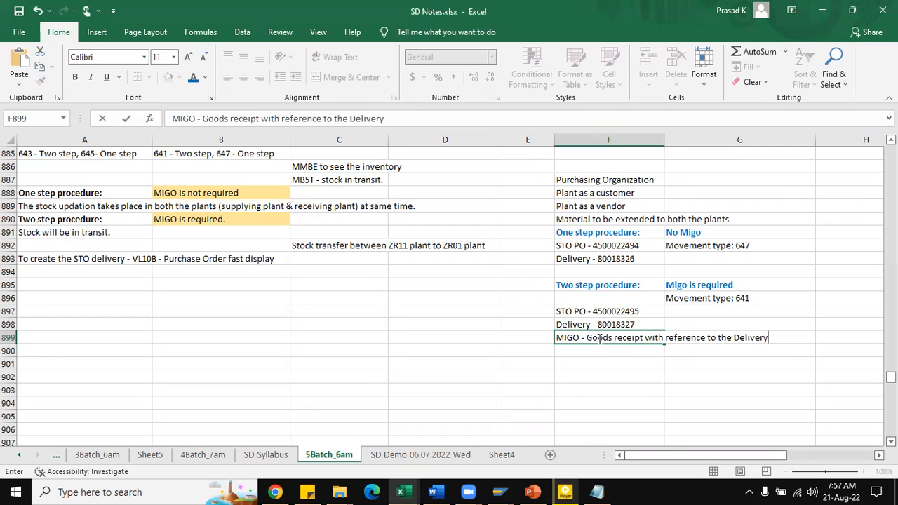
key("Return")
Step: Return to the new SAP session and start transaction MIGO
key("alt+Tab")
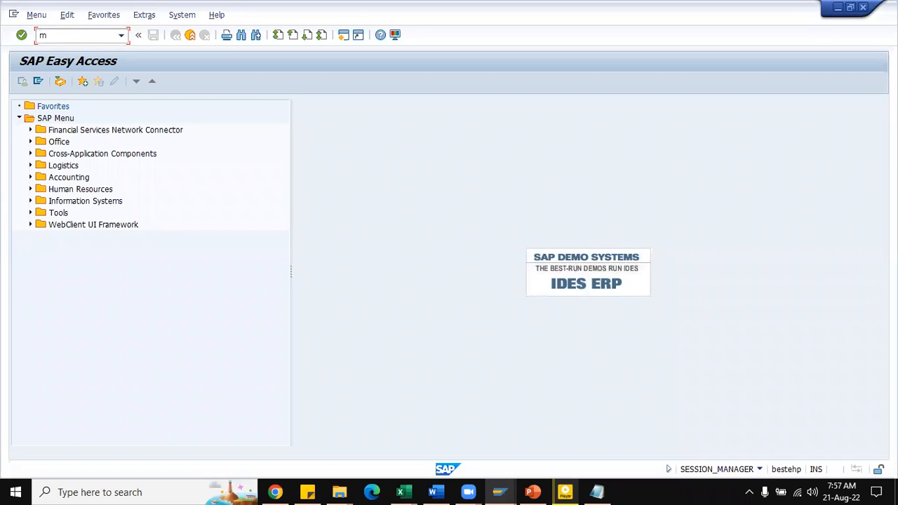
type("MIGO")
key("Return")
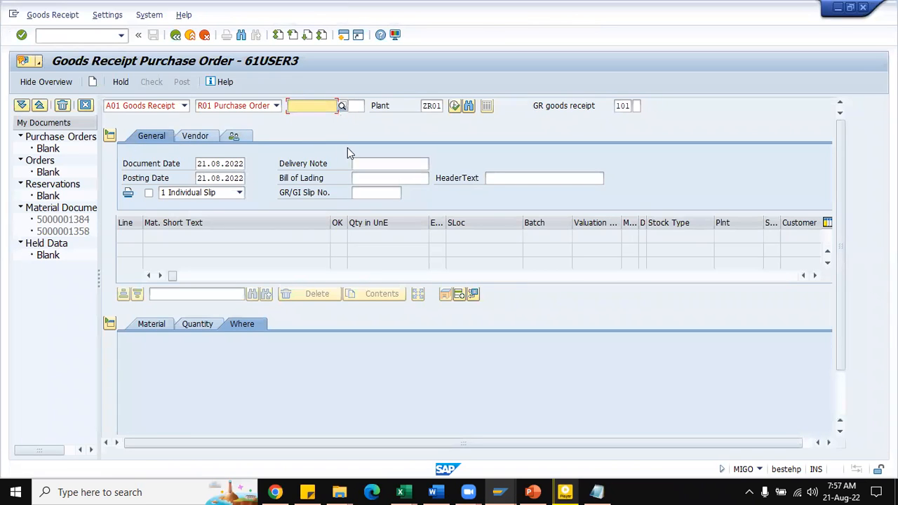
Step: Enter the two-step stock transport order's number as the goods receipt's purchase order, load its item and review the Where details
left_click(322, 106)
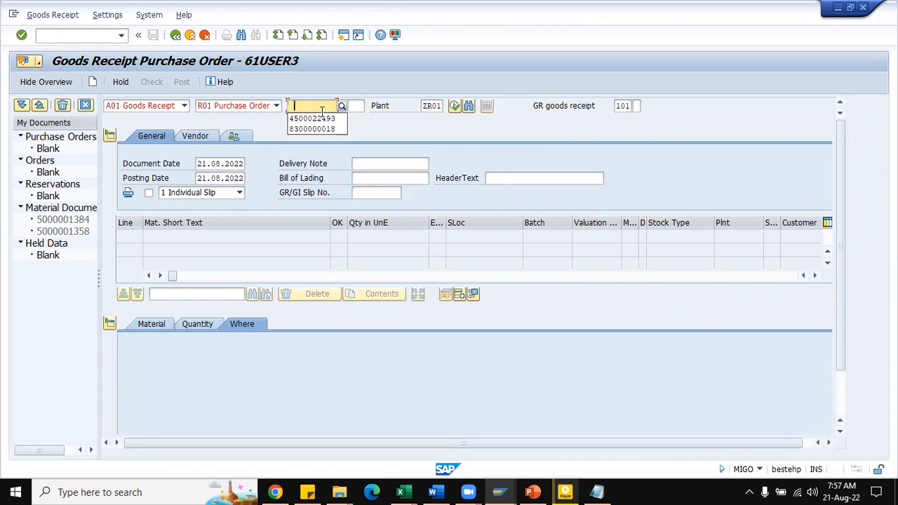
left_click(310, 117)
key("alt+Tab")
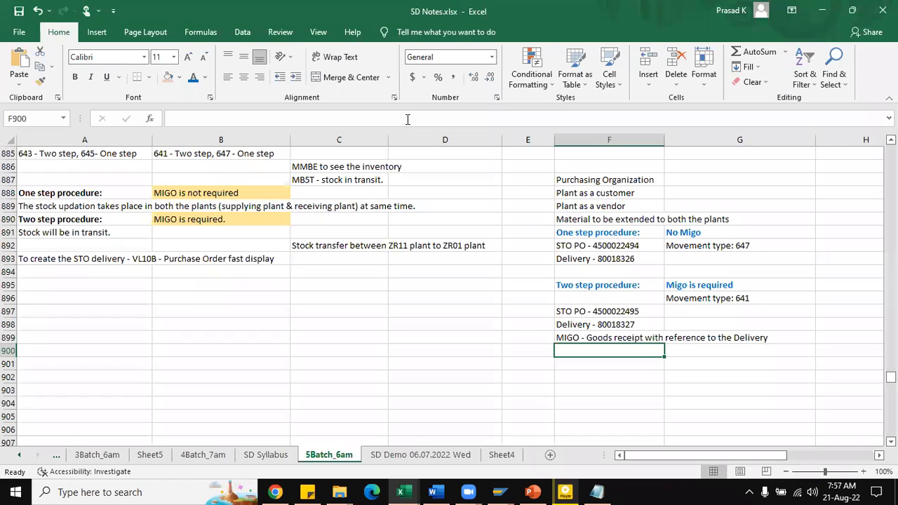
key("alt+Tab")
left_click(334, 105)
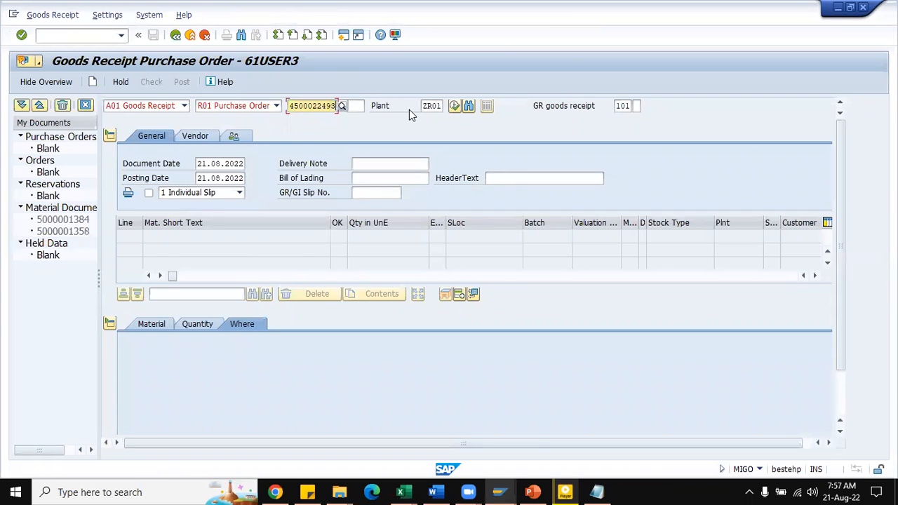
key("BackSpace")
type("3")
key("Return")
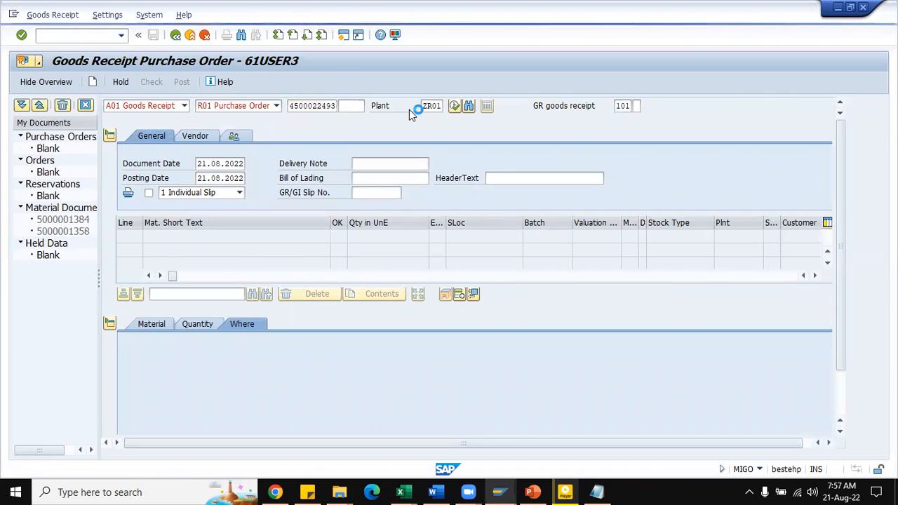
key("BackSpace")
type("5")
key("Return")
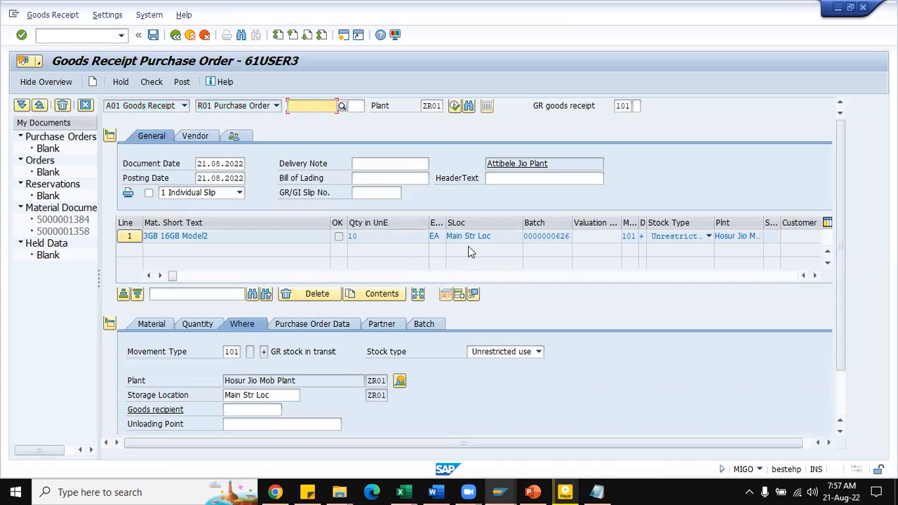
scroll(460, 256, "down", 2)
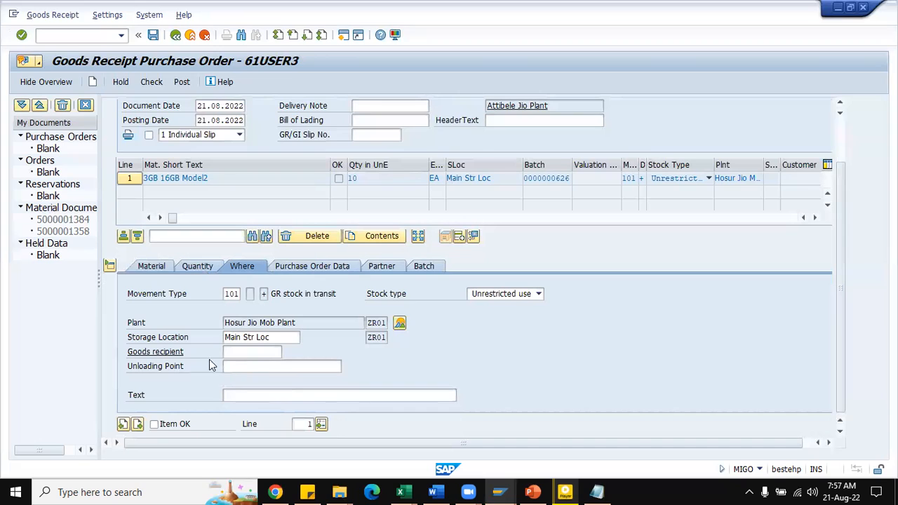
Step: Mark the goods receipt item as OK, run the document check and close its log
left_click(239, 352)
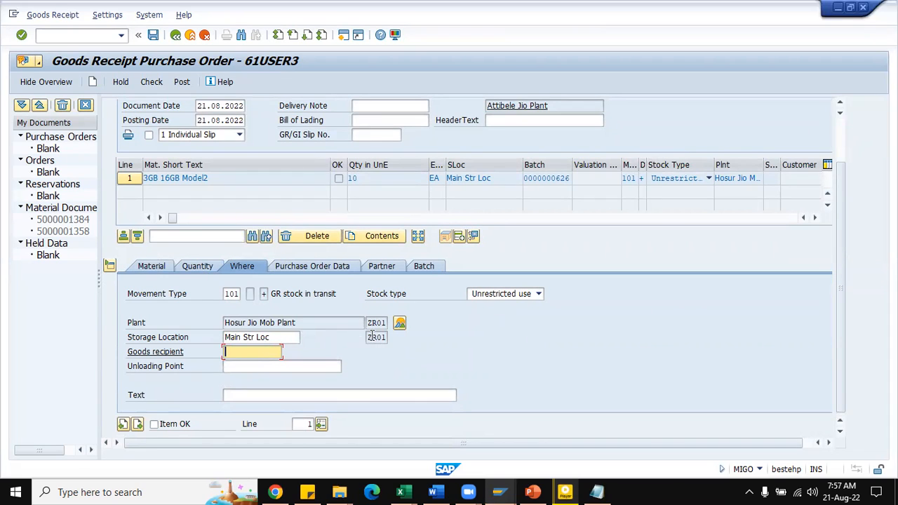
left_click(154, 425)
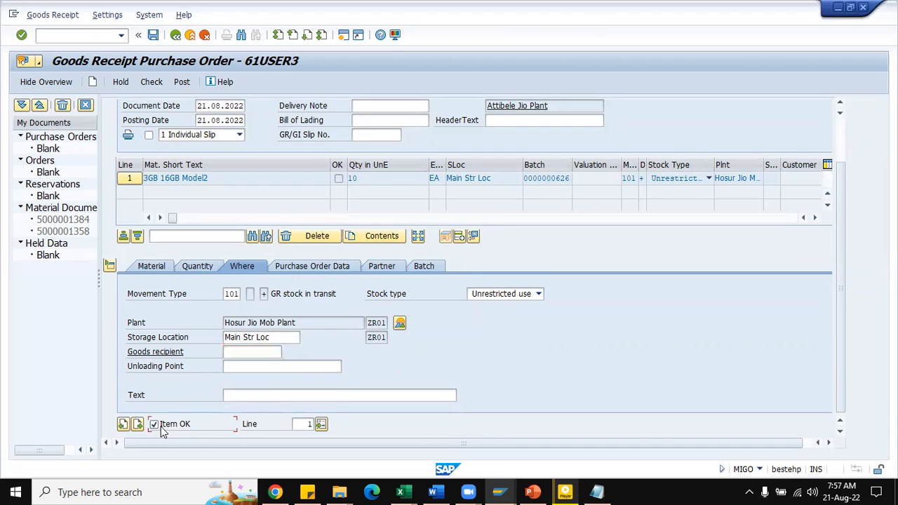
left_click(153, 84)
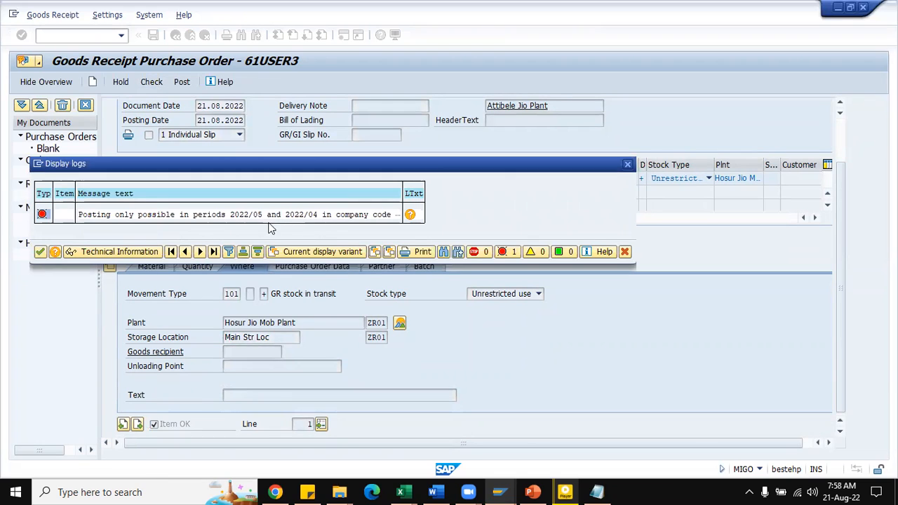
left_click(41, 252)
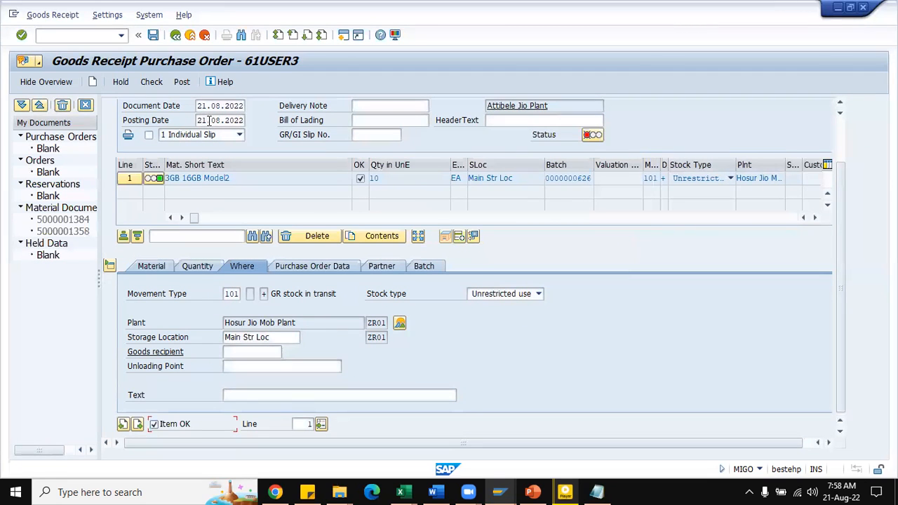
Step: Set the goods receipt's posting date to 21.05.2022
left_click(214, 120)
key("BackSpace")
type("5")
key("Return")
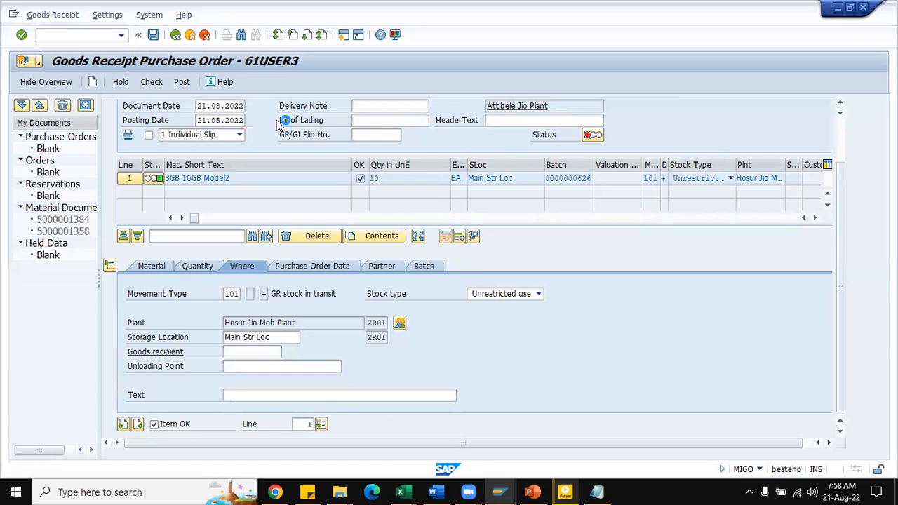
Step: Recheck the goods receipt, acknowledge the log messages and post the material document
left_click(152, 82)
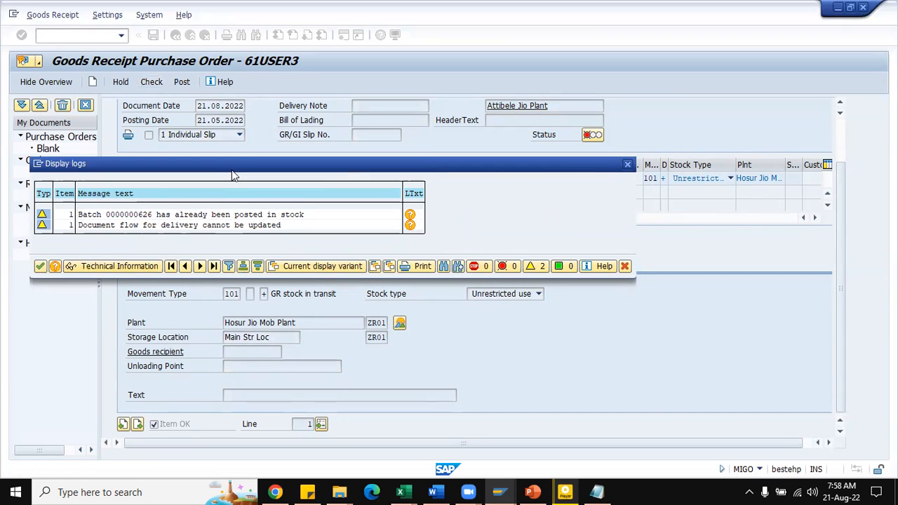
left_click_drag(258, 170, 418, 176)
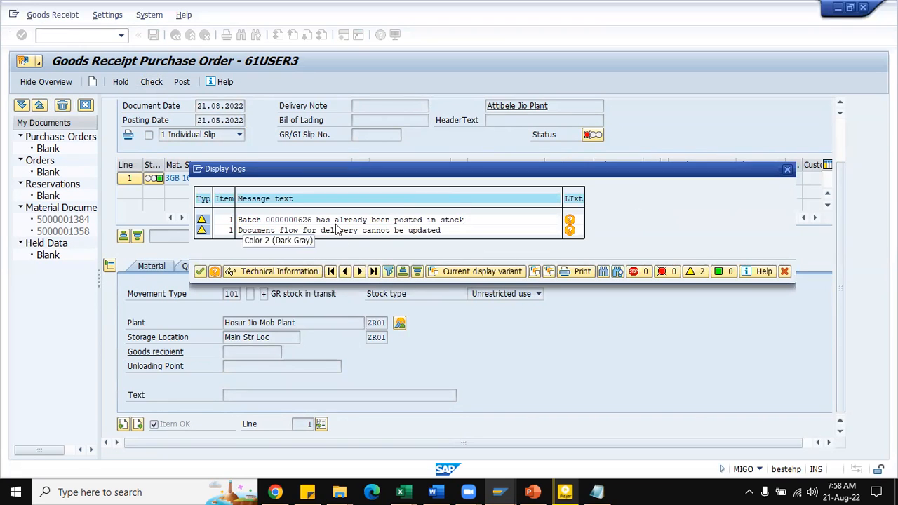
left_click(204, 272)
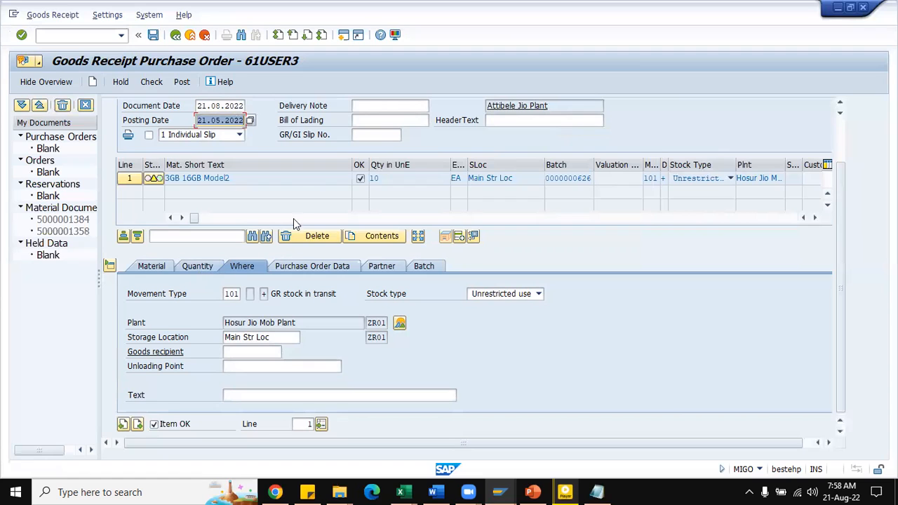
left_click(153, 36)
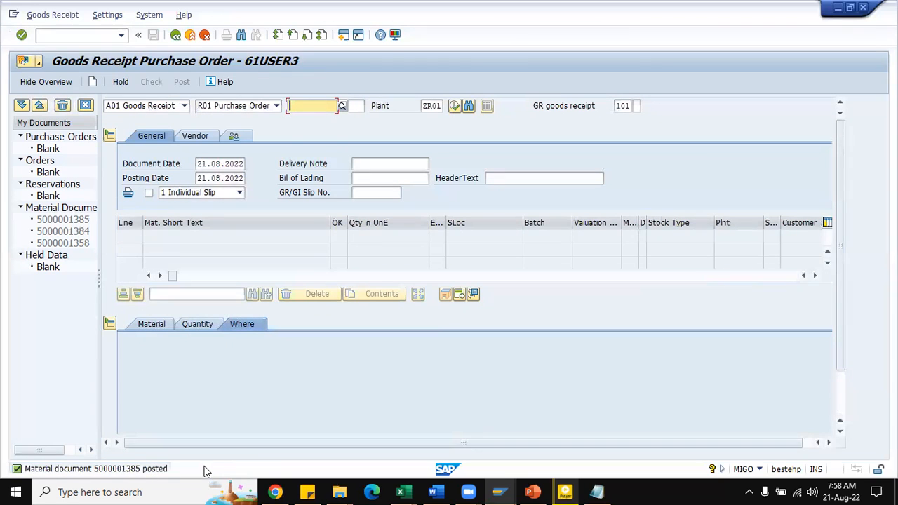
mouse_move(501, 491)
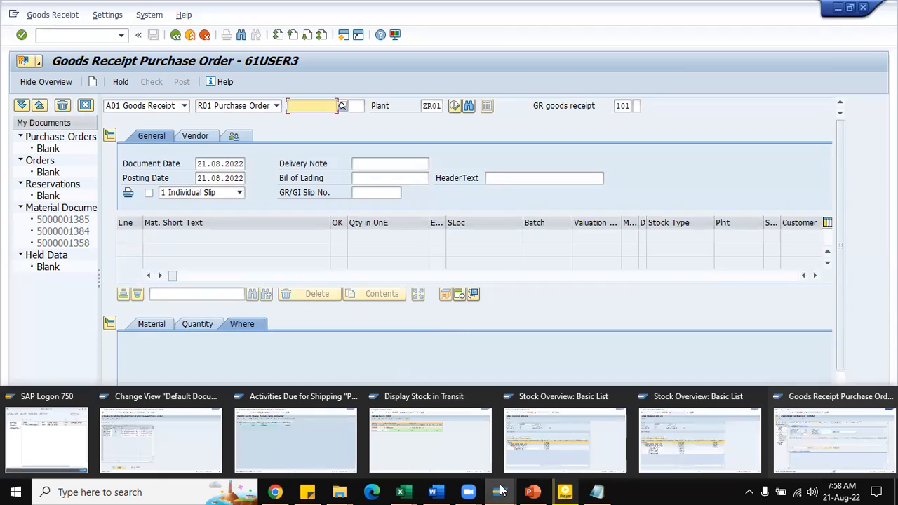
left_click(700, 440)
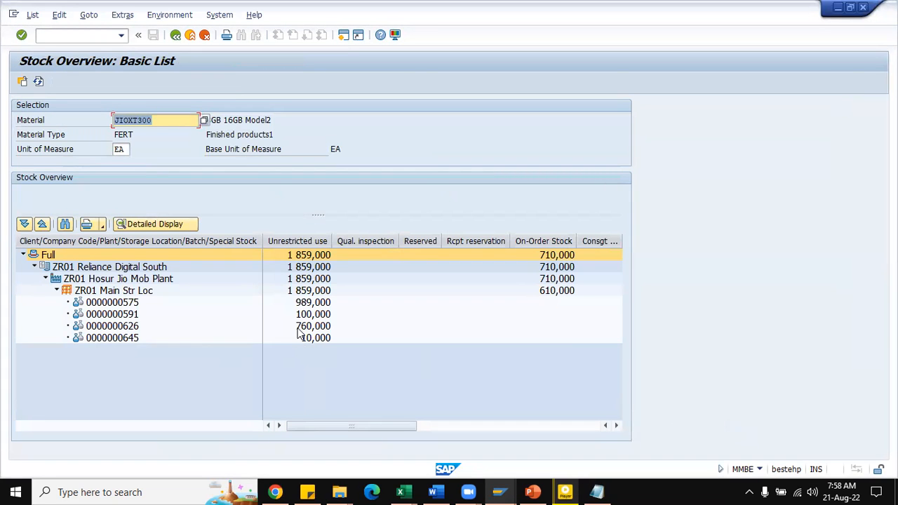
left_click(39, 82)
left_click(299, 327)
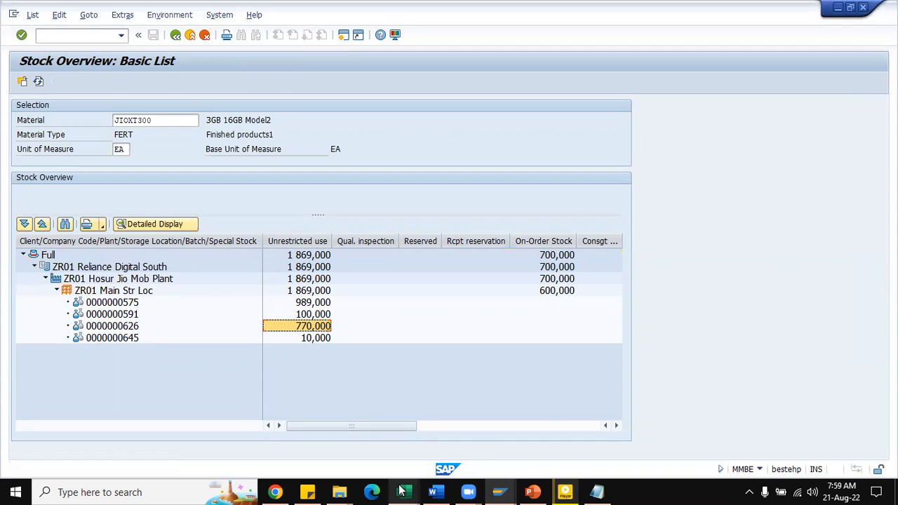
Step: Switch to the Excel notes and review the two-step procedure entries against the one-step procedure, including their MIGO requirements
mouse_move(402, 490)
left_click(323, 442)
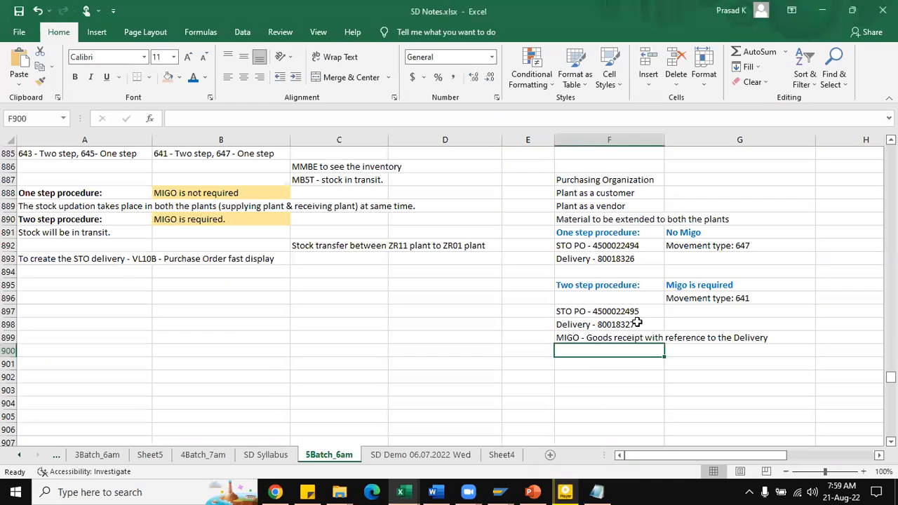
left_click_drag(609, 311, 742, 337)
left_click(625, 285)
left_click(705, 287)
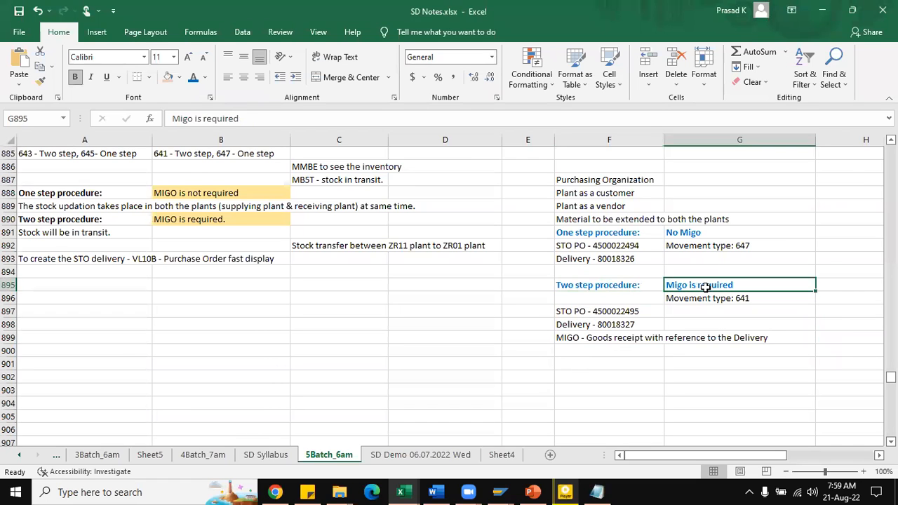
left_click(632, 234)
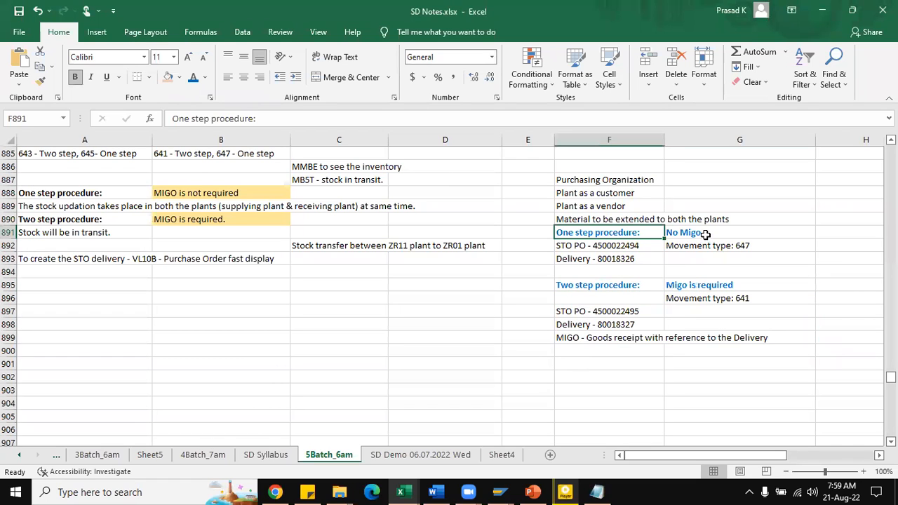
scroll(414, 308, "up", 3)
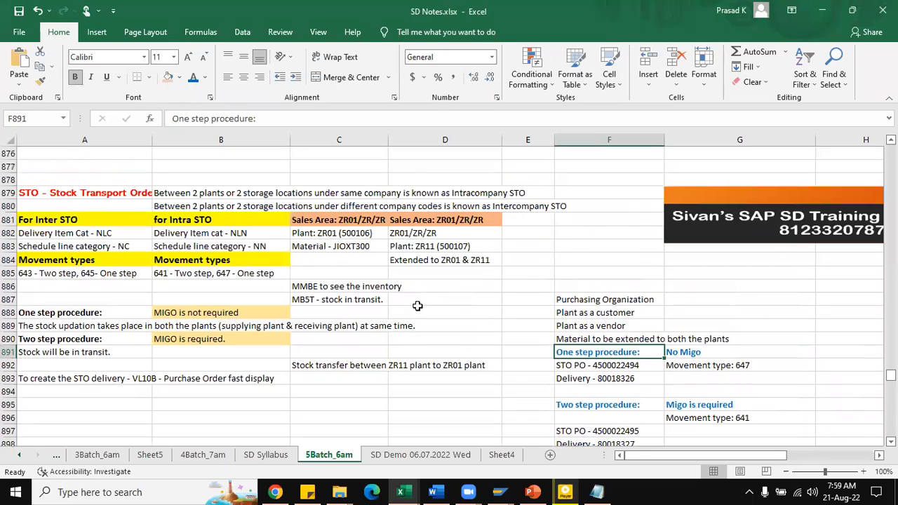